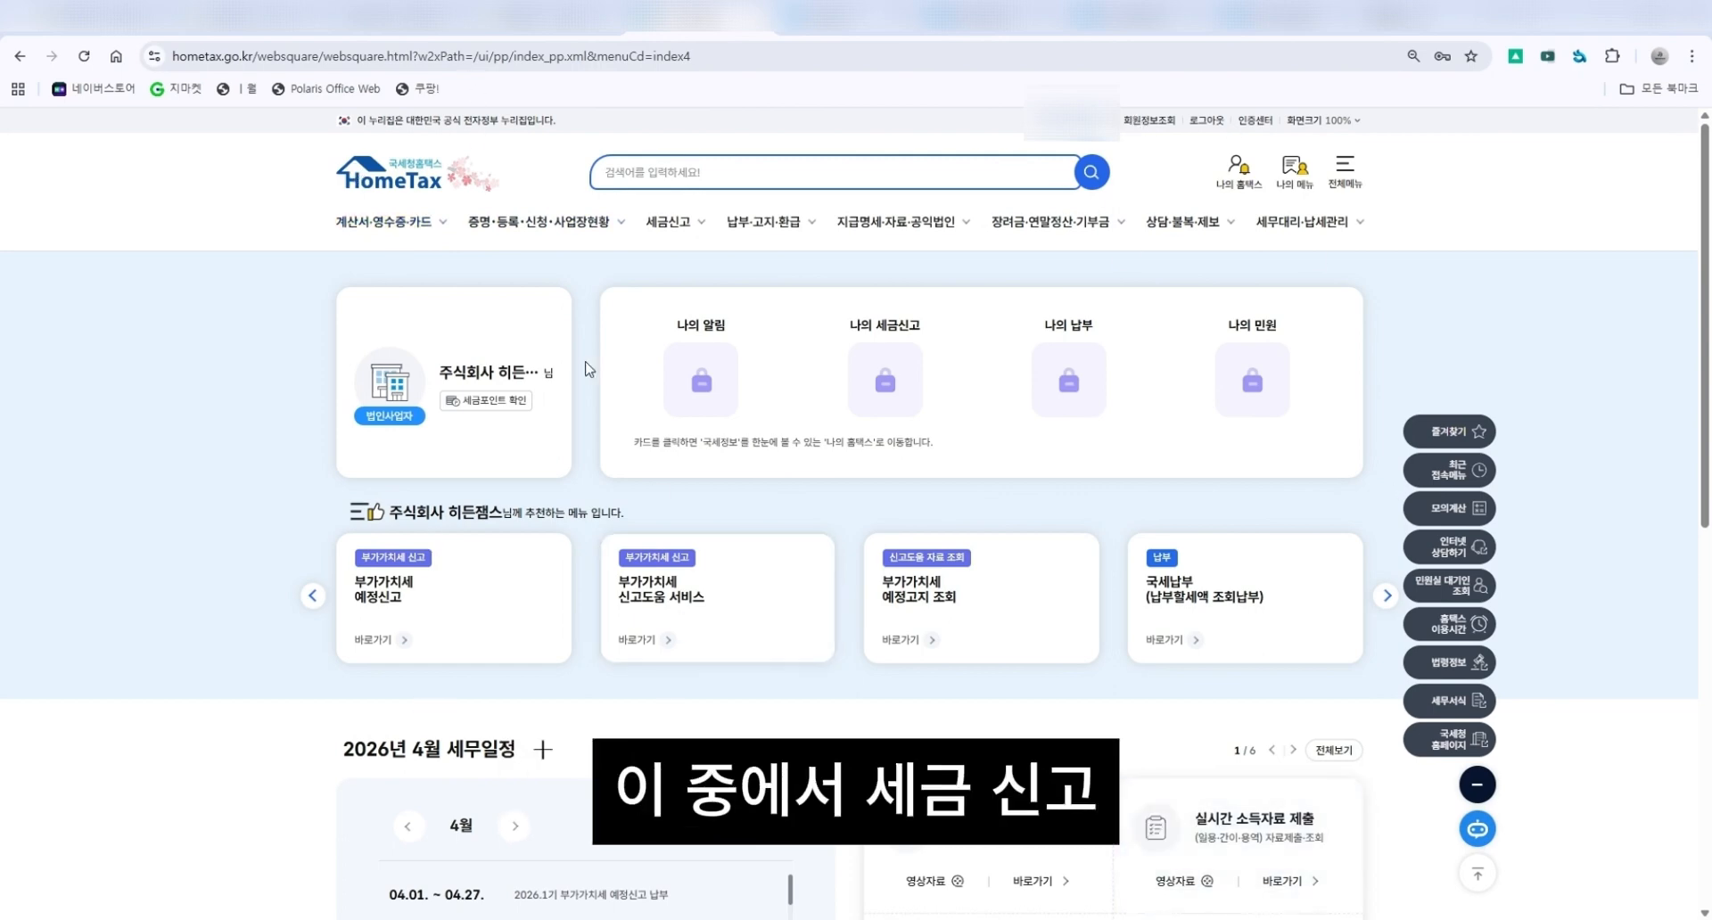
Open the VAT return filing page for general, simplified and proxy-payment taxpayers from the tax filing menu.
click(683, 228)
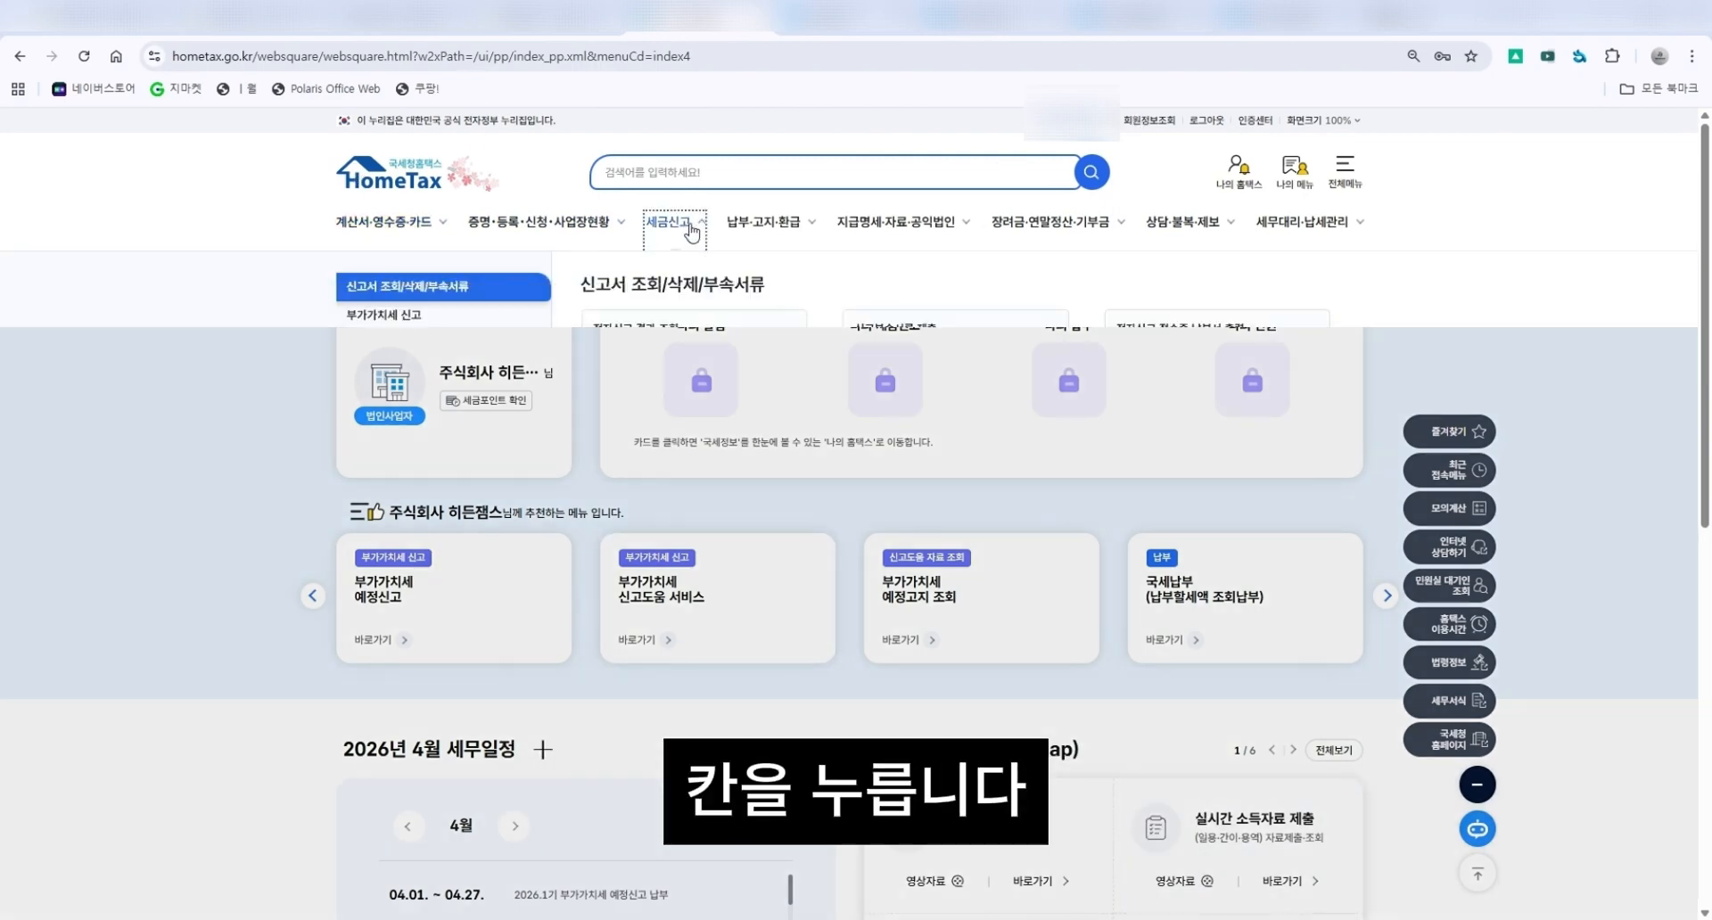
click(401, 318)
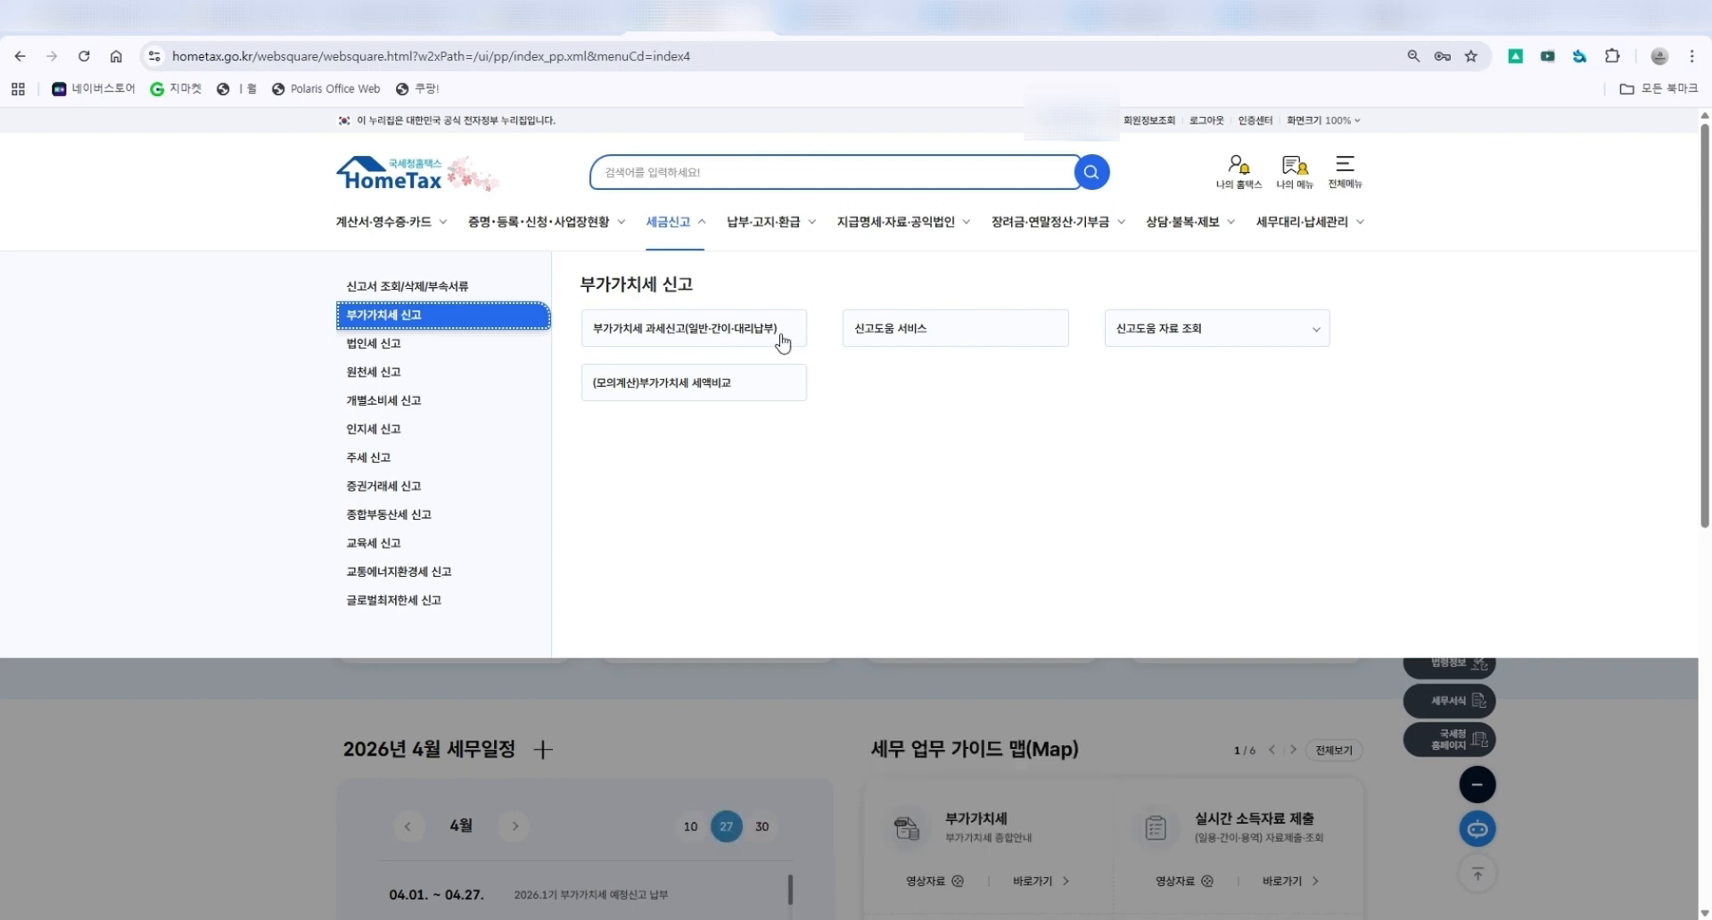
click(710, 330)
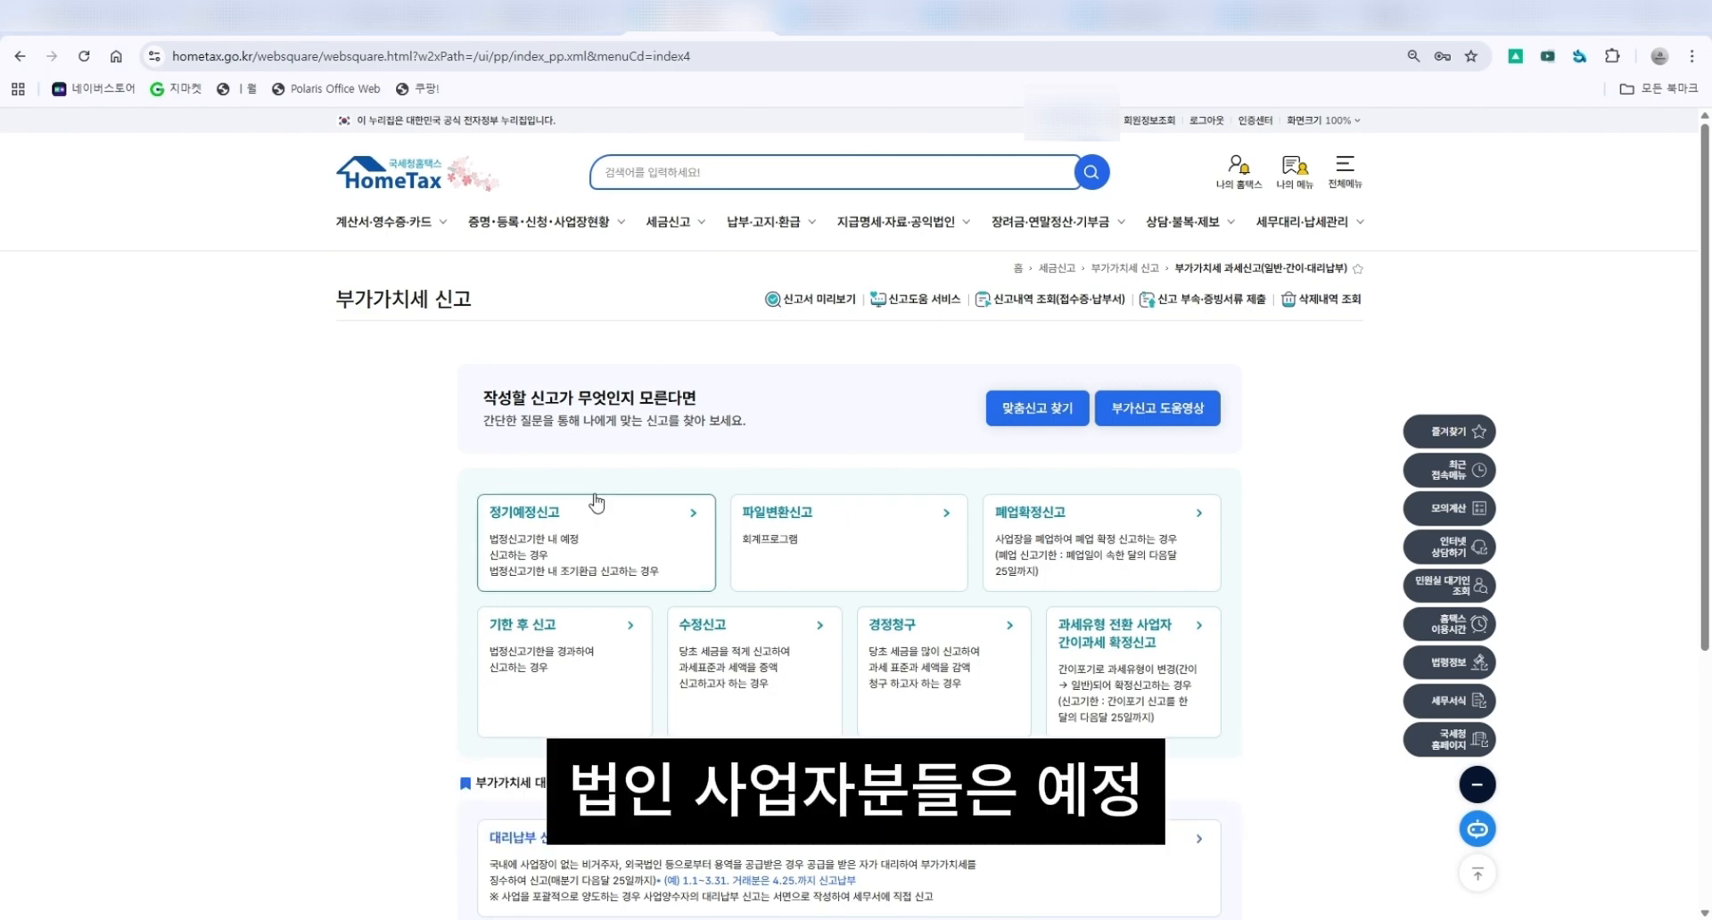
Start a regular preliminary return and close the 2026 1st-period preliminary VAT filing notice.
click(599, 526)
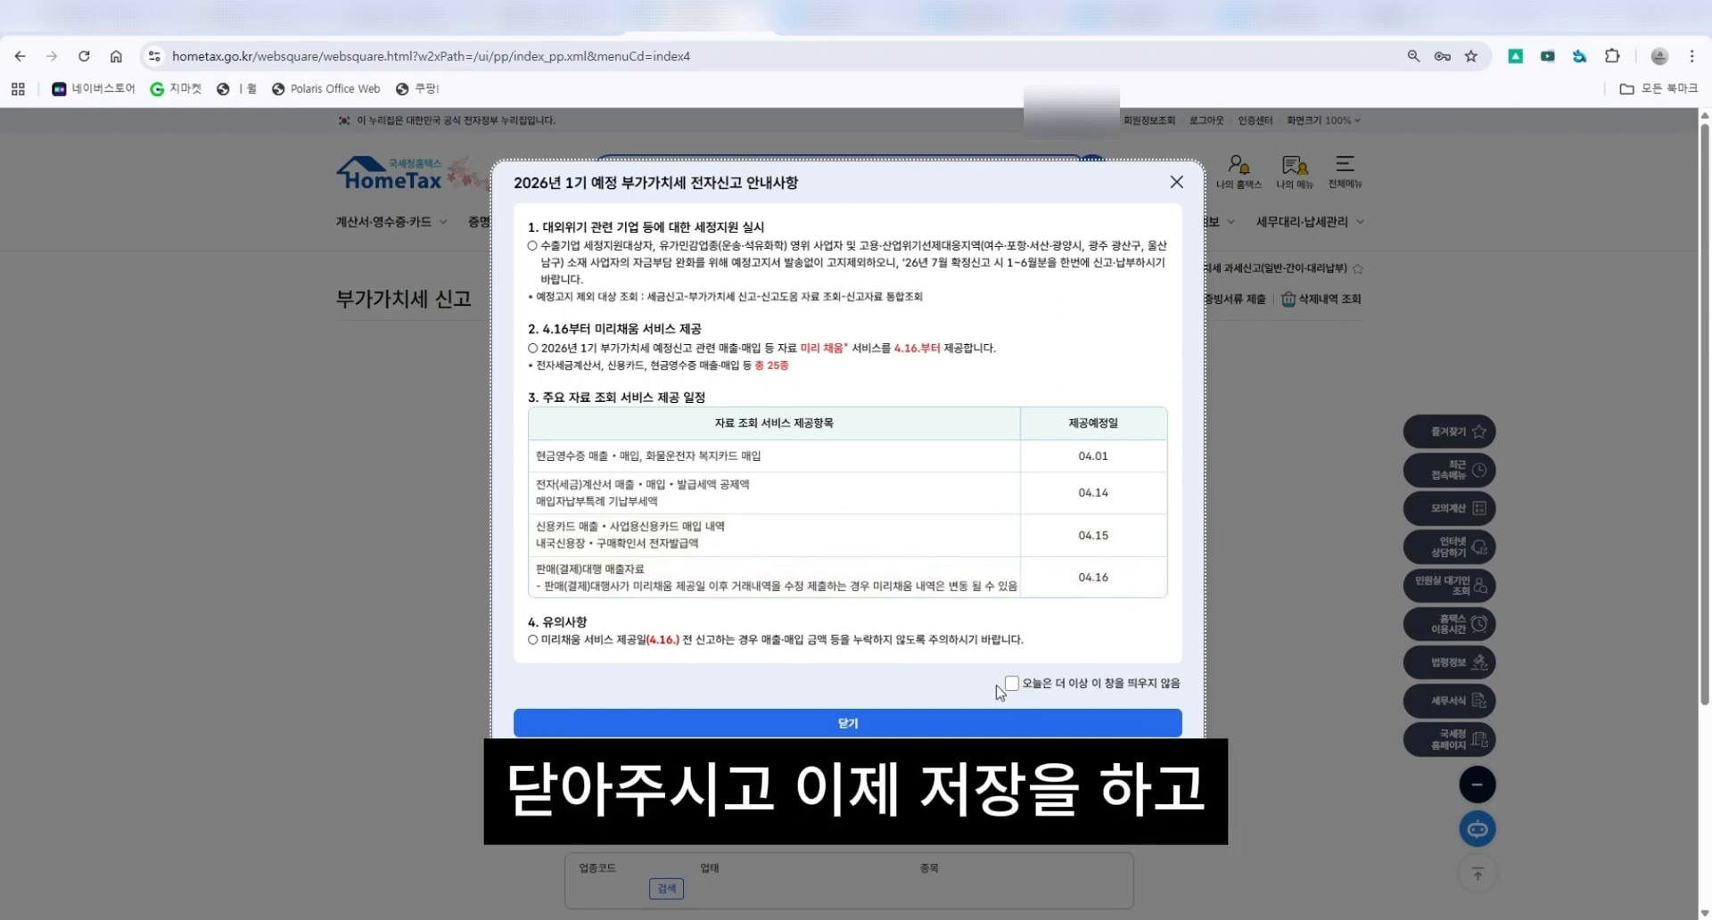
click(998, 723)
Confirm the business's basic filing information for 2026 1st-period preliminary and save it to open the return form.
scroll(852, 446, down, 1)
scroll(1090, 624, down, 1)
click(1090, 668)
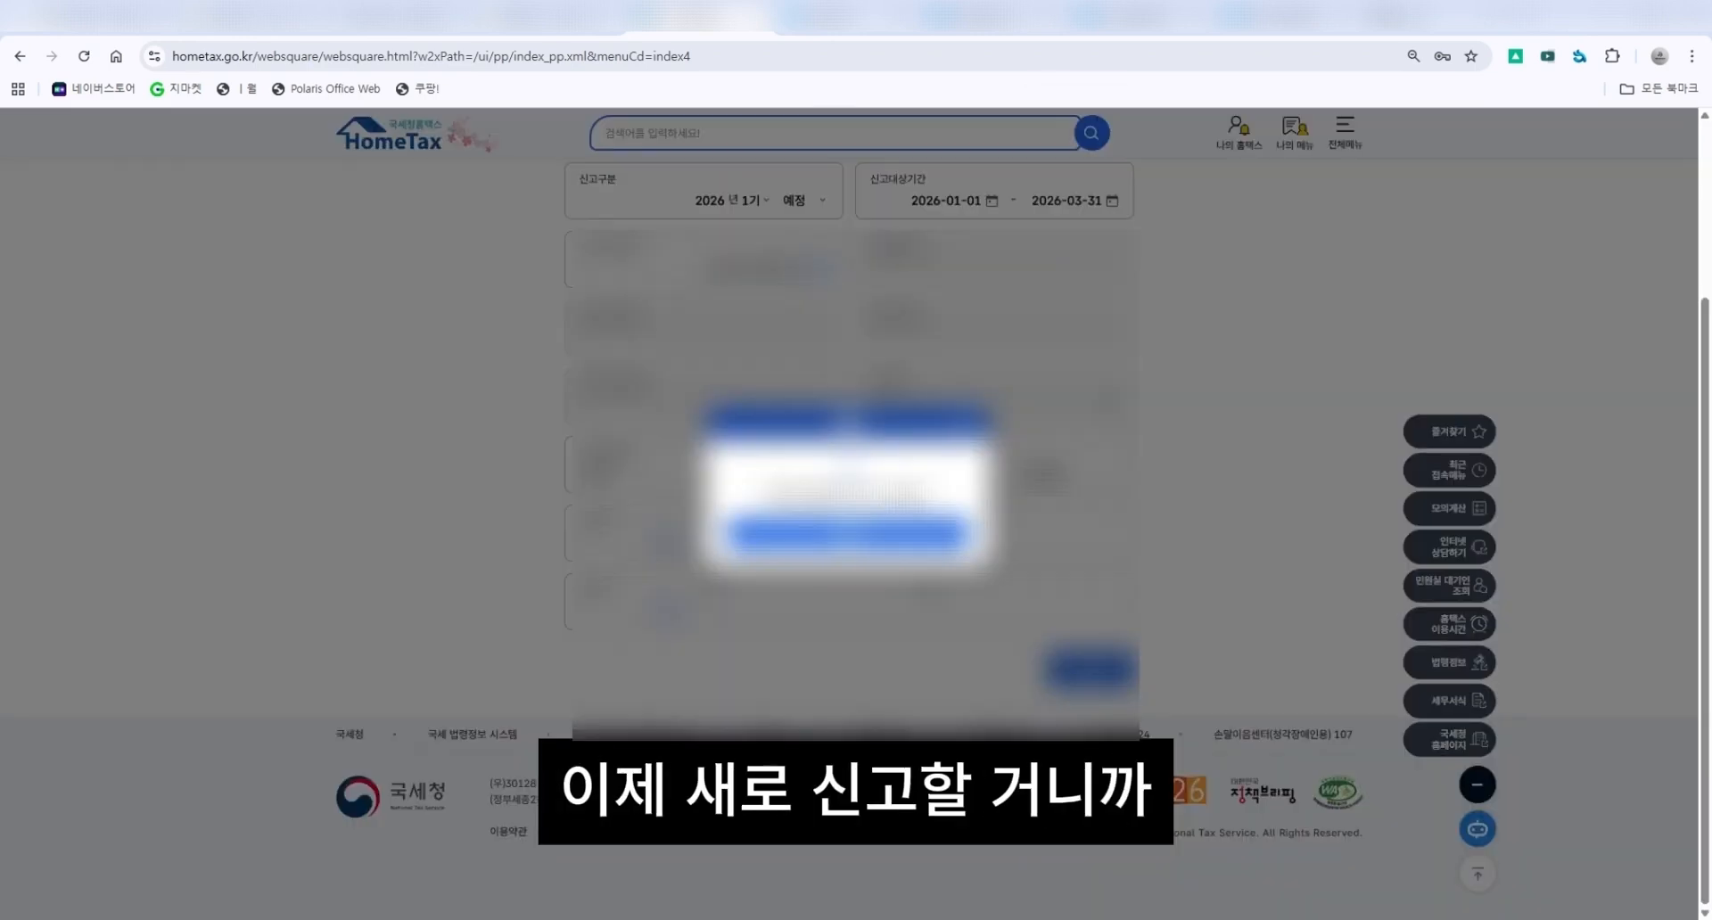
click(896, 535)
scroll(896, 535, up, 2)
click(816, 448)
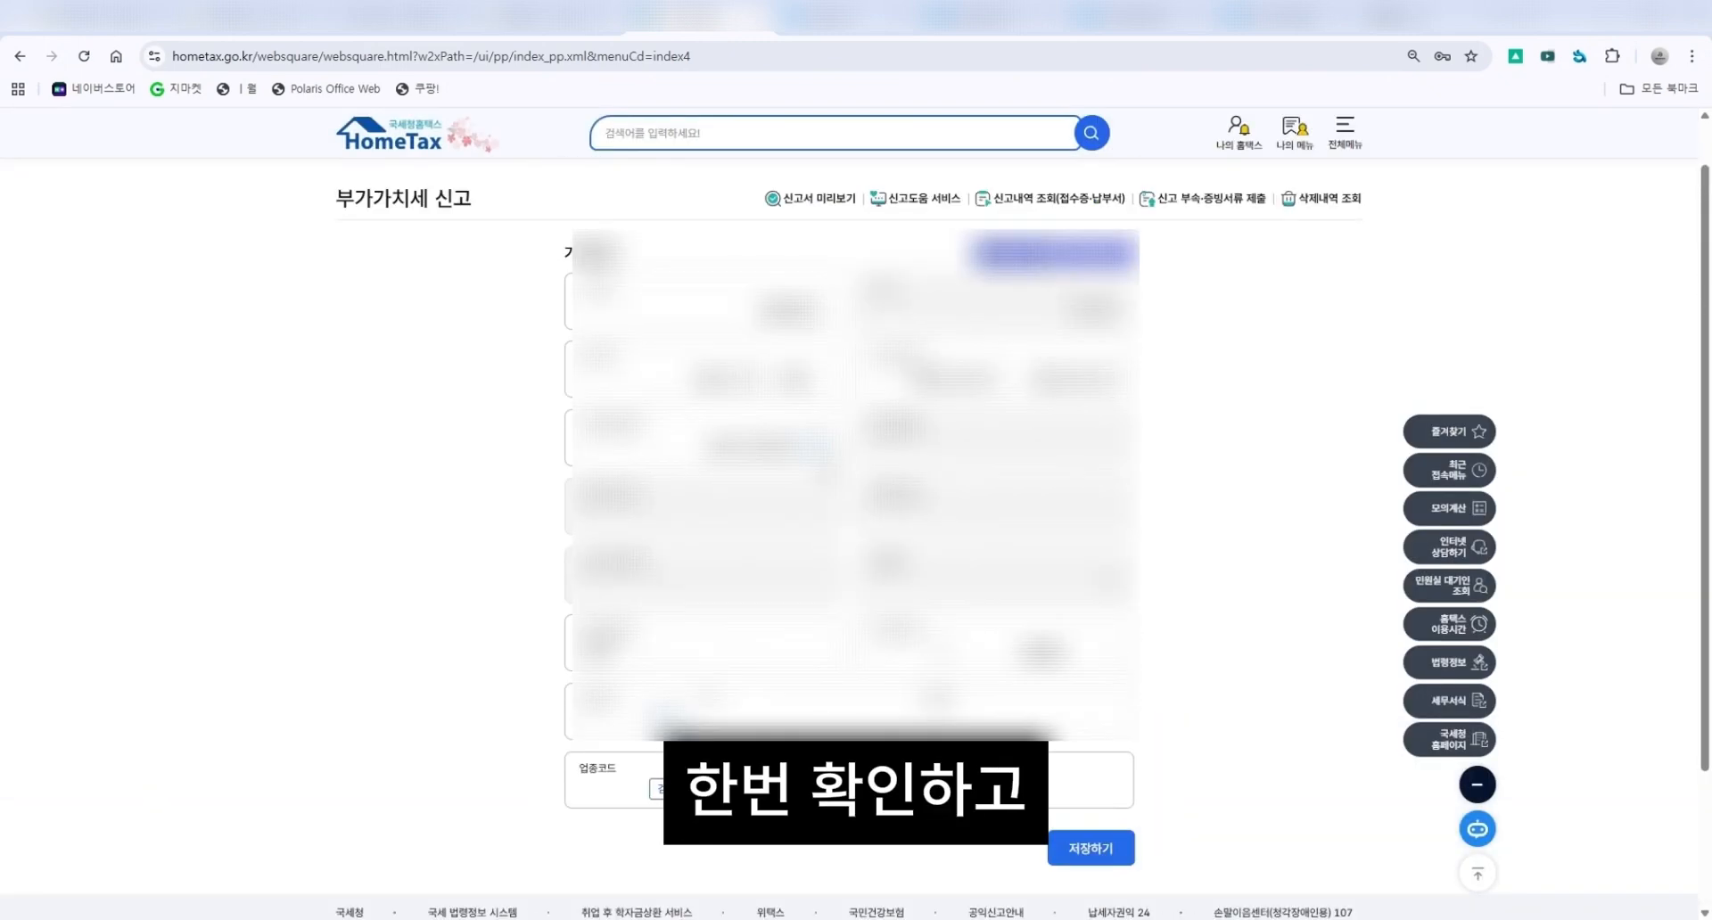
scroll(816, 448, down, 2)
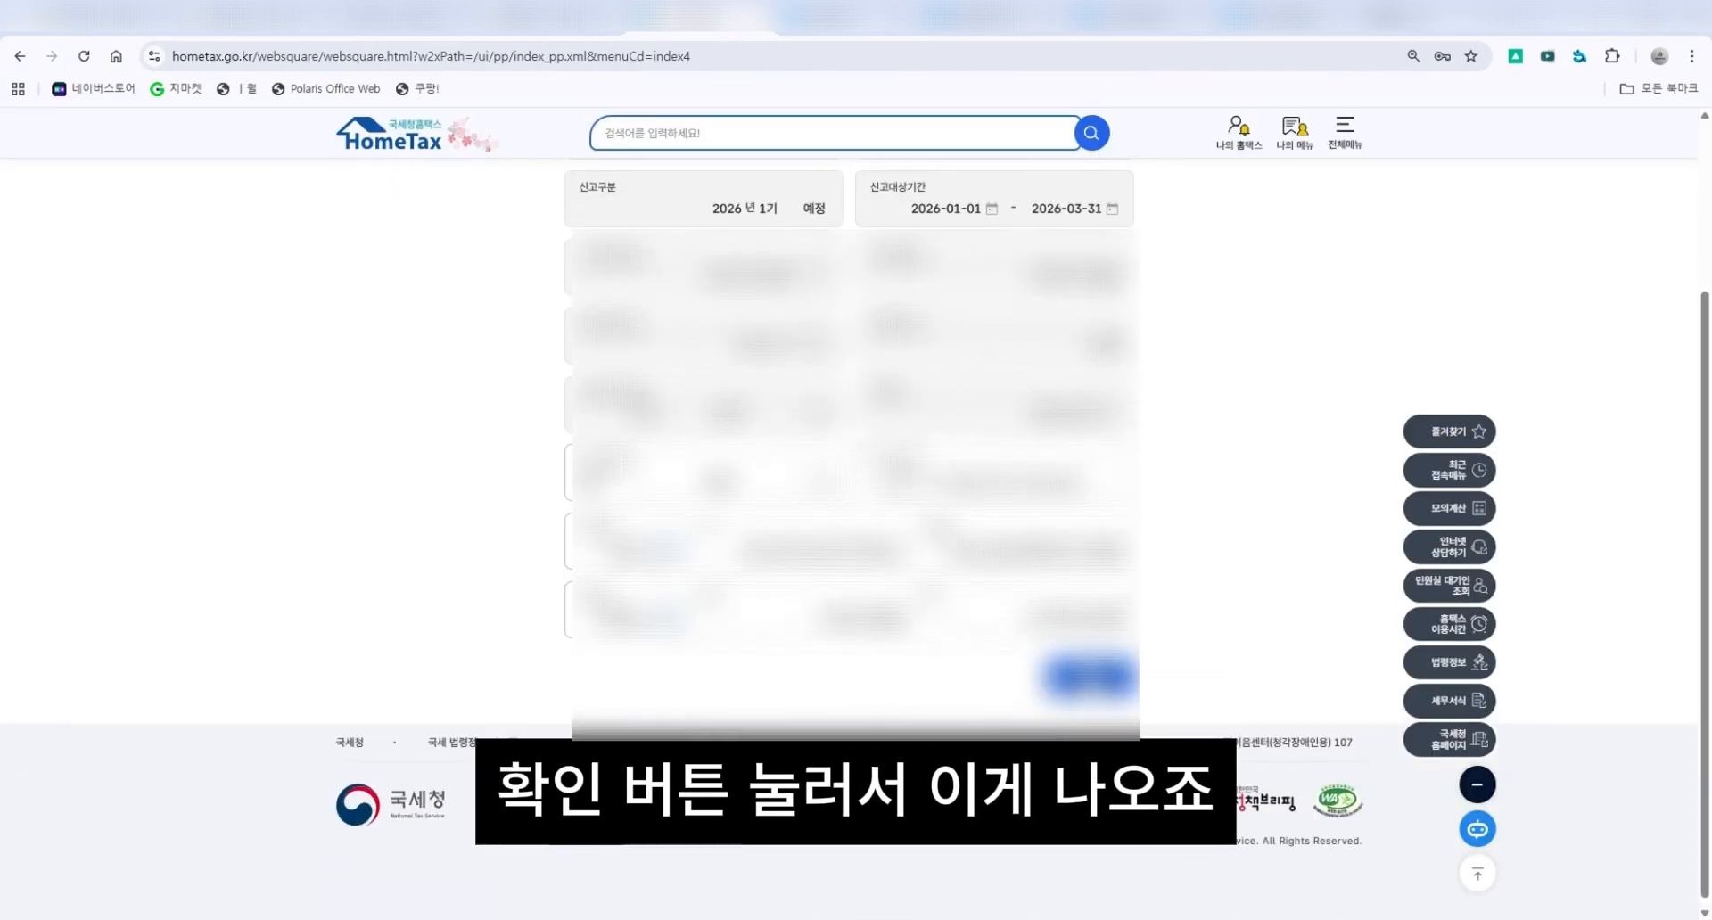
scroll(892, 446, up, 2)
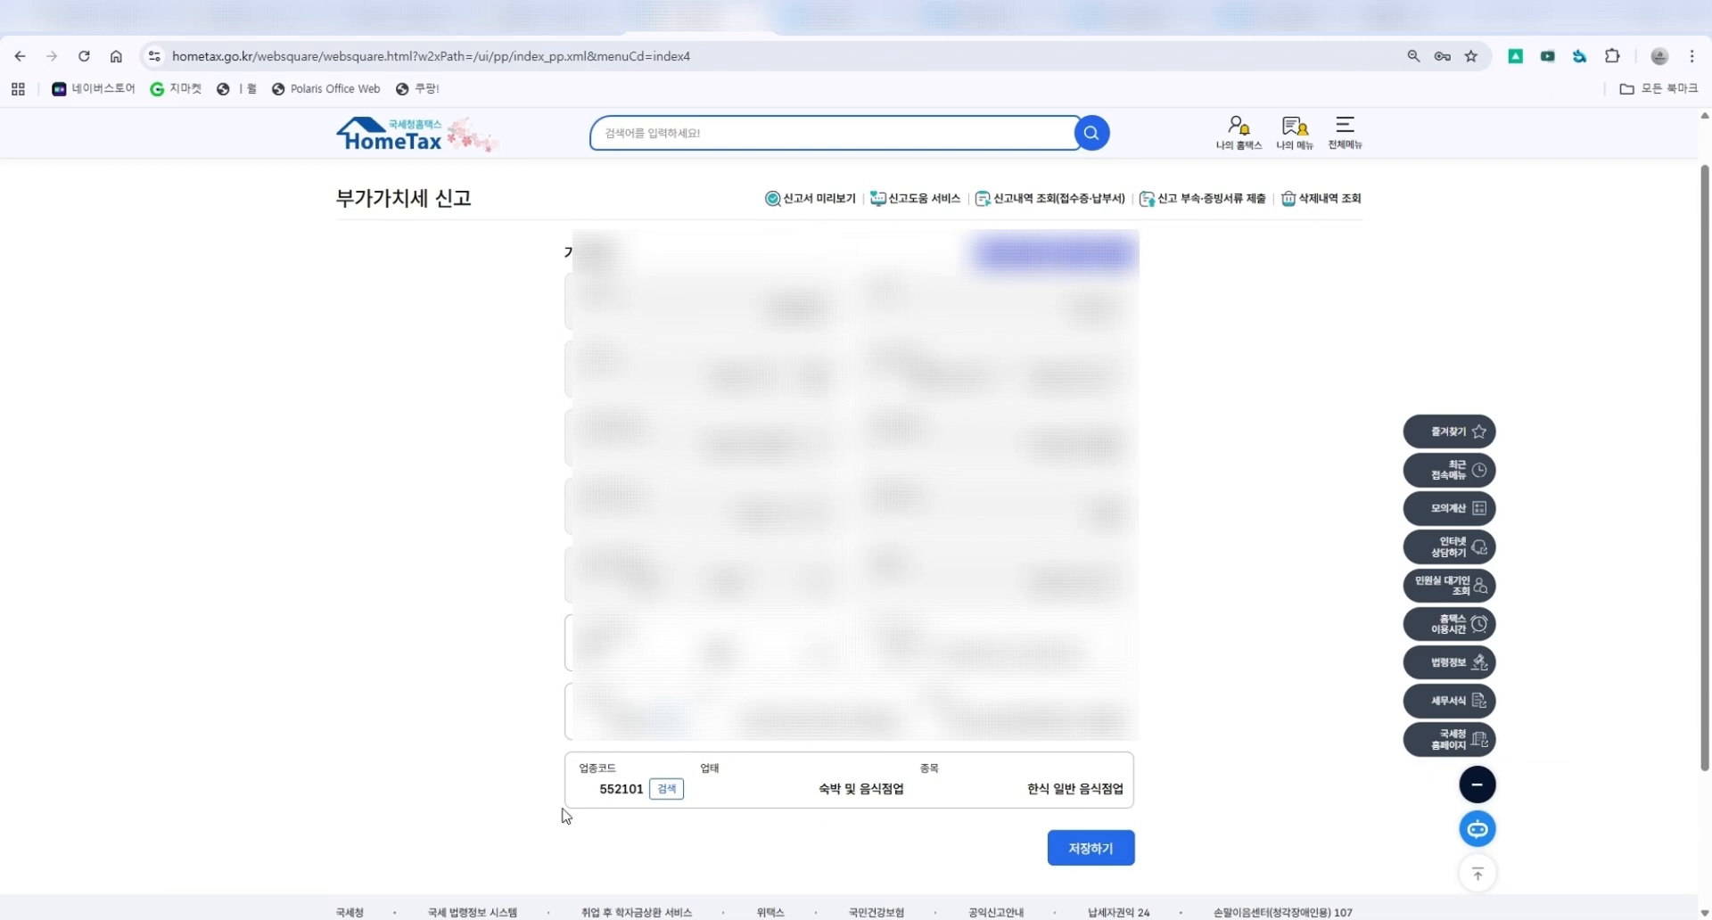
click(1094, 854)
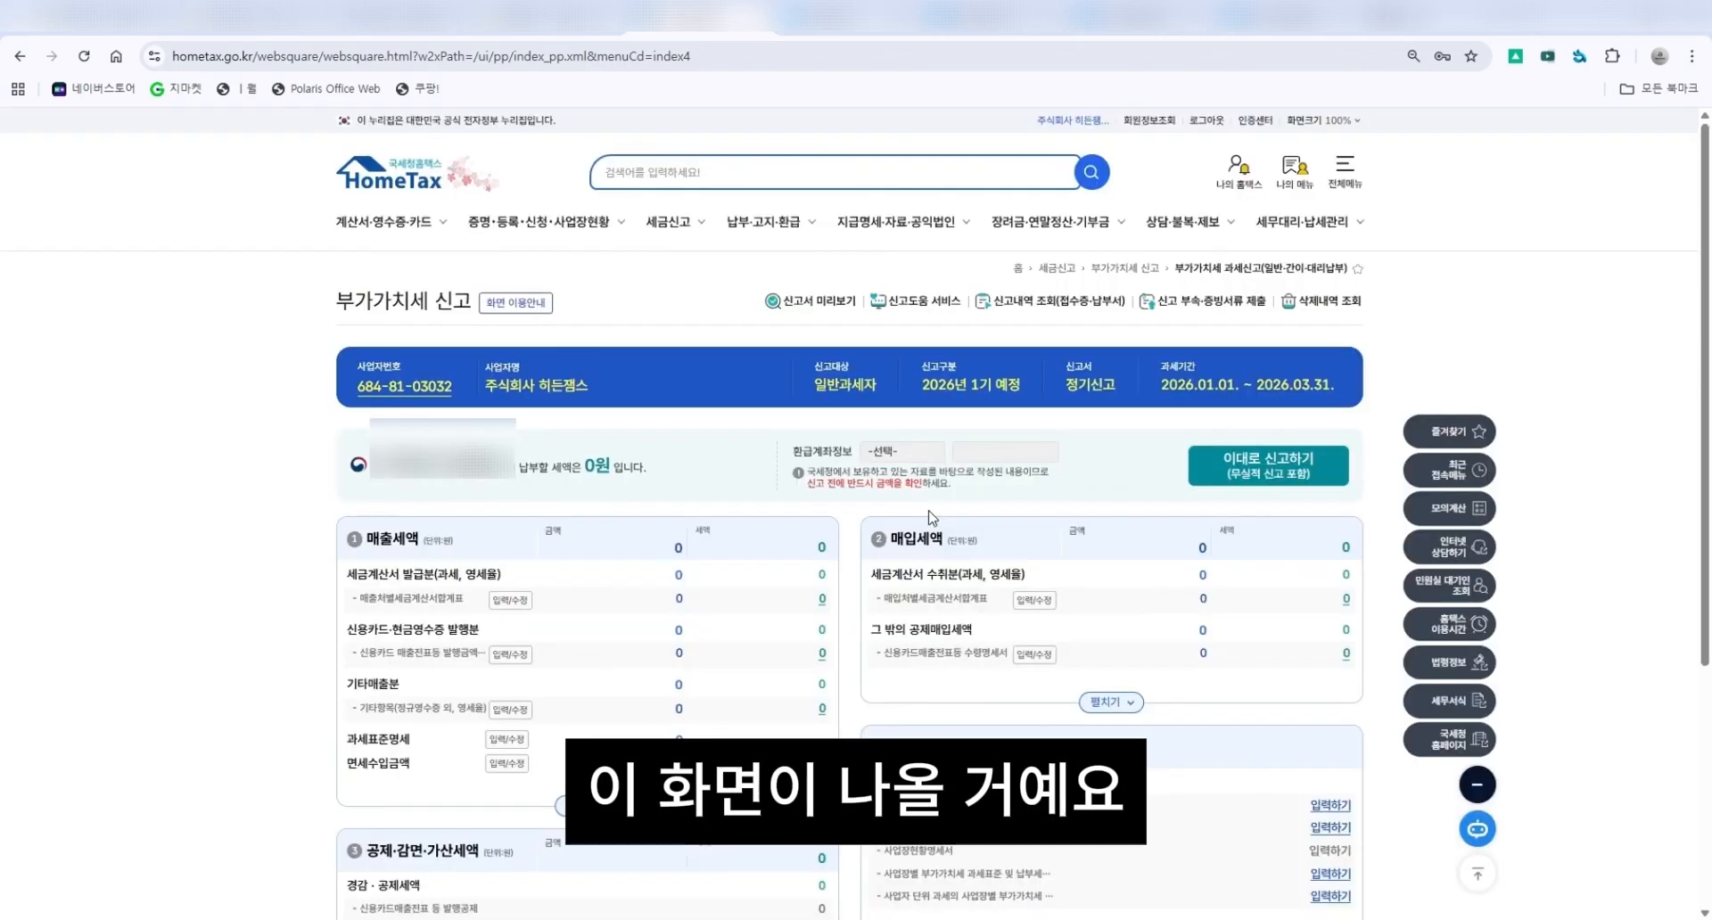
Examine the output tax, input tax and deduction/reduction/penalty sections of the return form.
scroll(212, 303, down, 2)
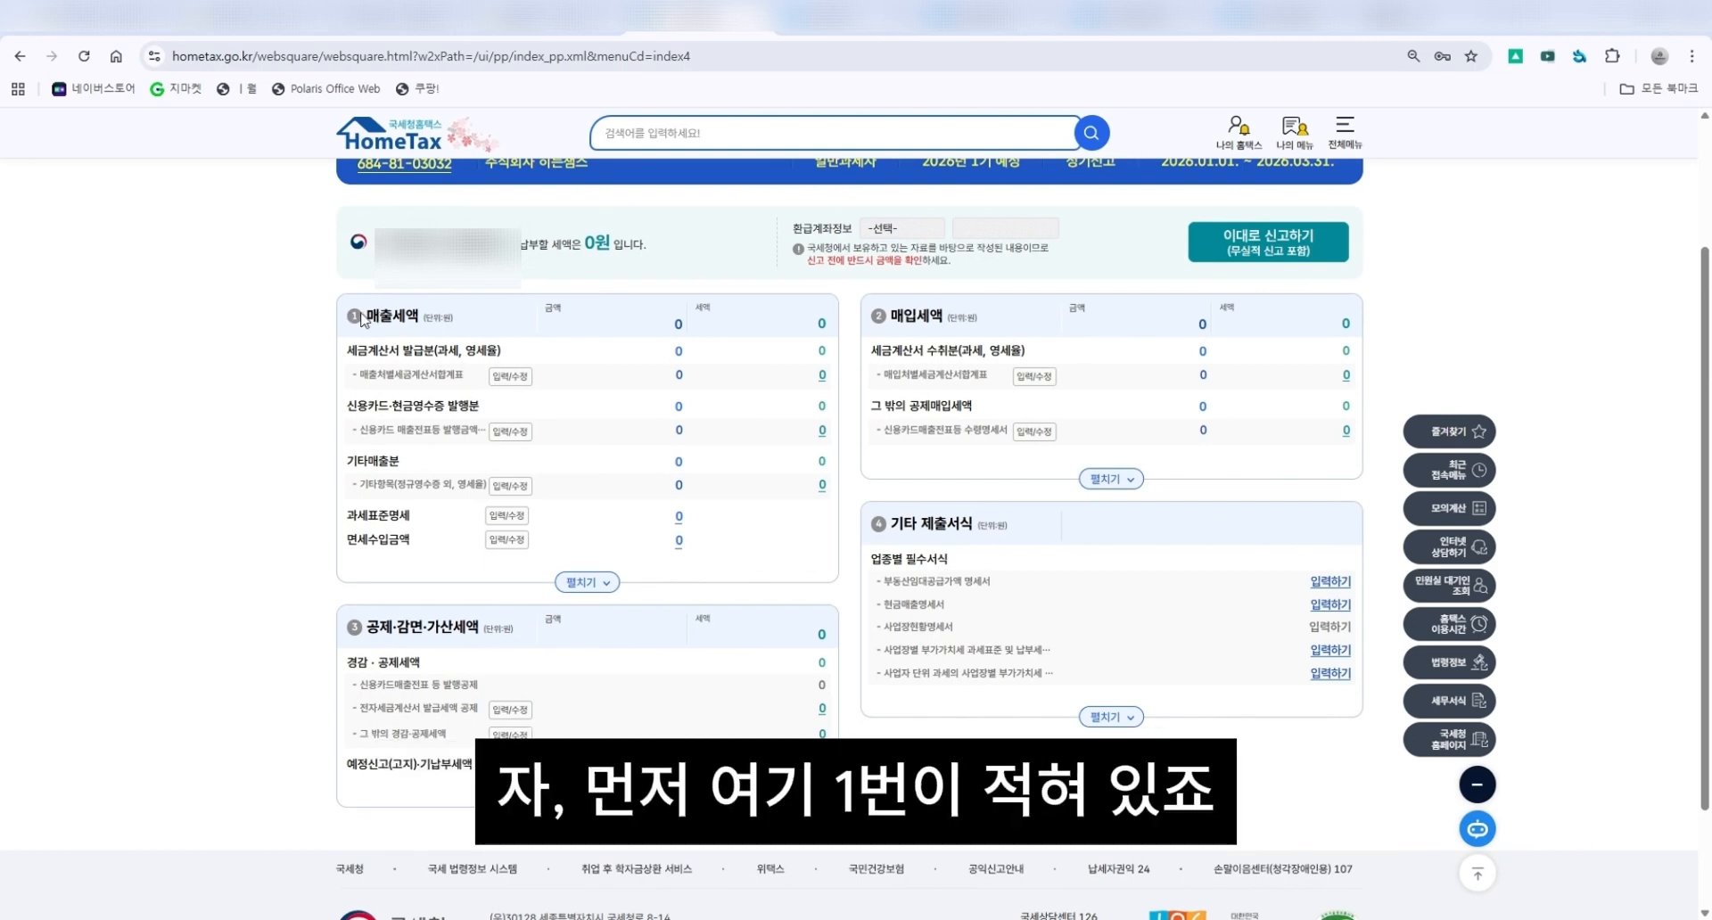
drag(366, 317, 419, 319)
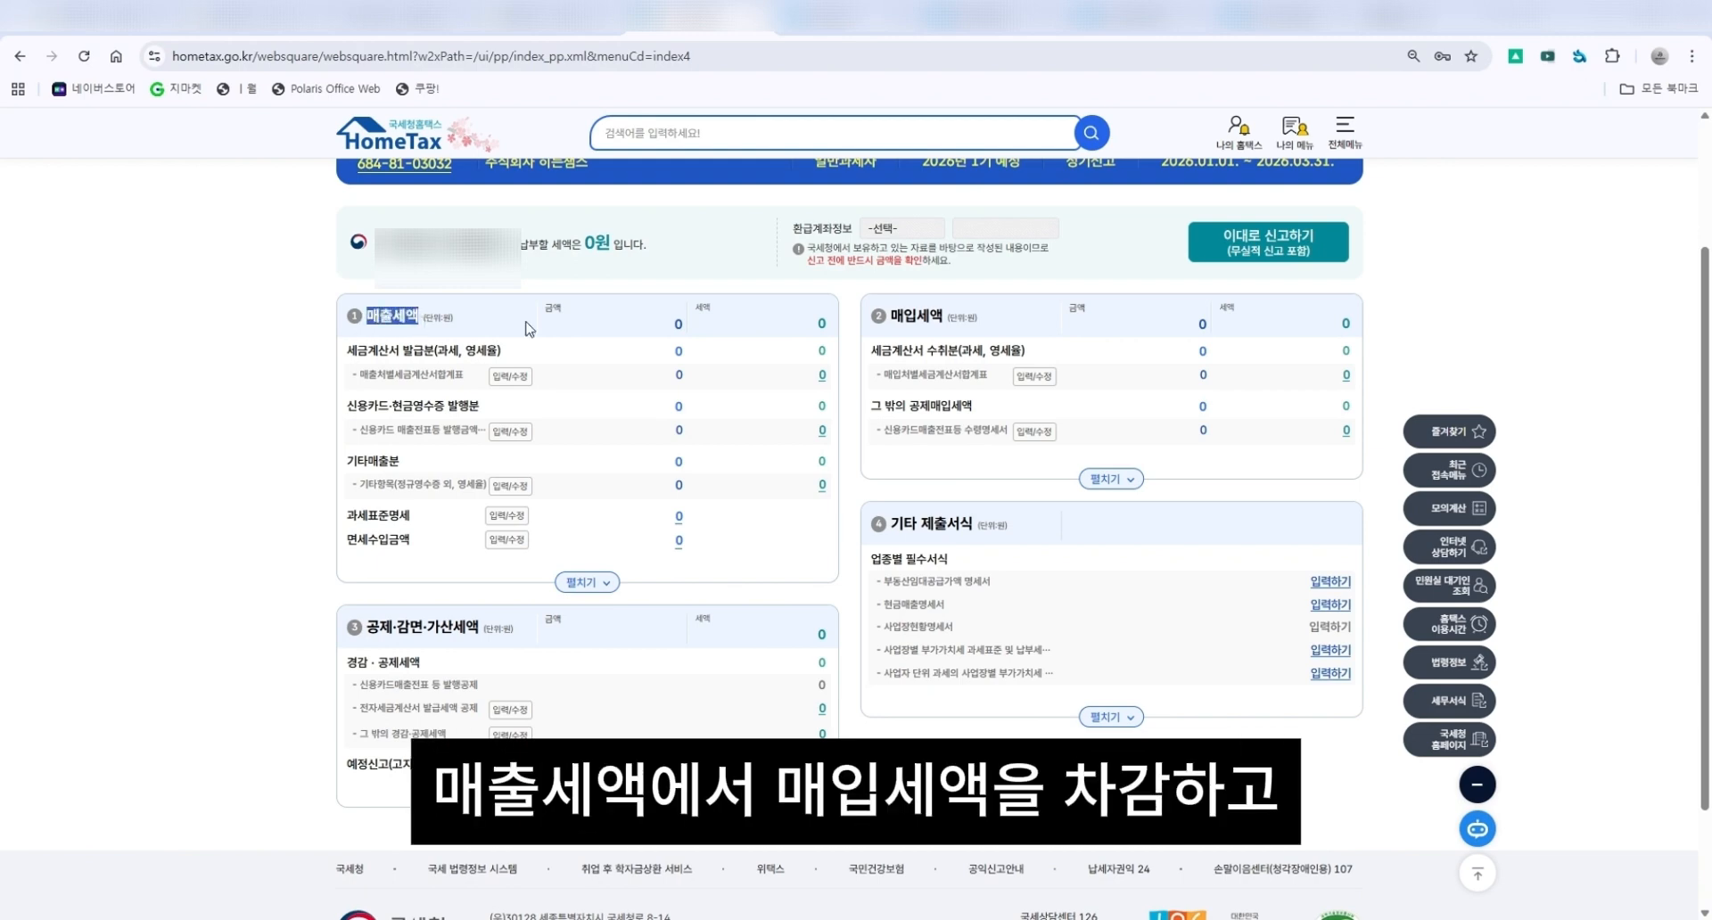
drag(889, 317, 946, 319)
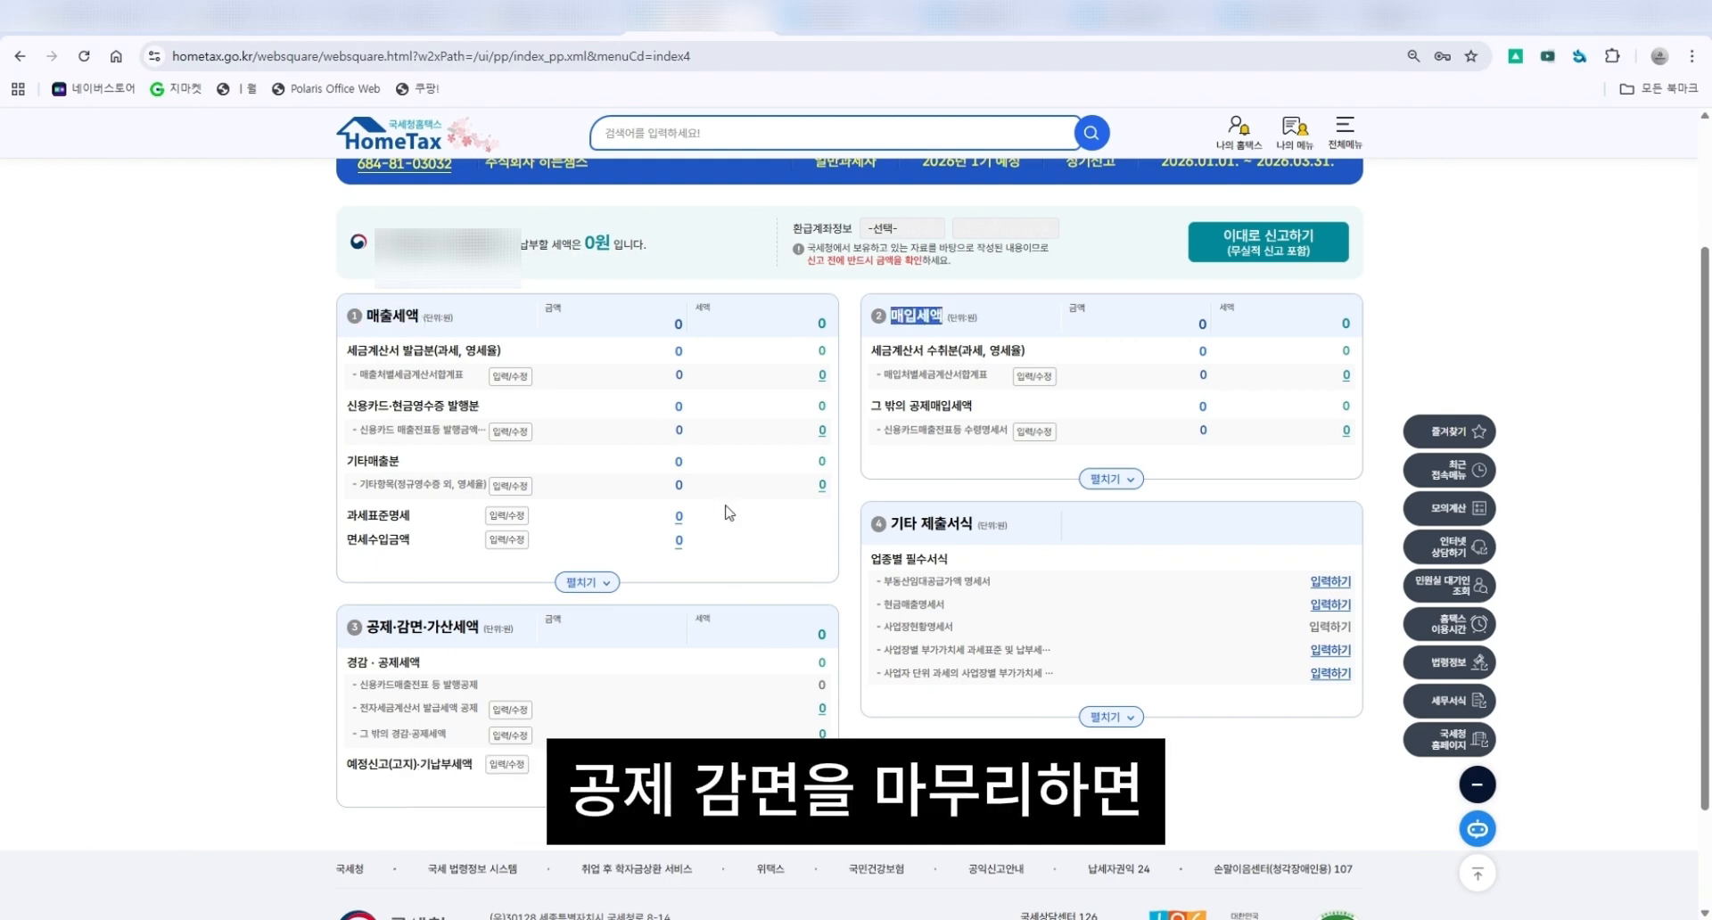
drag(353, 627, 603, 631)
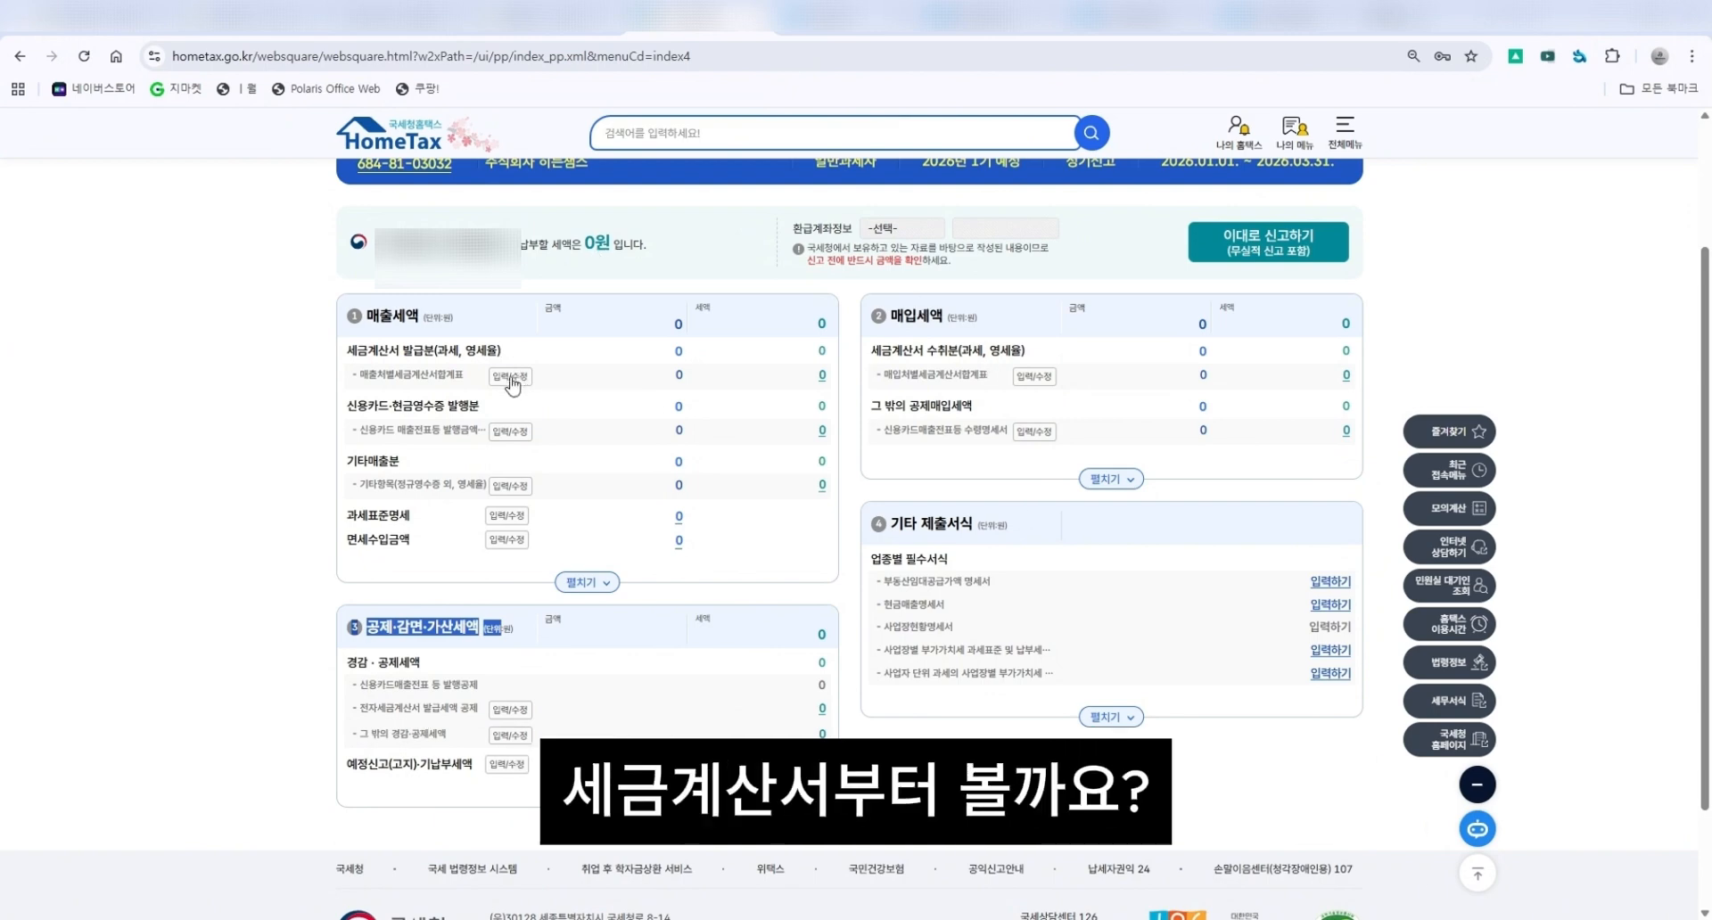
drag(347, 349, 516, 360)
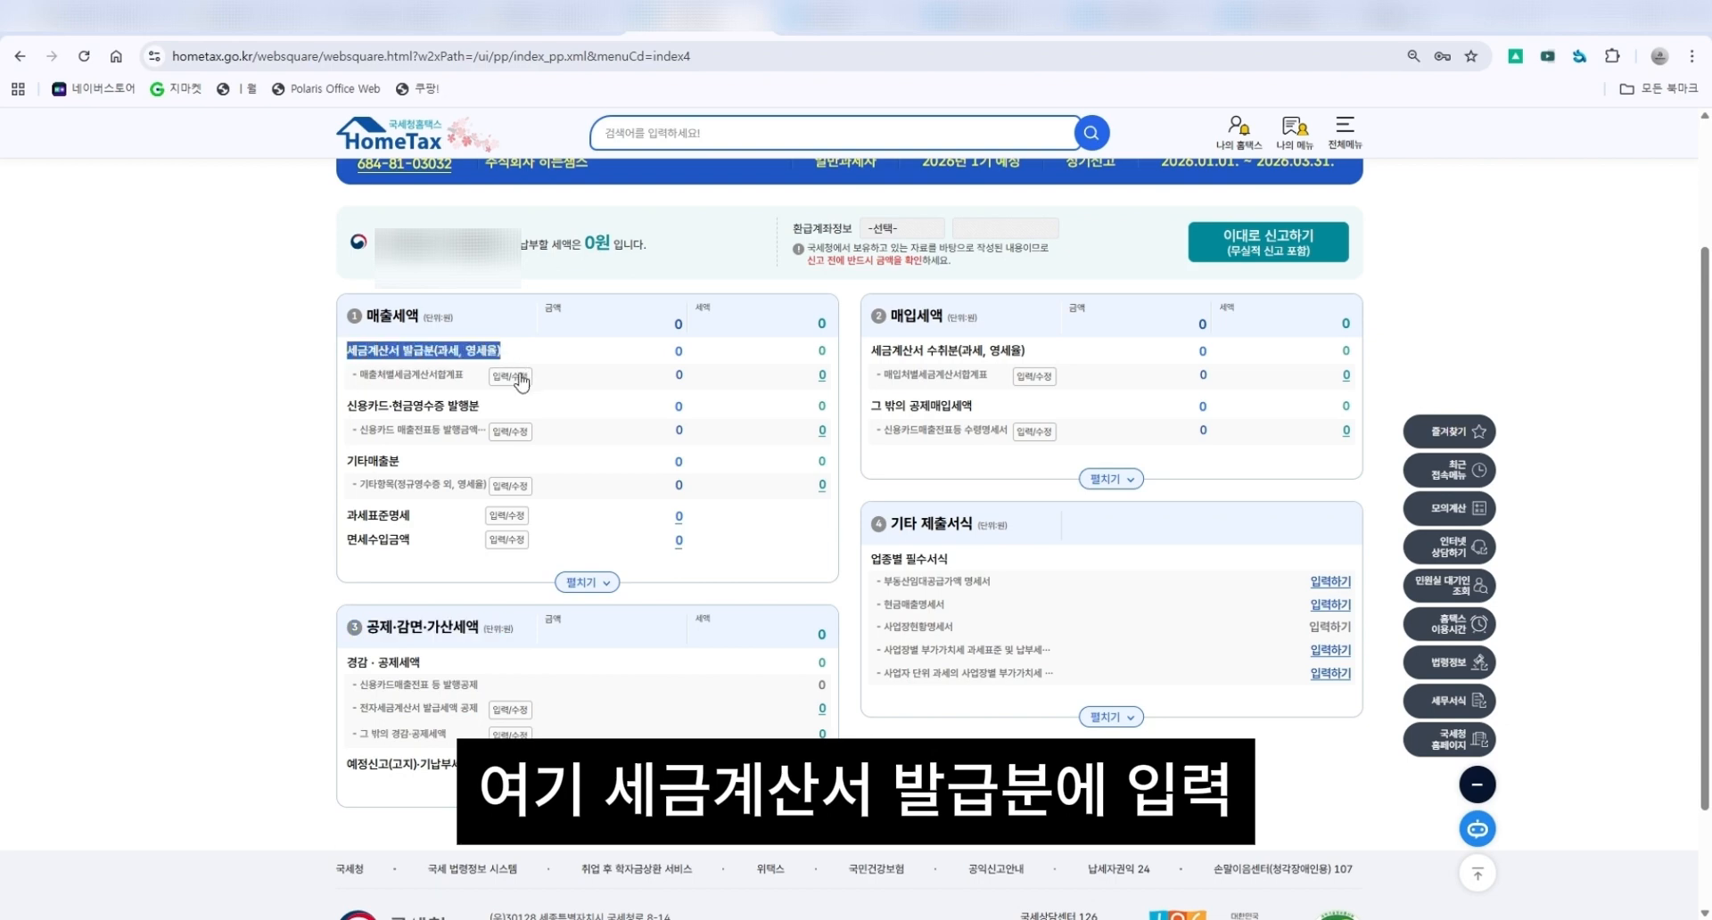
Load the transmitted e-tax invoices into the sales tax invoice summary and complete its entry.
click(511, 376)
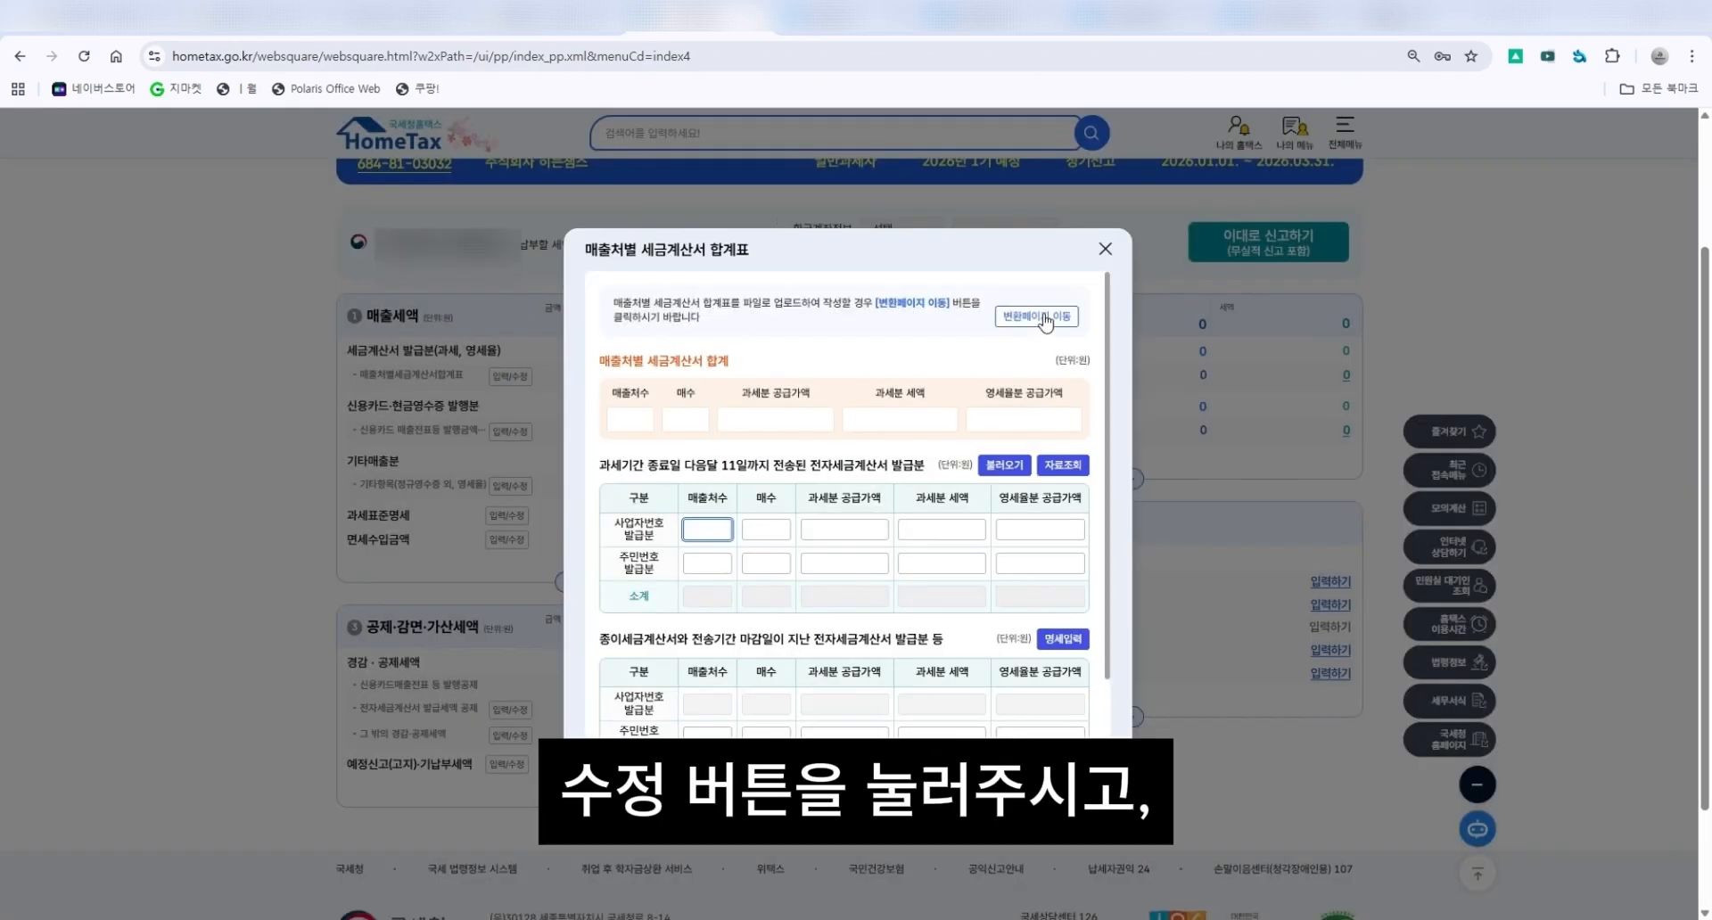
click(1004, 465)
drag(774, 500, 910, 503)
click(878, 590)
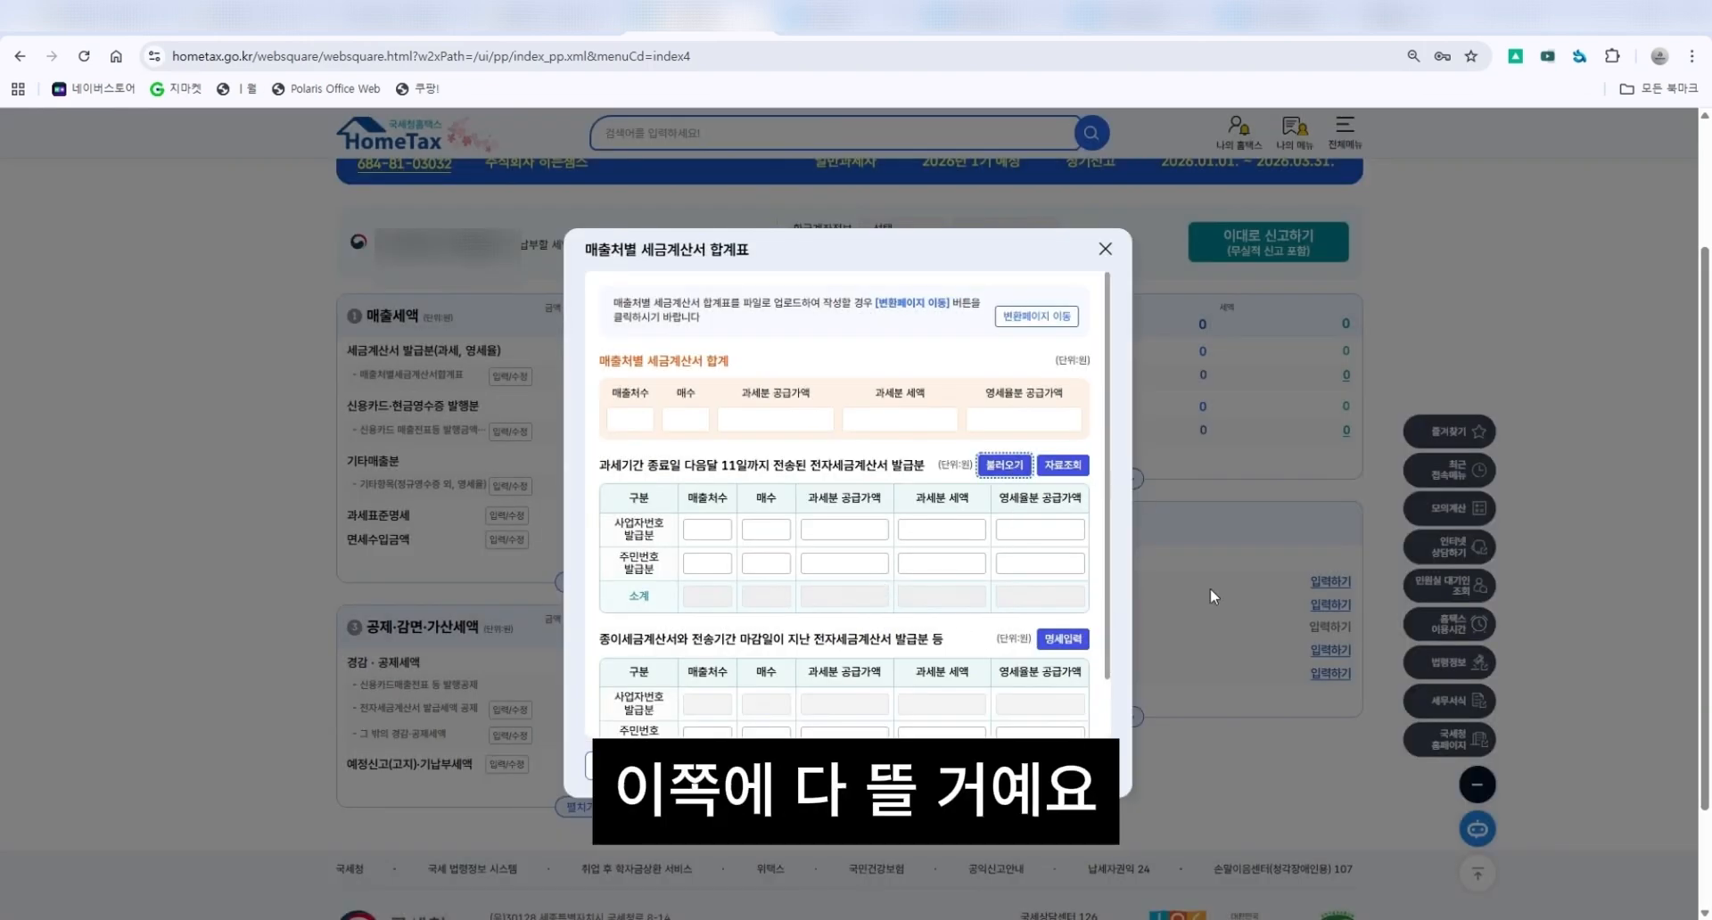
scroll(1054, 532, down, 2)
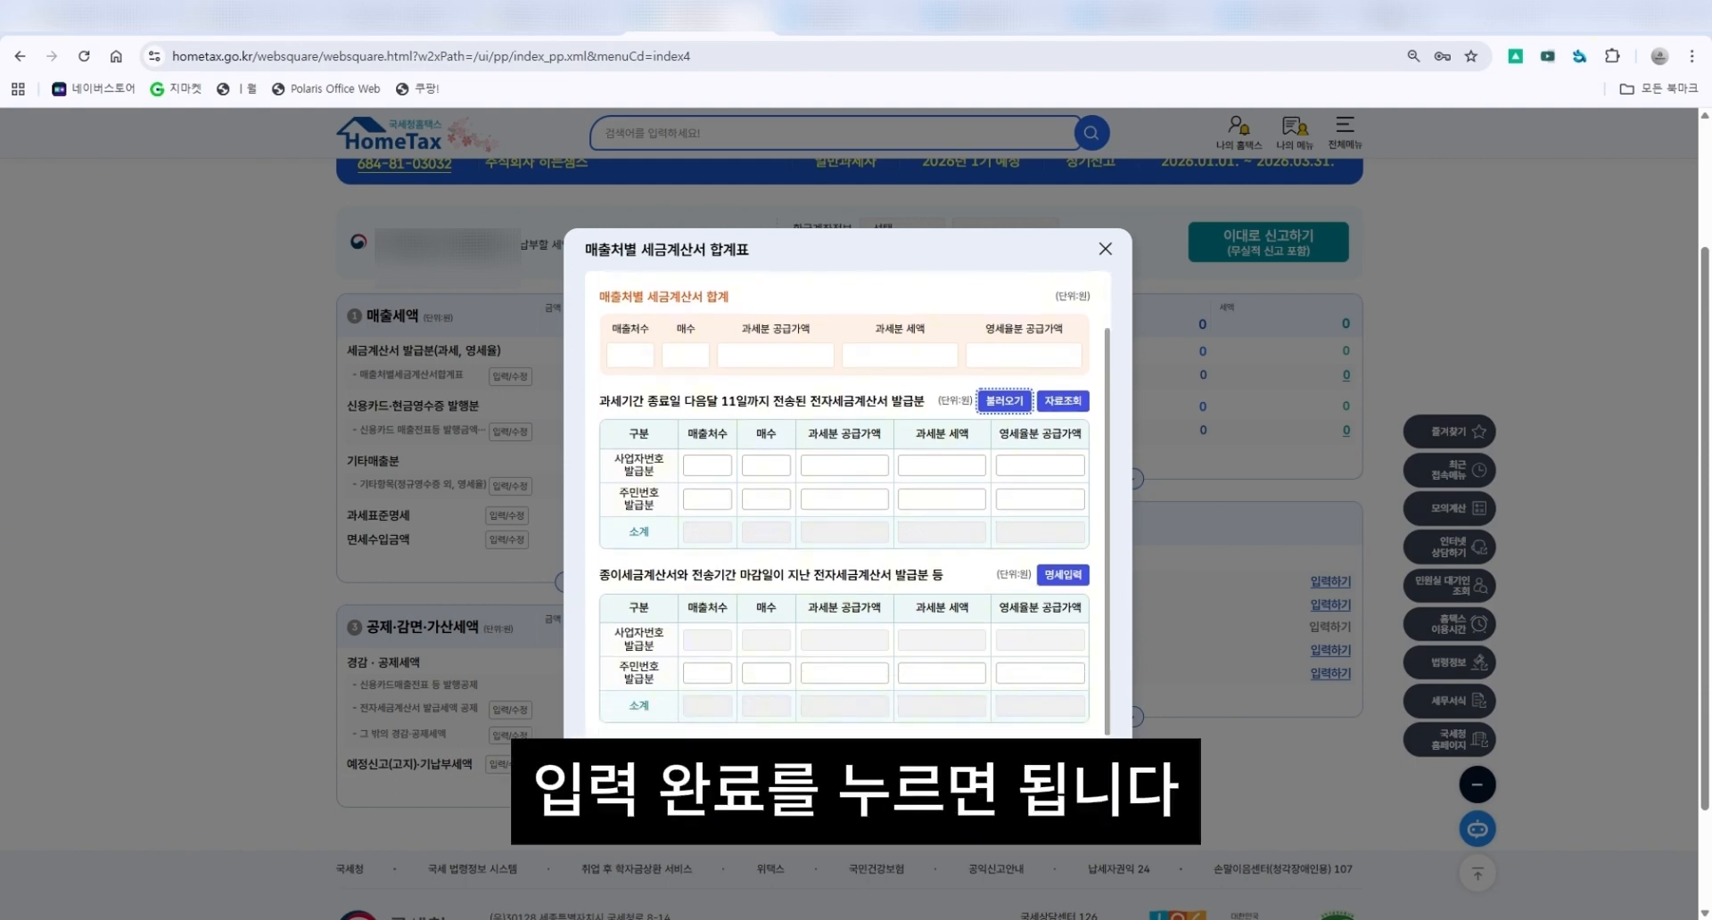
click(891, 765)
click(871, 534)
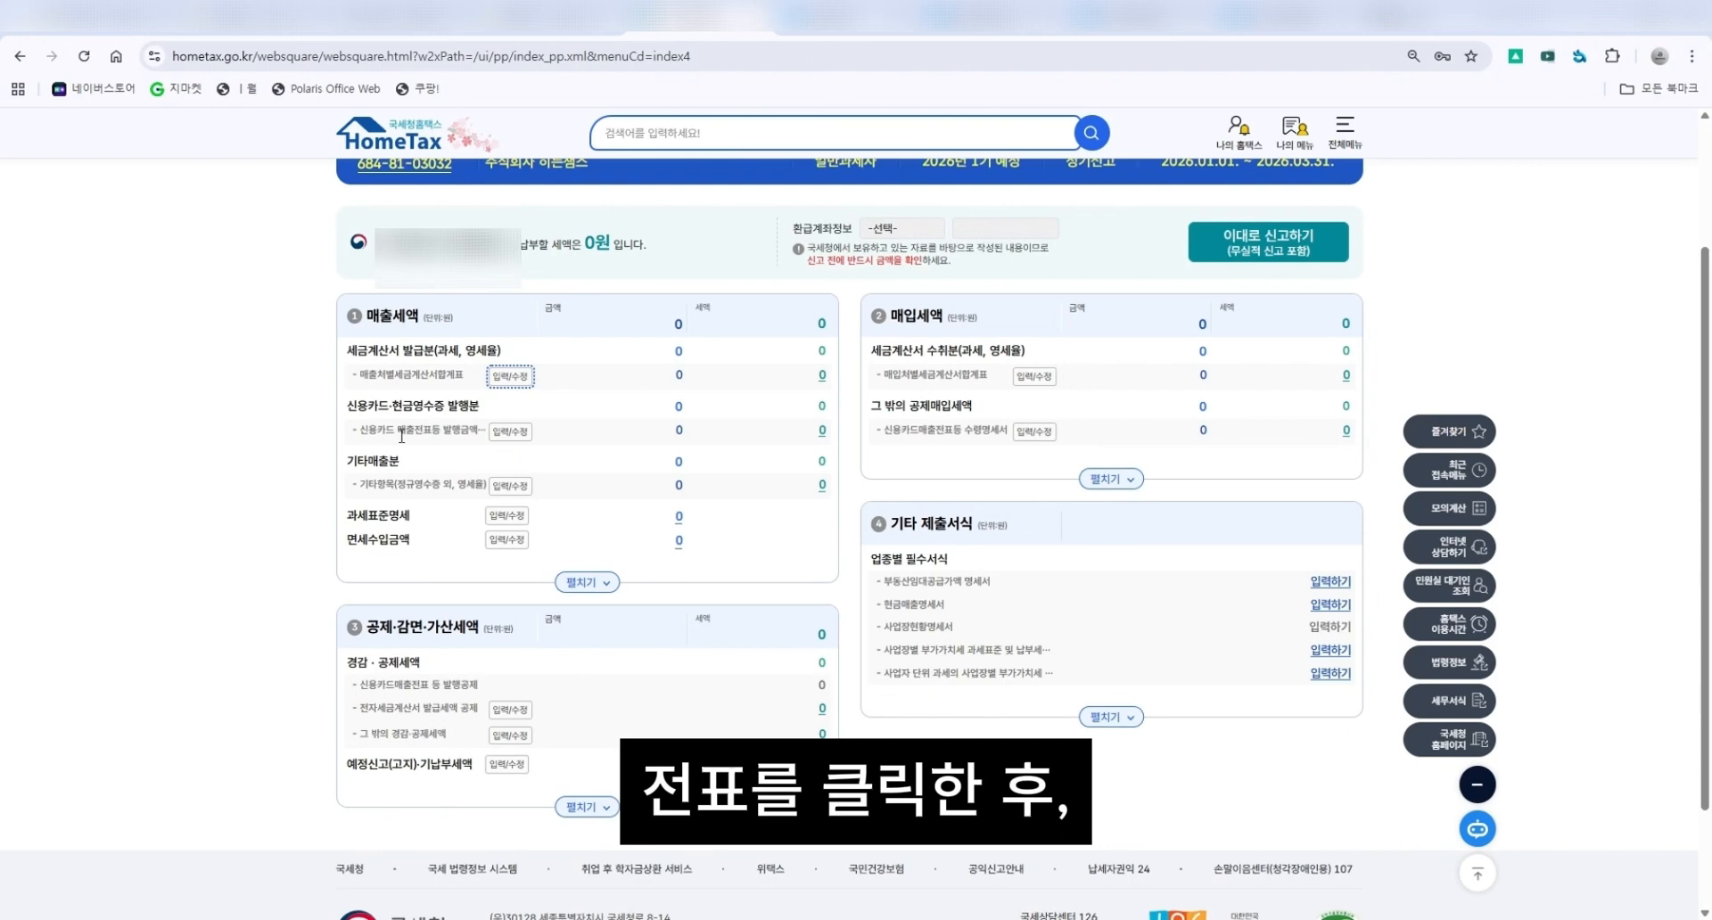
Review the credit card sales slip issuance summary and complete its entry.
click(508, 431)
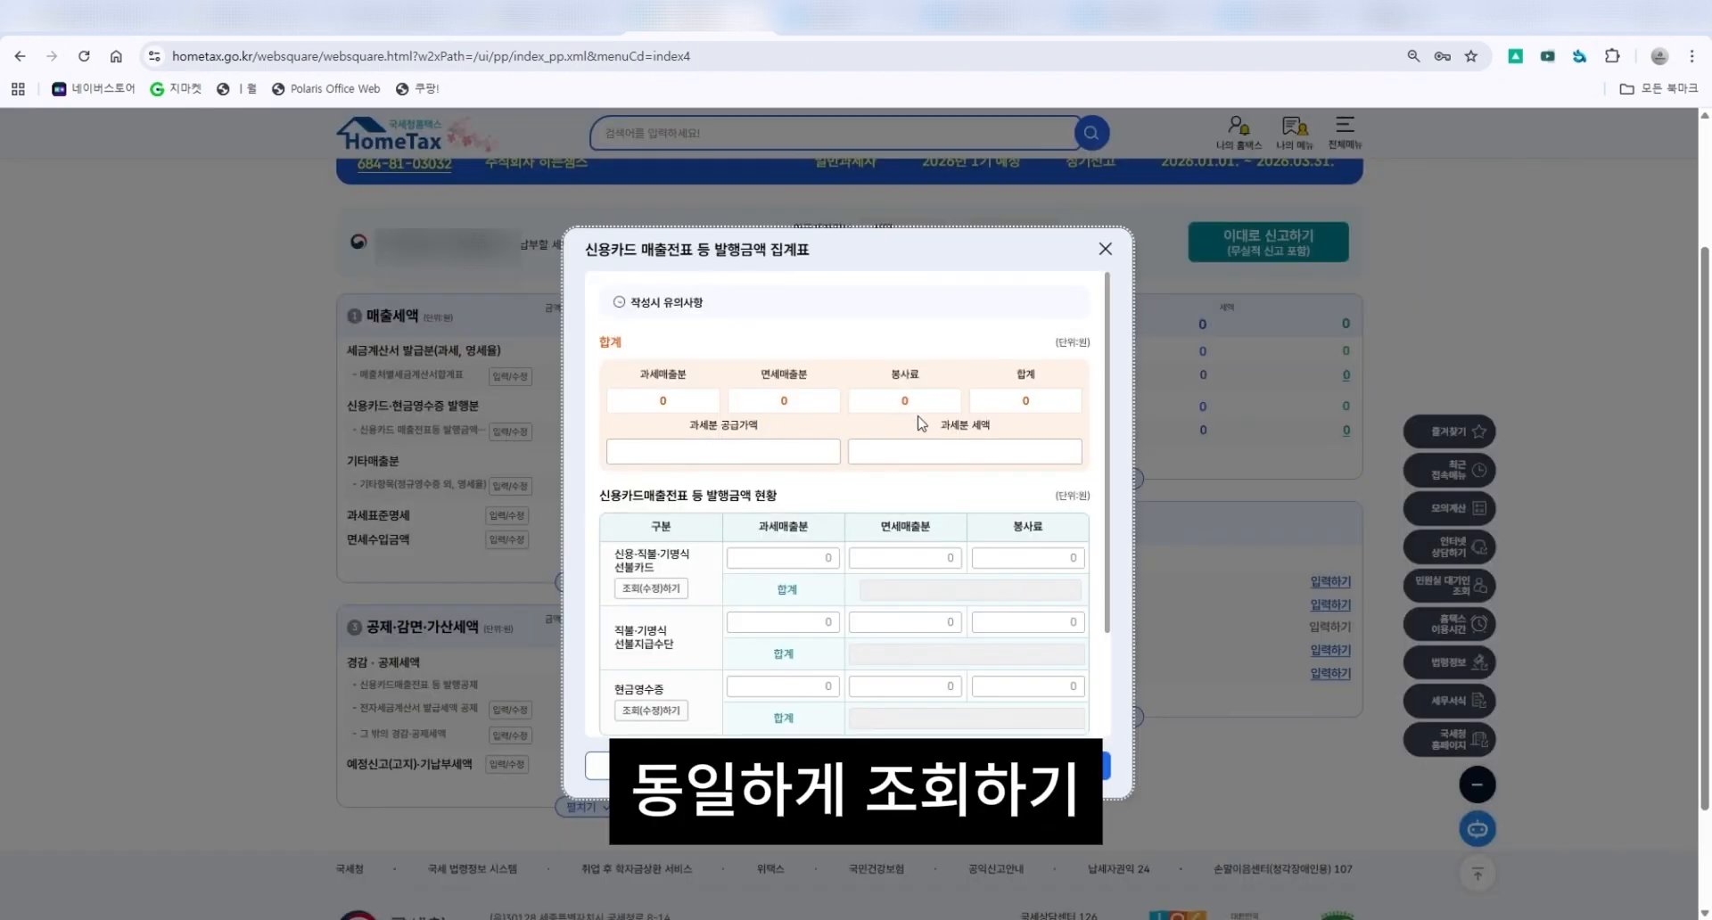
scroll(758, 587, down, 2)
scroll(794, 565, up, 5)
scroll(898, 580, down, 2)
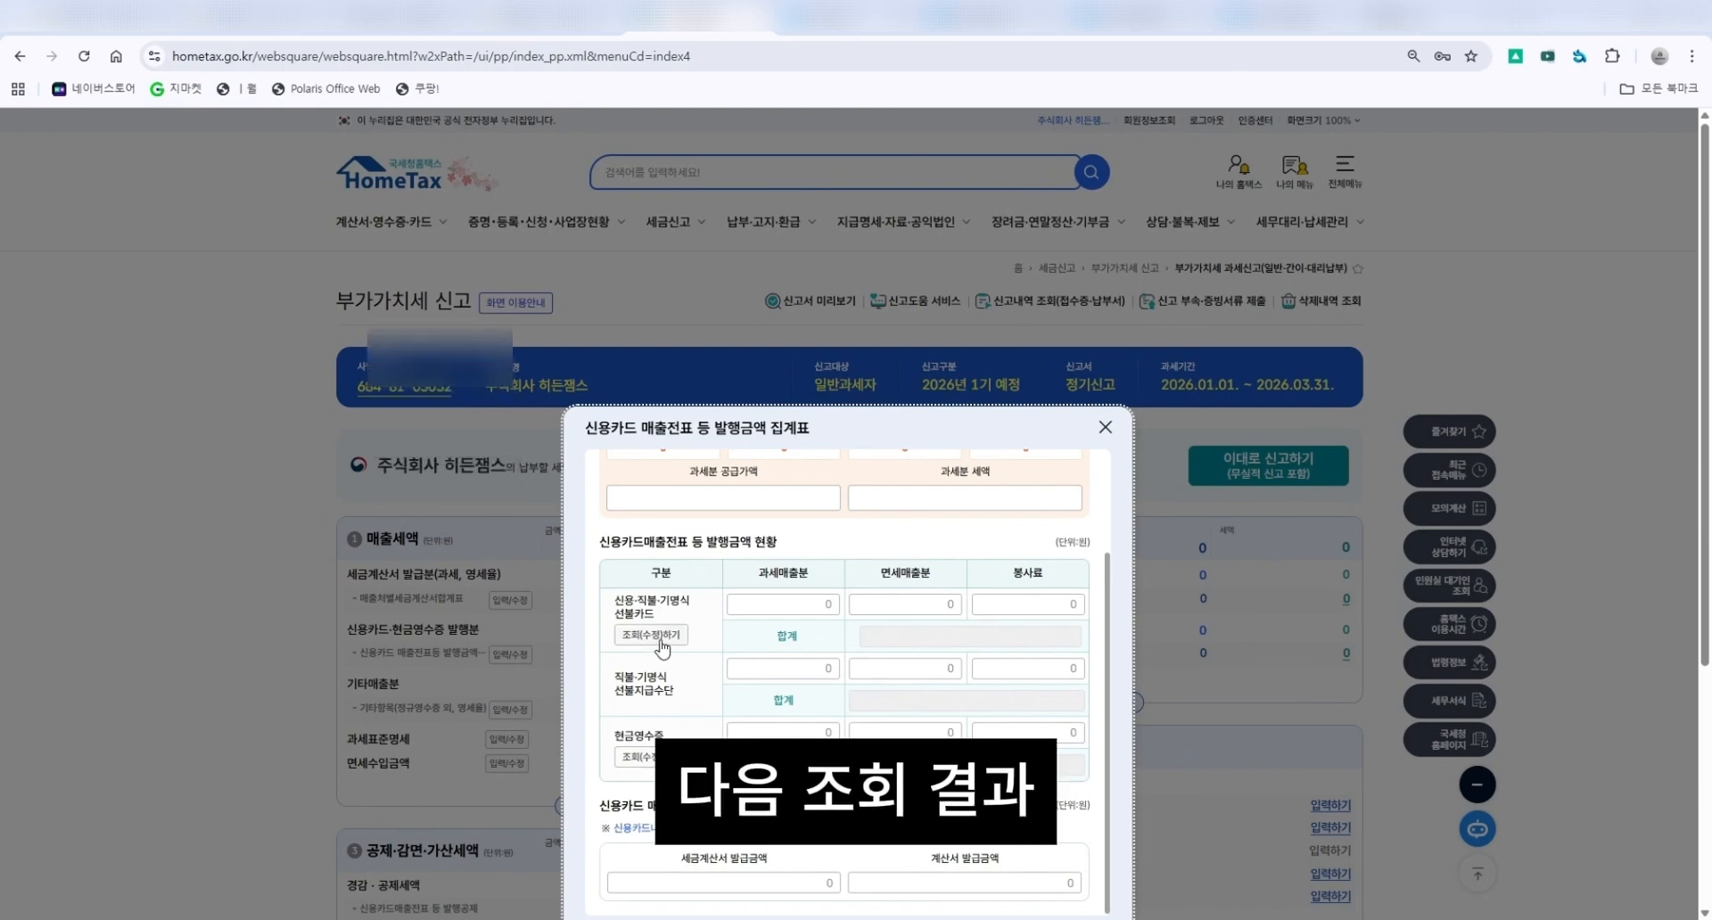
scroll(997, 473, down, 2)
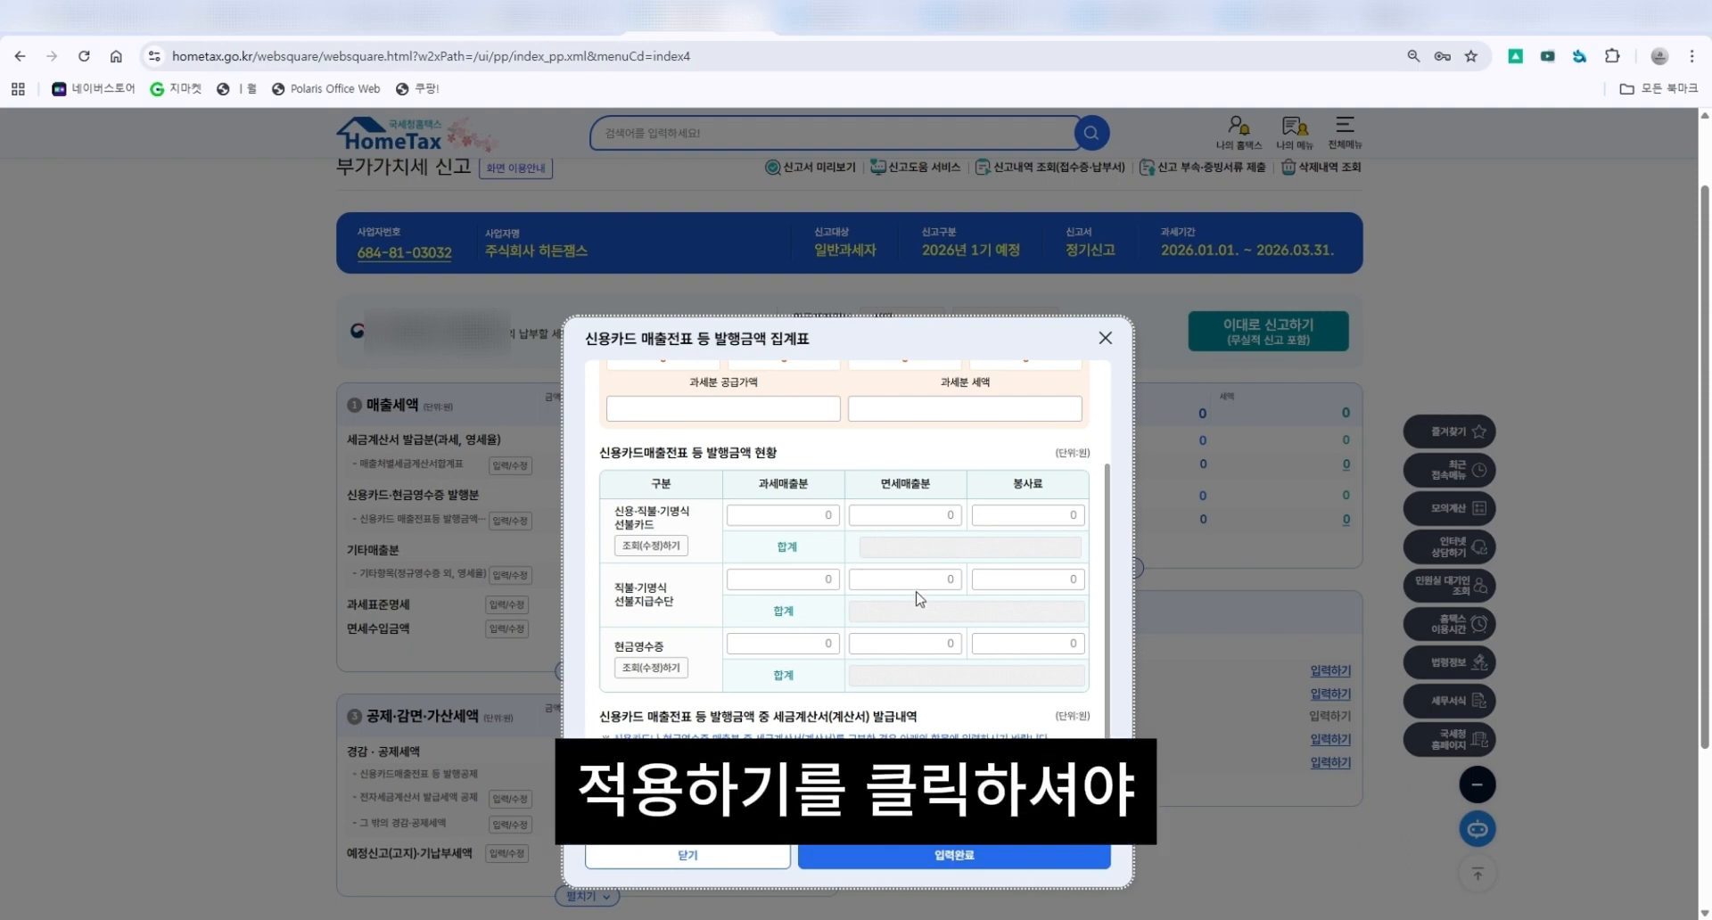
click(855, 854)
Reopen the sales tax invoice summary and examine the paper tax invoice section.
click(510, 465)
scroll(709, 557, down, 1)
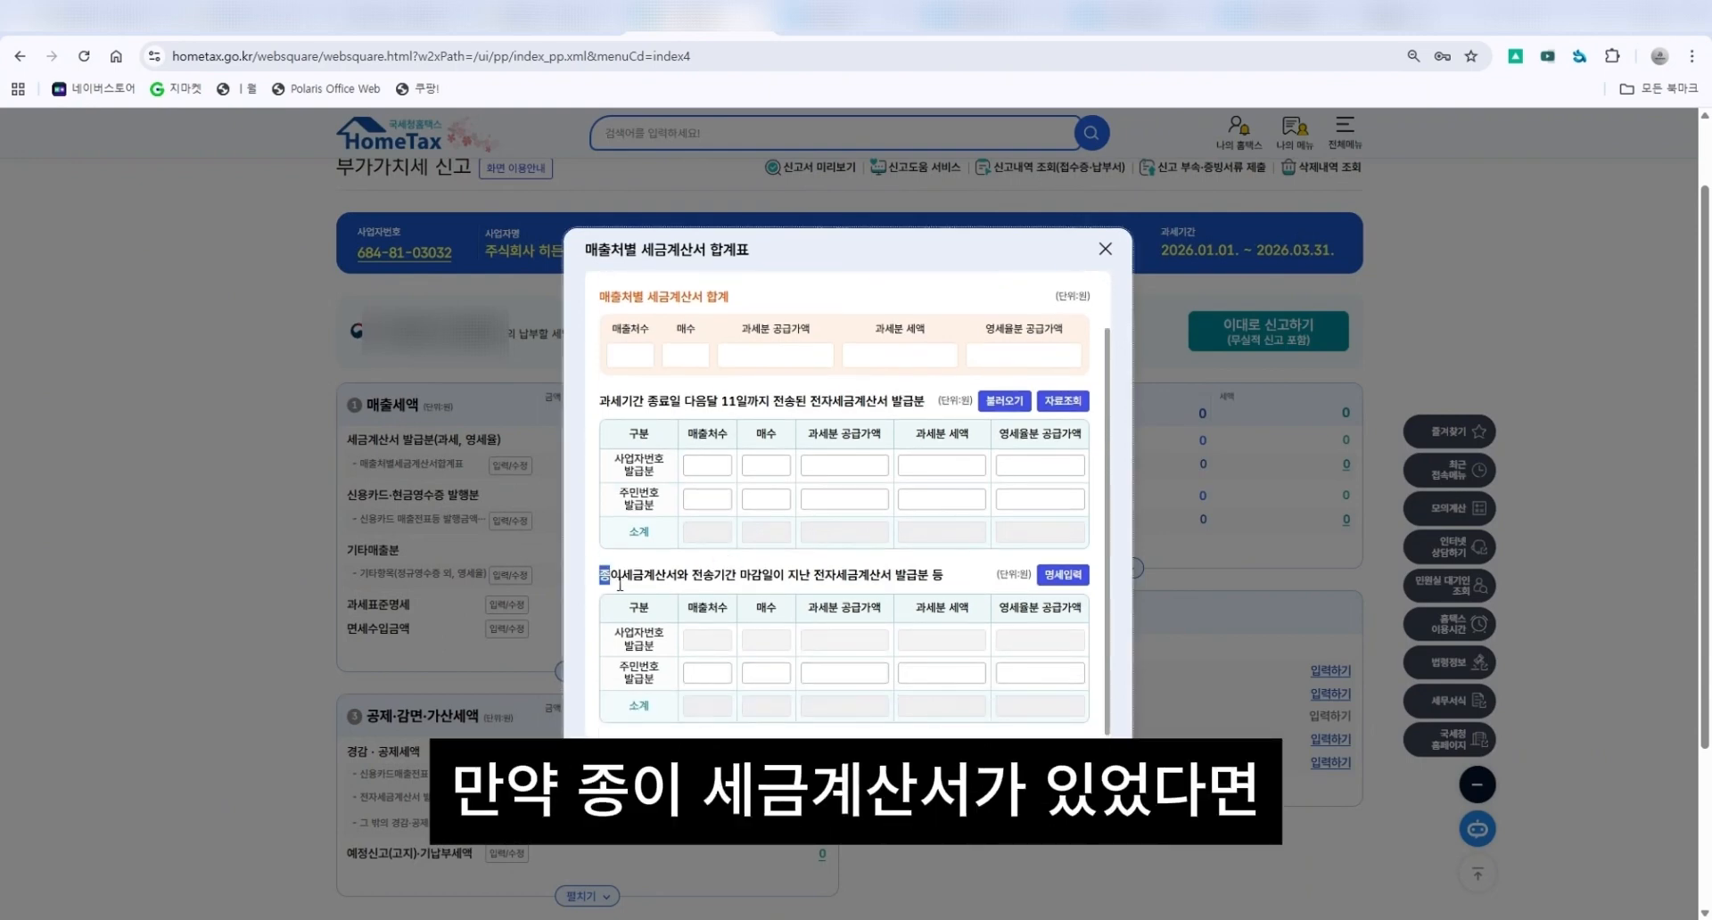
drag(601, 580, 944, 590)
click(1062, 575)
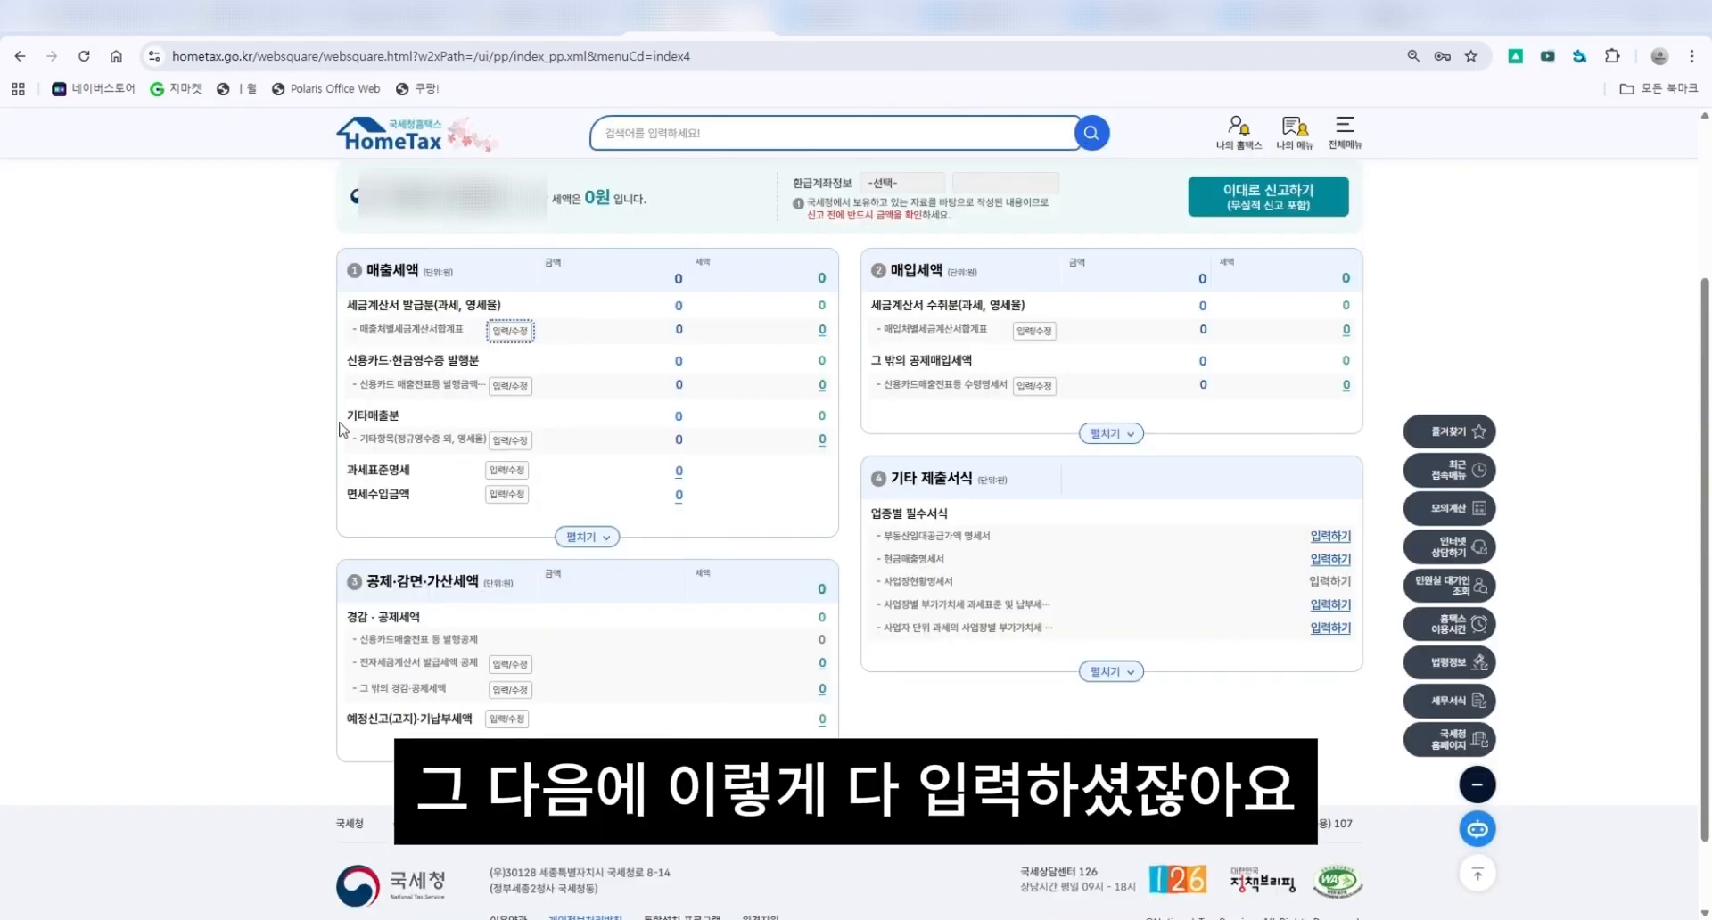
Open the other sales (outside standard receipts) entry and complete it.
click(510, 440)
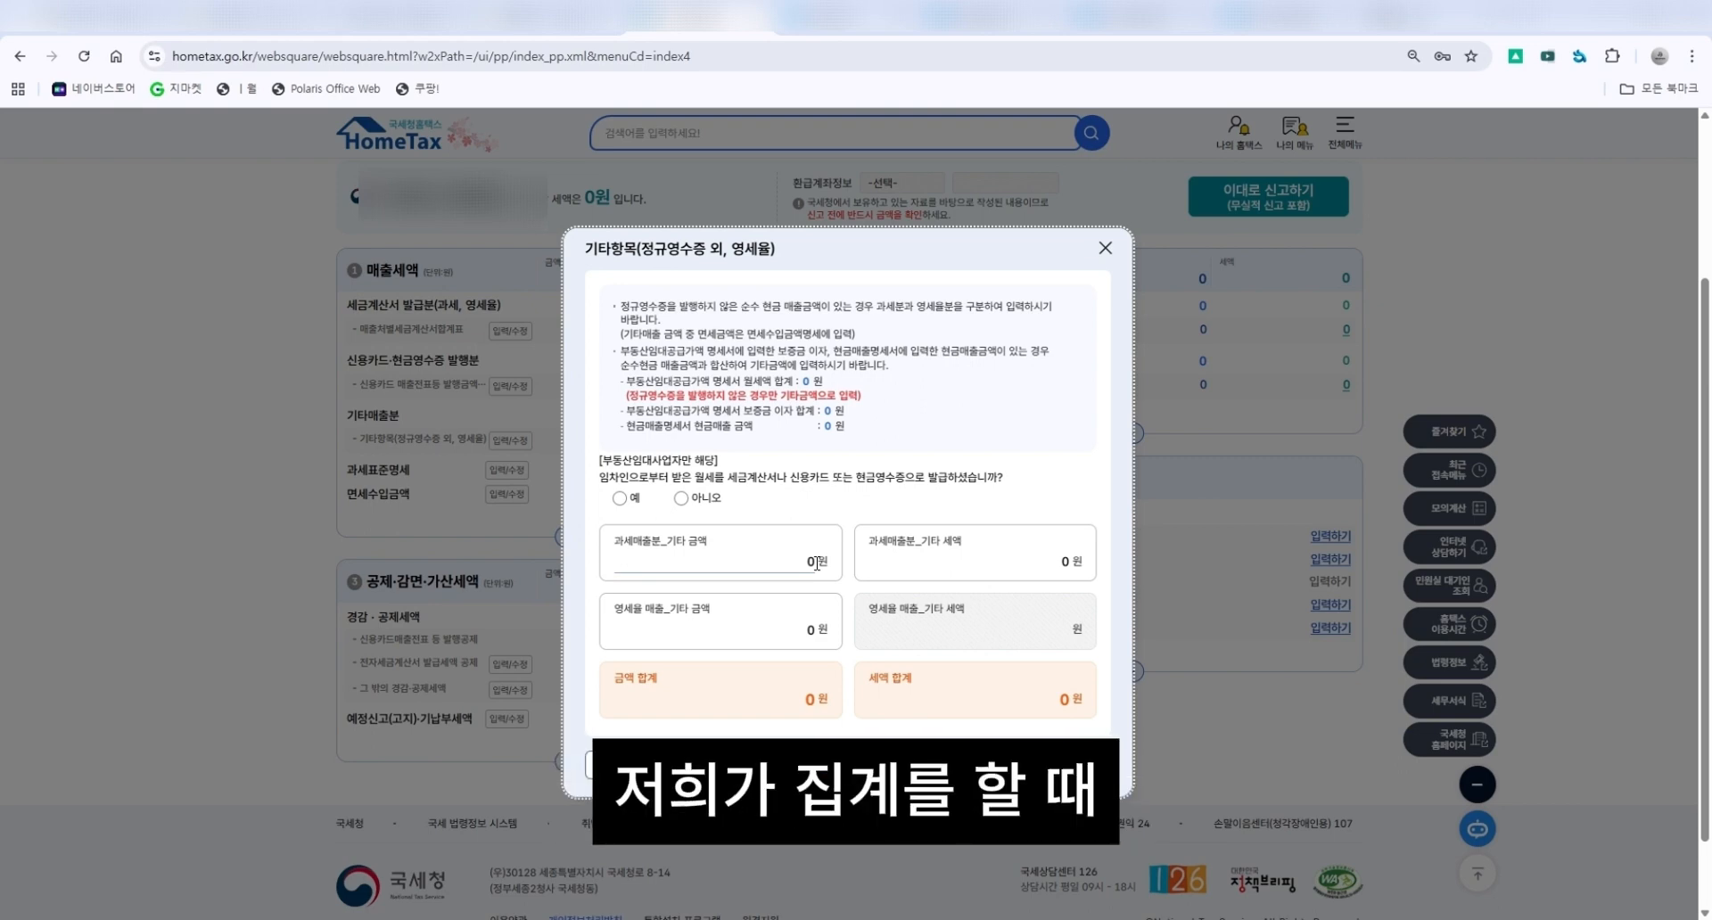
click(1055, 568)
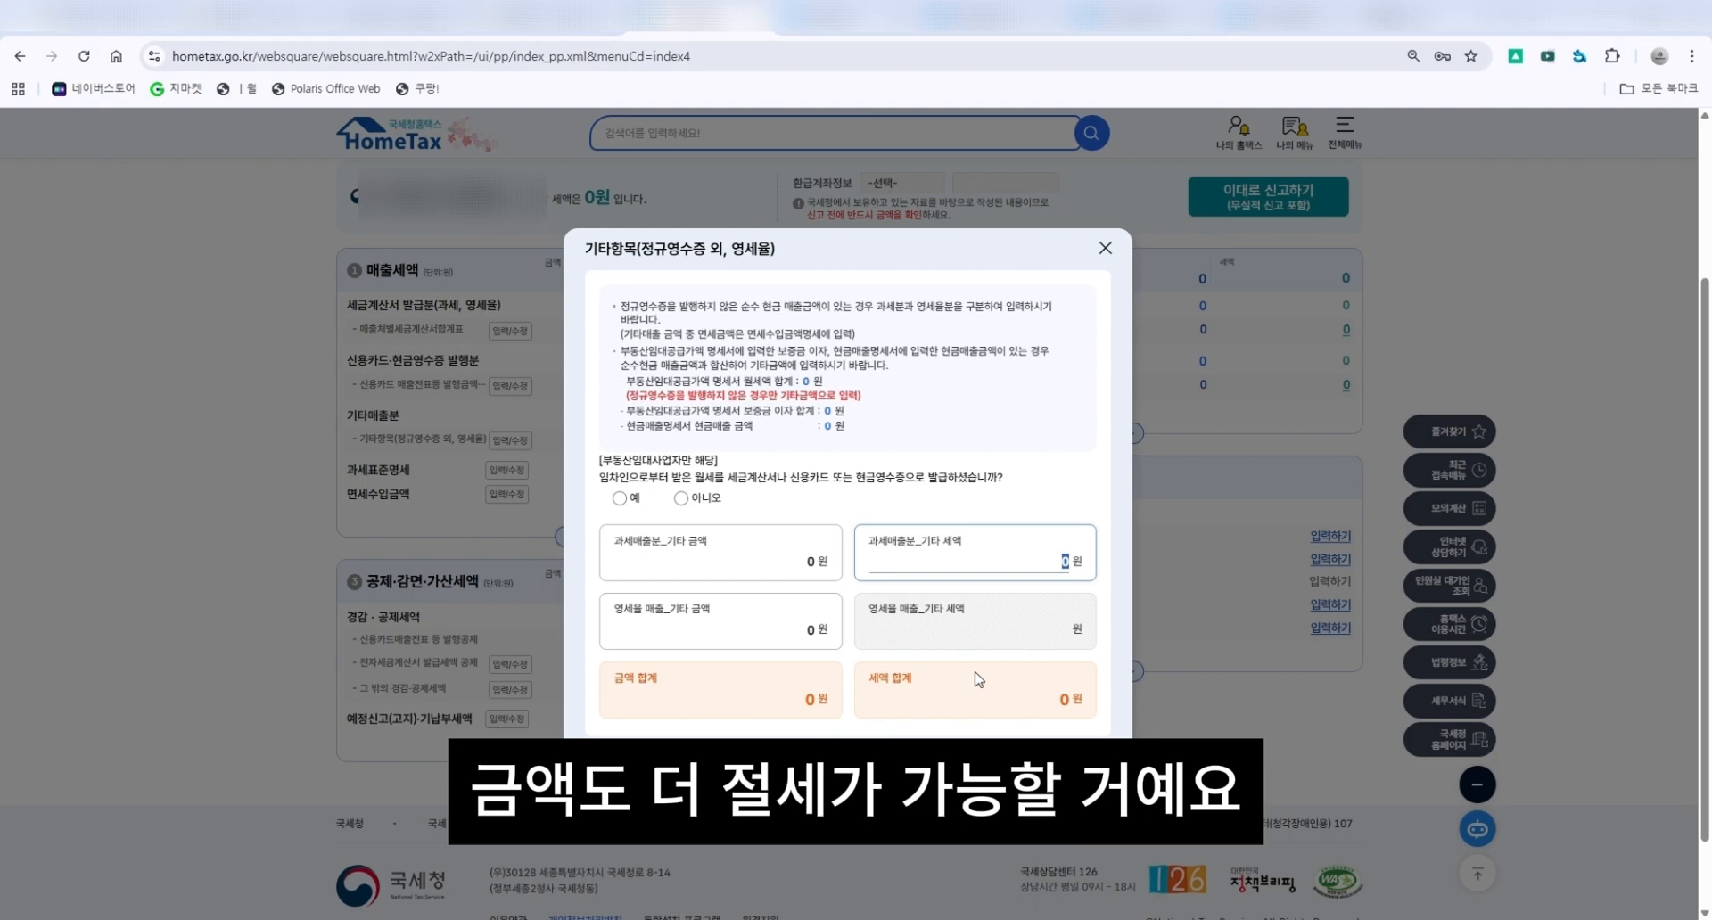
click(885, 769)
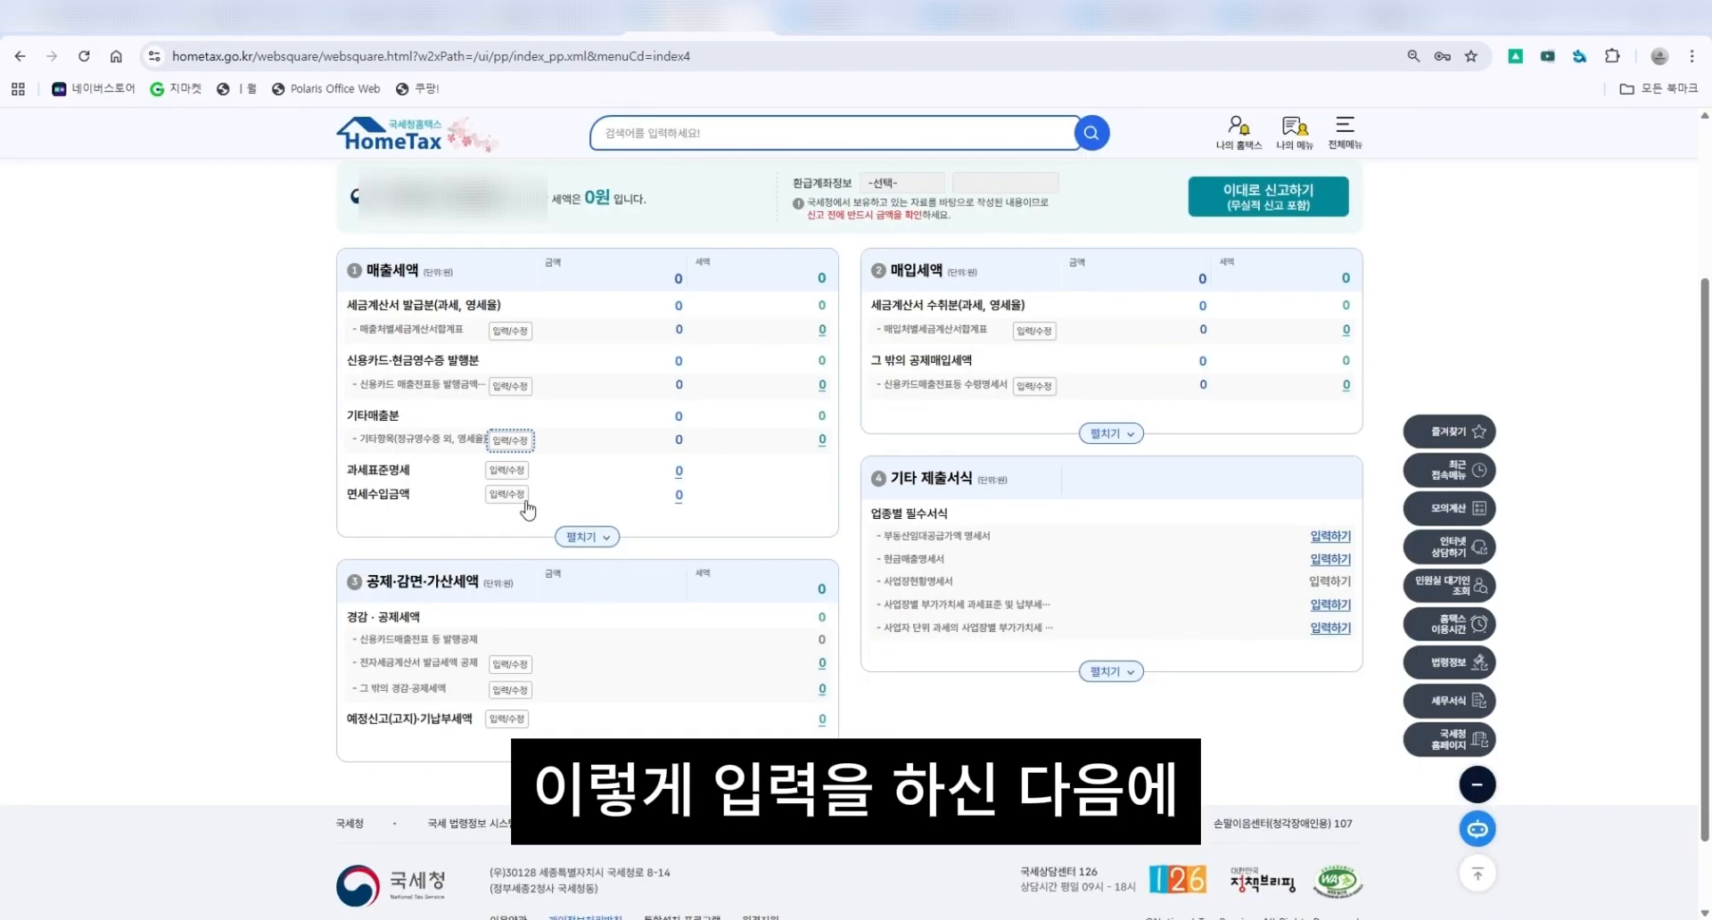
Try entering 1,000,000 as the amount for industry code 552101 in the tax base statement.
double_click(408, 475)
click(506, 470)
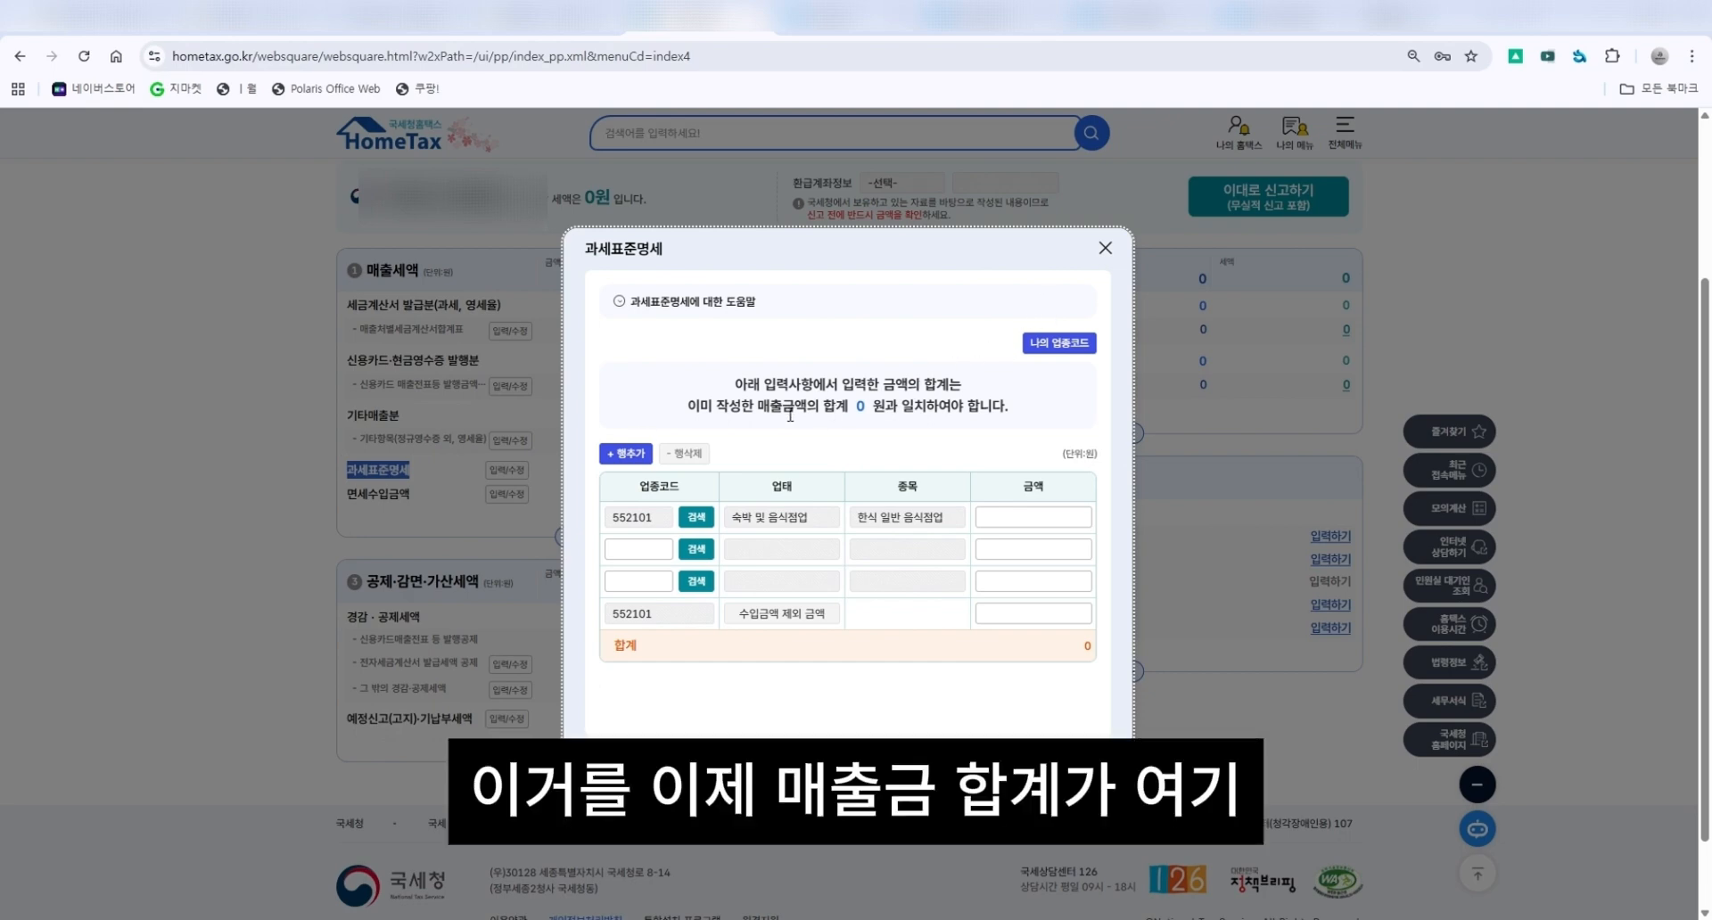
drag(757, 413, 939, 414)
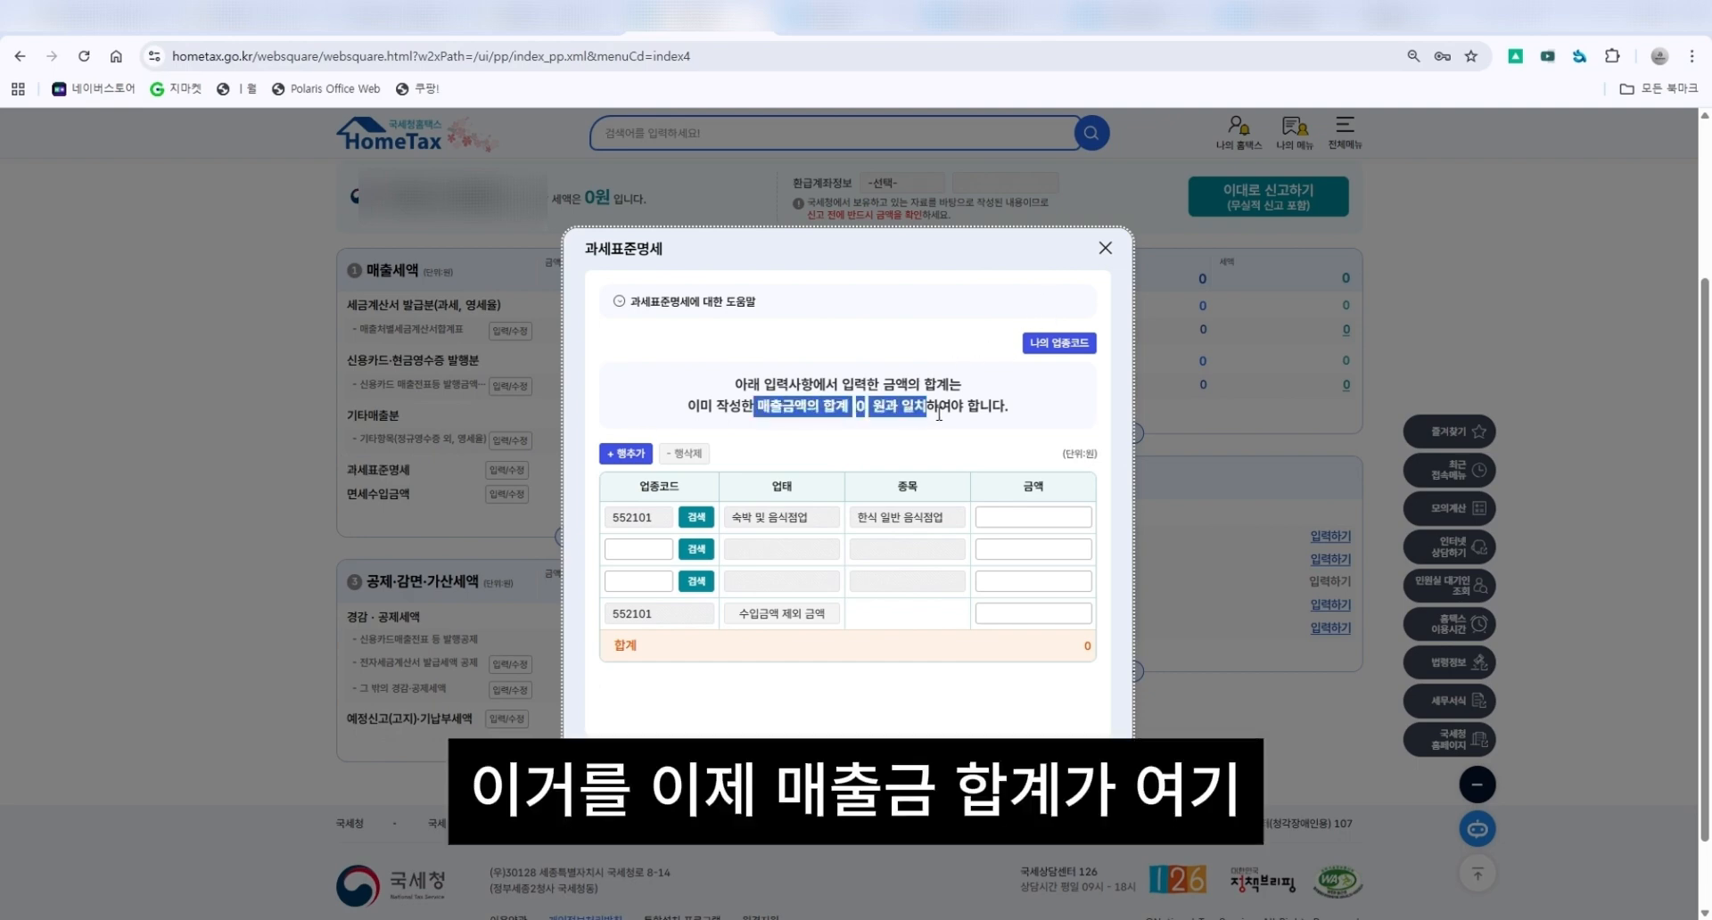
click(1070, 519)
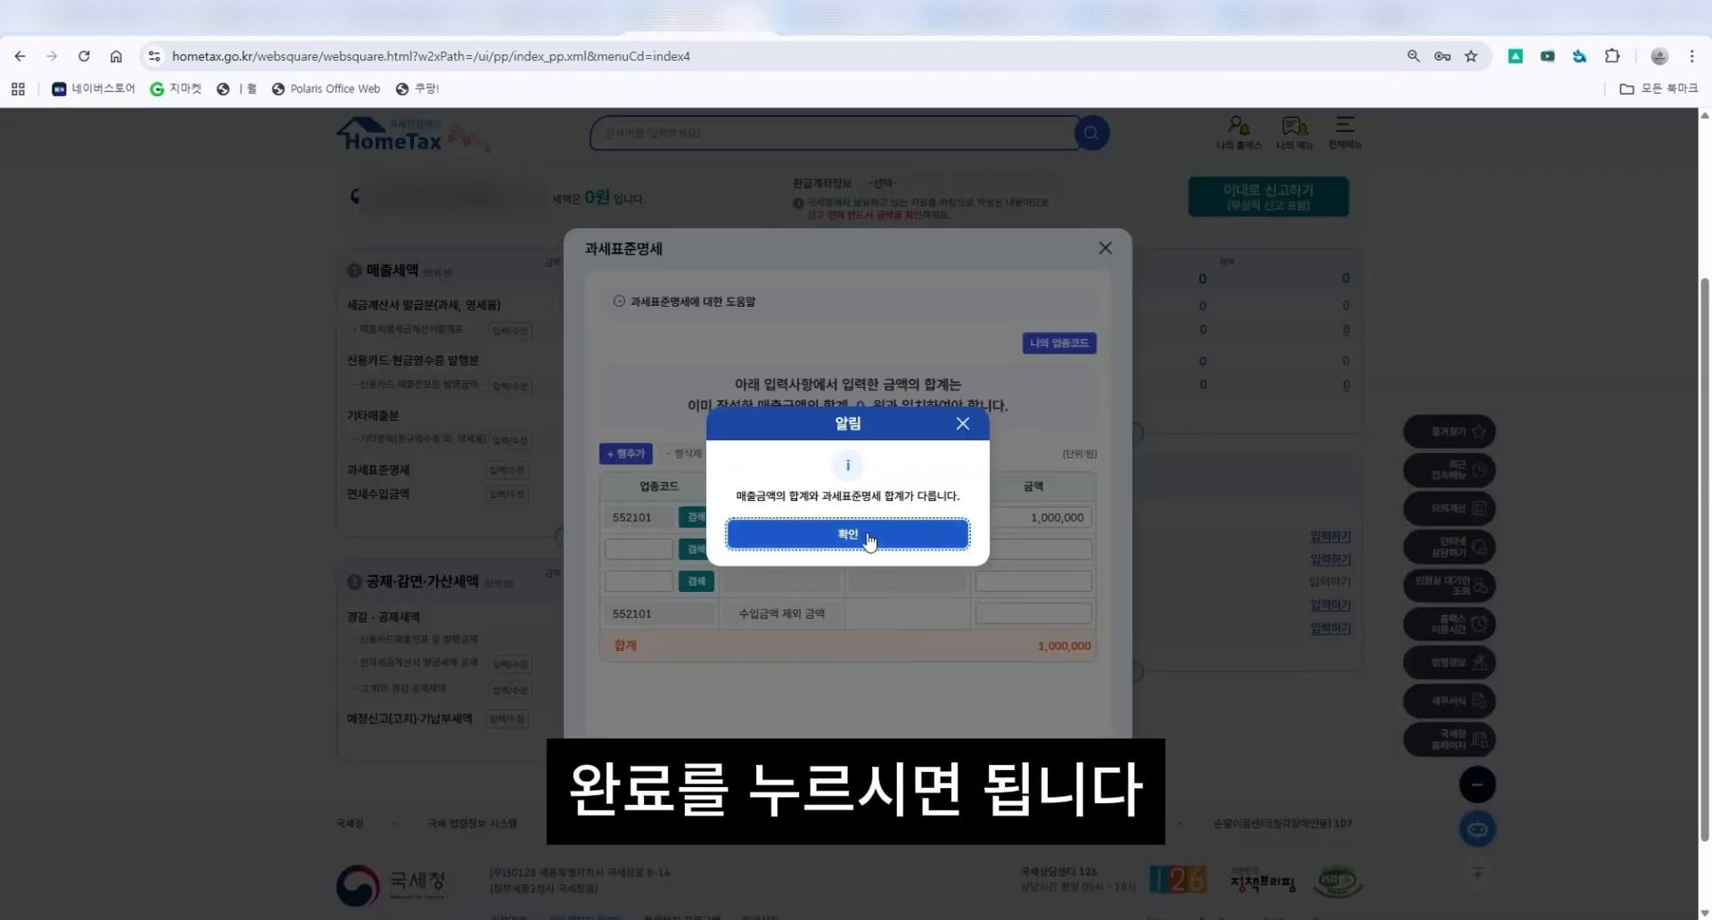
click(866, 536)
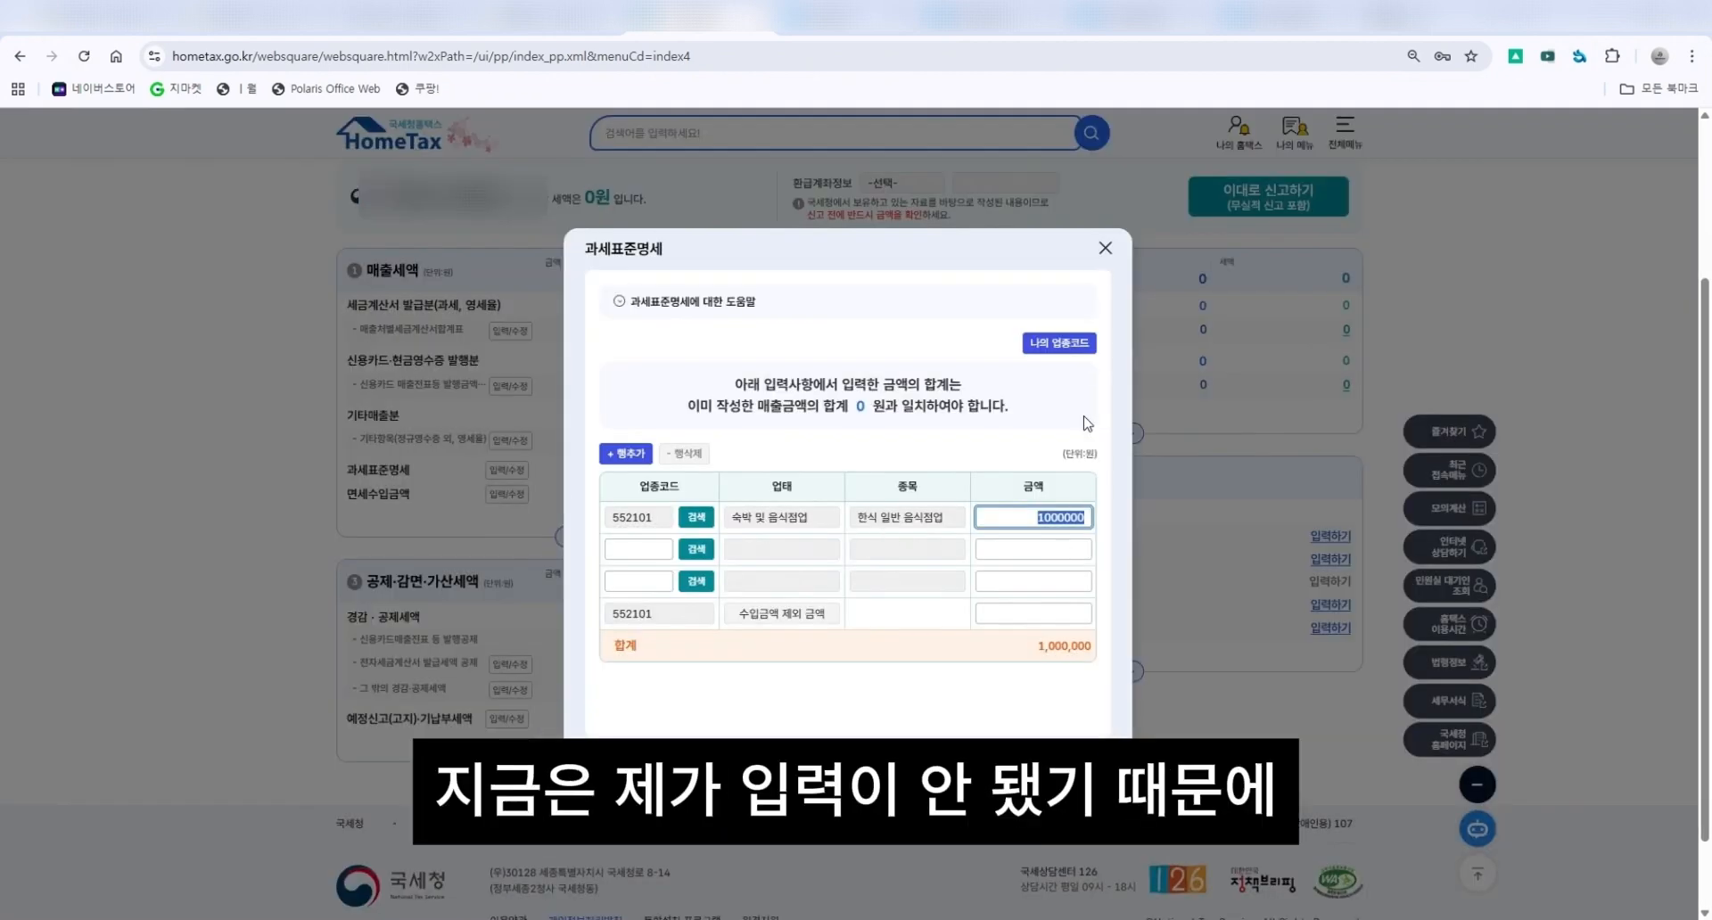
Set the tax base statement amount for industry code 552101 to 0 and complete the entry.
double_click(864, 418)
click(1038, 527)
text(0)
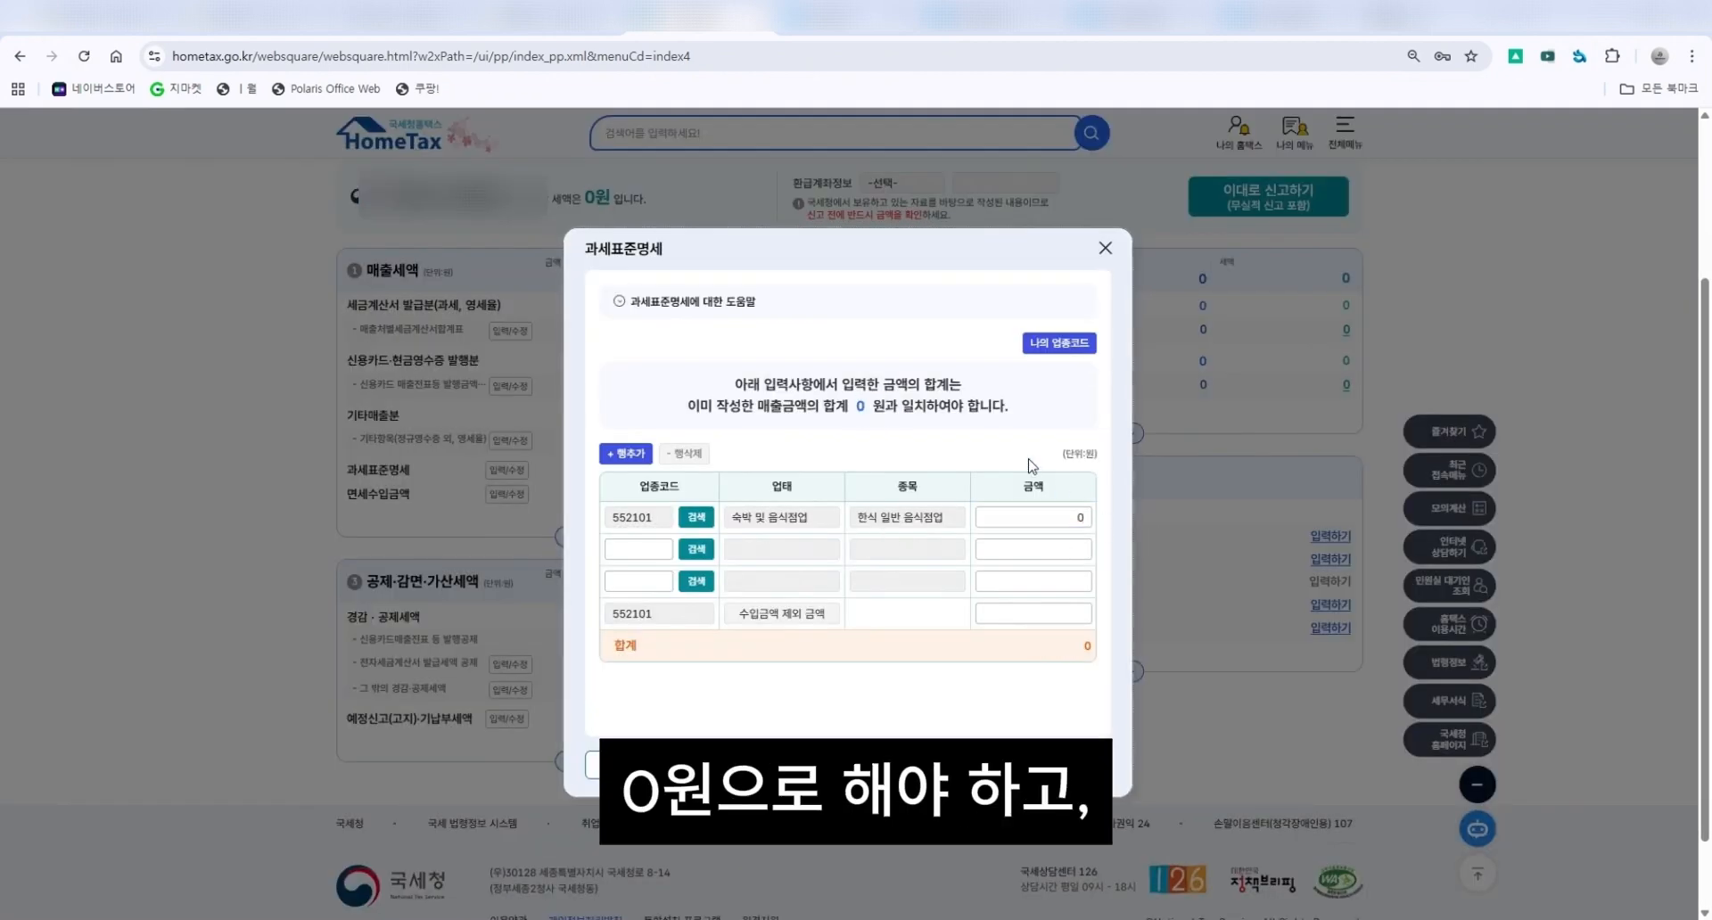
click(1061, 765)
click(879, 535)
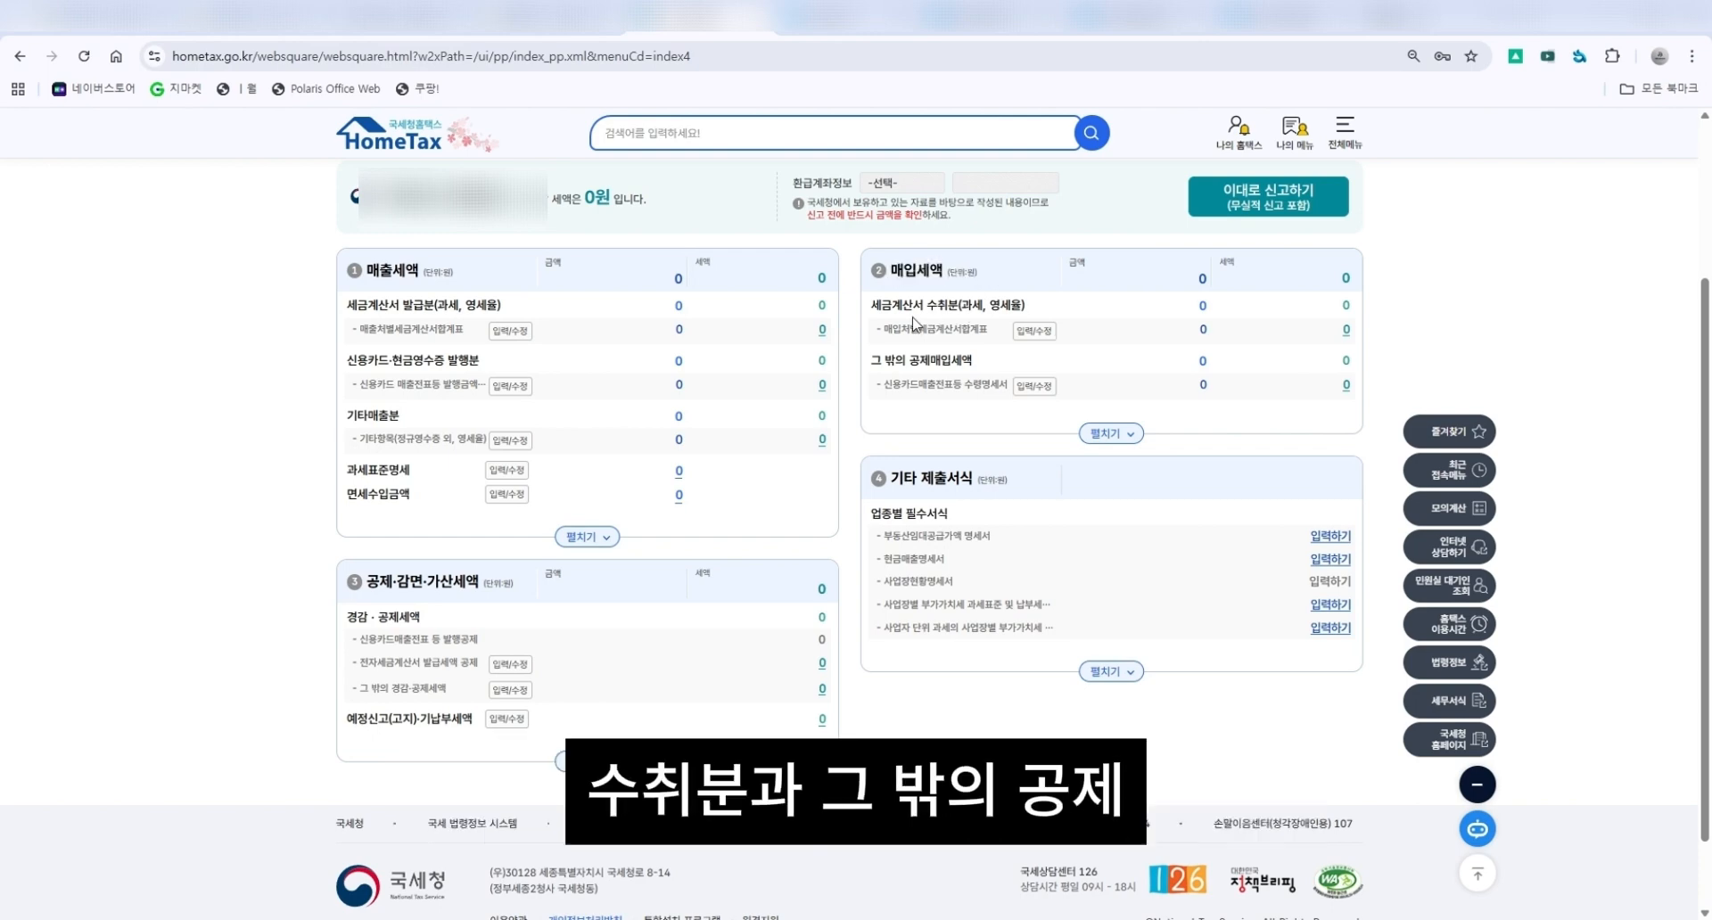
Open the purchase tax invoice summary for received invoices and load the transmitted electronic tax invoices.
drag(881, 304, 1033, 311)
click(1030, 311)
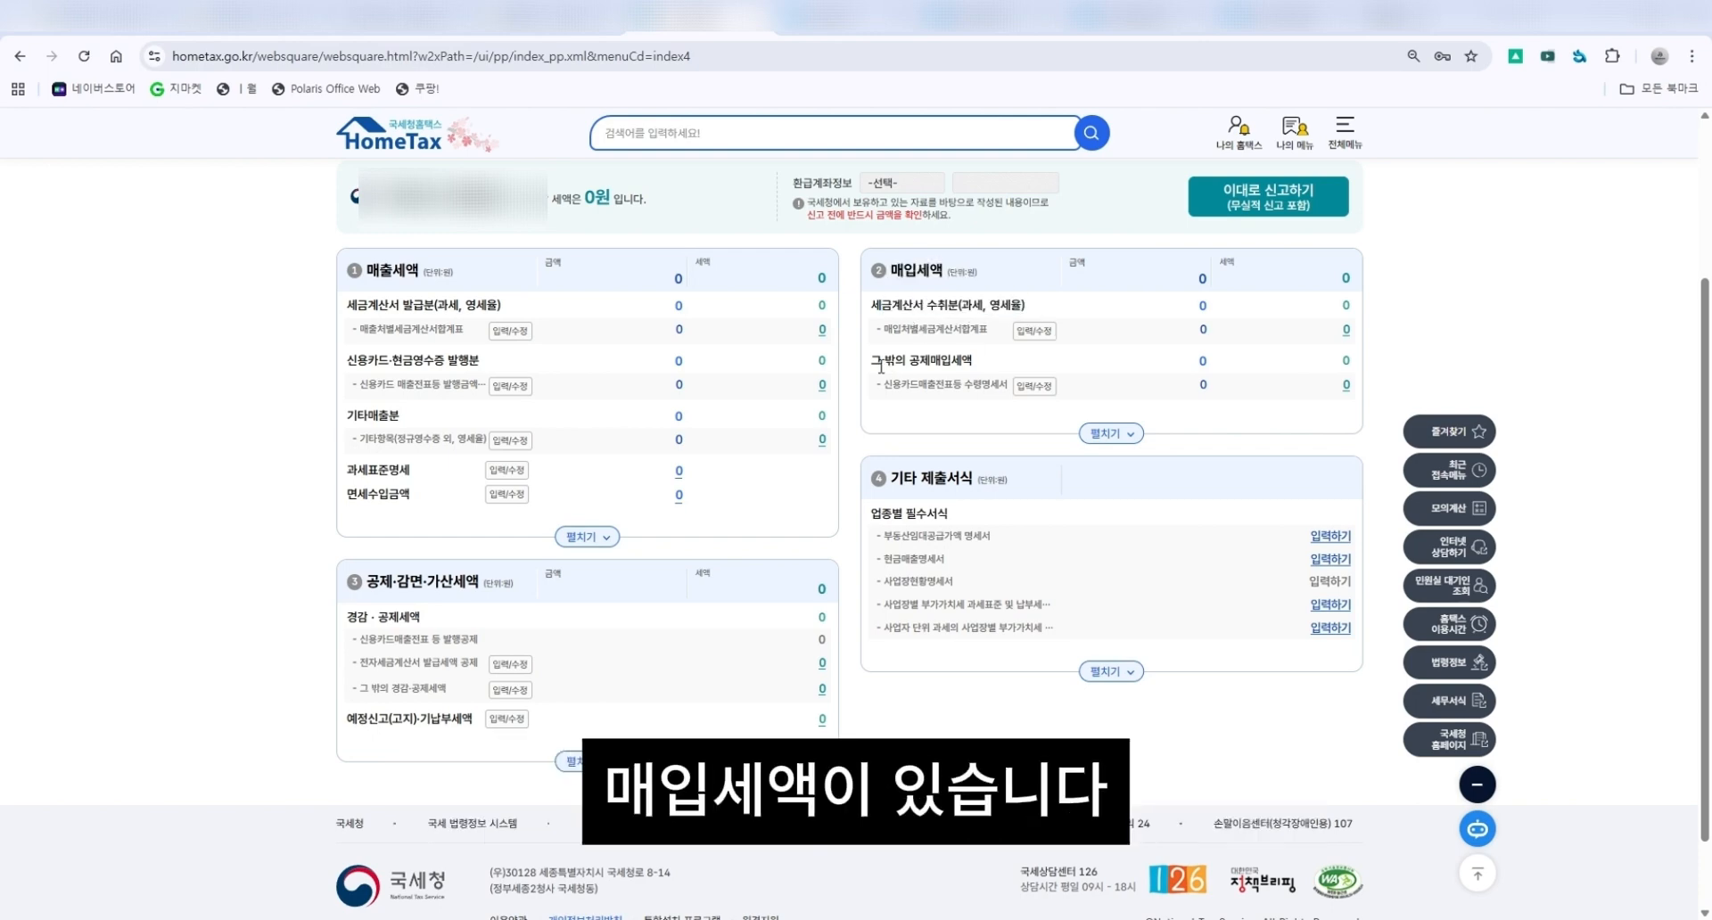
drag(873, 359, 977, 358)
click(978, 359)
drag(901, 306, 1035, 303)
click(1034, 303)
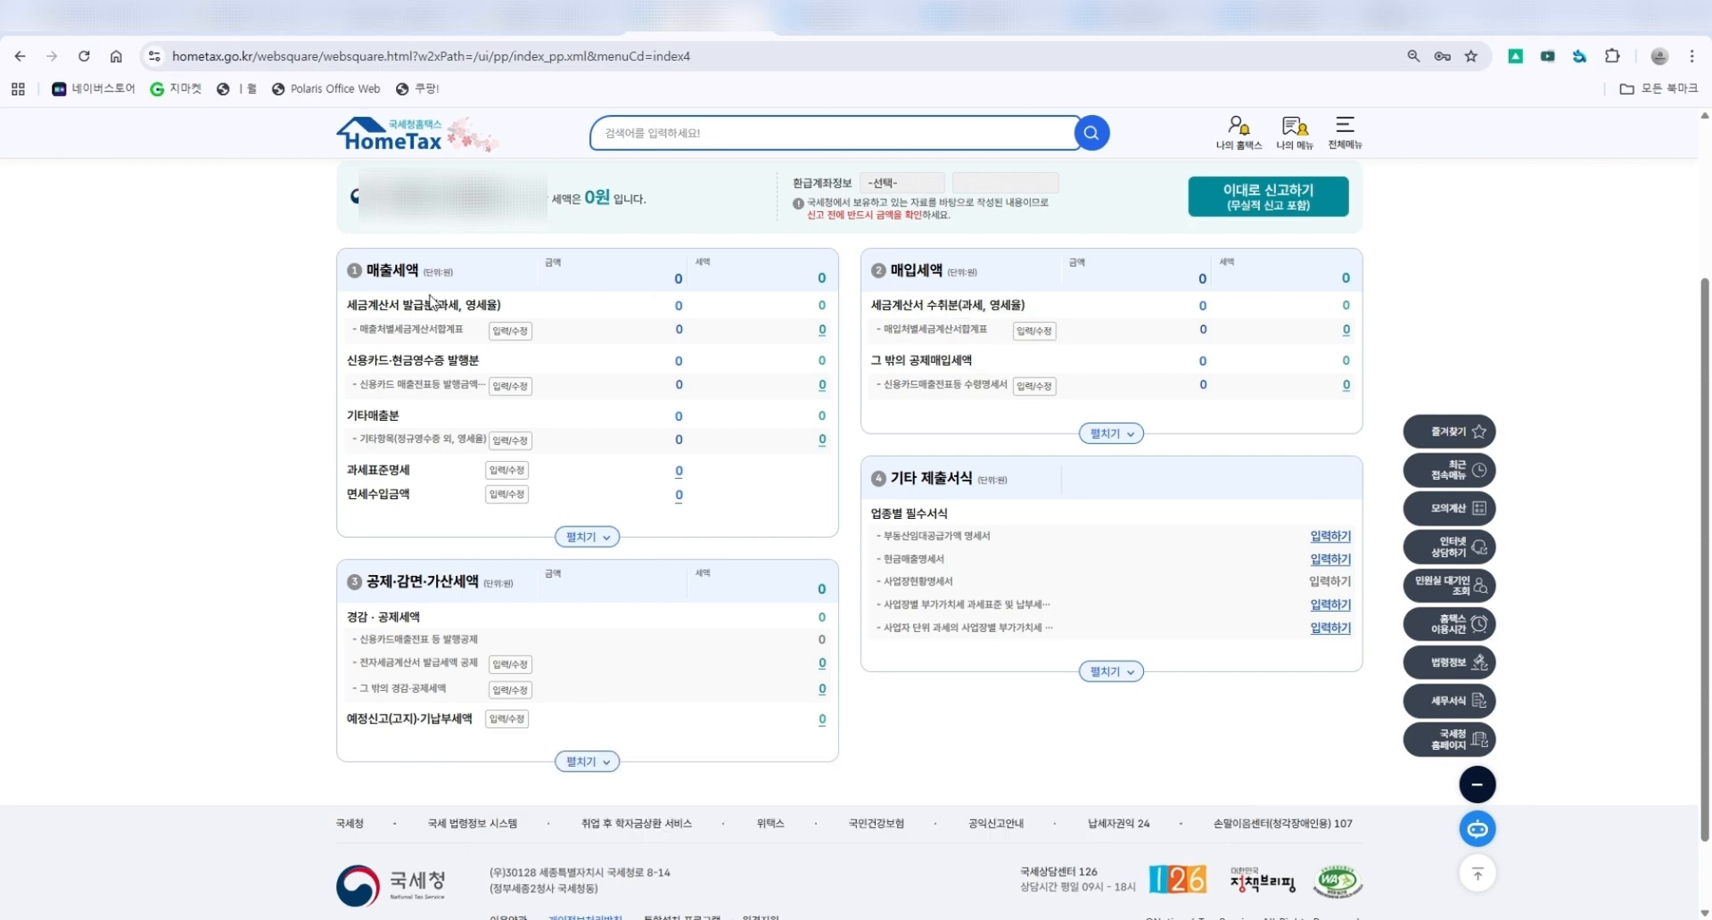
click(1033, 331)
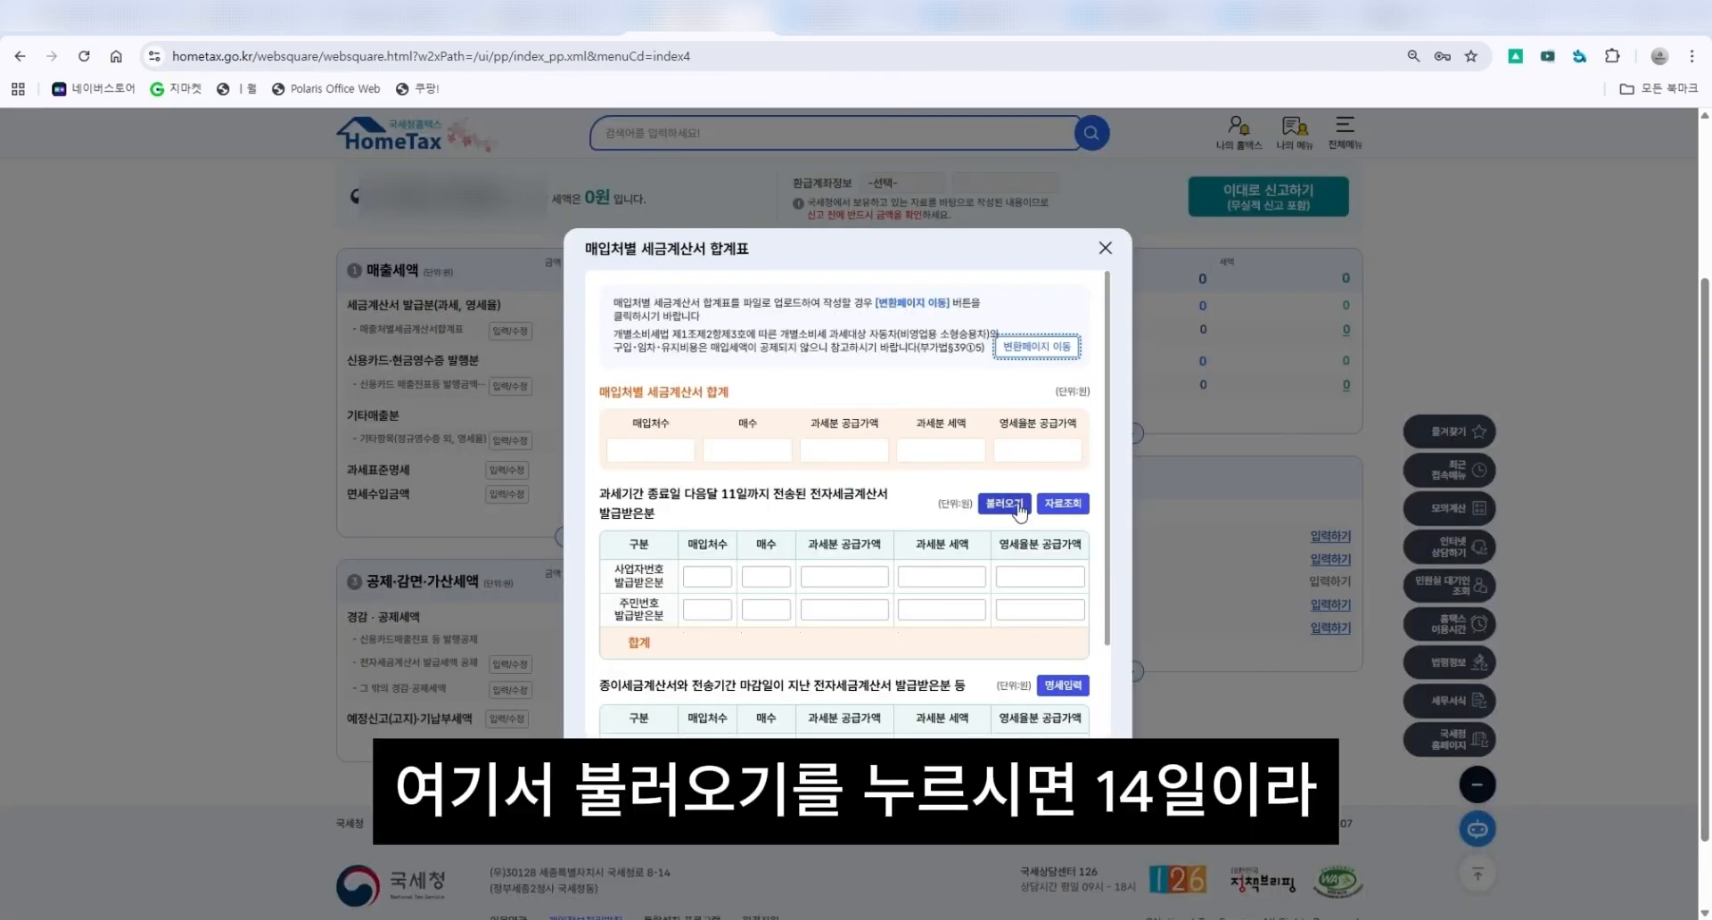
click(1019, 508)
drag(772, 499, 887, 509)
click(887, 512)
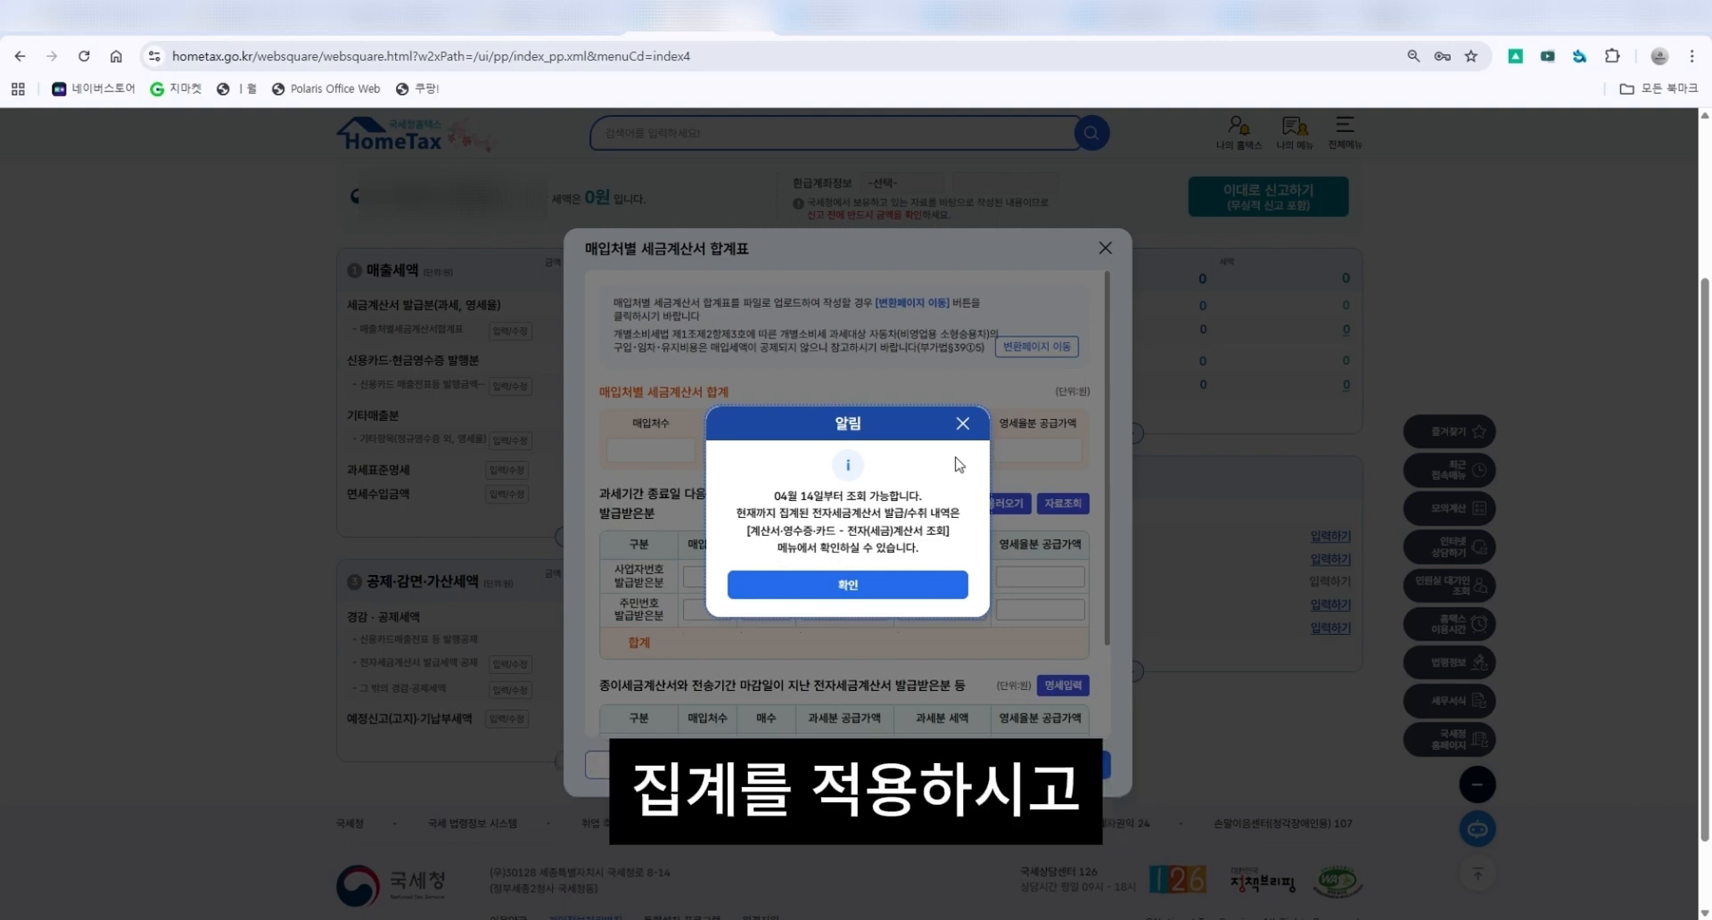
click(900, 595)
Open the paper received tax invoice details form, go through its registration number, supply value and tax fields, and apply it.
scroll(965, 589, down, 1)
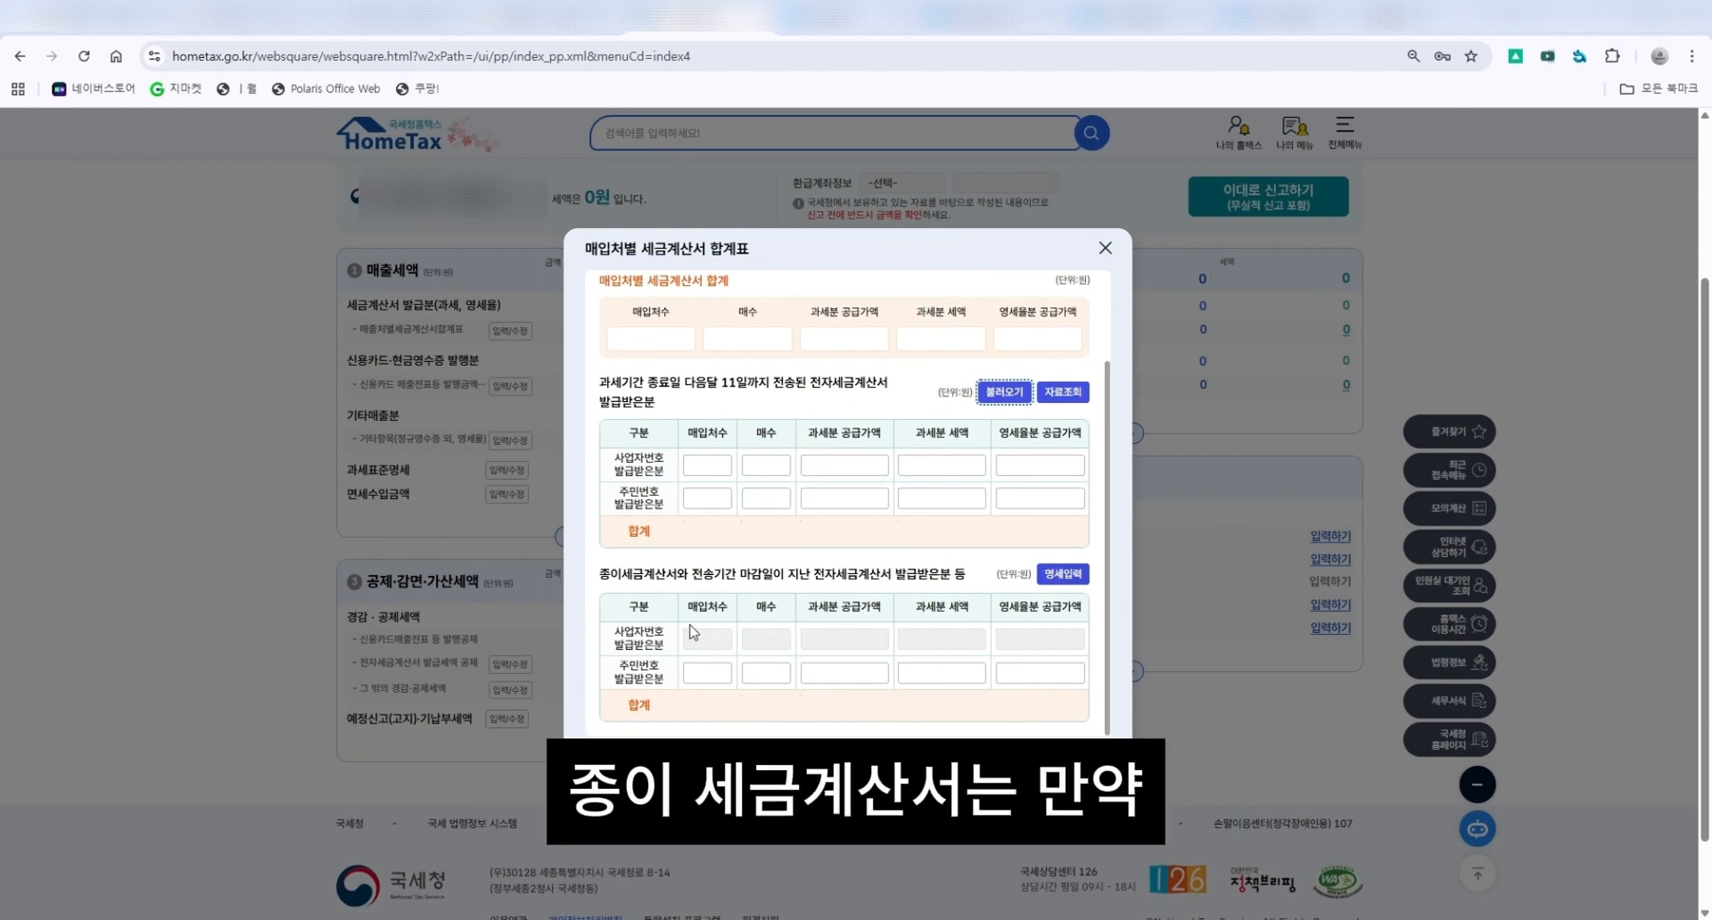
drag(599, 575, 952, 577)
click(967, 588)
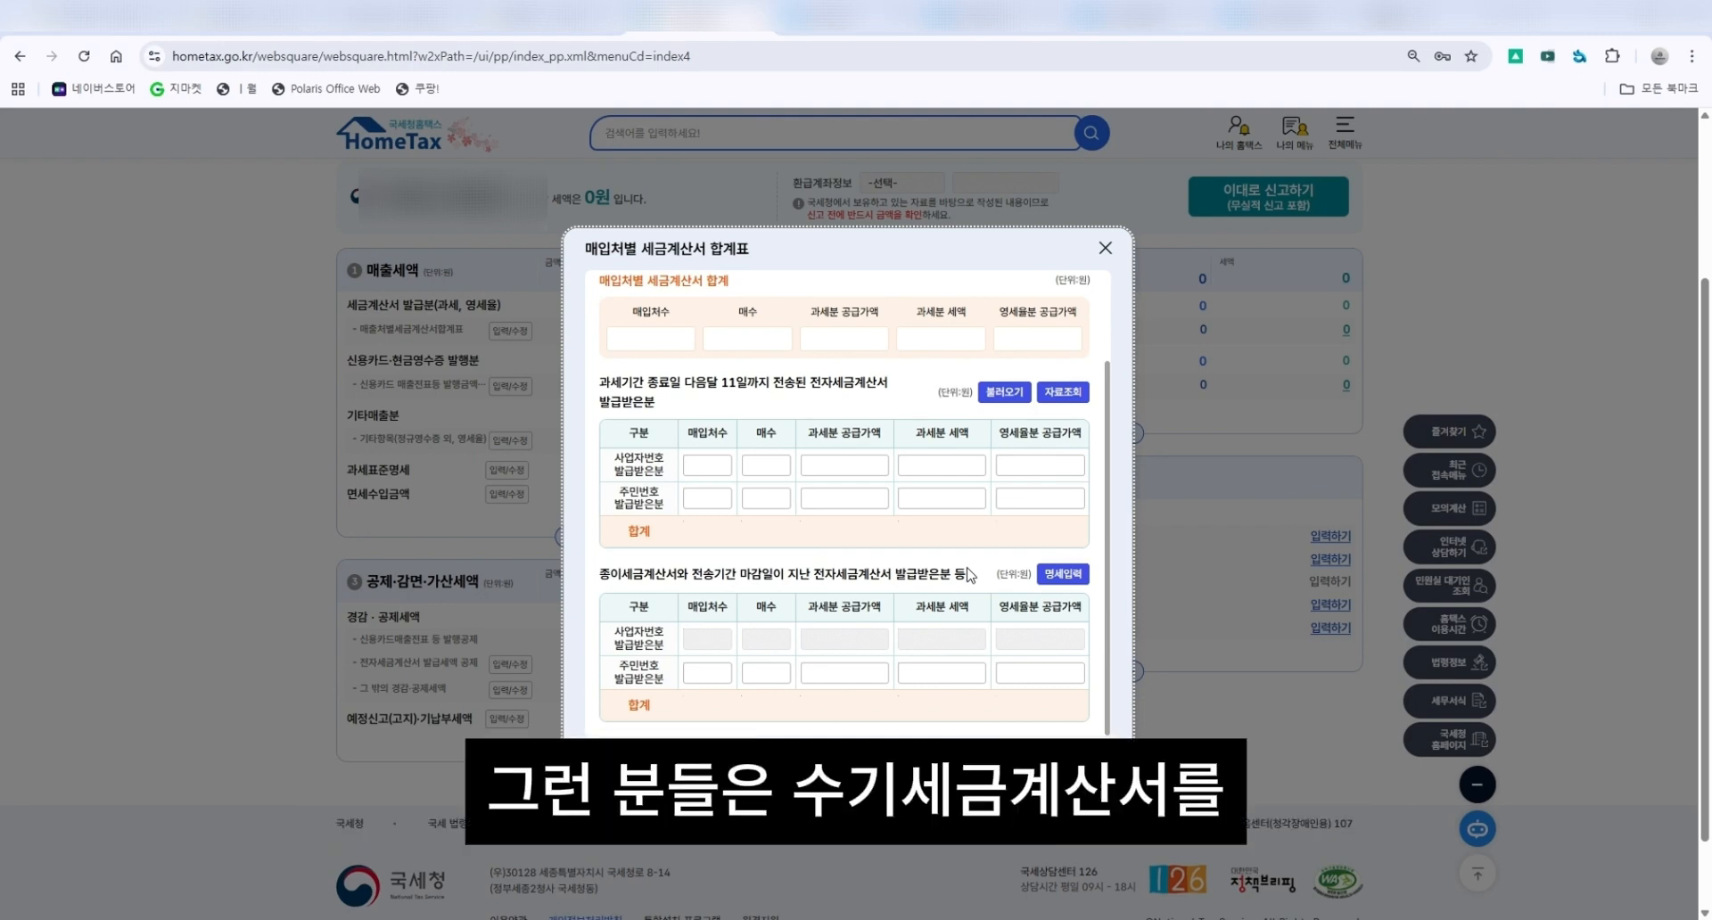
drag(968, 575, 938, 576)
click(1052, 575)
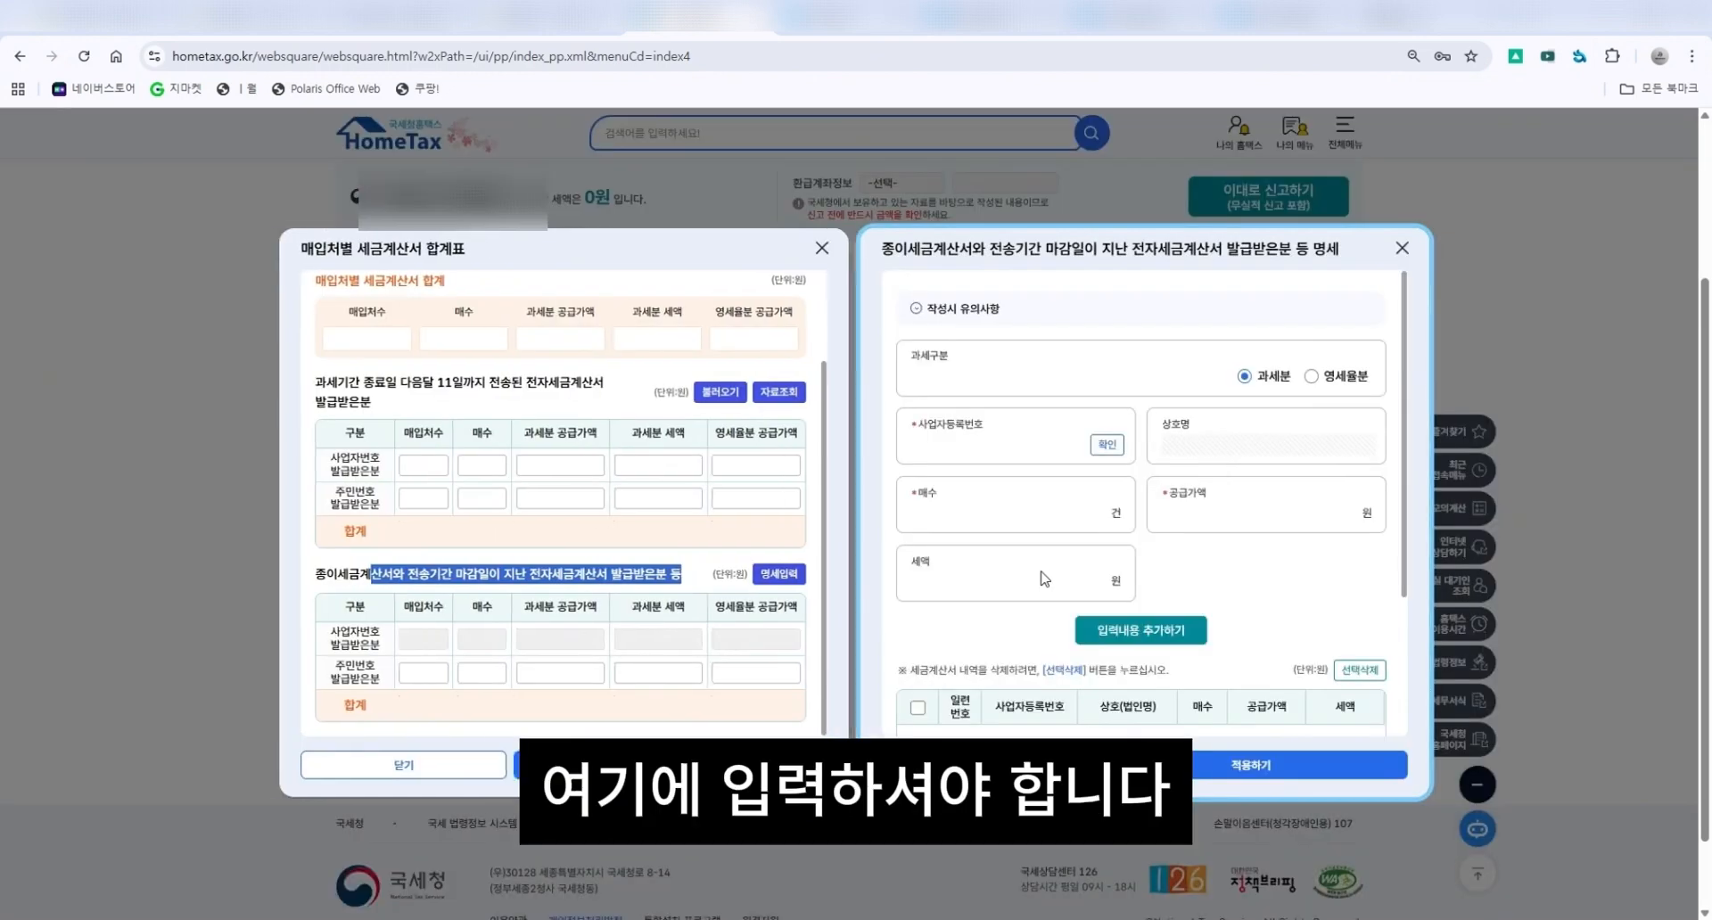
click(1025, 455)
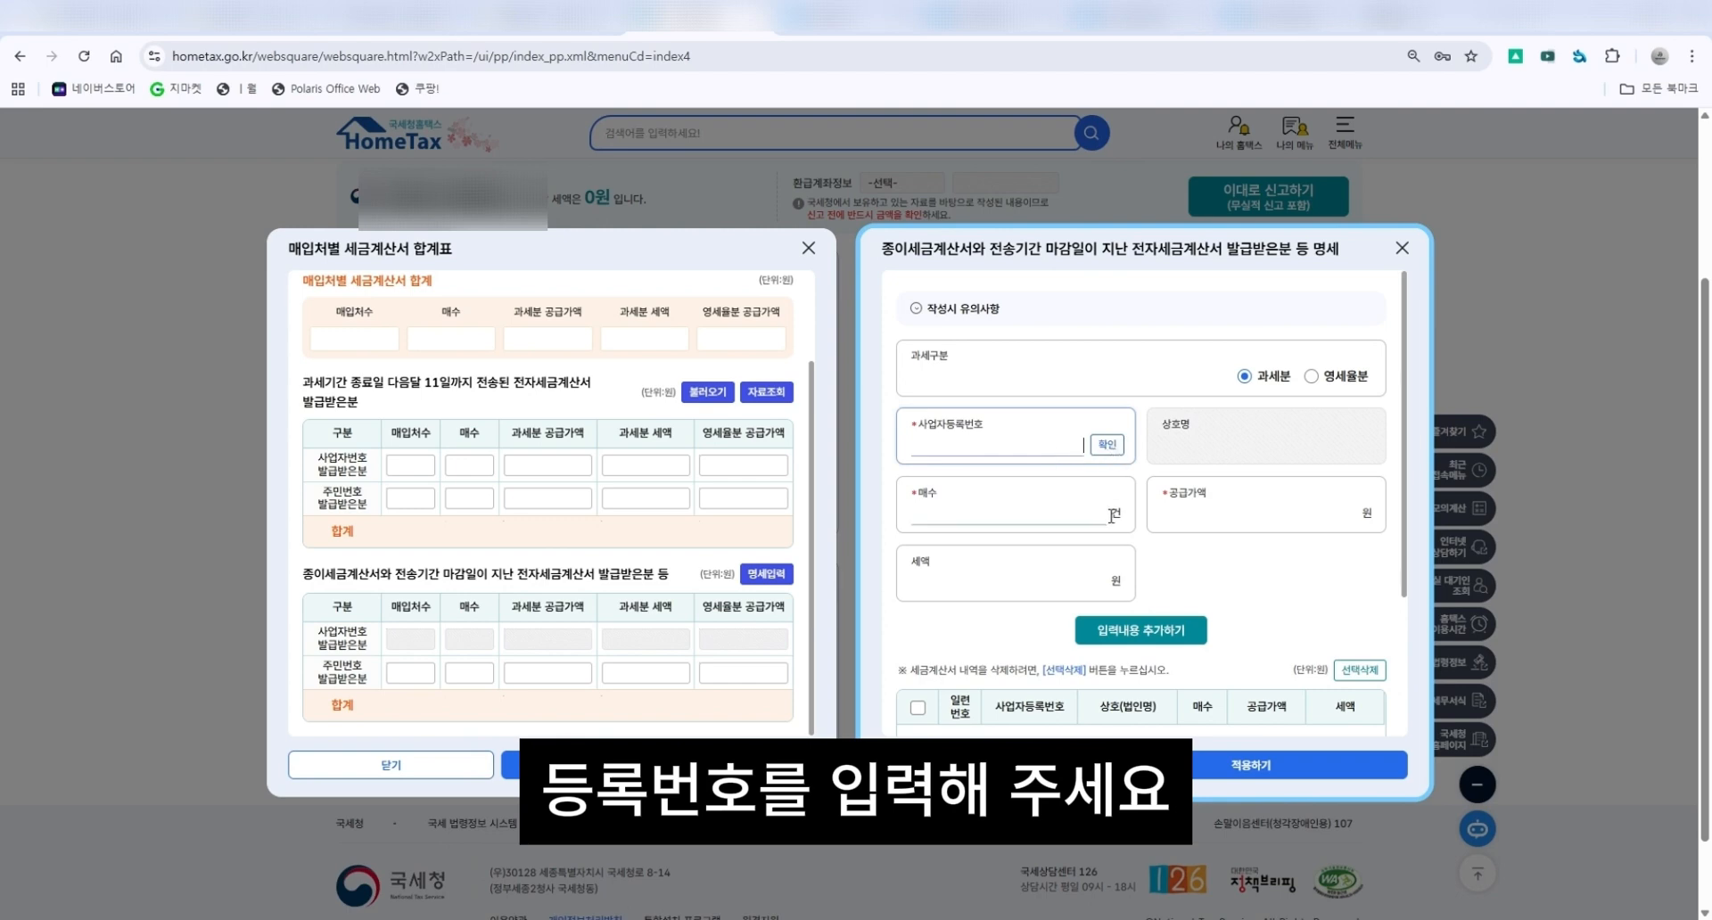
click(1265, 523)
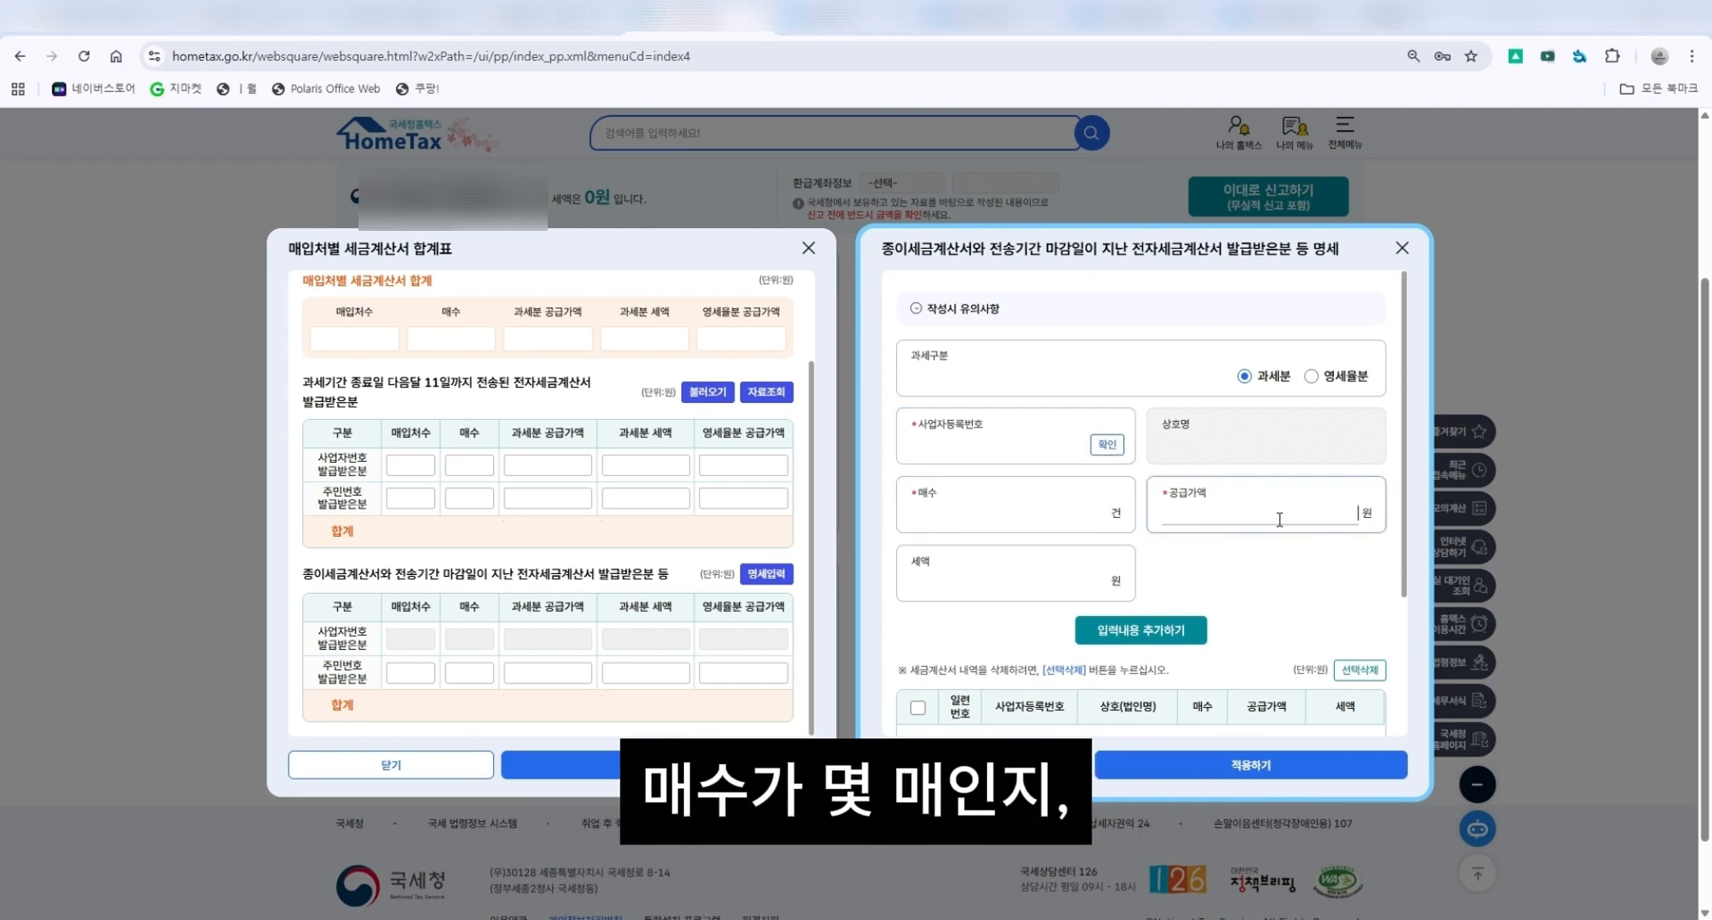
scroll(1187, 528, down, 1)
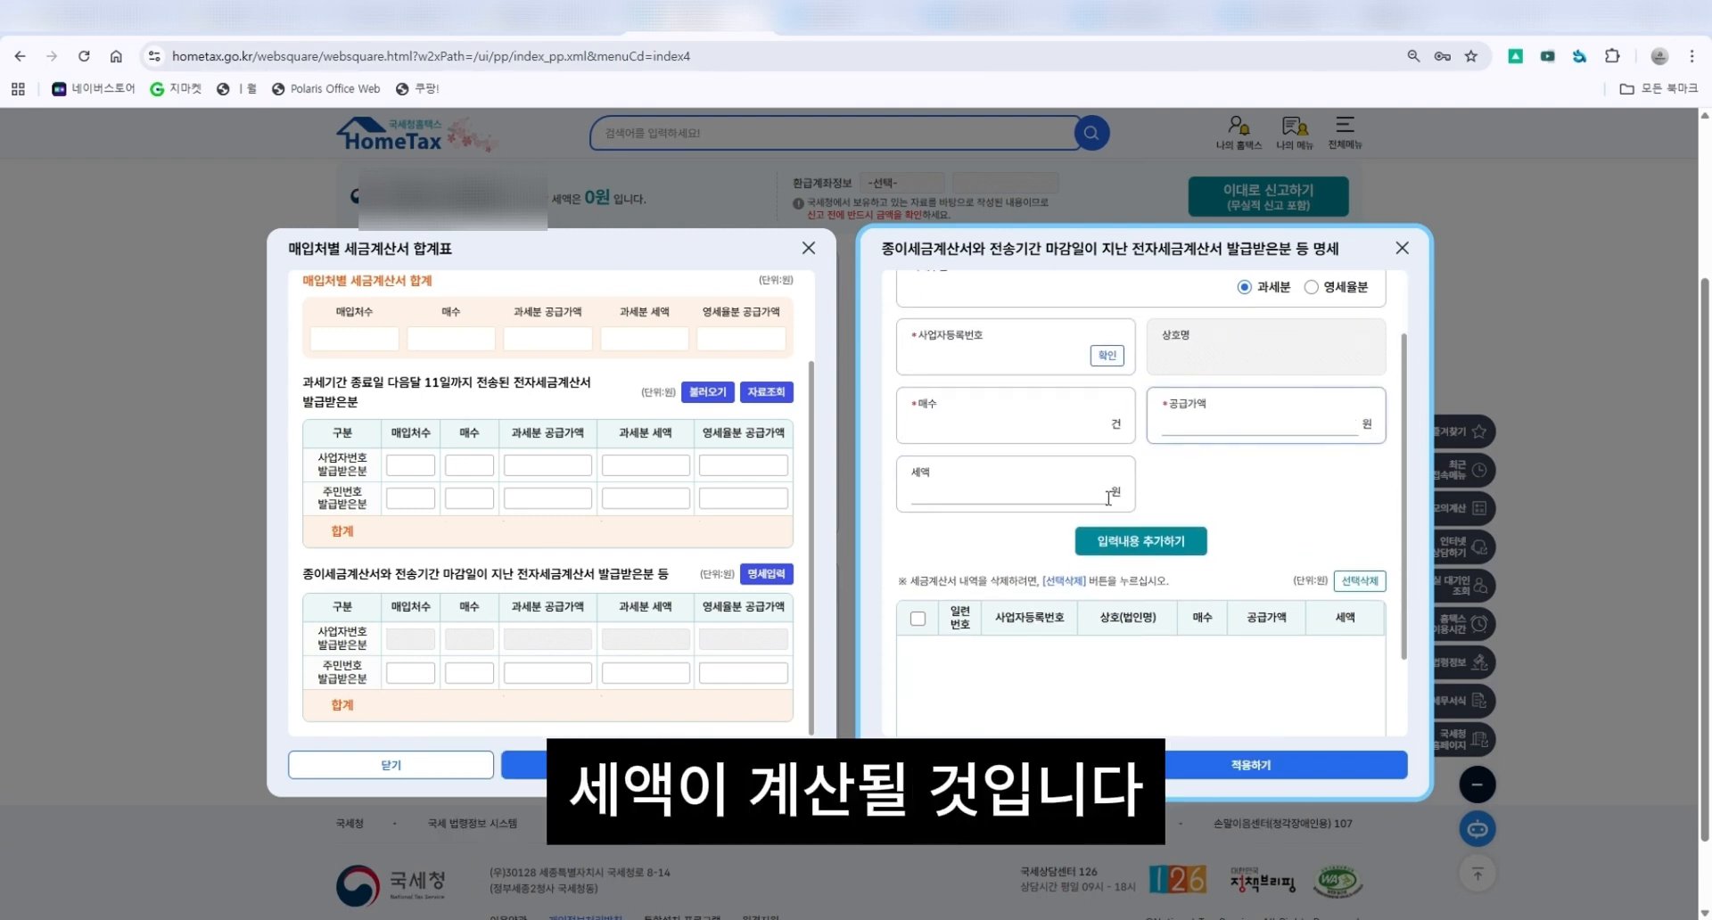
click(1108, 496)
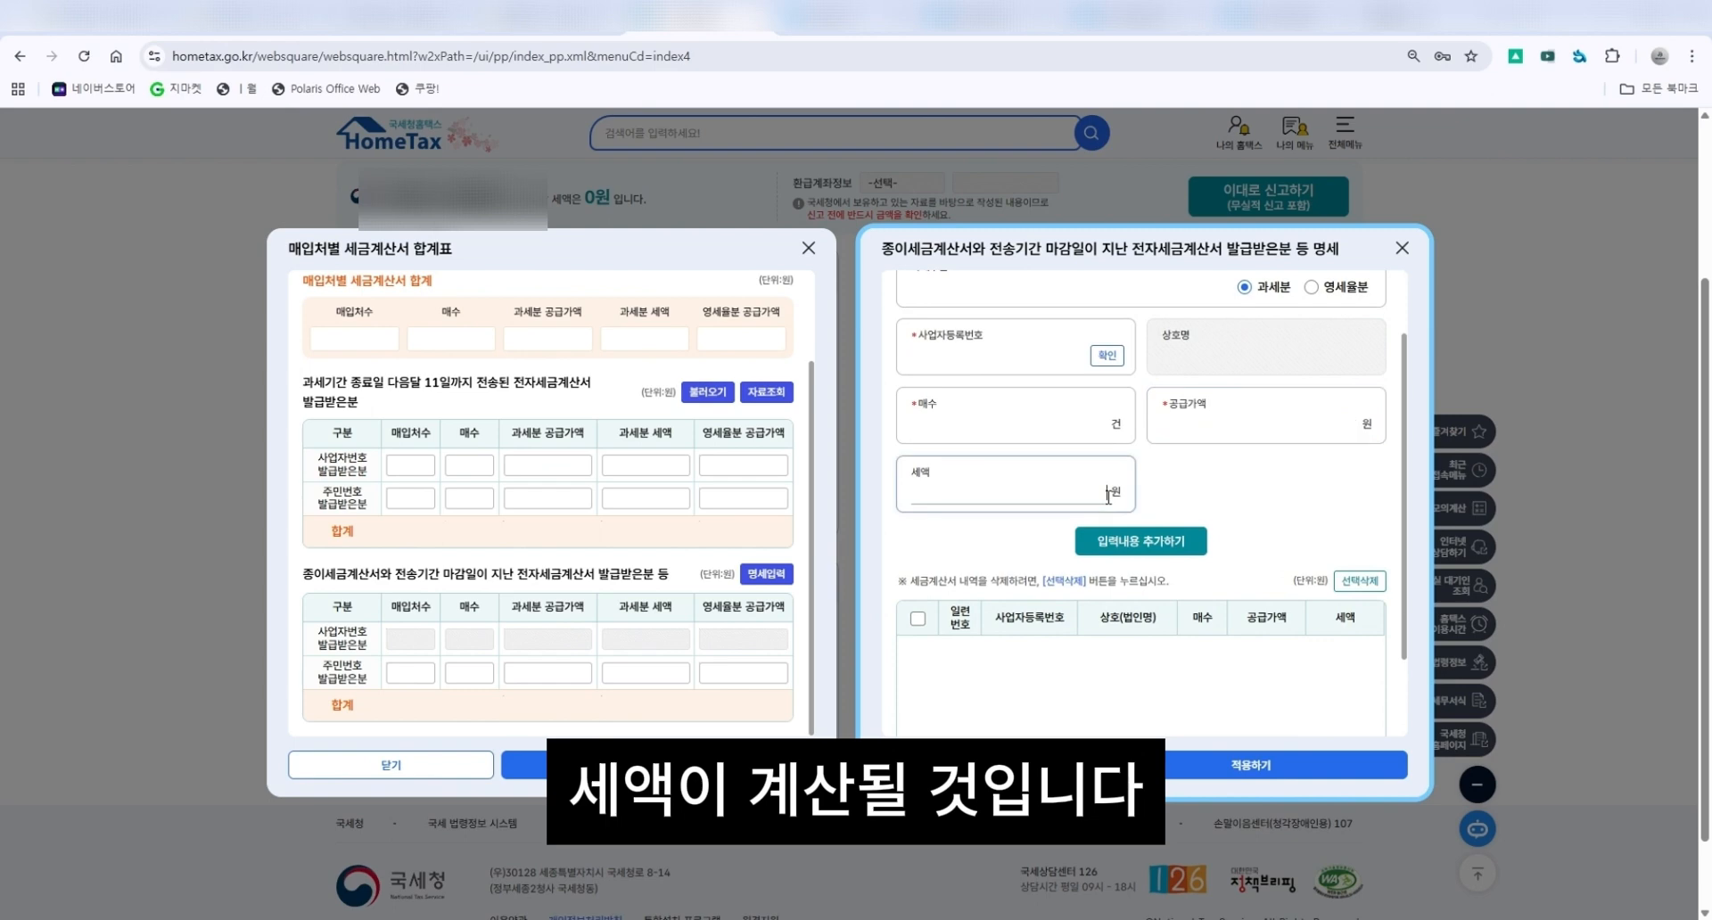
click(1177, 546)
click(903, 561)
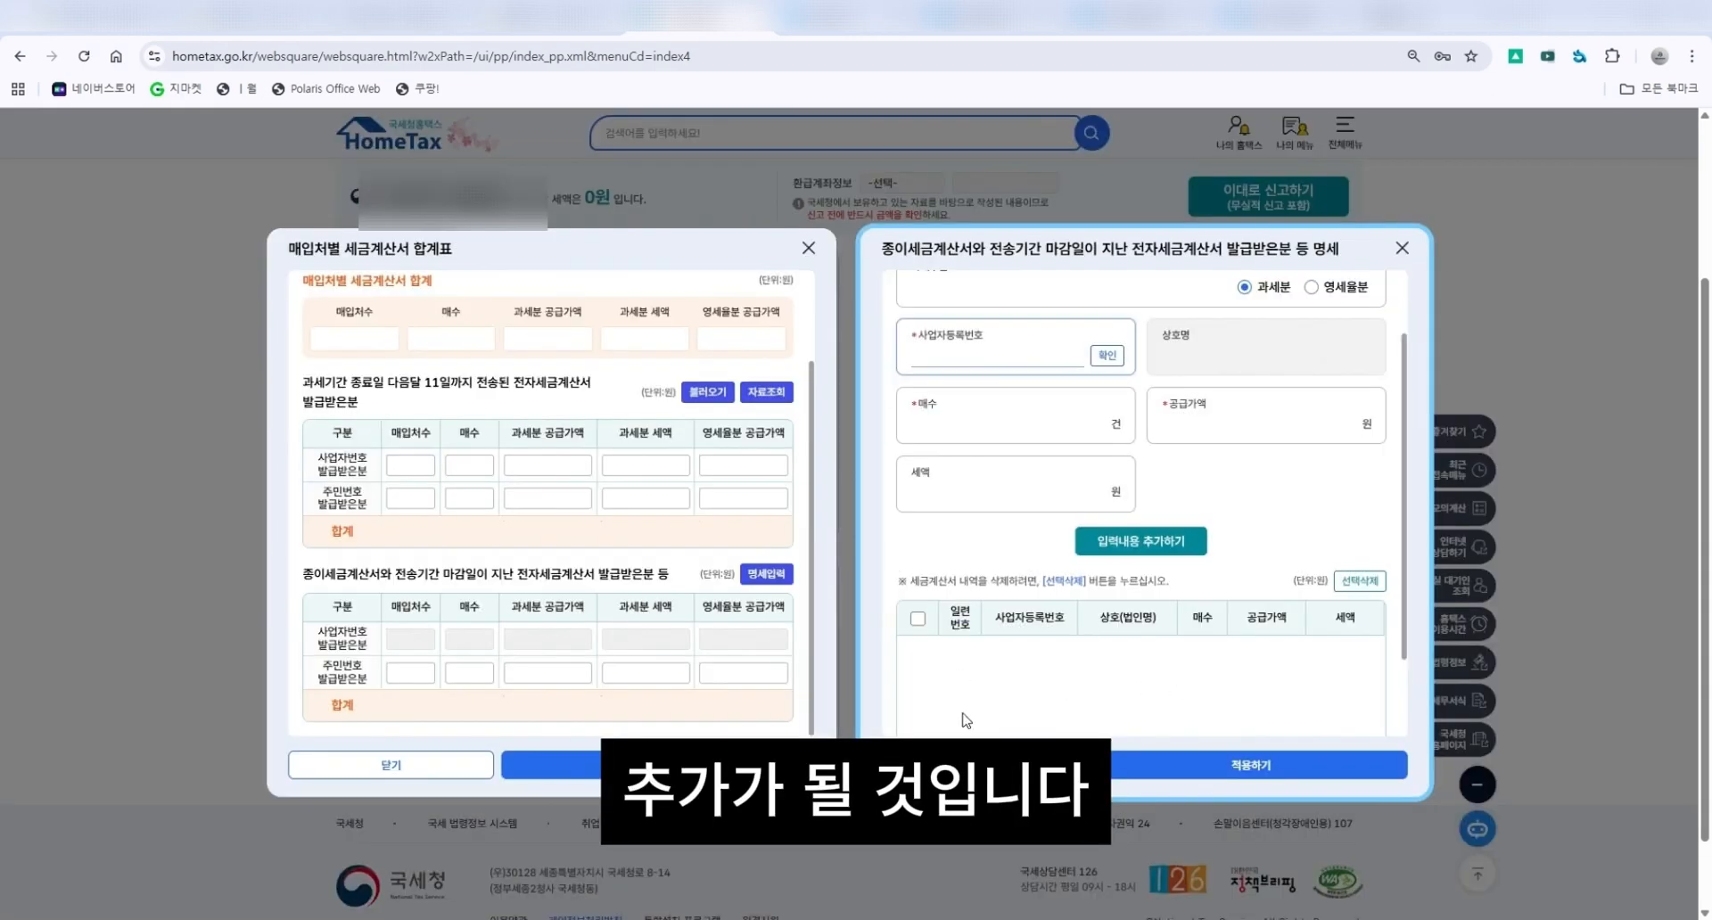
click(1299, 765)
Complete the purchase tax invoice summary entry.
scroll(788, 662, down, 3)
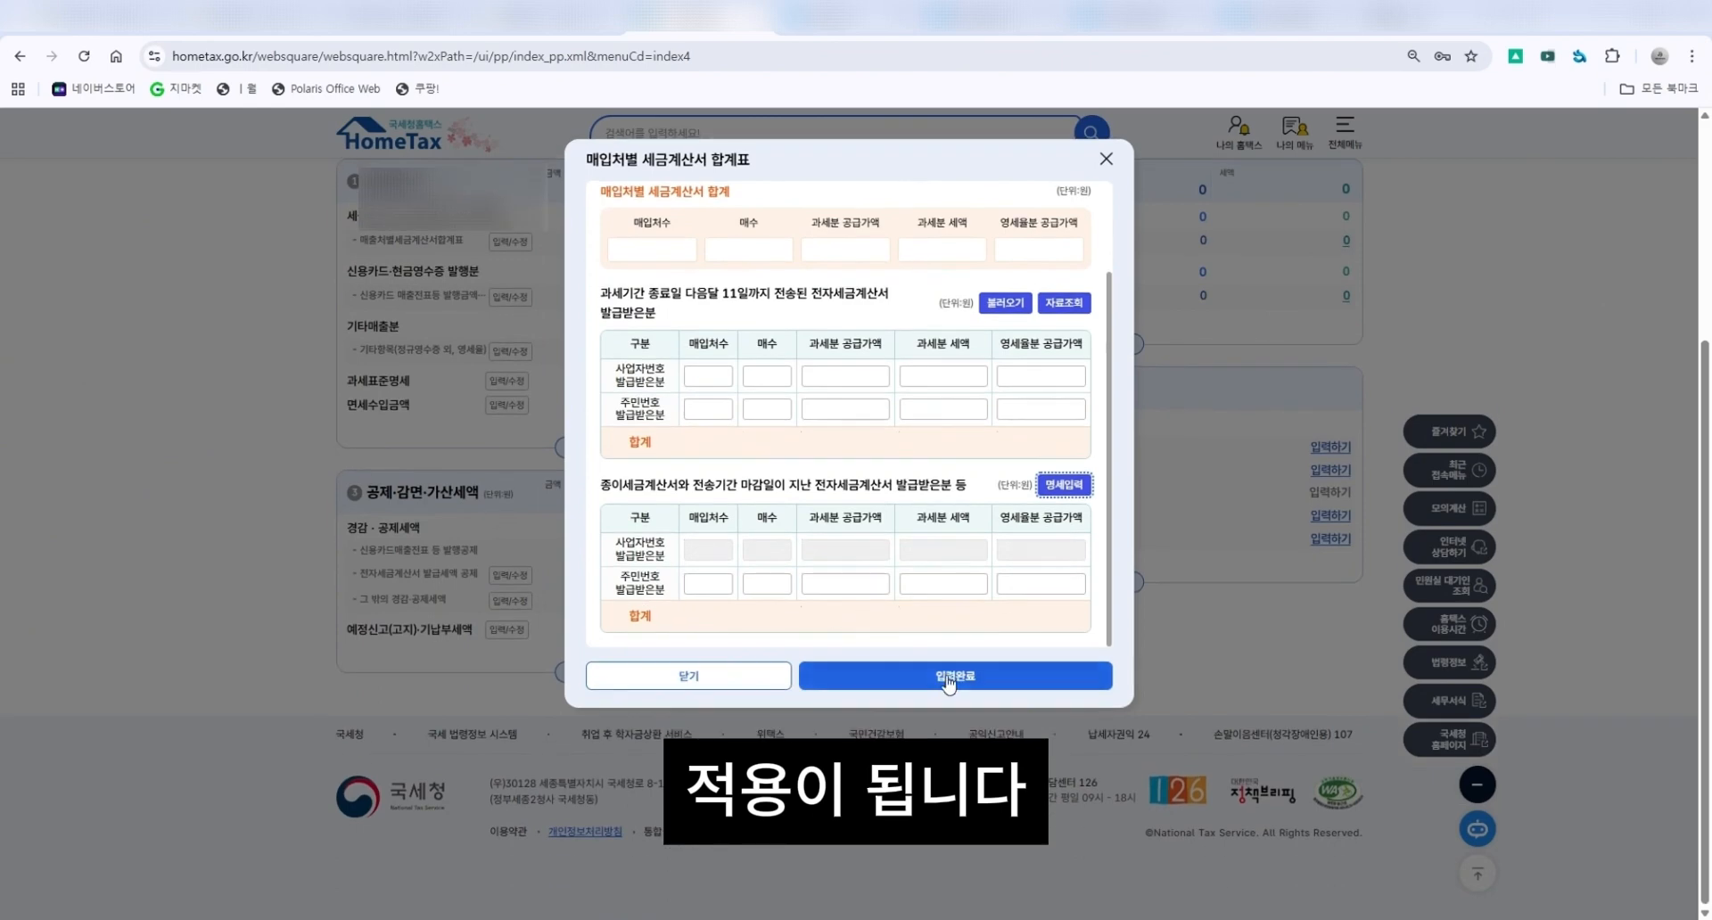
click(958, 679)
scroll(898, 365, up, 1)
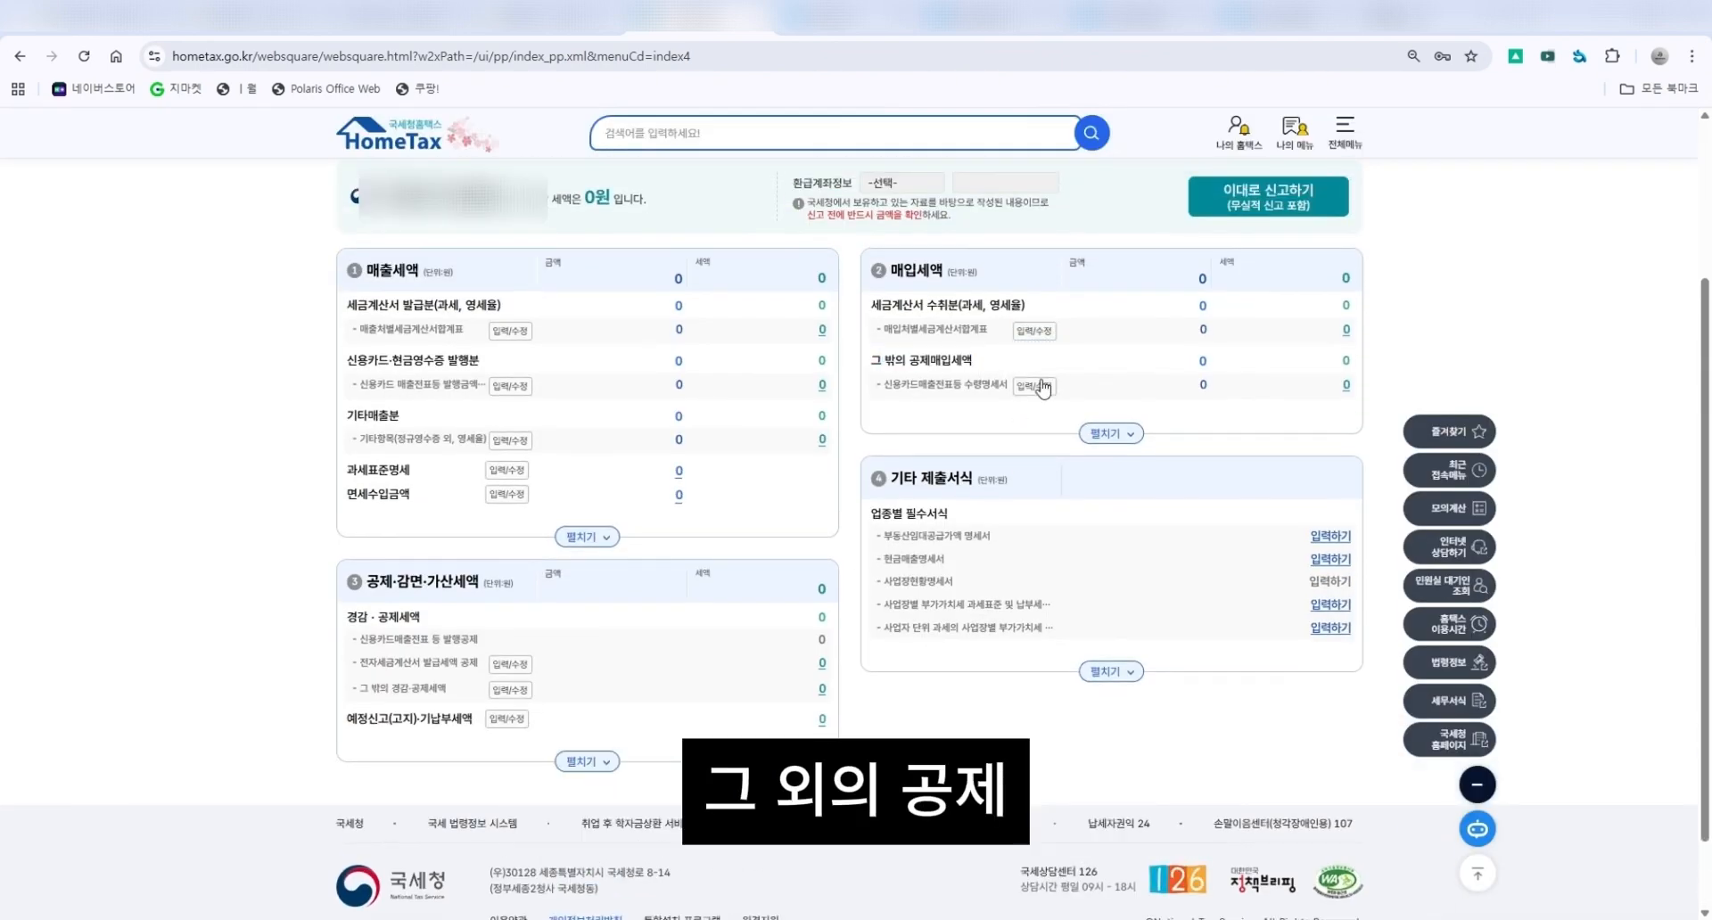
Open the credit card receipts purchase statement, aggregate the queried cash receipt purchases and apply them.
click(1034, 386)
scroll(853, 494, down, 3)
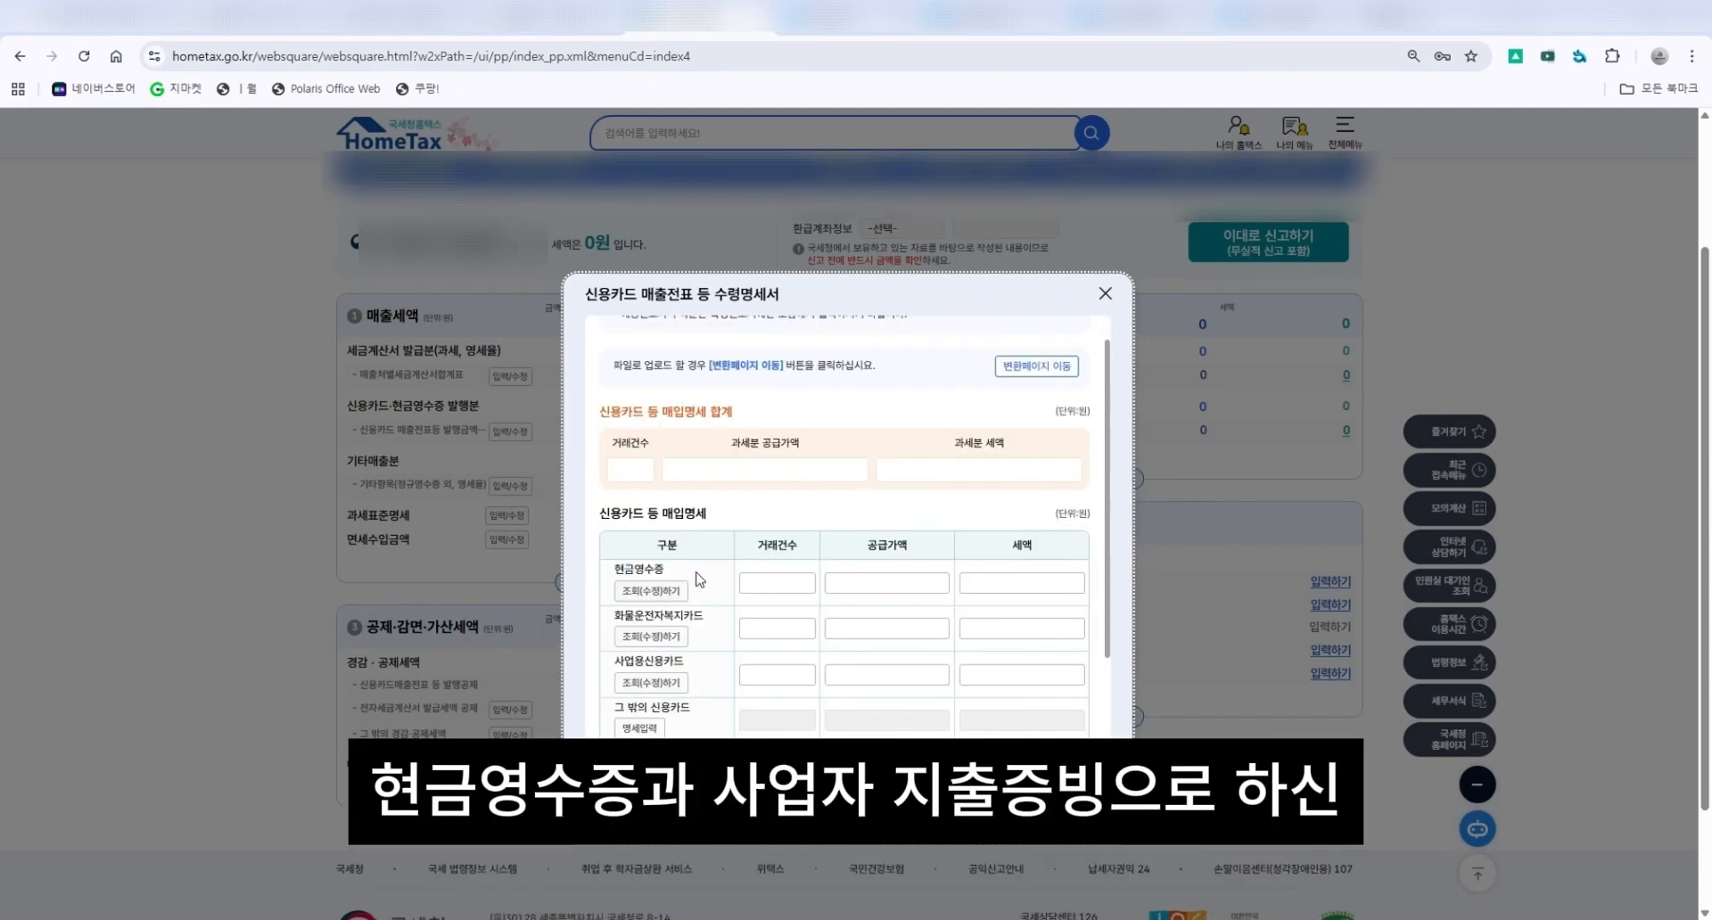
click(671, 590)
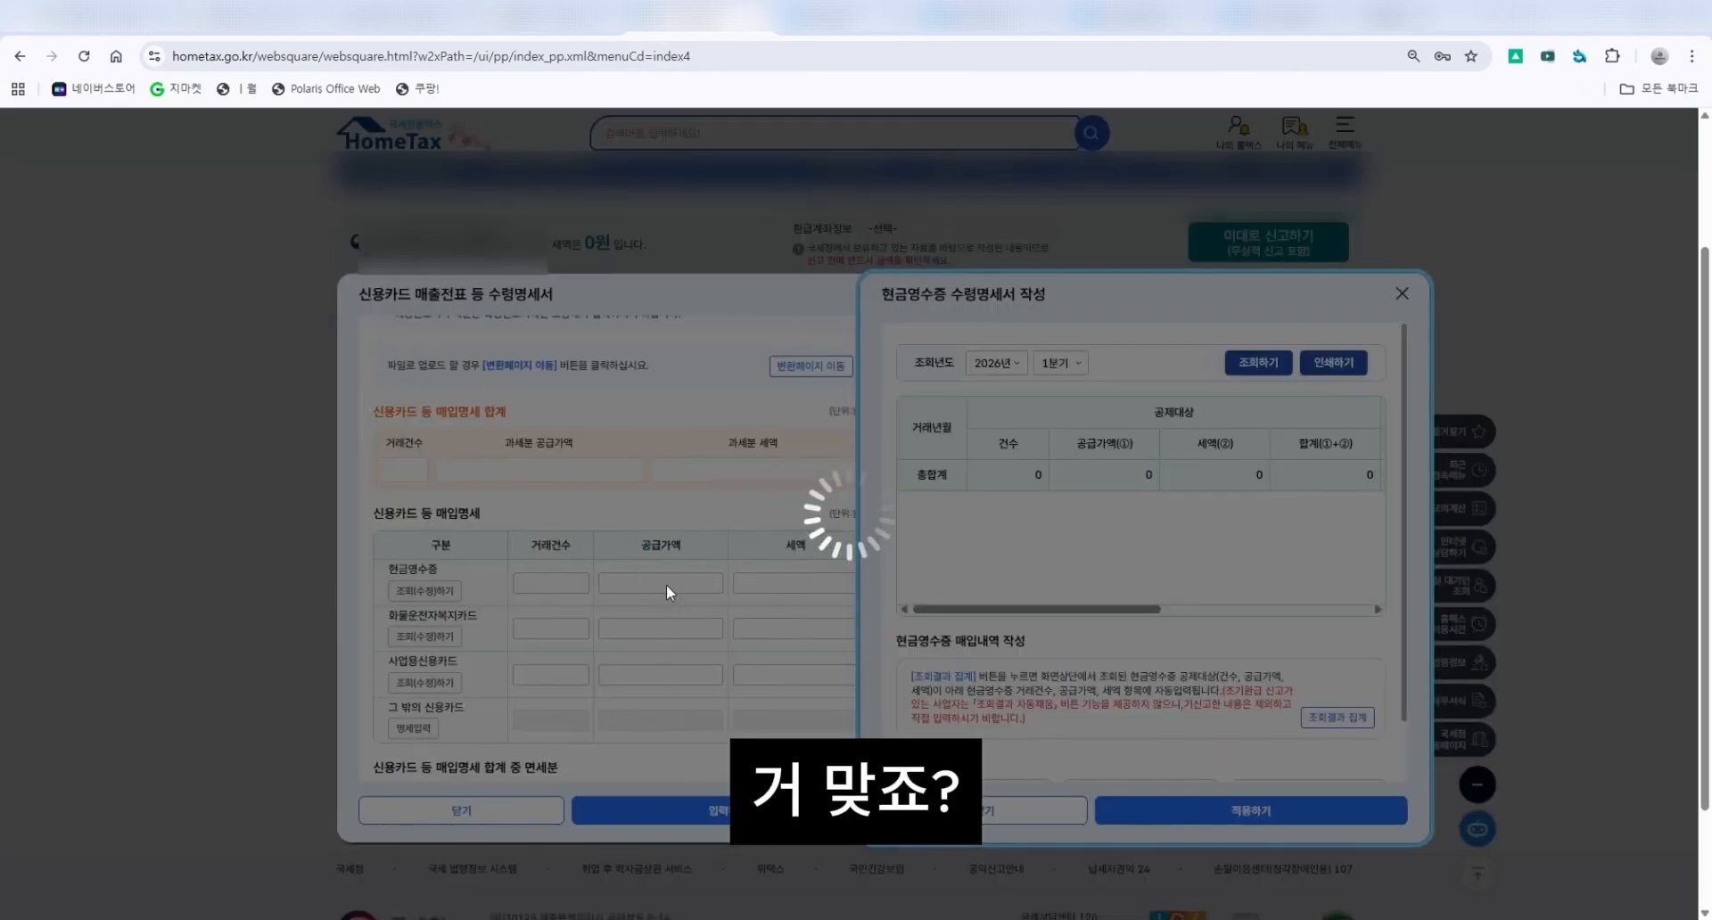
drag(1134, 609, 1089, 619)
scroll(1093, 625, down, 2)
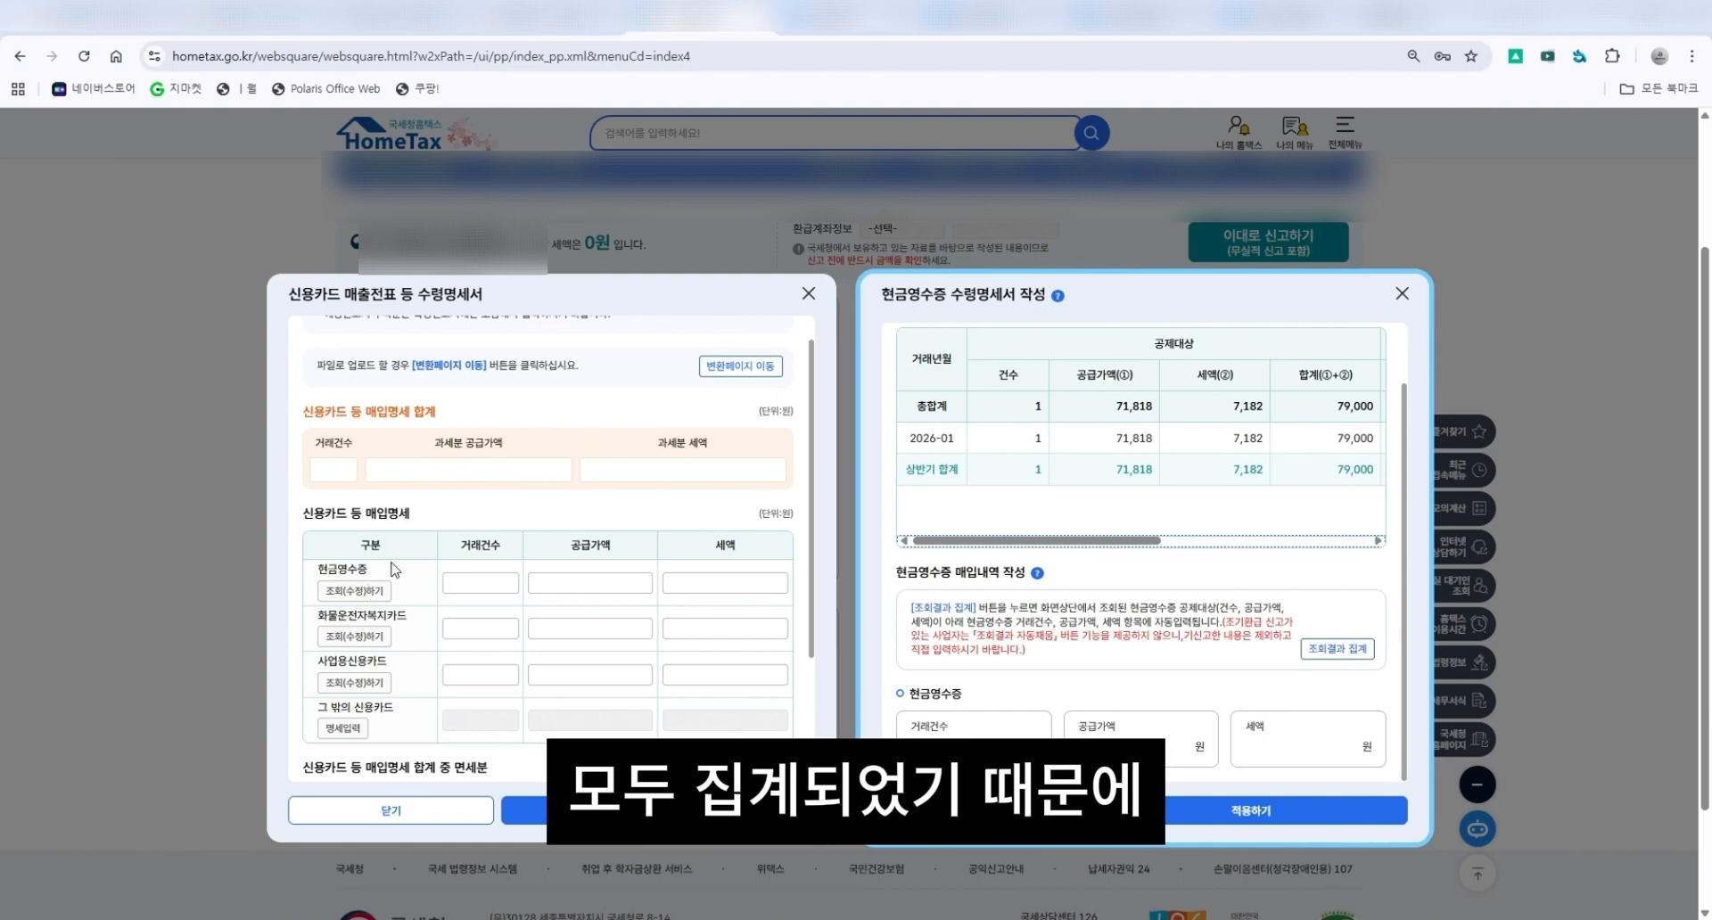
click(1316, 653)
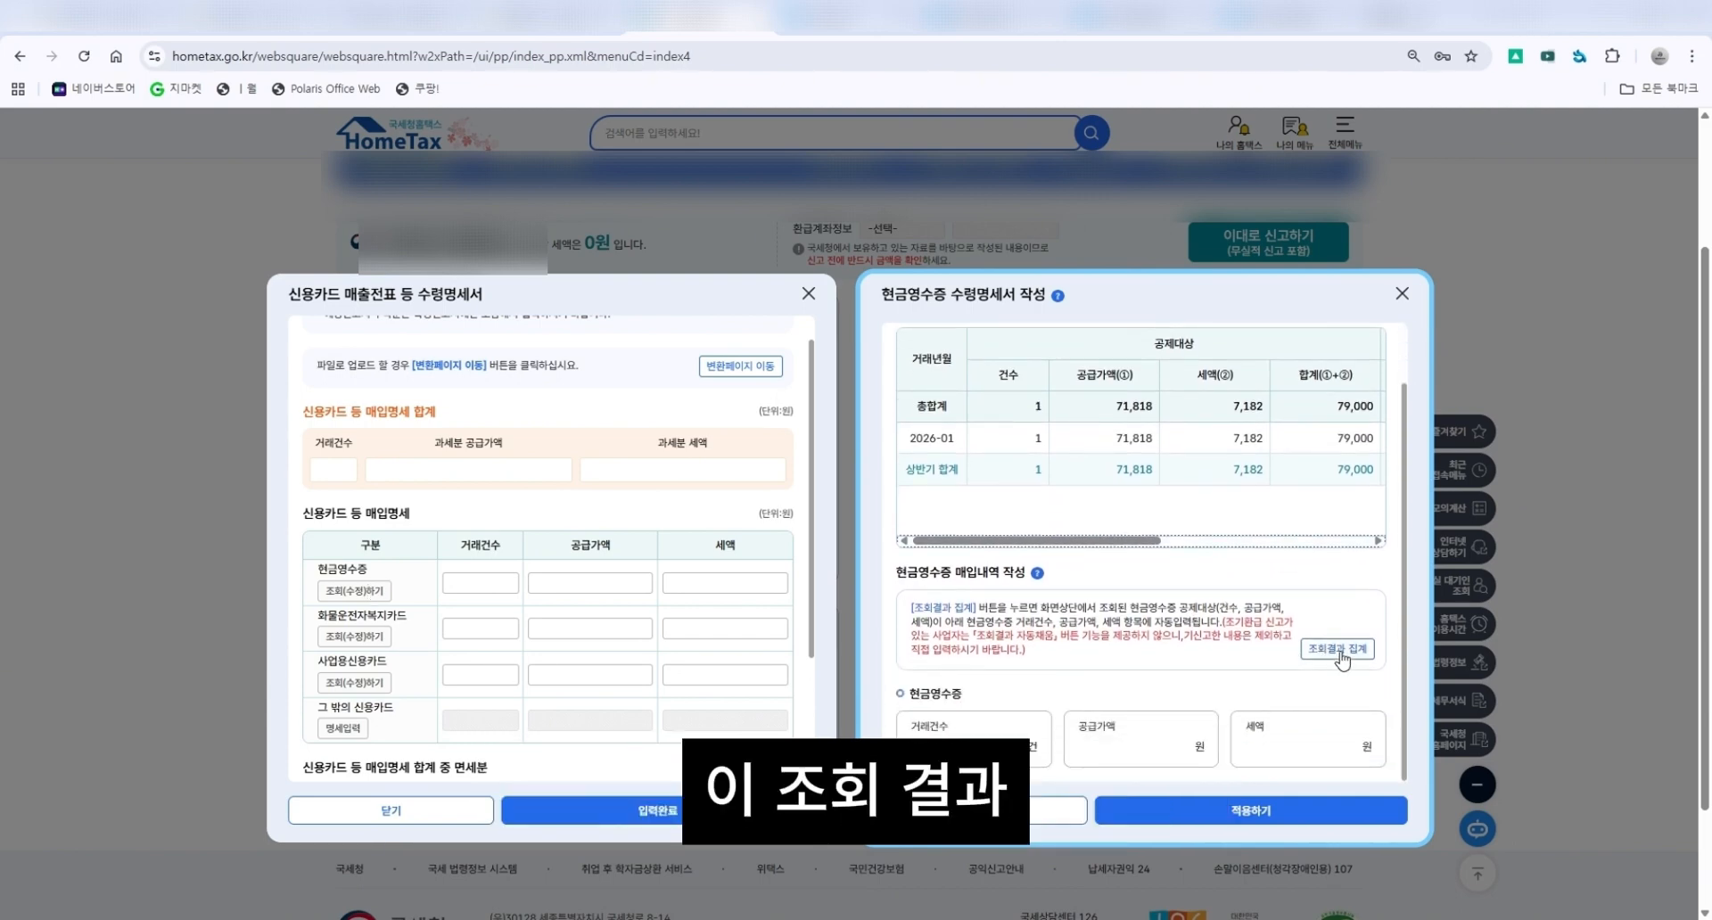
click(1342, 658)
scroll(1164, 677, down, 2)
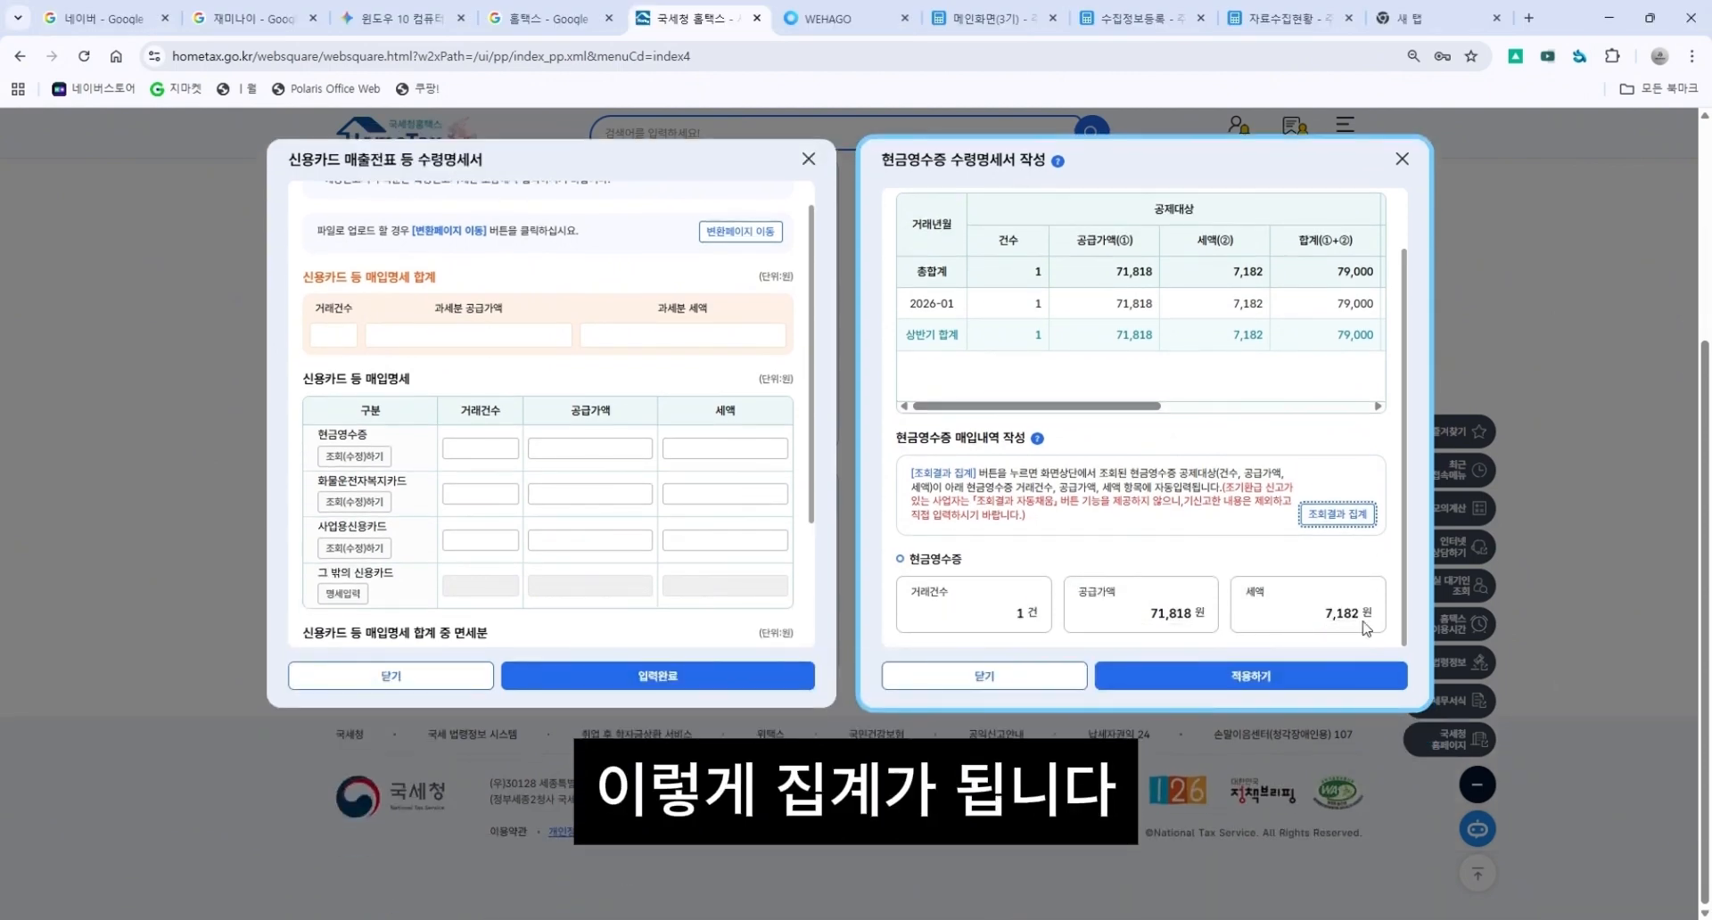
click(1279, 686)
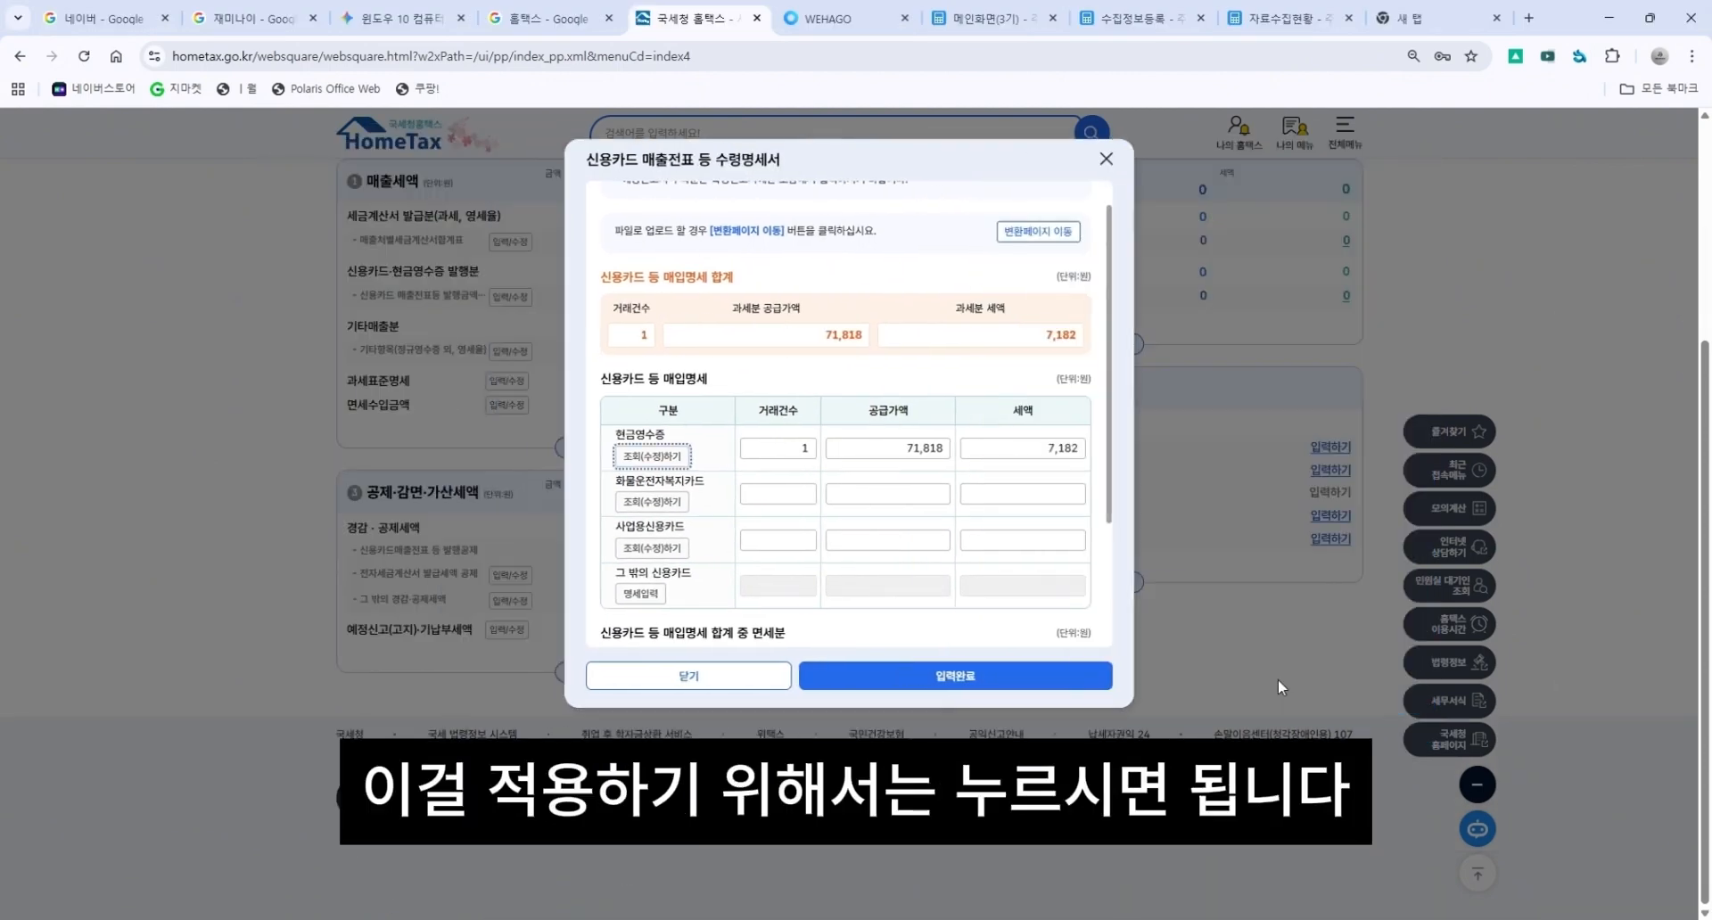
Query the cargo driver welfare card purchases, aggregate the results and apply them to the statement.
drag(626, 484, 712, 482)
click(714, 481)
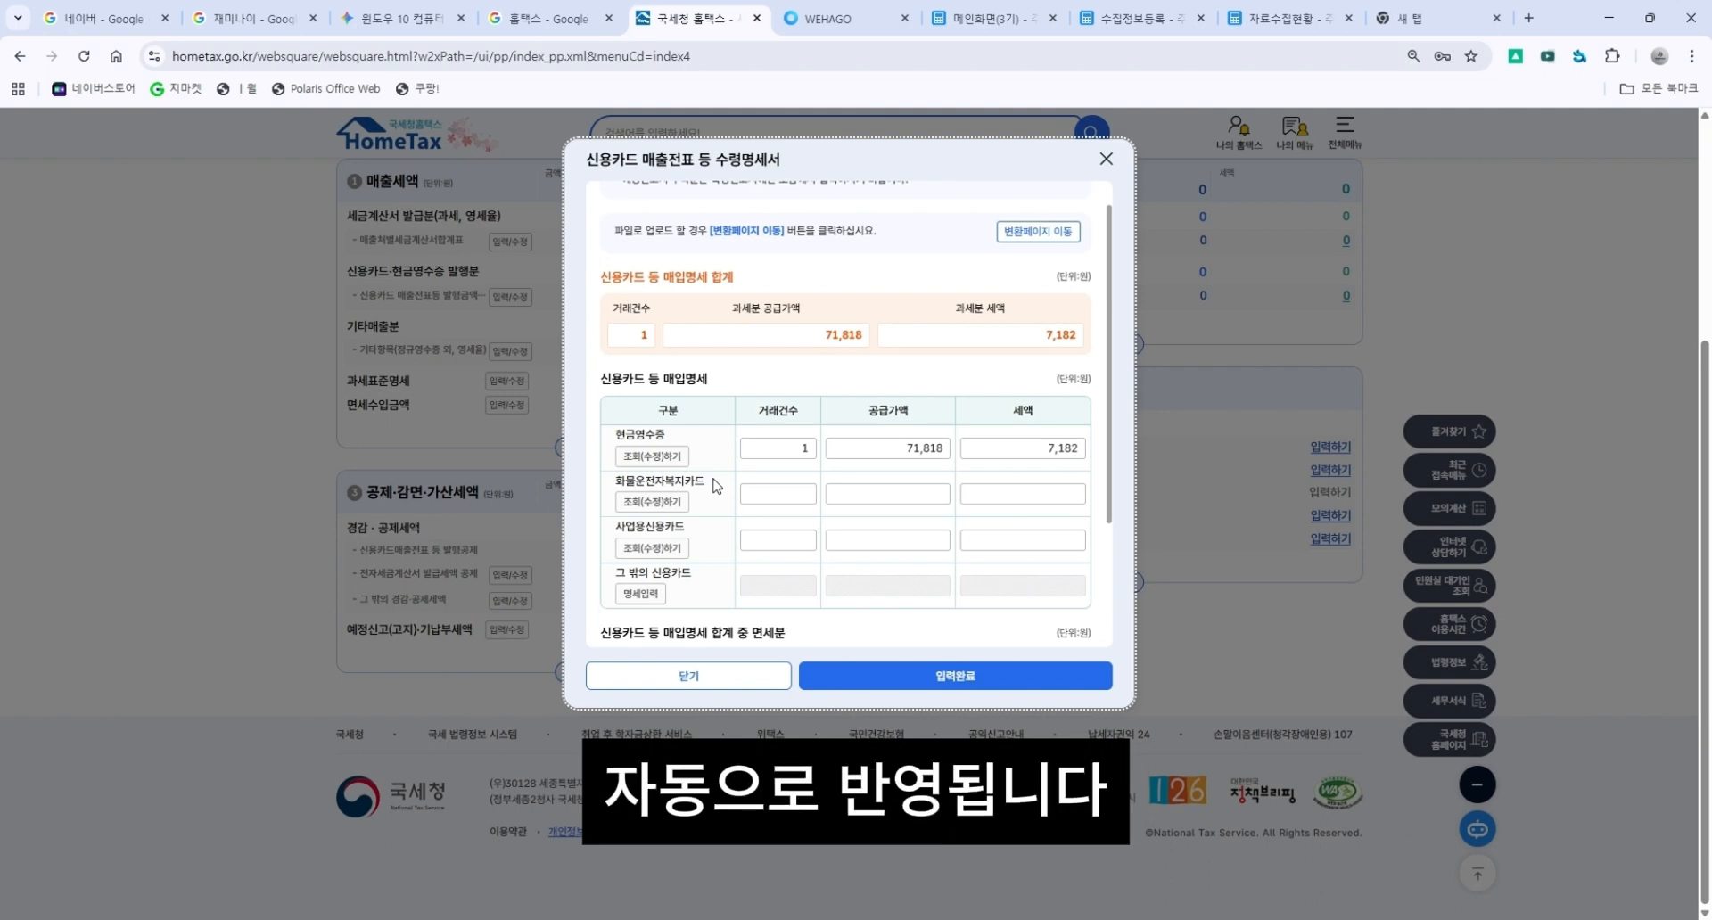
drag(713, 485, 629, 482)
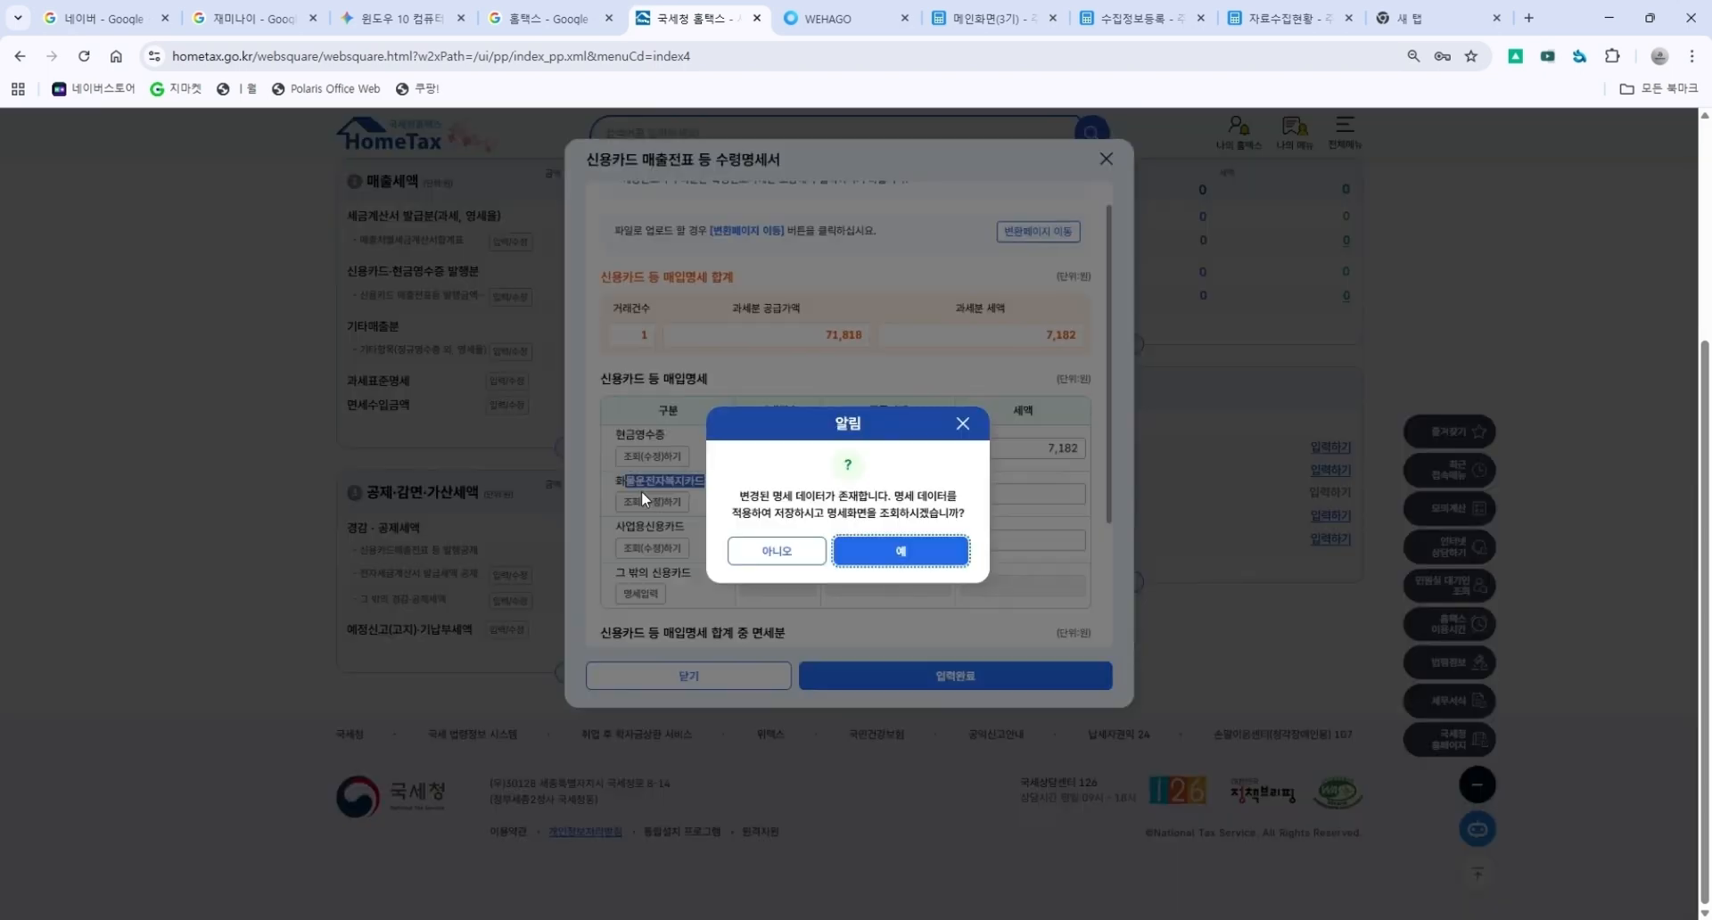
click(892, 545)
click(883, 534)
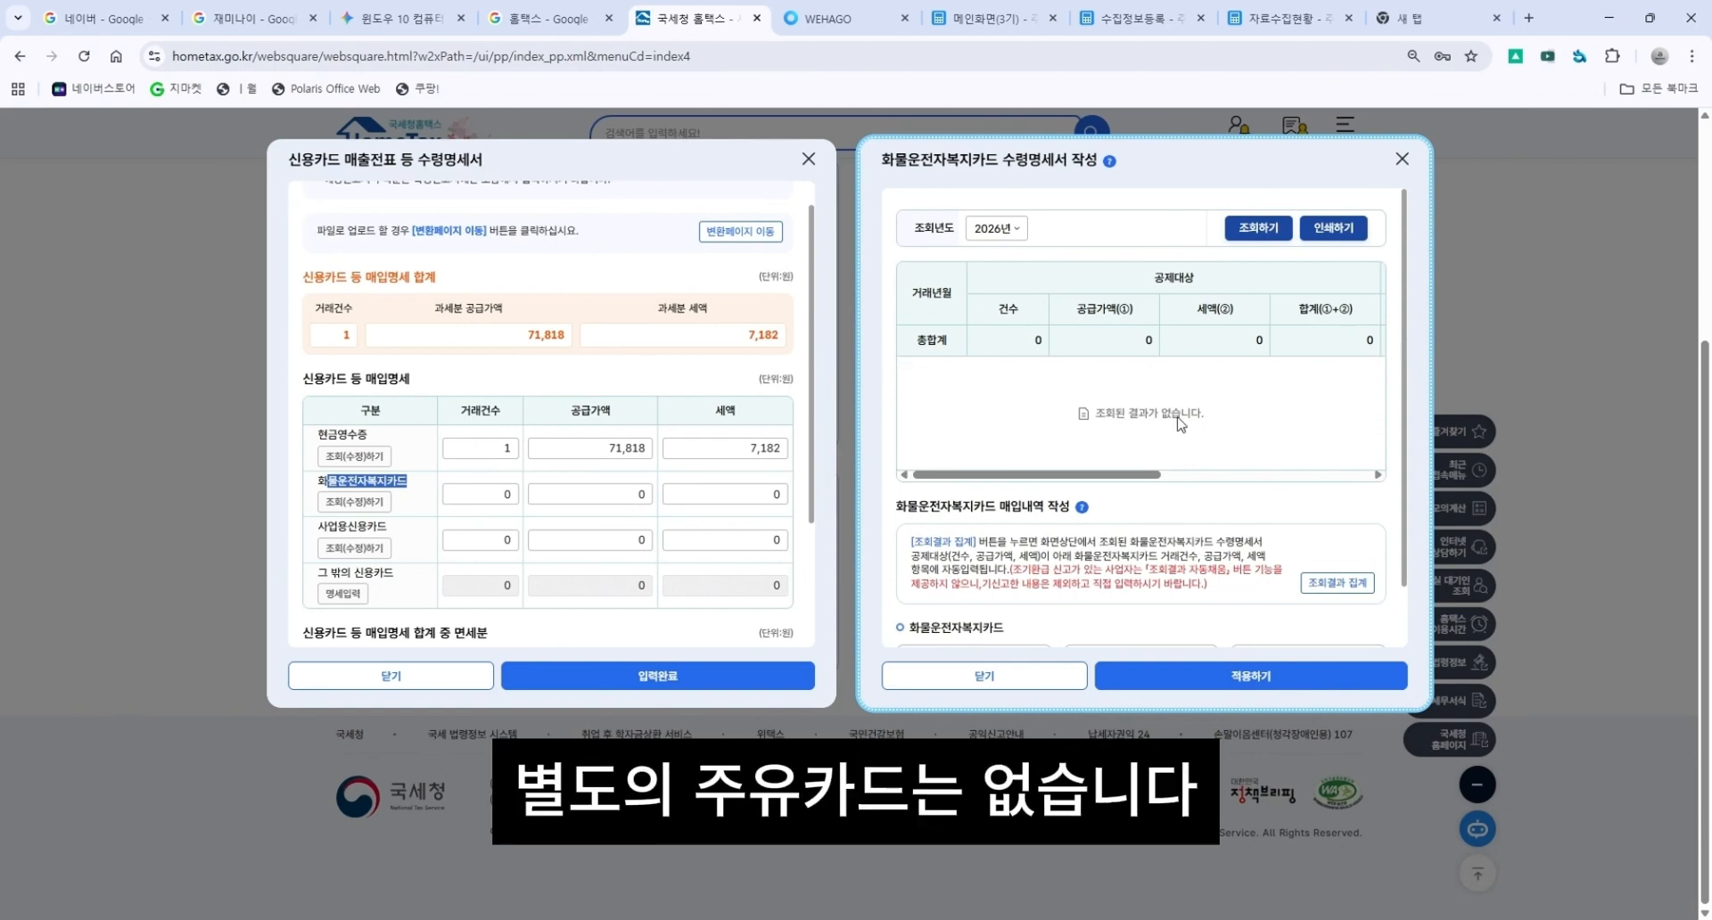
click(1353, 586)
scroll(1186, 557, down, 1)
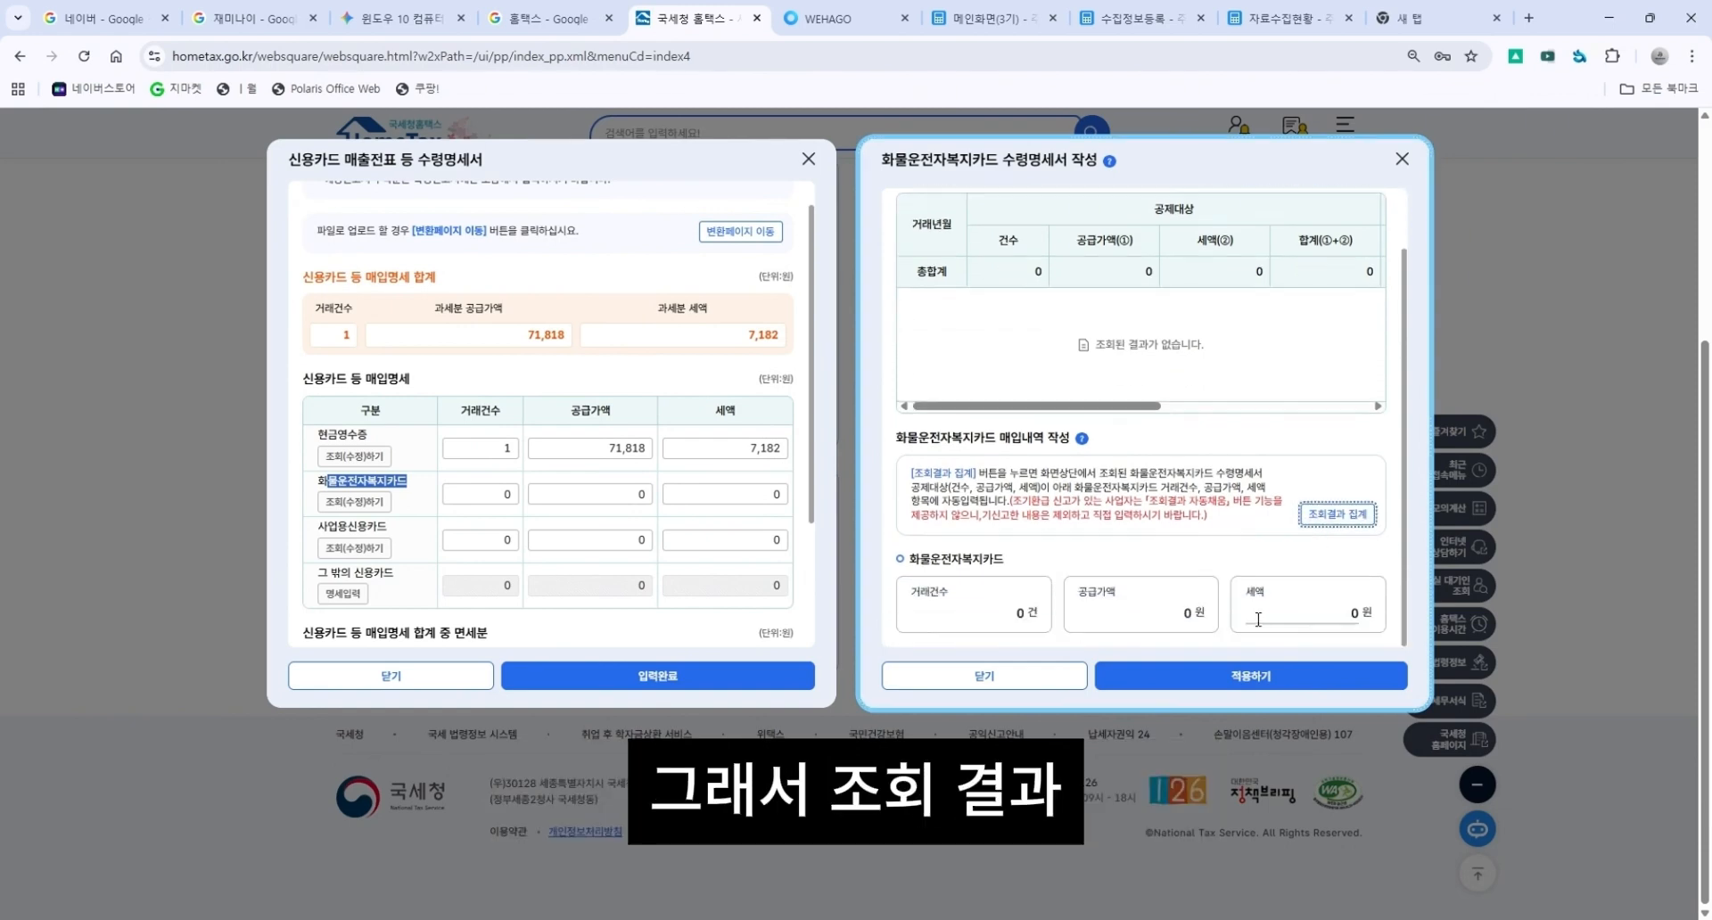
click(1281, 670)
click(902, 551)
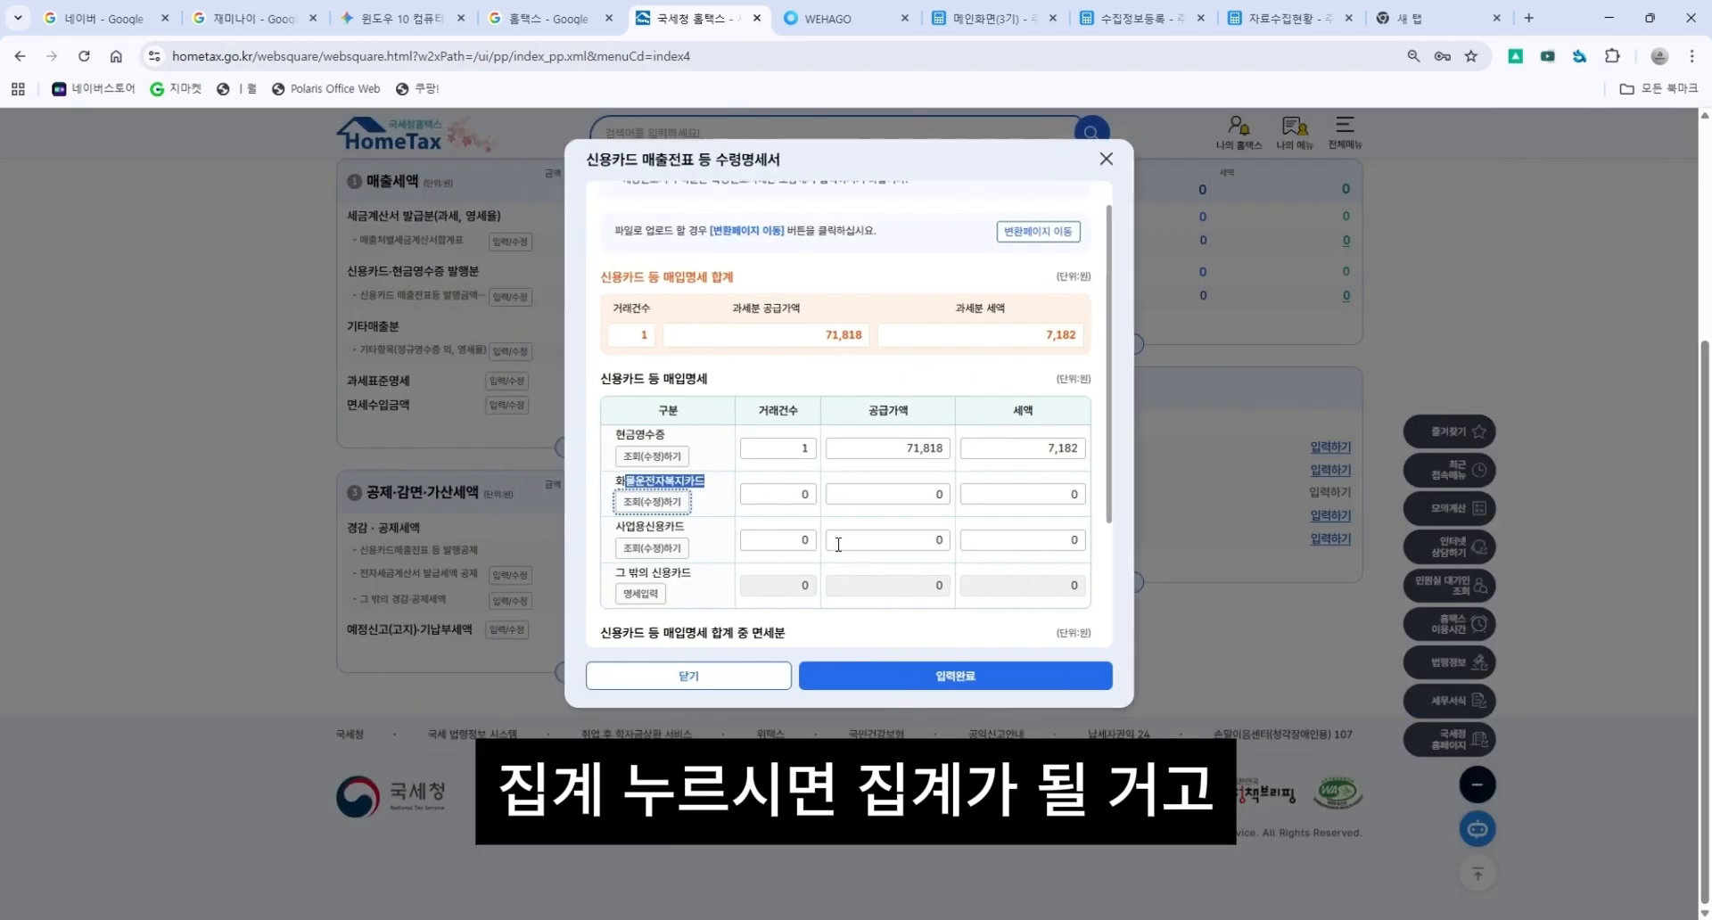
Open the business credit card purchase statement and examine its deductible and total amounts by month.
click(686, 548)
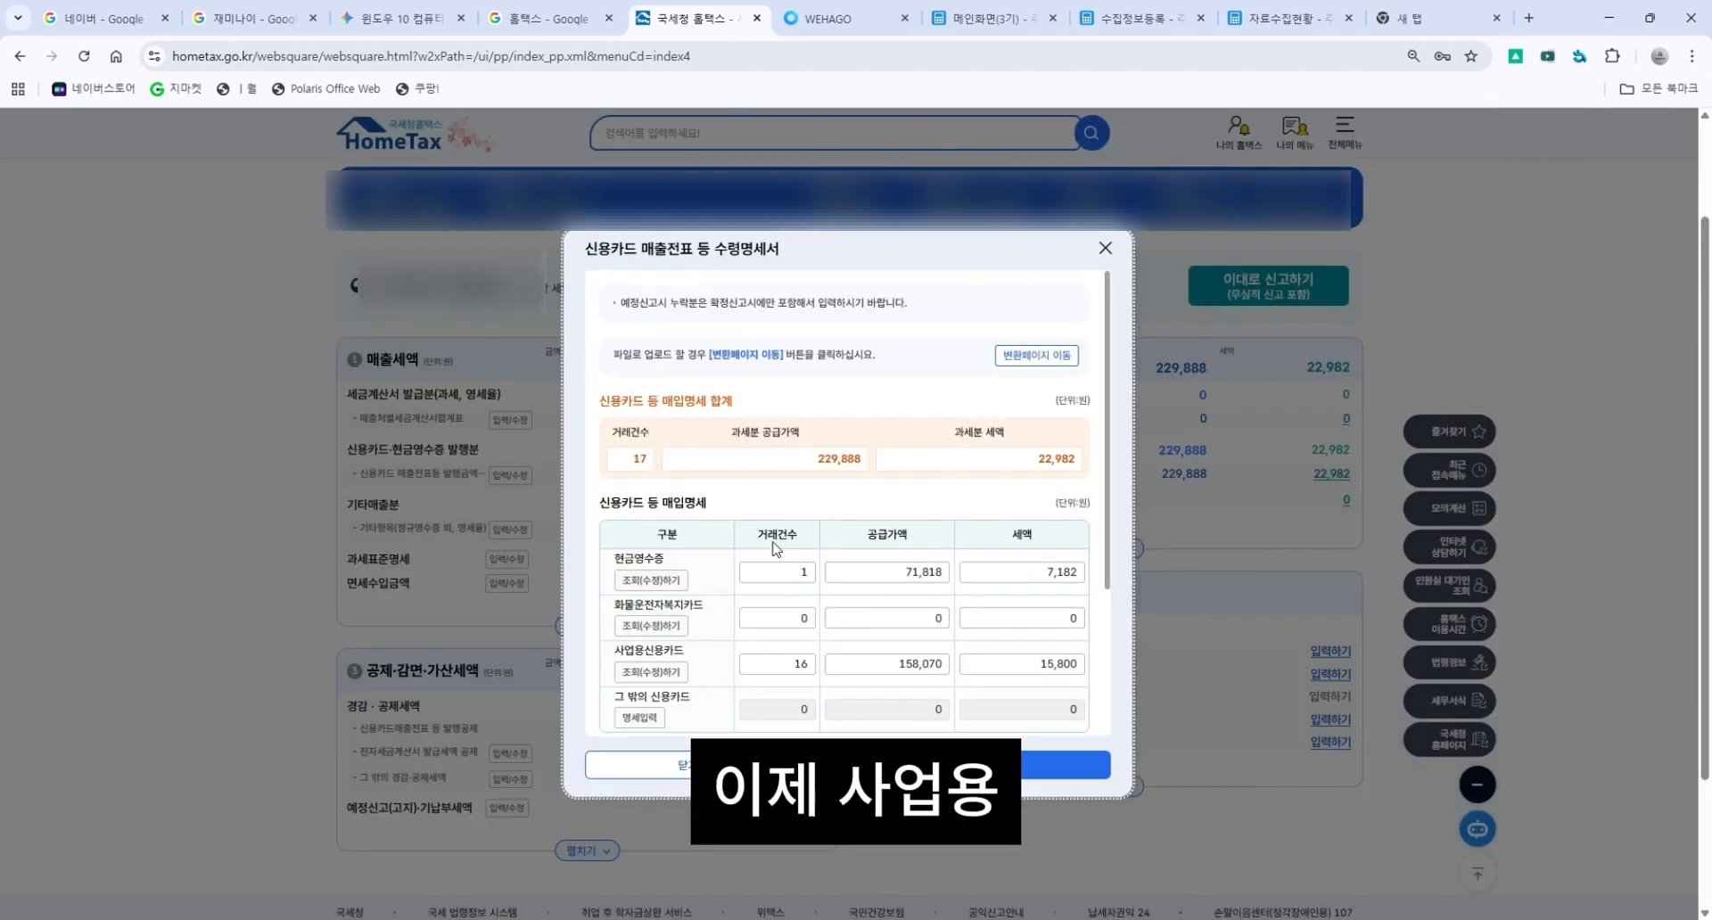
scroll(679, 541, down, 2)
click(673, 548)
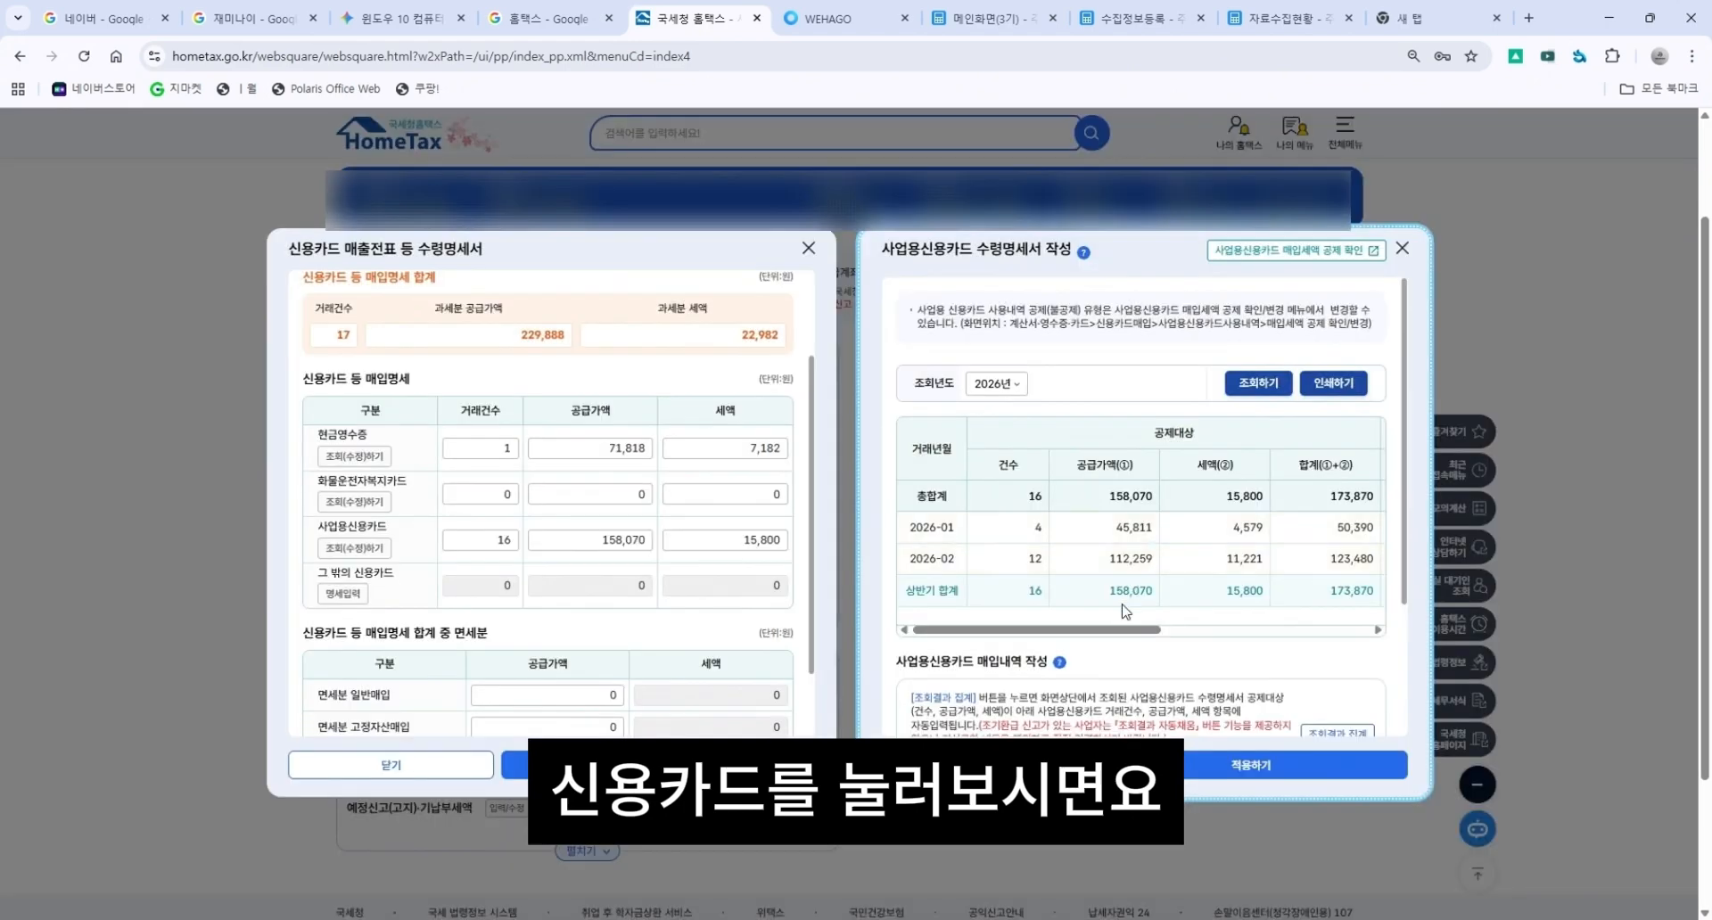
drag(1143, 632, 1329, 654)
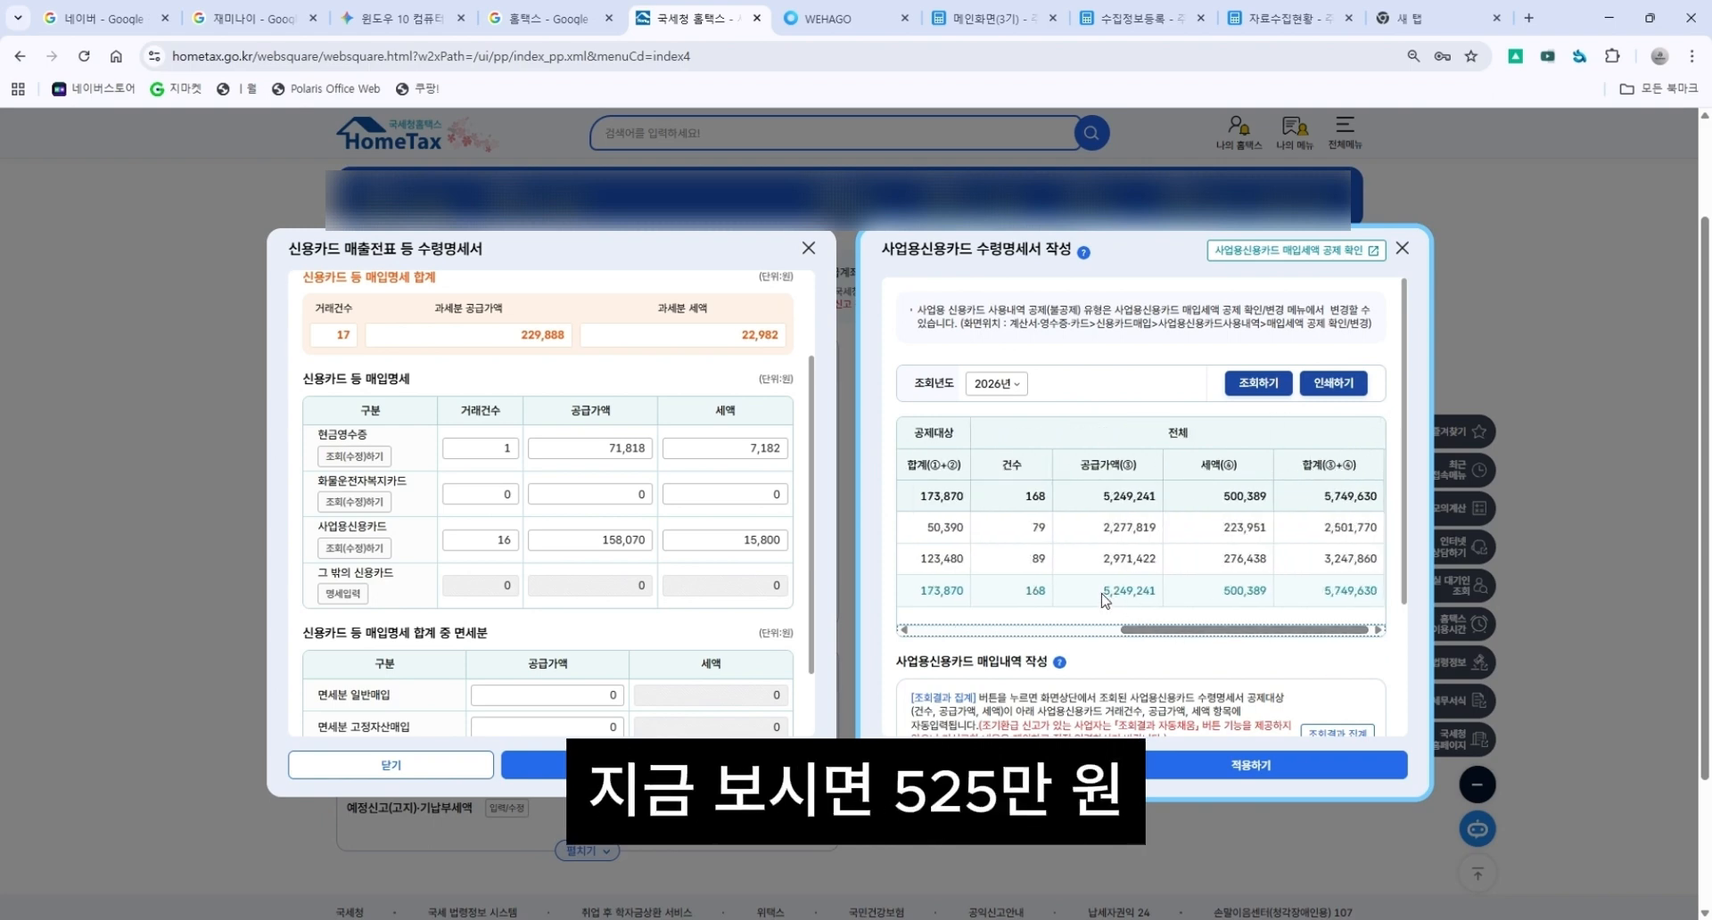
click(1211, 642)
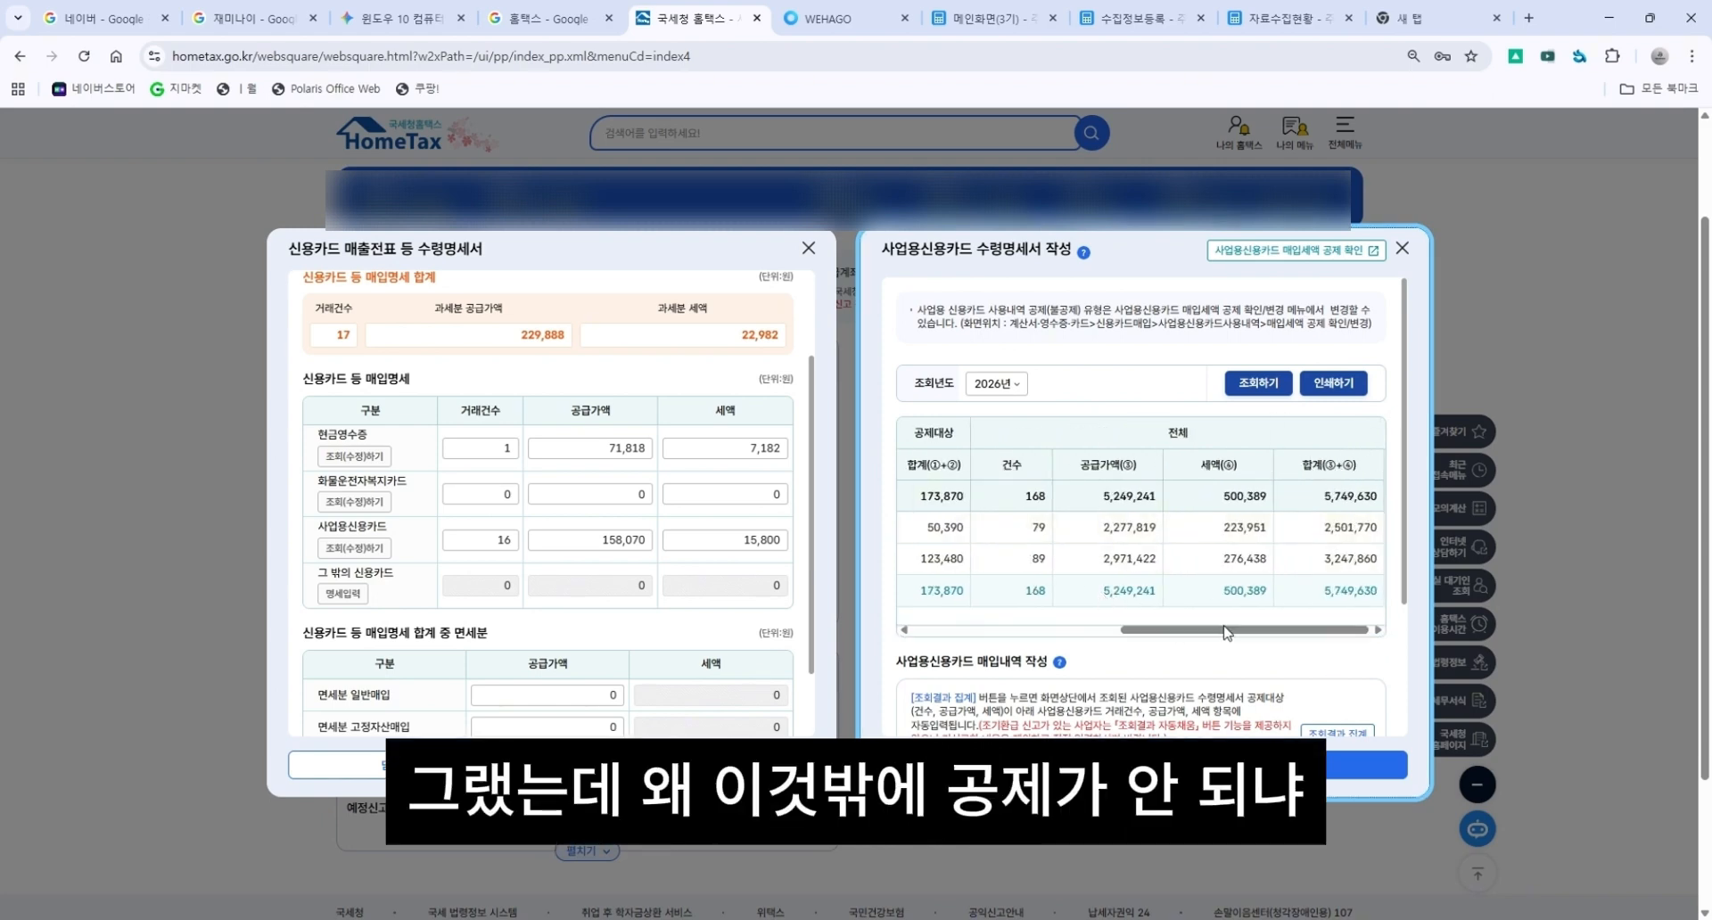
drag(1206, 635, 955, 639)
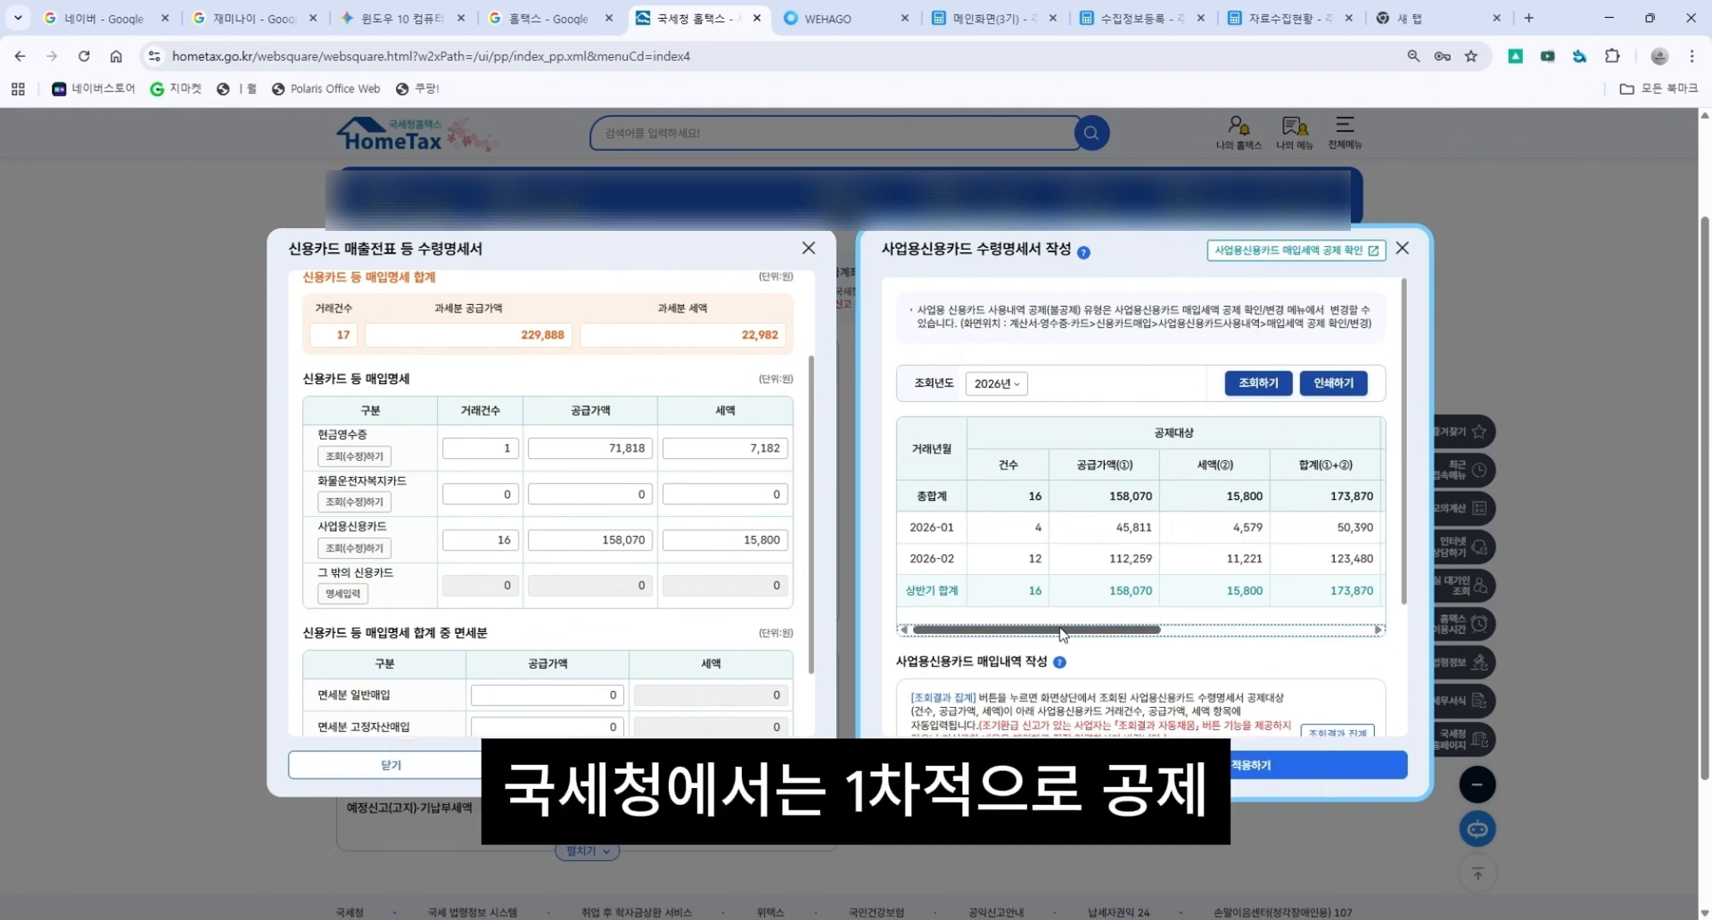
drag(1059, 634, 1270, 639)
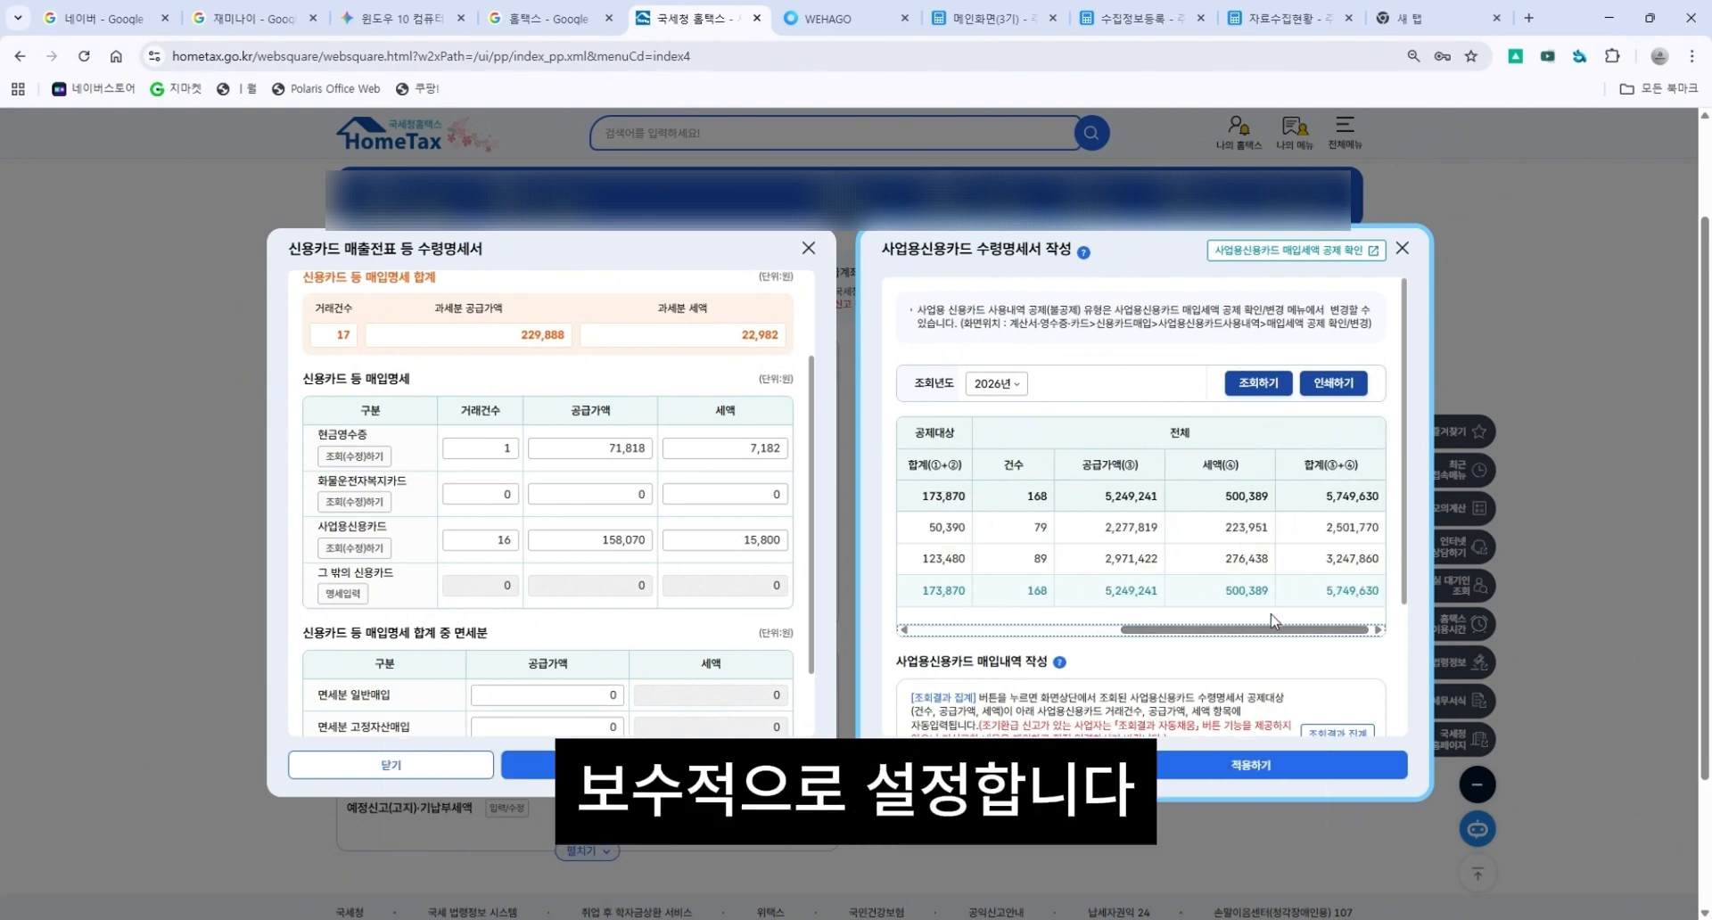
mouse_move(1234, 631)
mouse_down()
mouse_move(1077, 633)
mouse_move(1239, 633)
mouse_up()
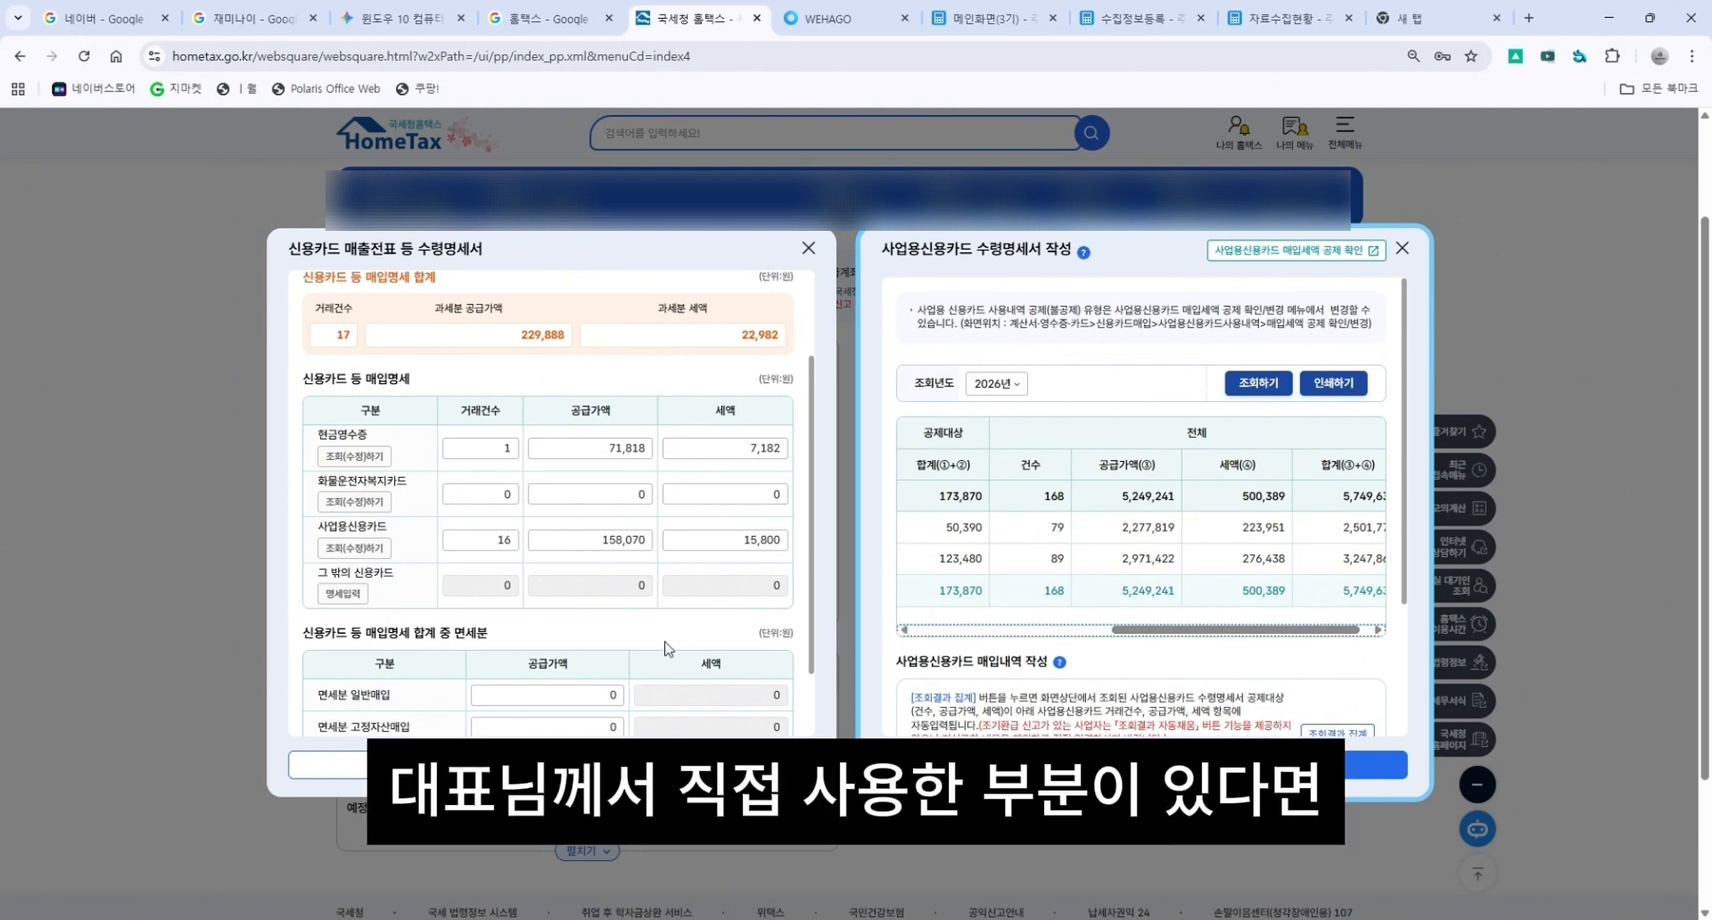
Apply the aggregated business credit card purchase amounts to the credit card receipts statement.
scroll(1175, 611, down, 2)
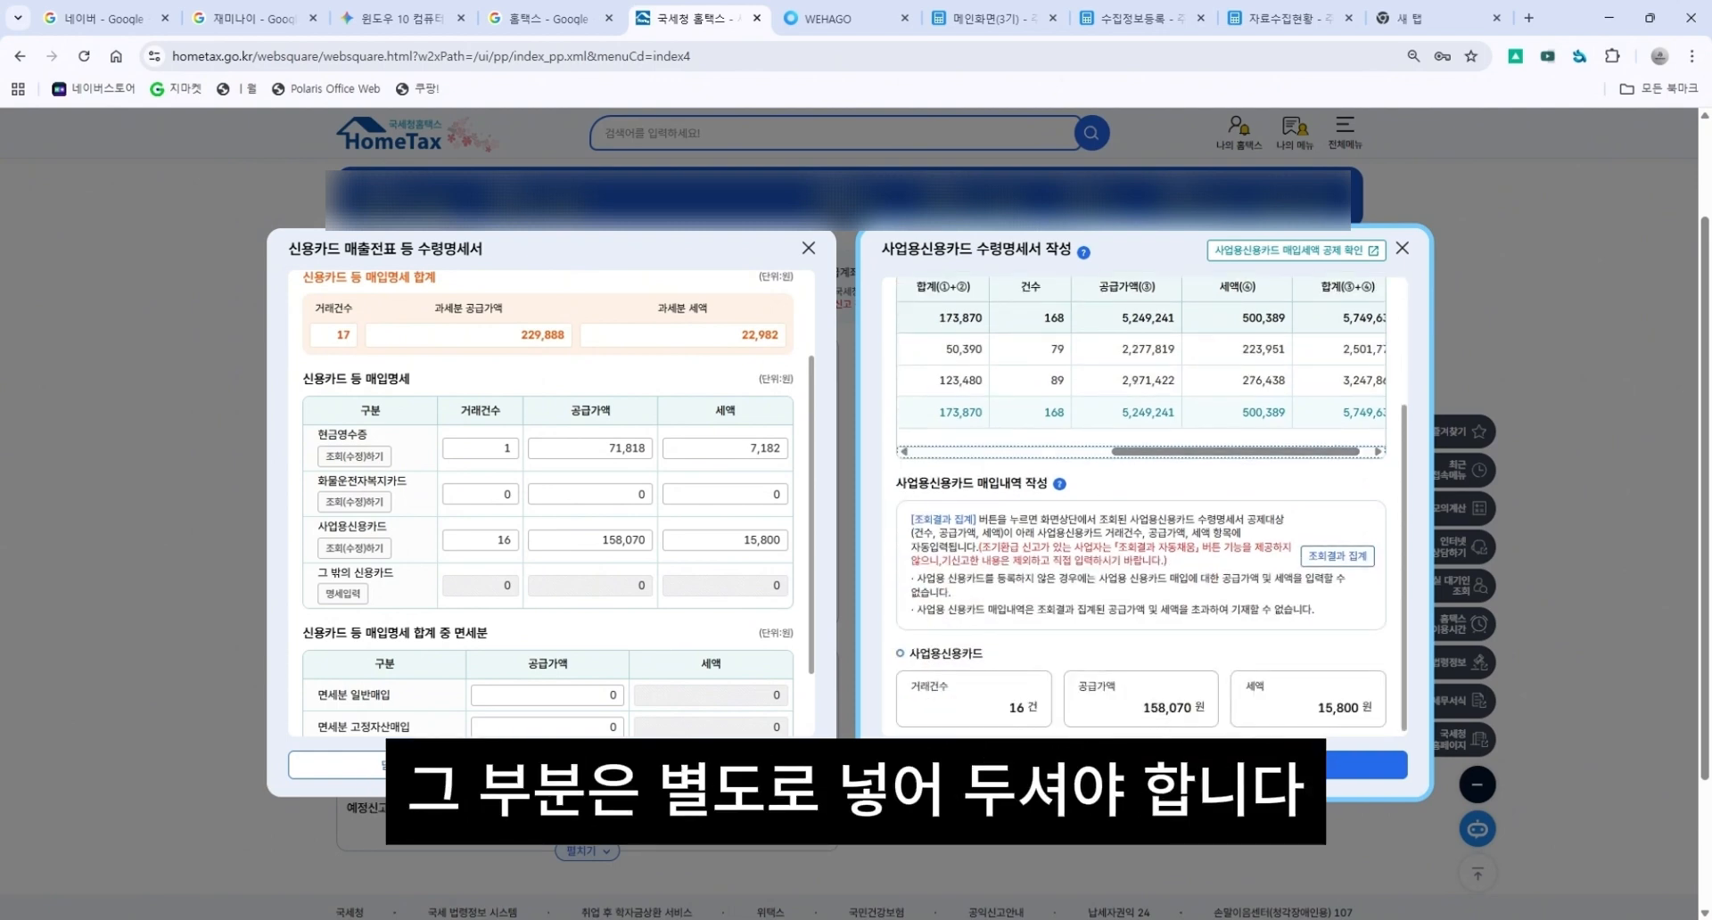
click(1252, 765)
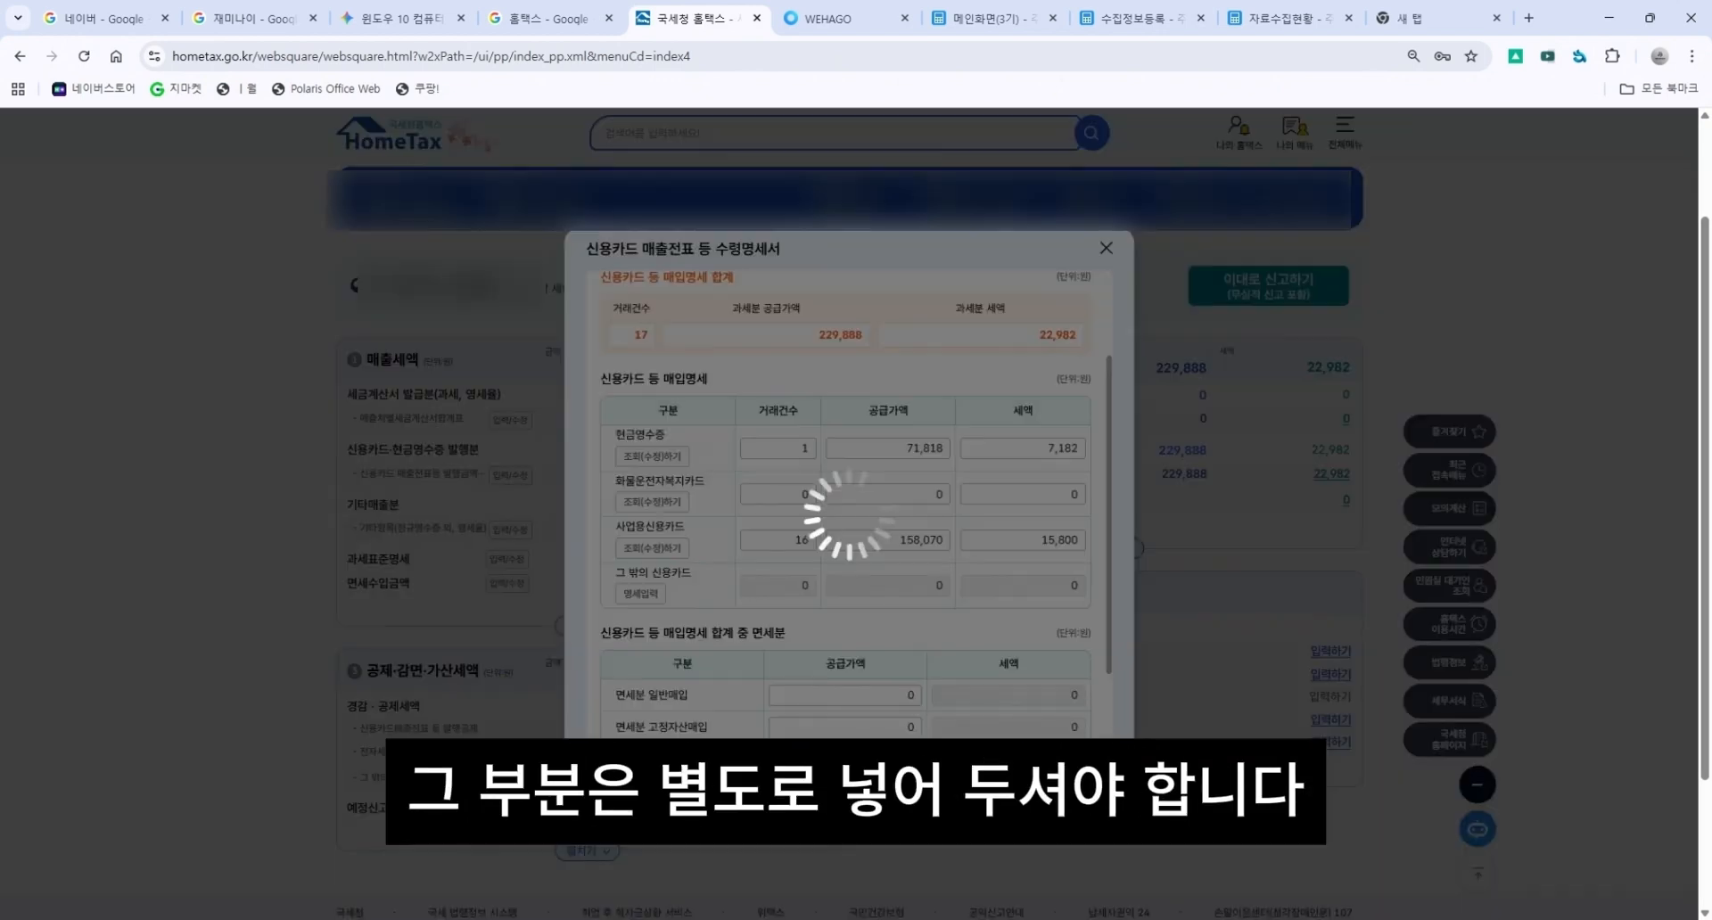
scroll(883, 535, down, 3)
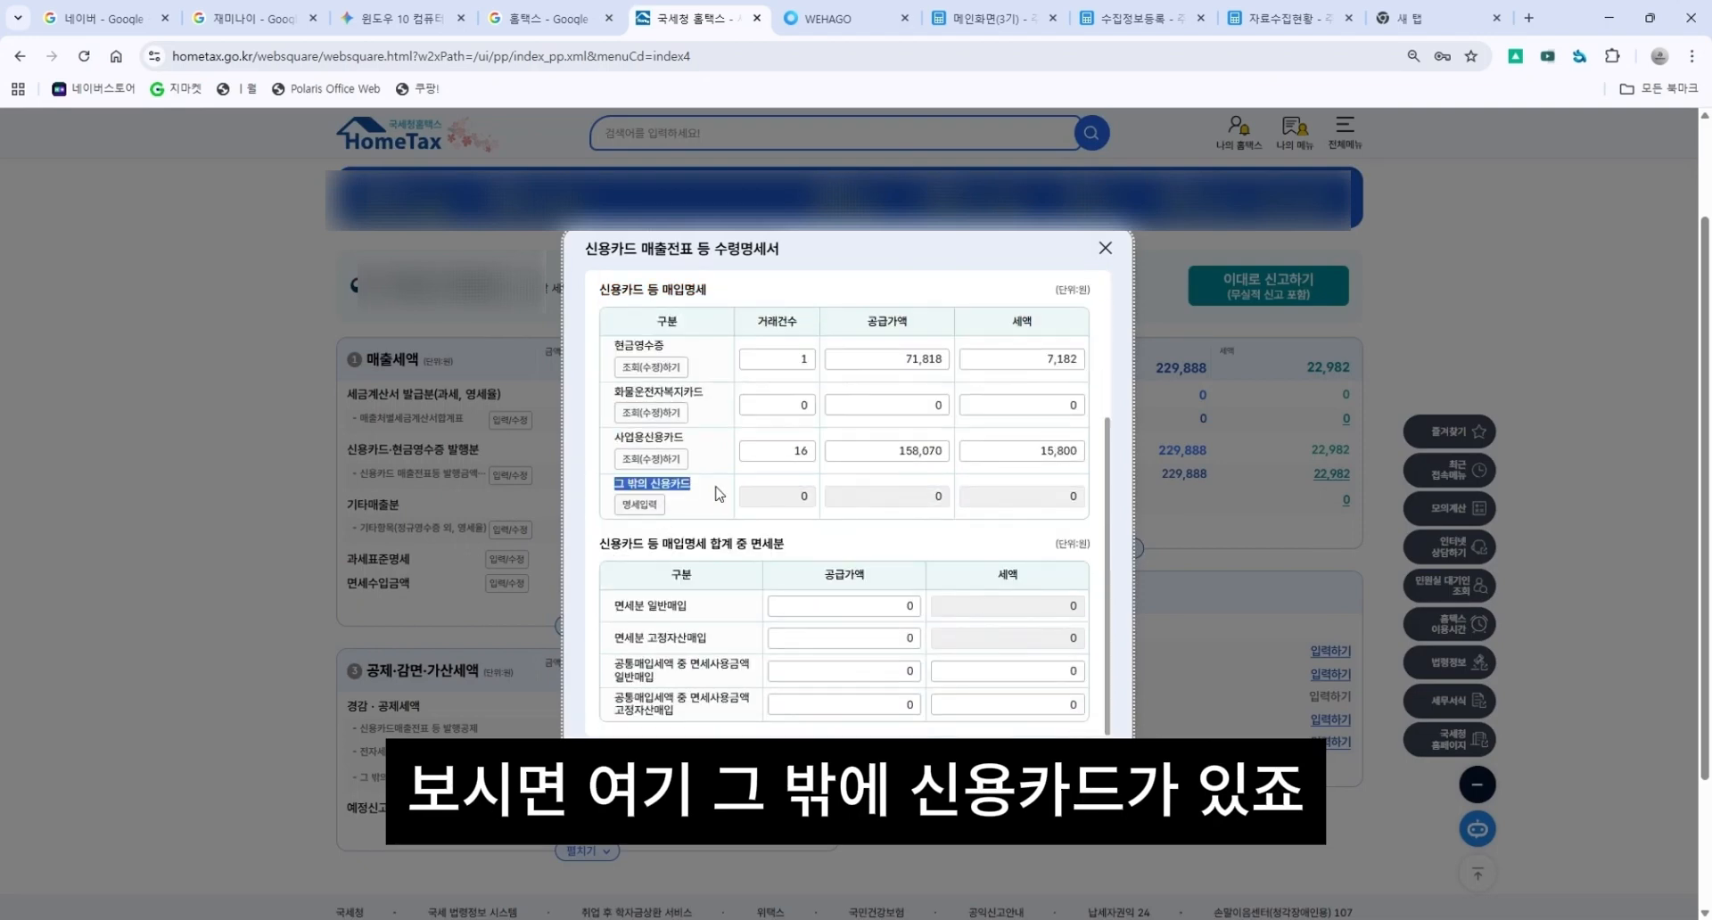
Review the other credit card entry form, then complete the credit card receipts purchase statement.
click(642, 506)
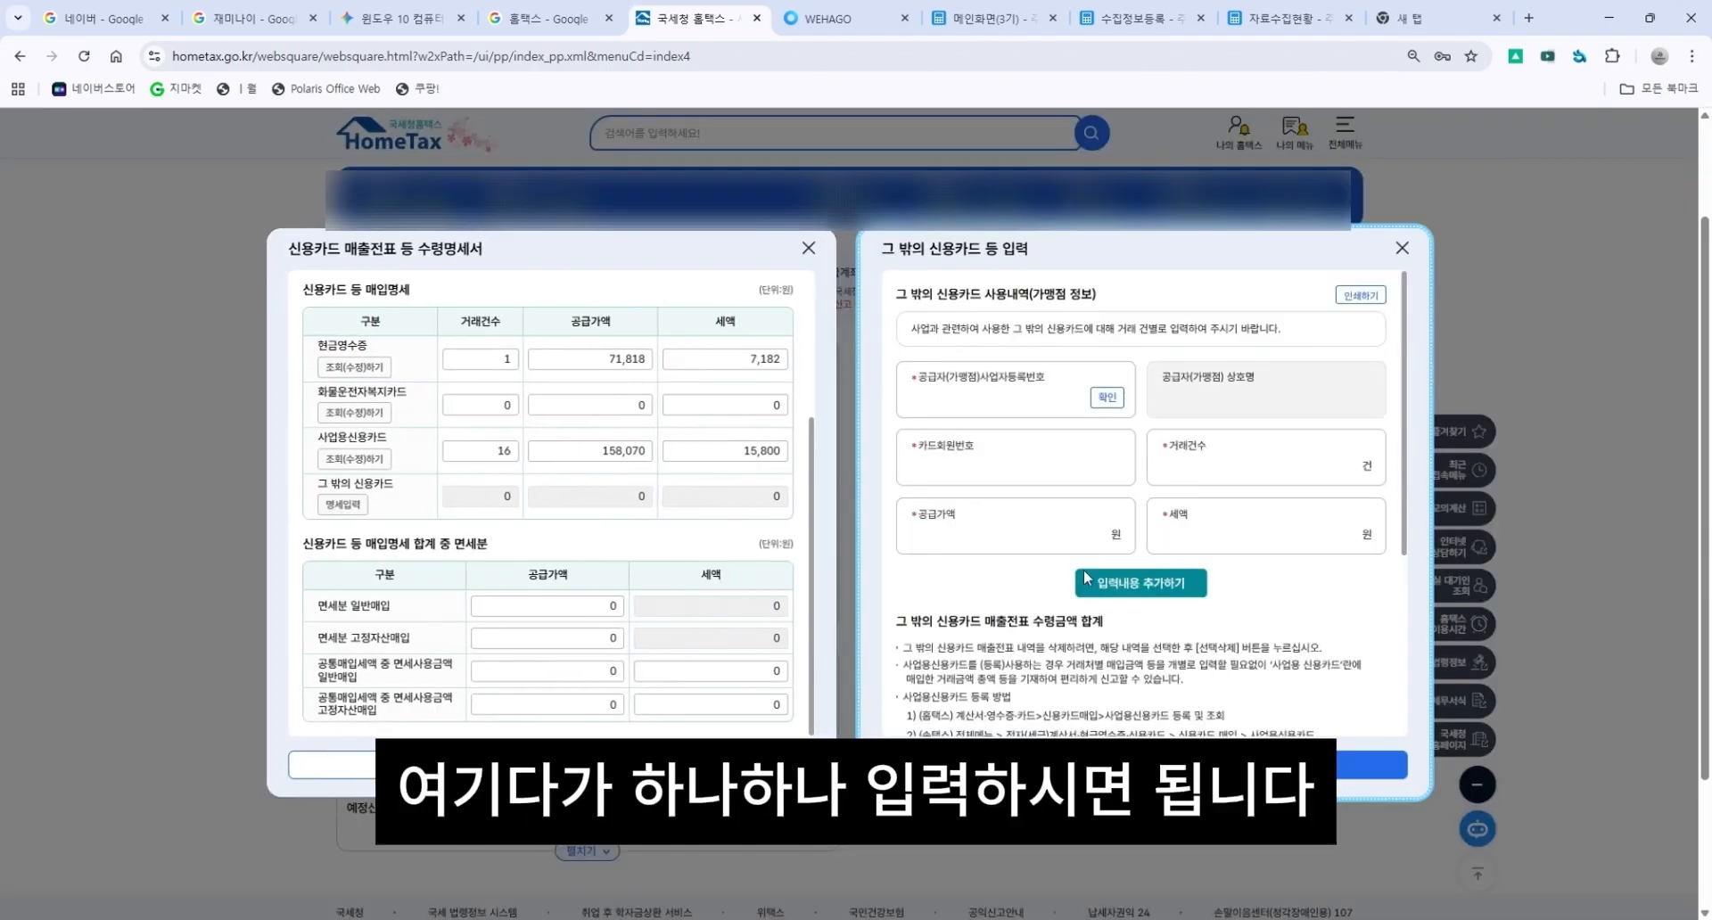
click(1119, 541)
scroll(1118, 547, up, 1)
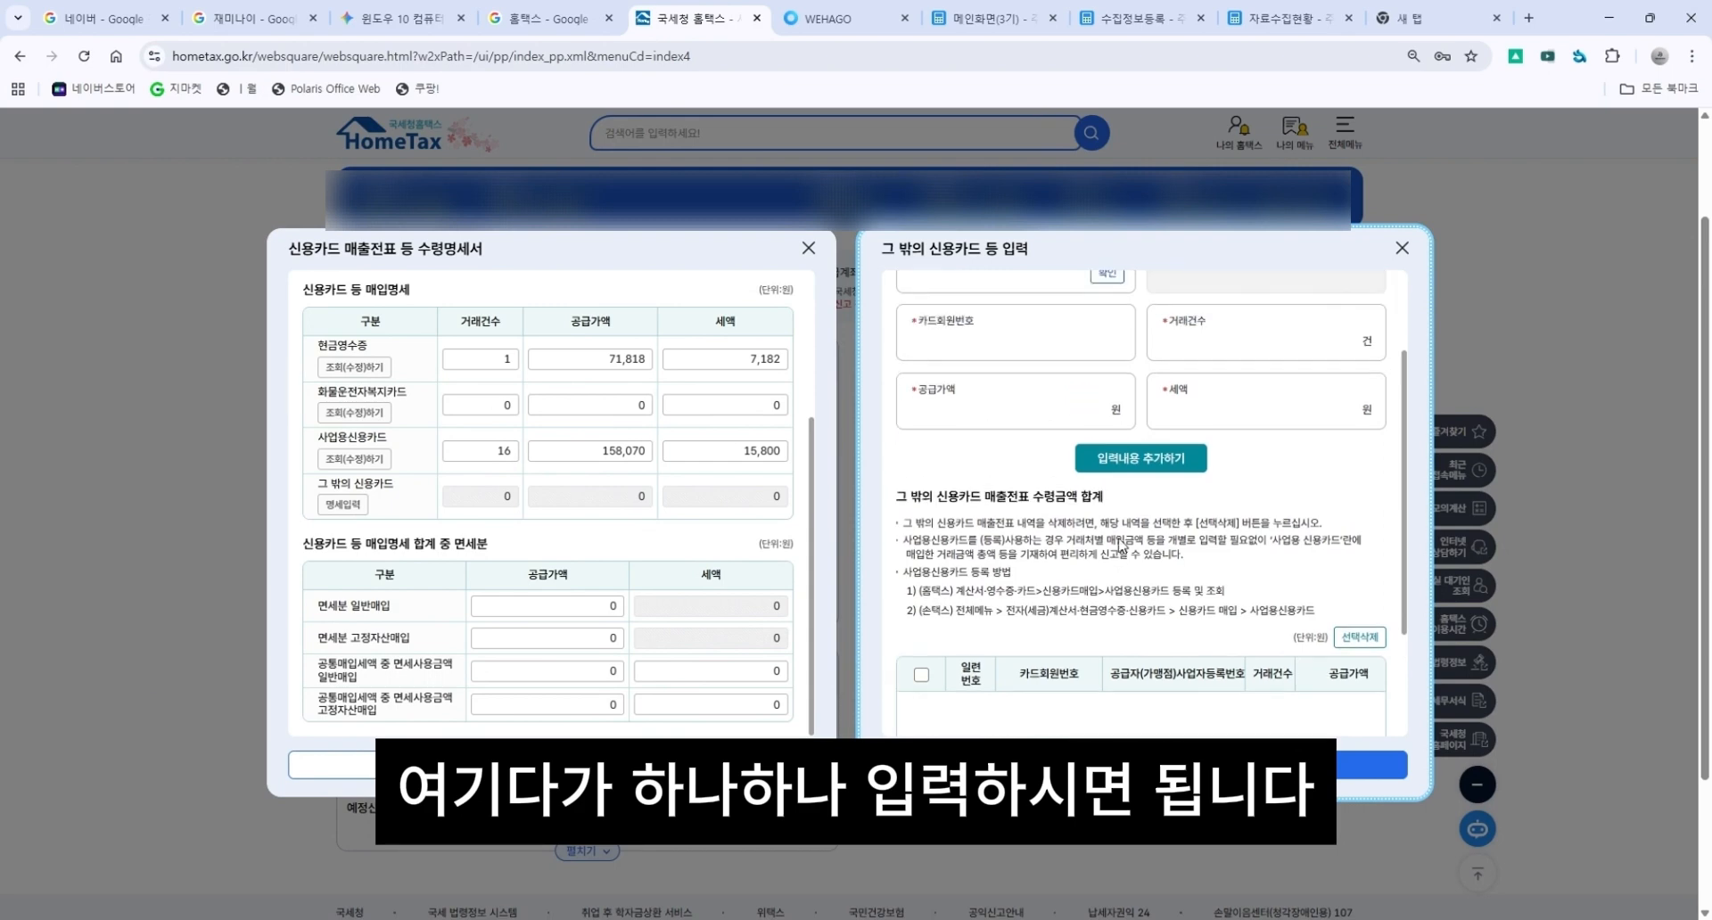
scroll(1070, 570, down, 2)
drag(1318, 469, 895, 351)
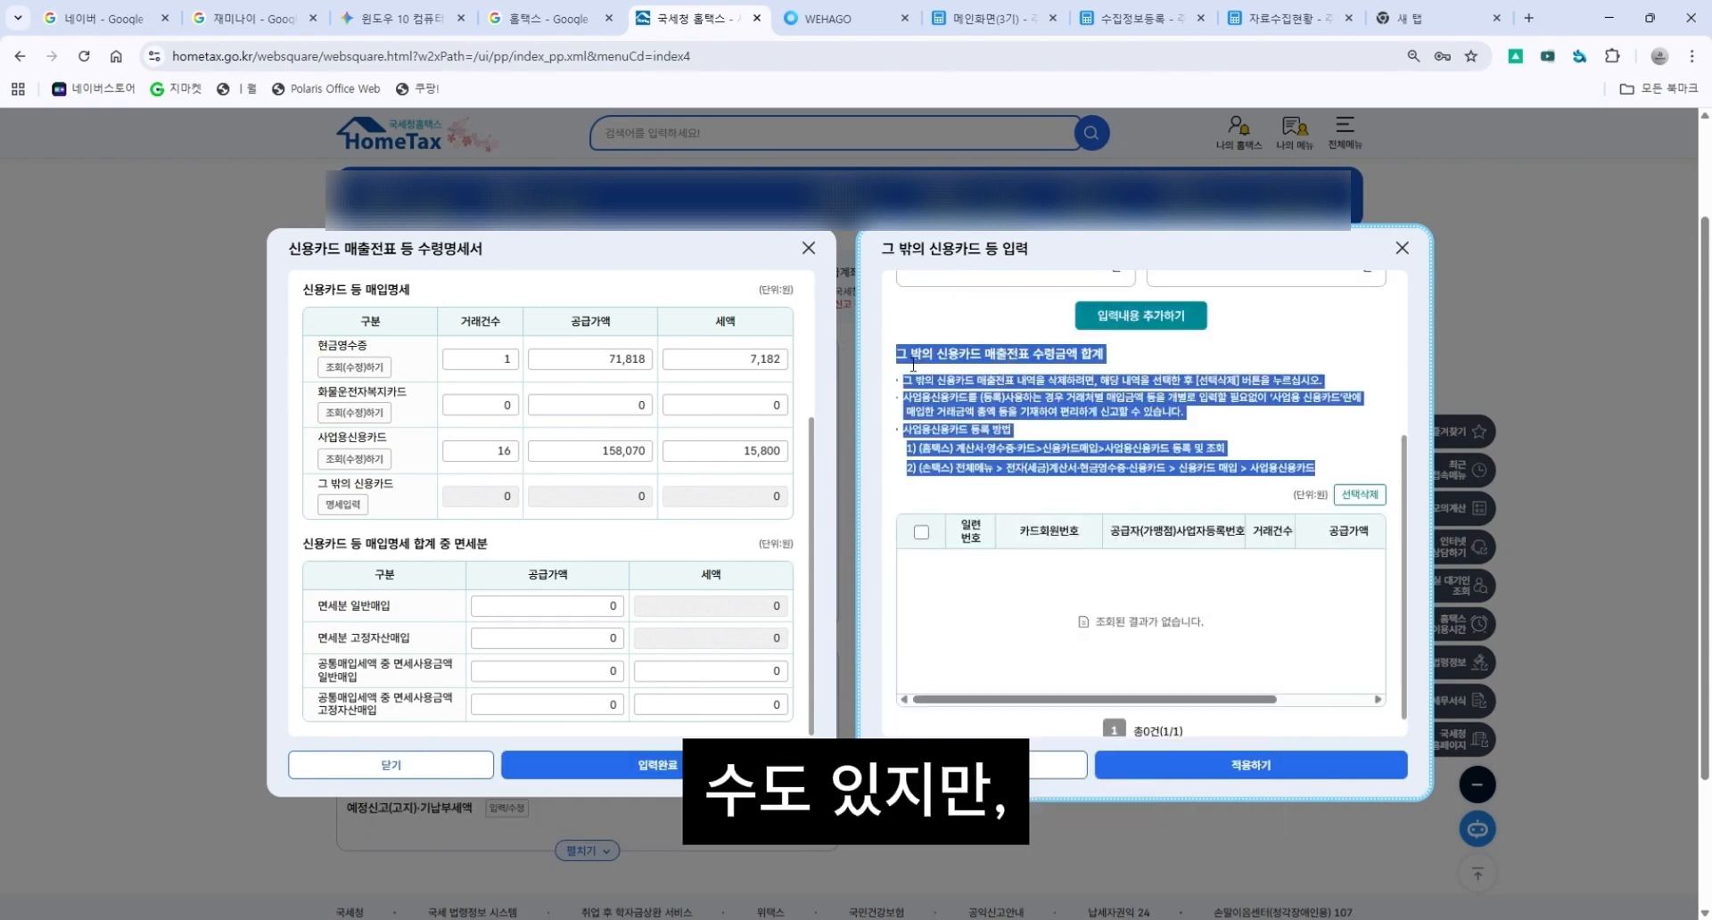
click(1003, 428)
scroll(1003, 437, up, 3)
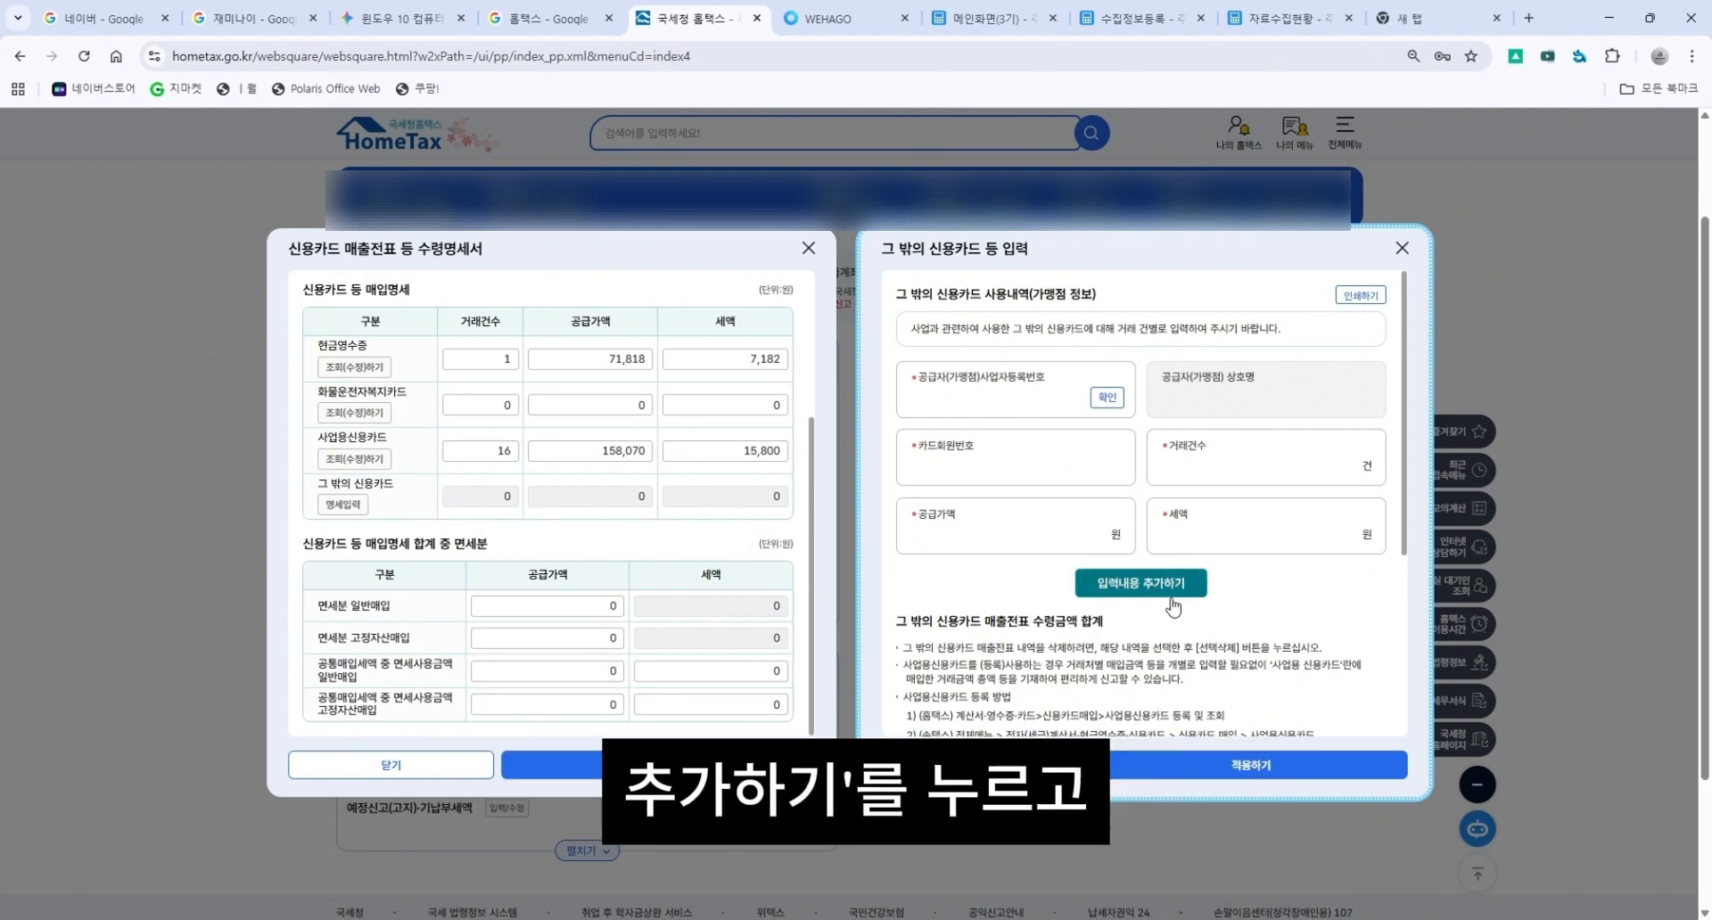
click(1110, 584)
click(896, 538)
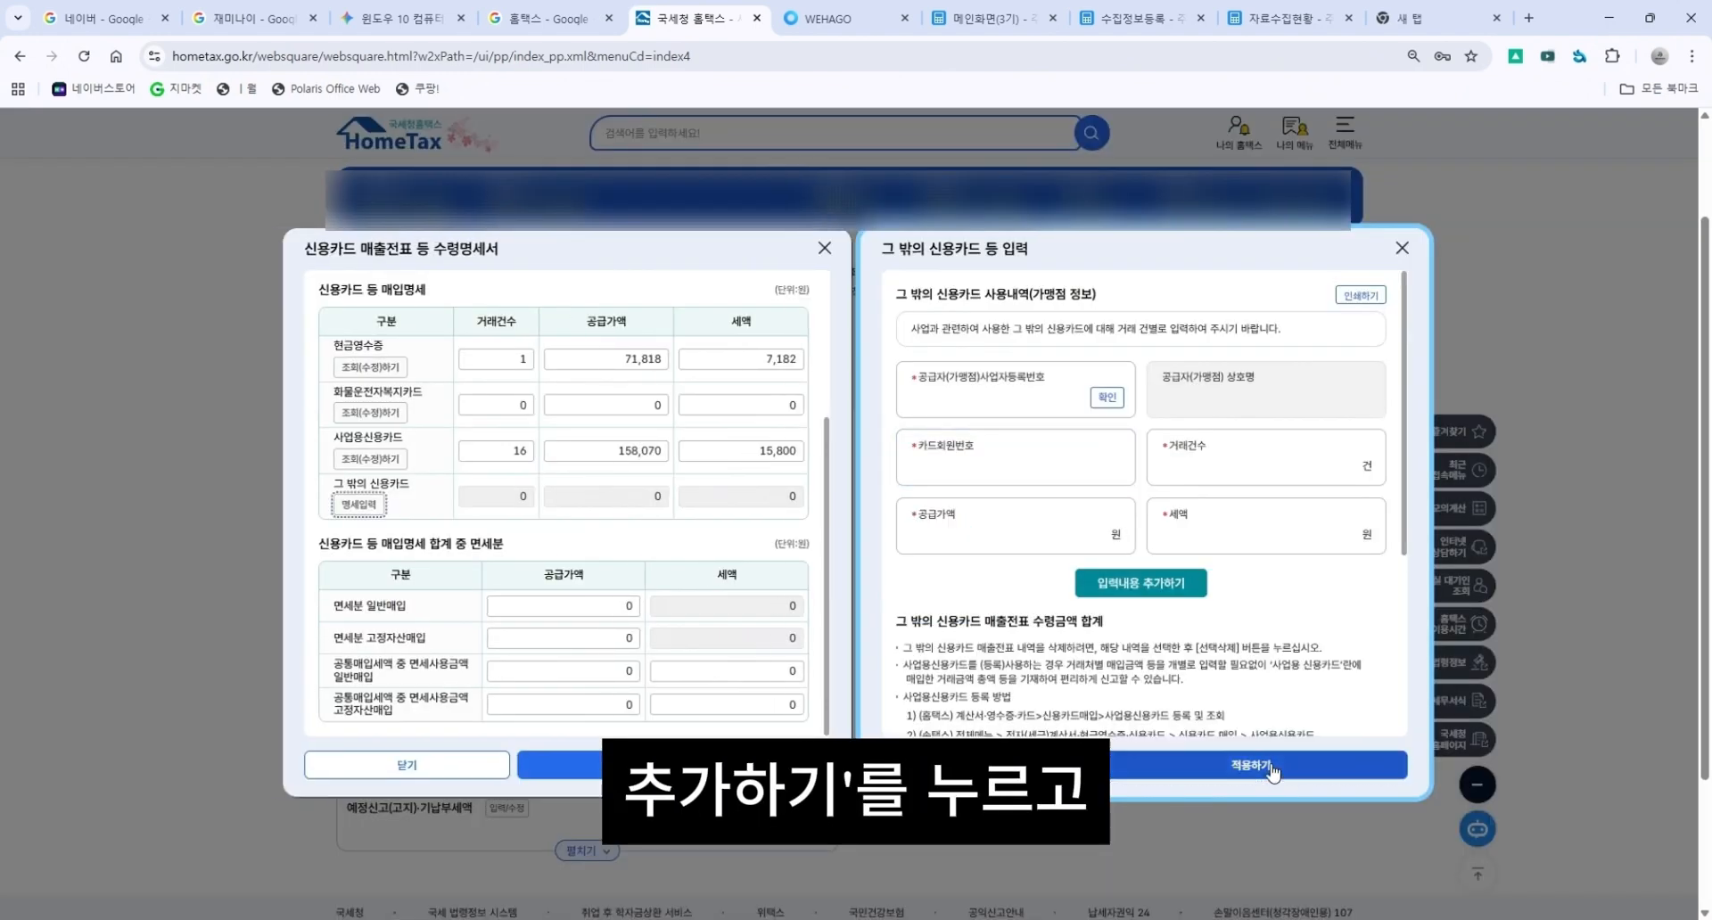
click(1266, 763)
click(956, 676)
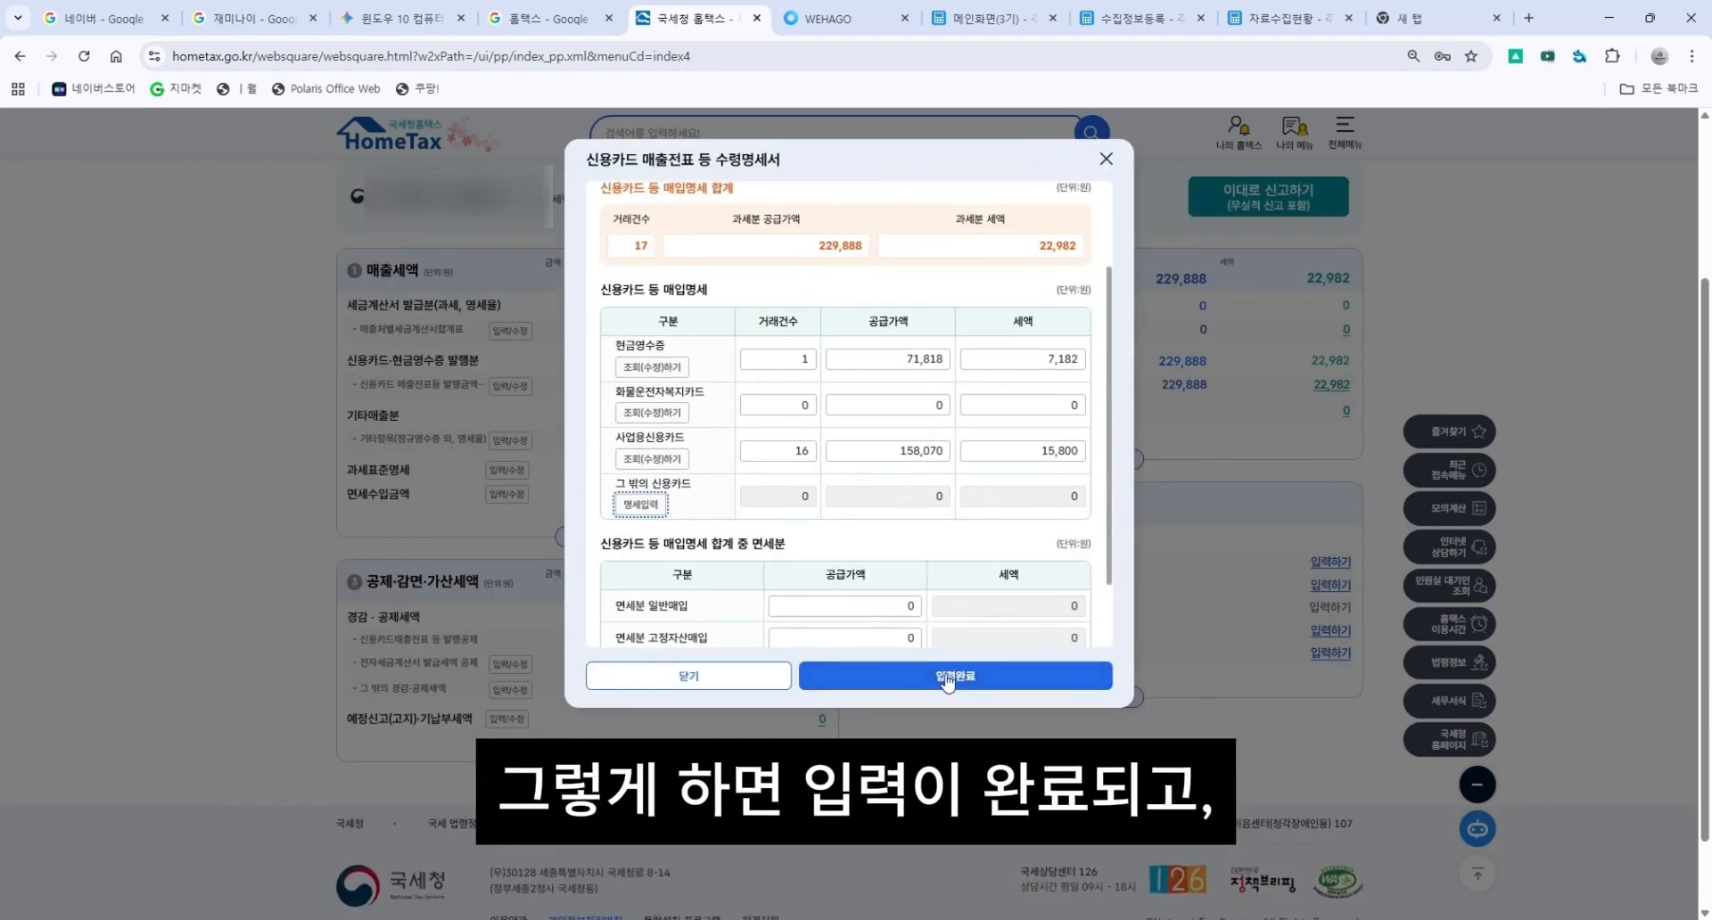
click(862, 533)
Open the electronic tax invoice issuance tax credit form and examine its deduction fields.
drag(433, 643, 592, 644)
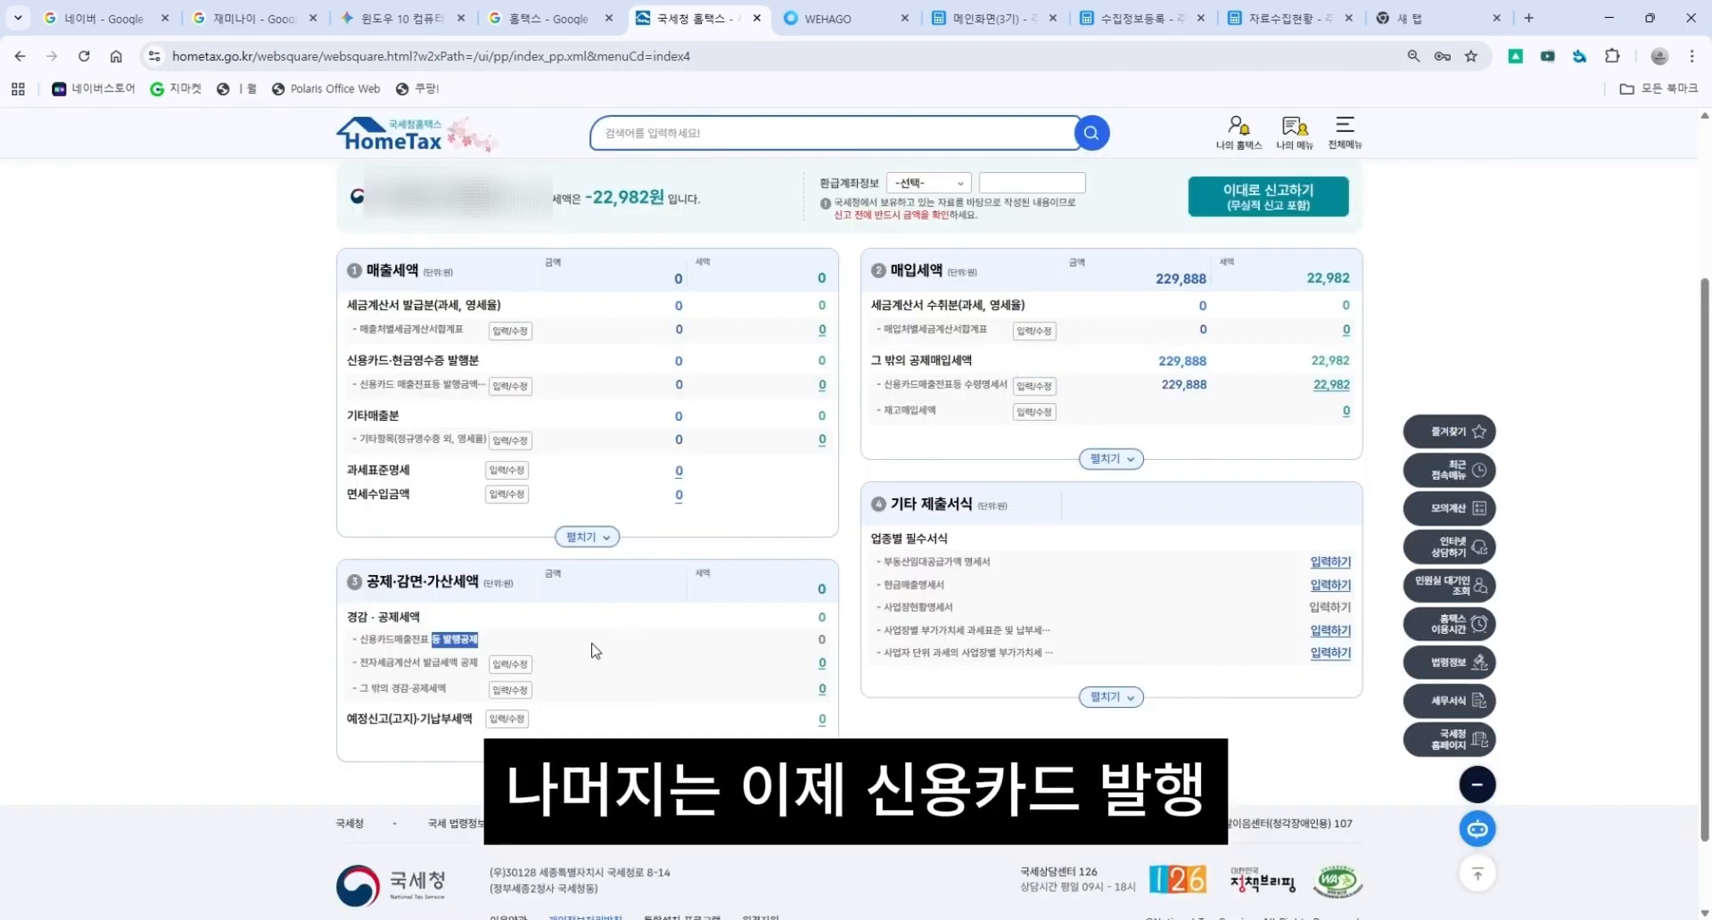
click(564, 655)
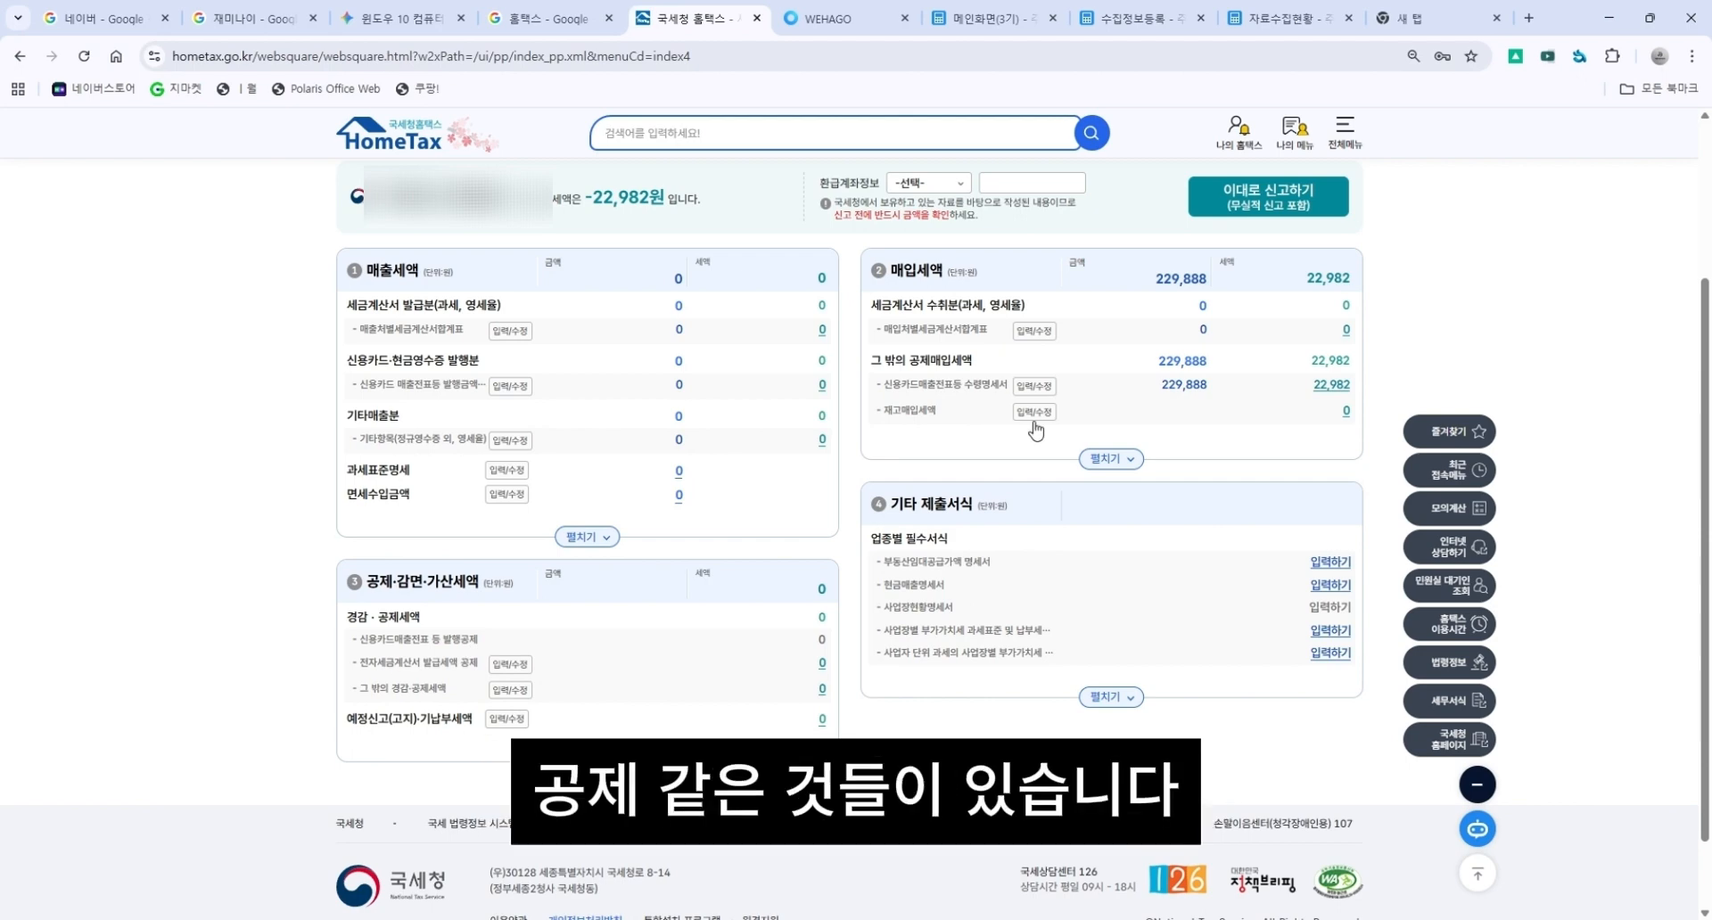
click(510, 664)
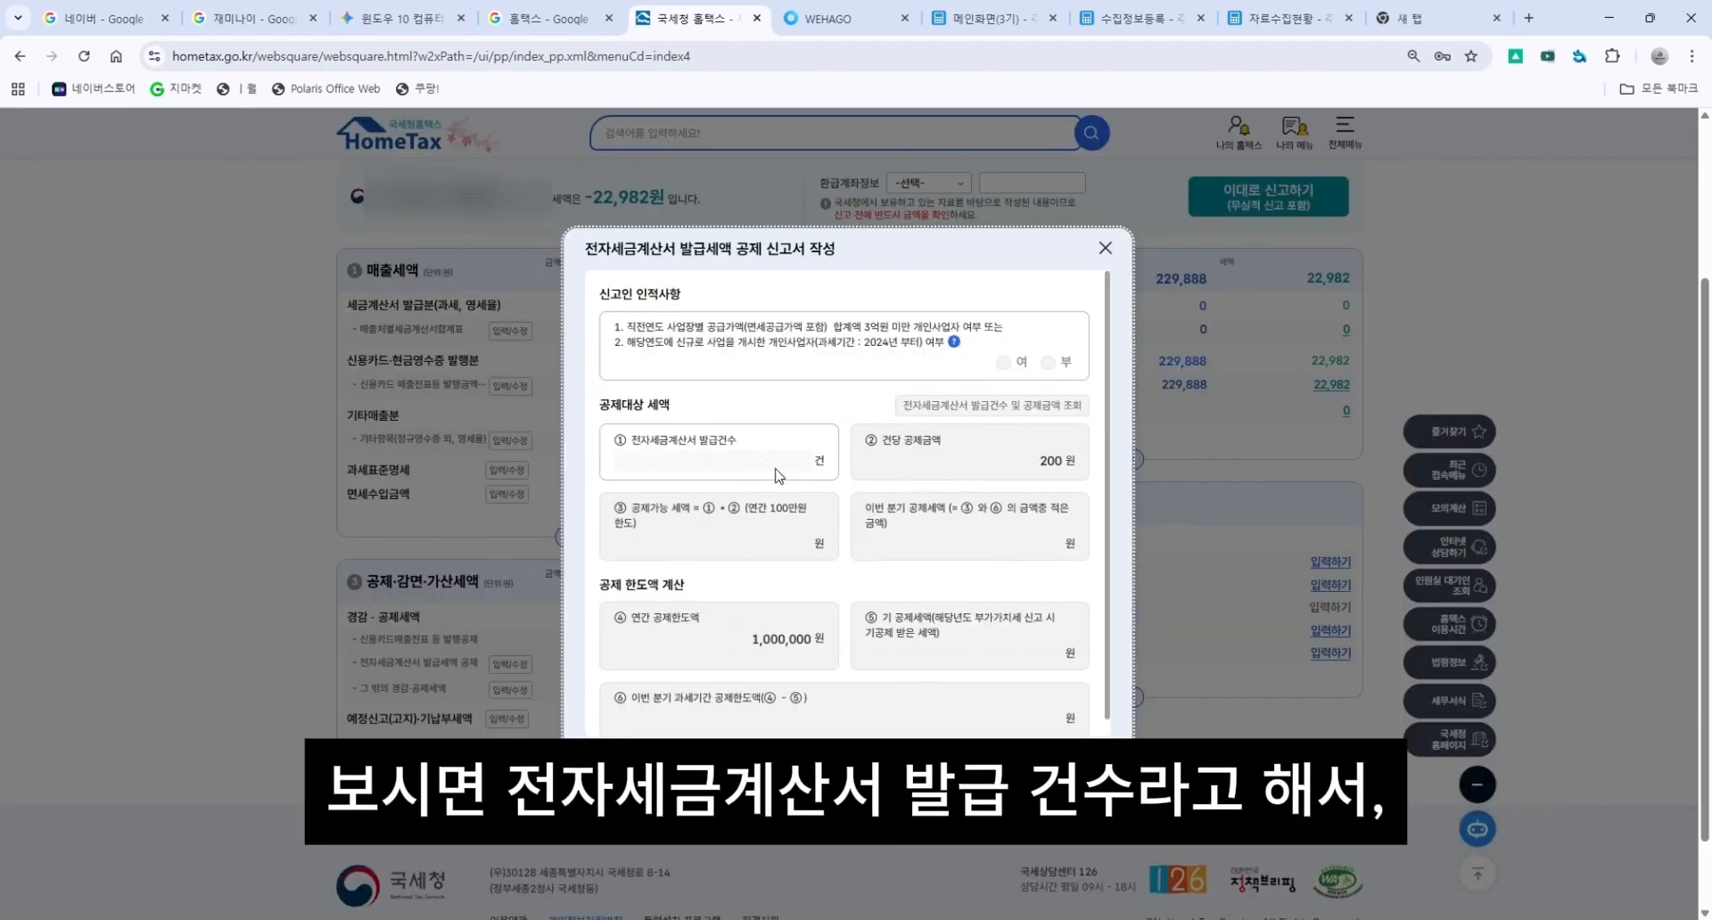
scroll(776, 473, down, 1)
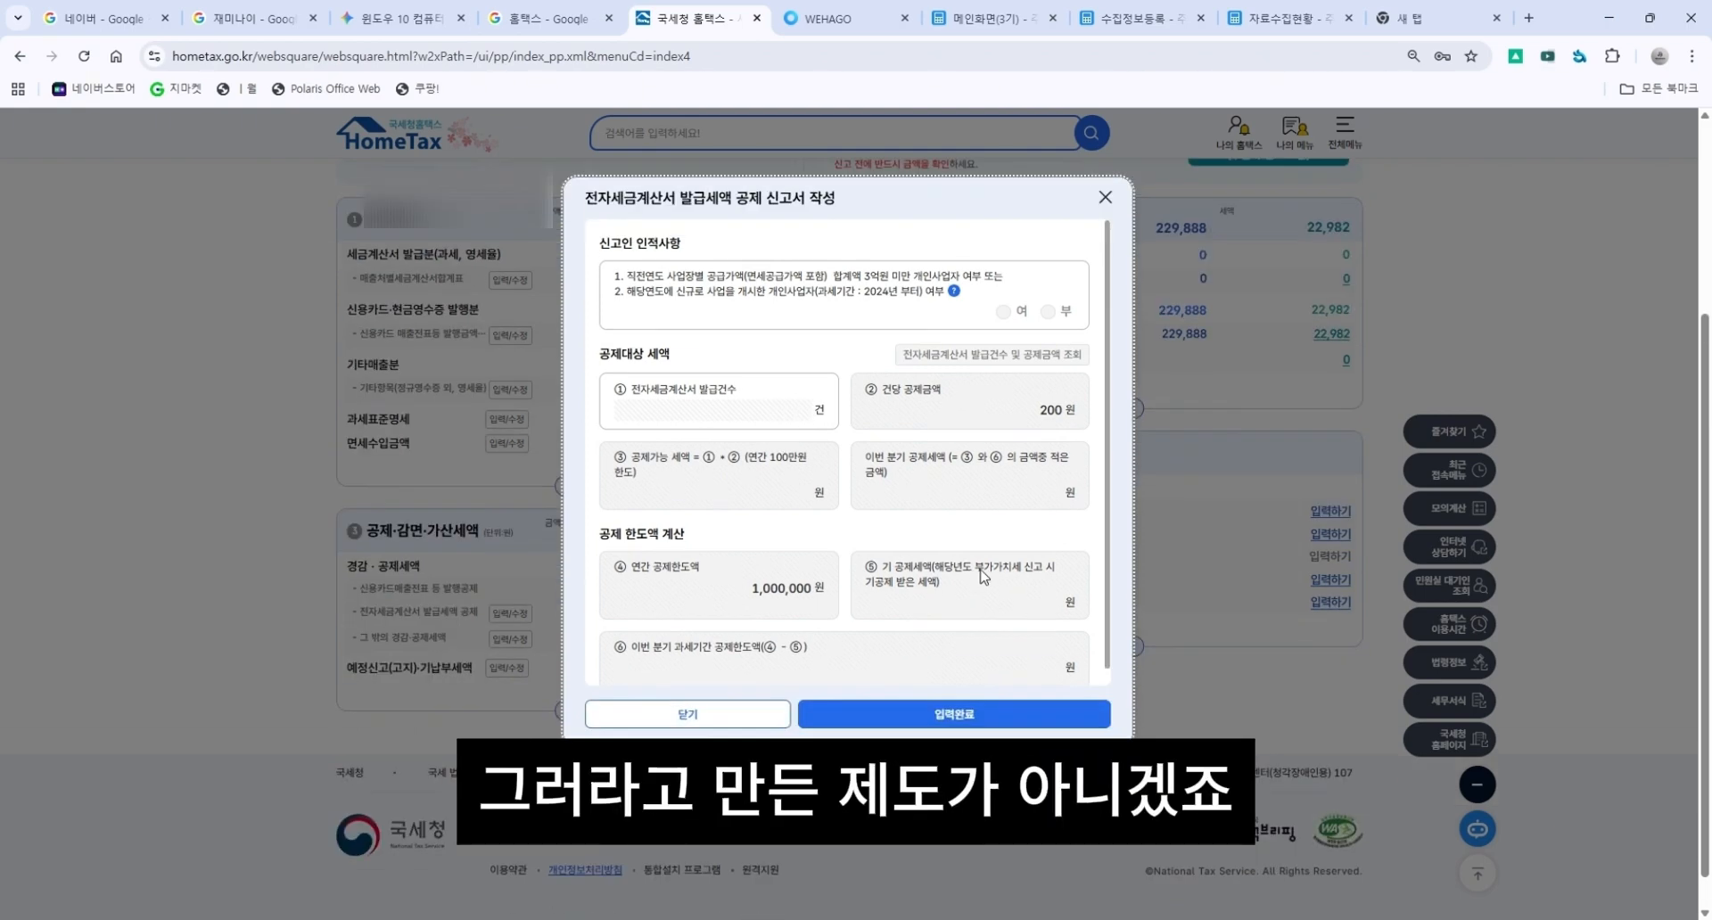
scroll(979, 569, up, 1)
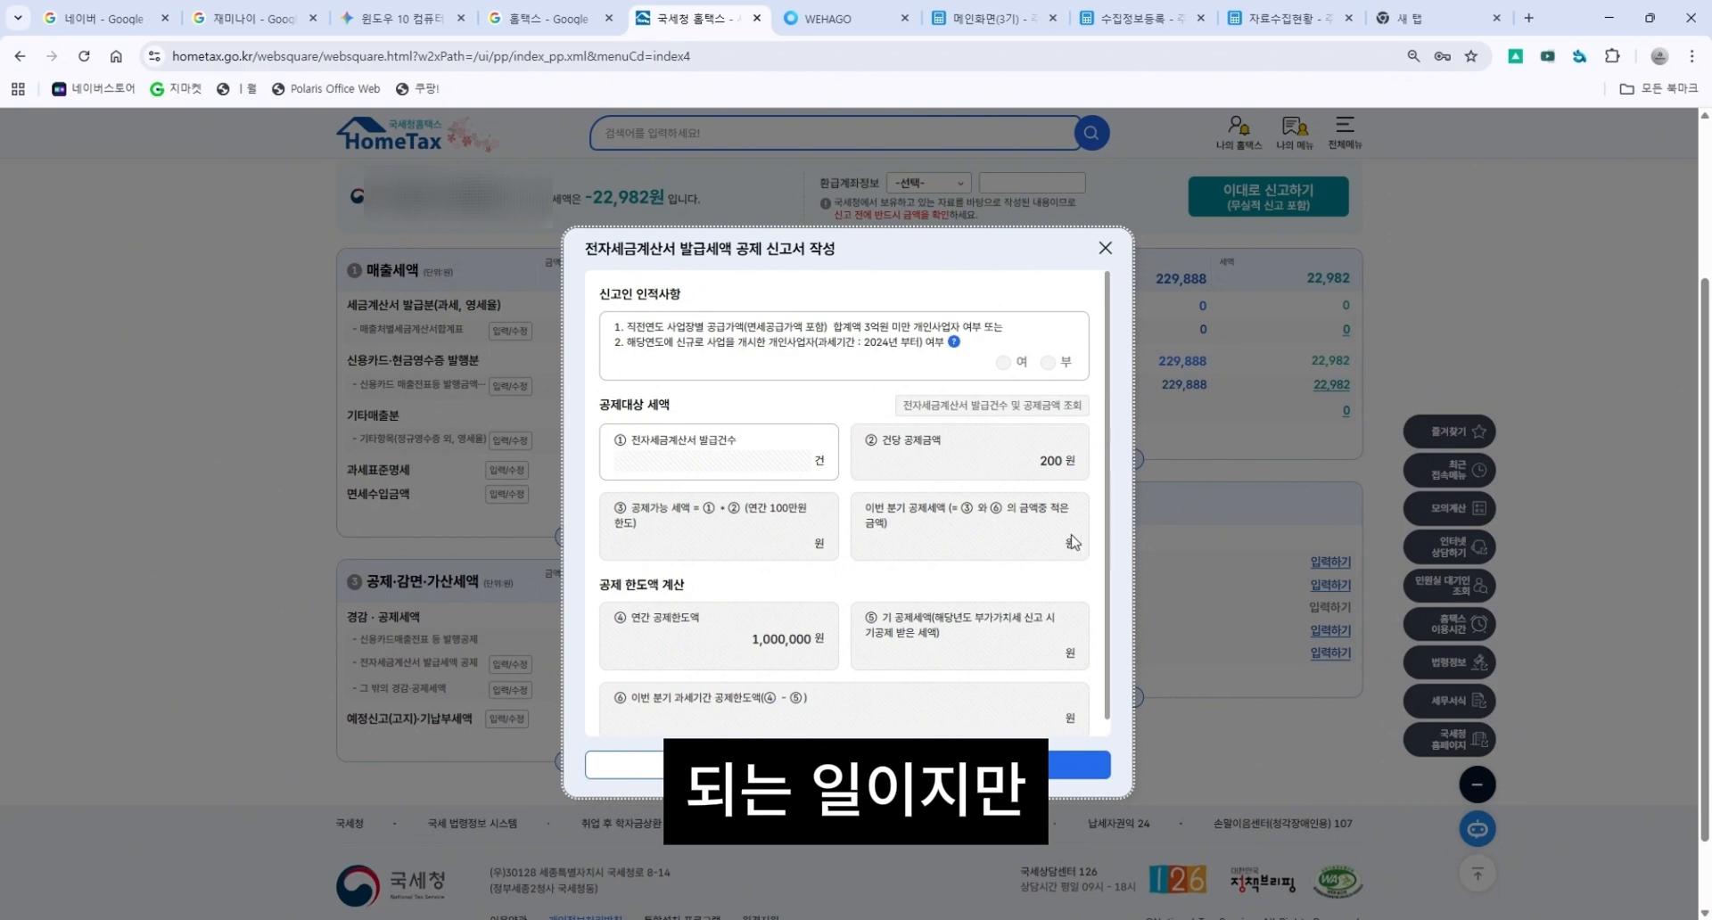
scroll(1072, 541, down, 1)
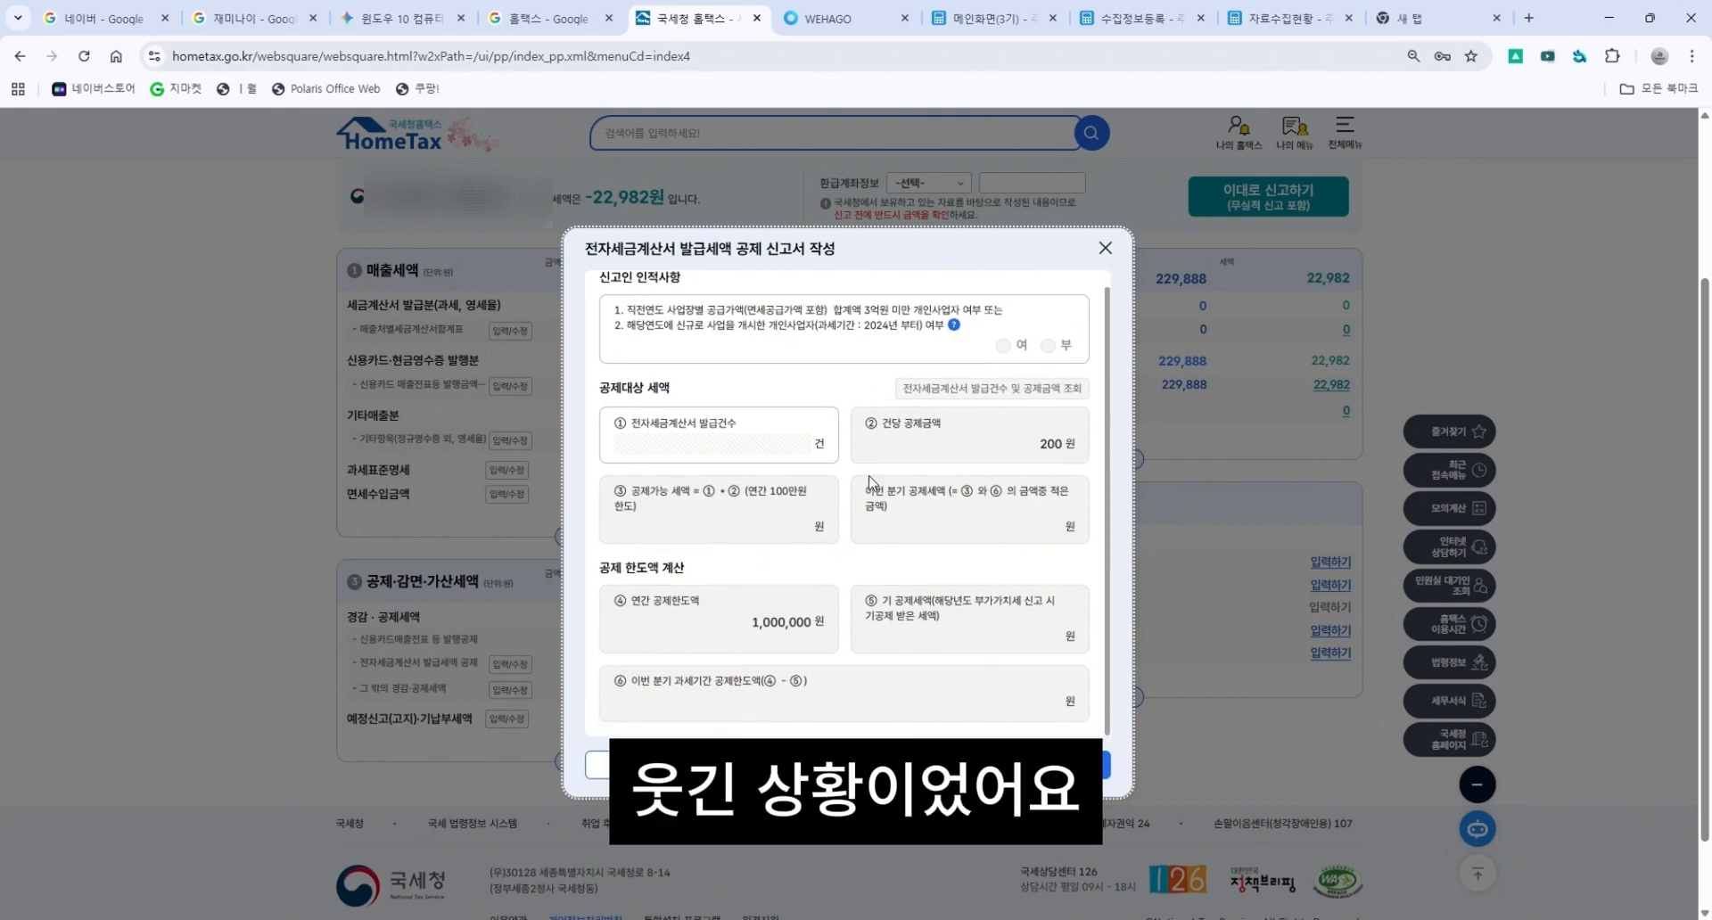
scroll(871, 611, down, 1)
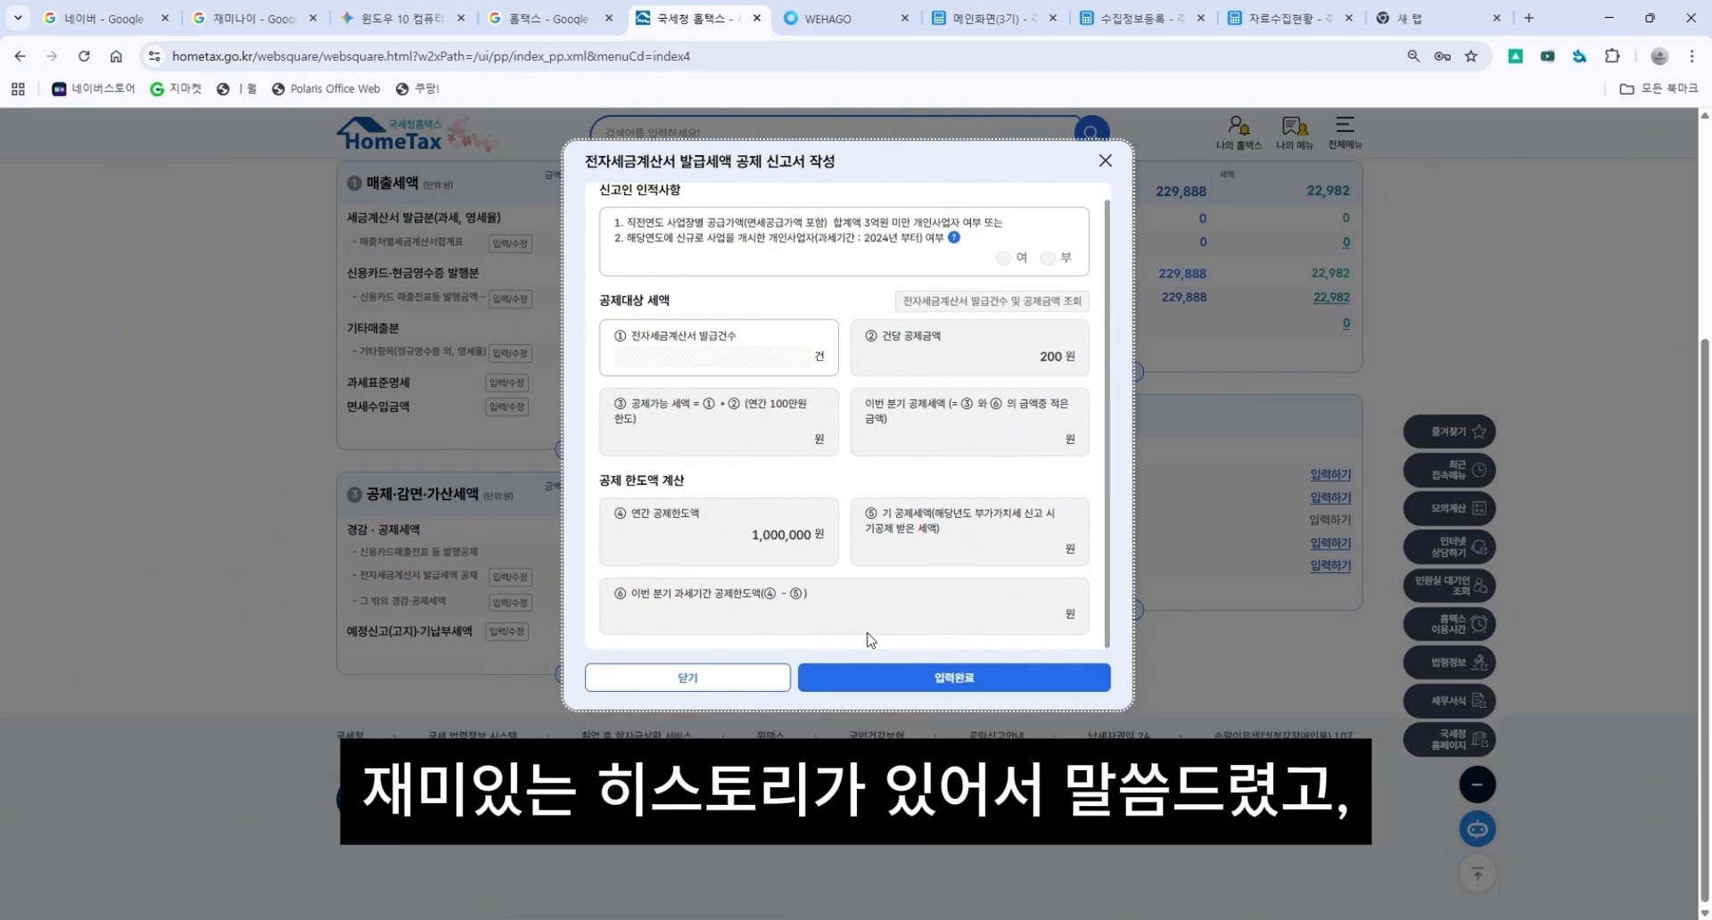
scroll(1039, 416, up, 2)
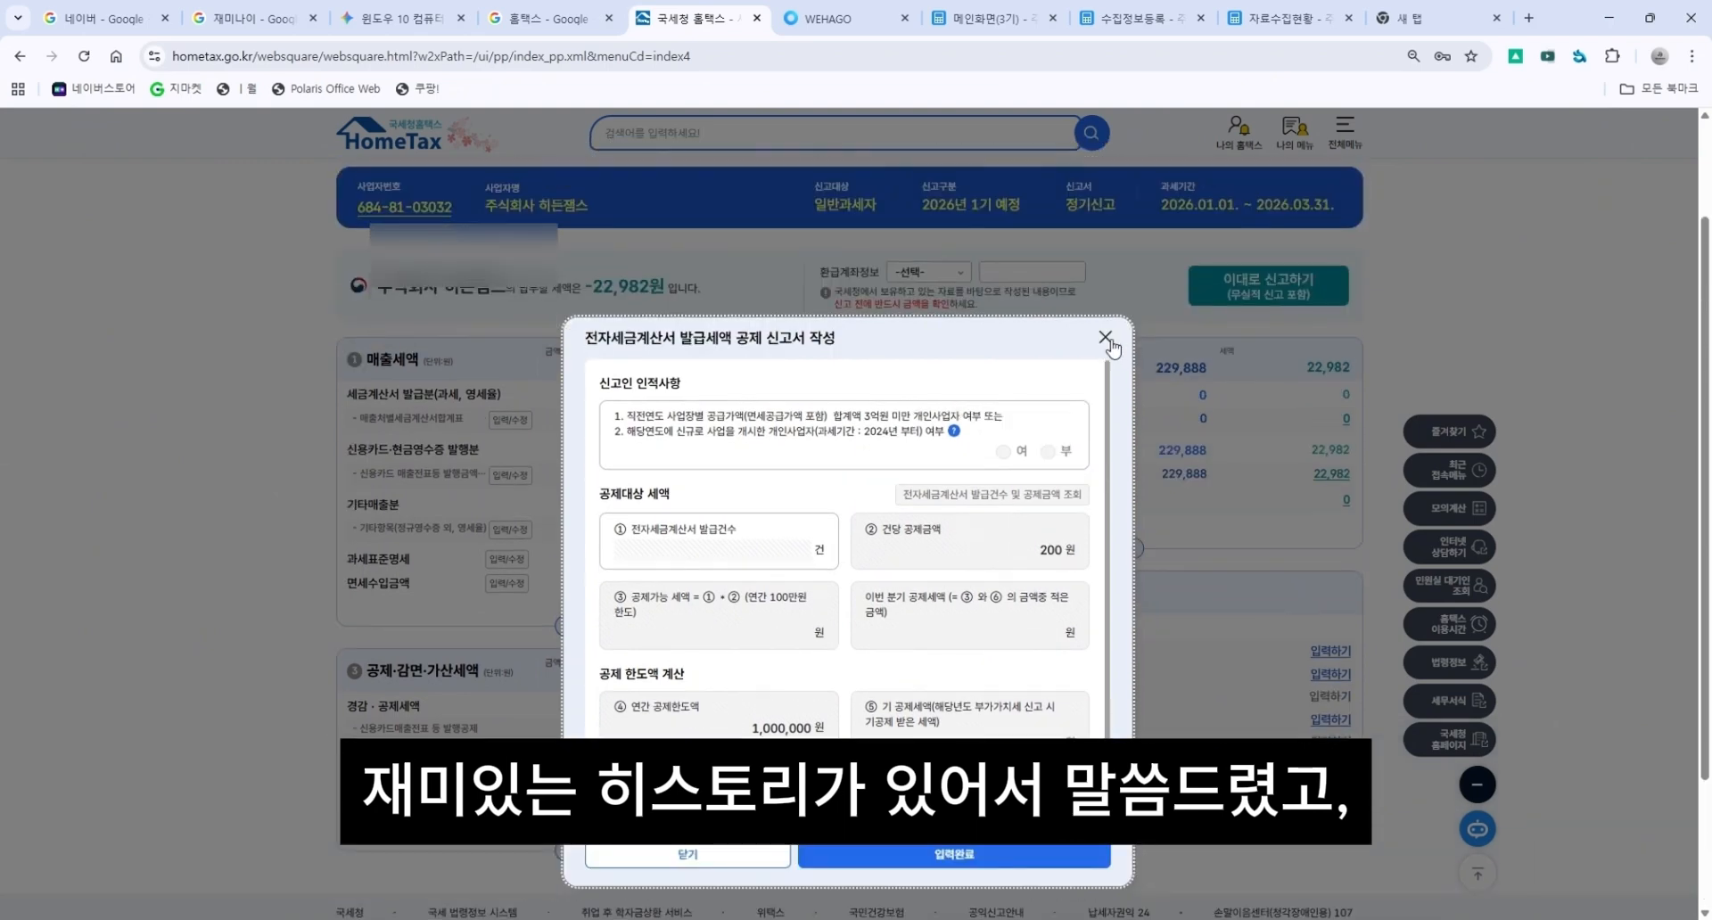
click(1105, 306)
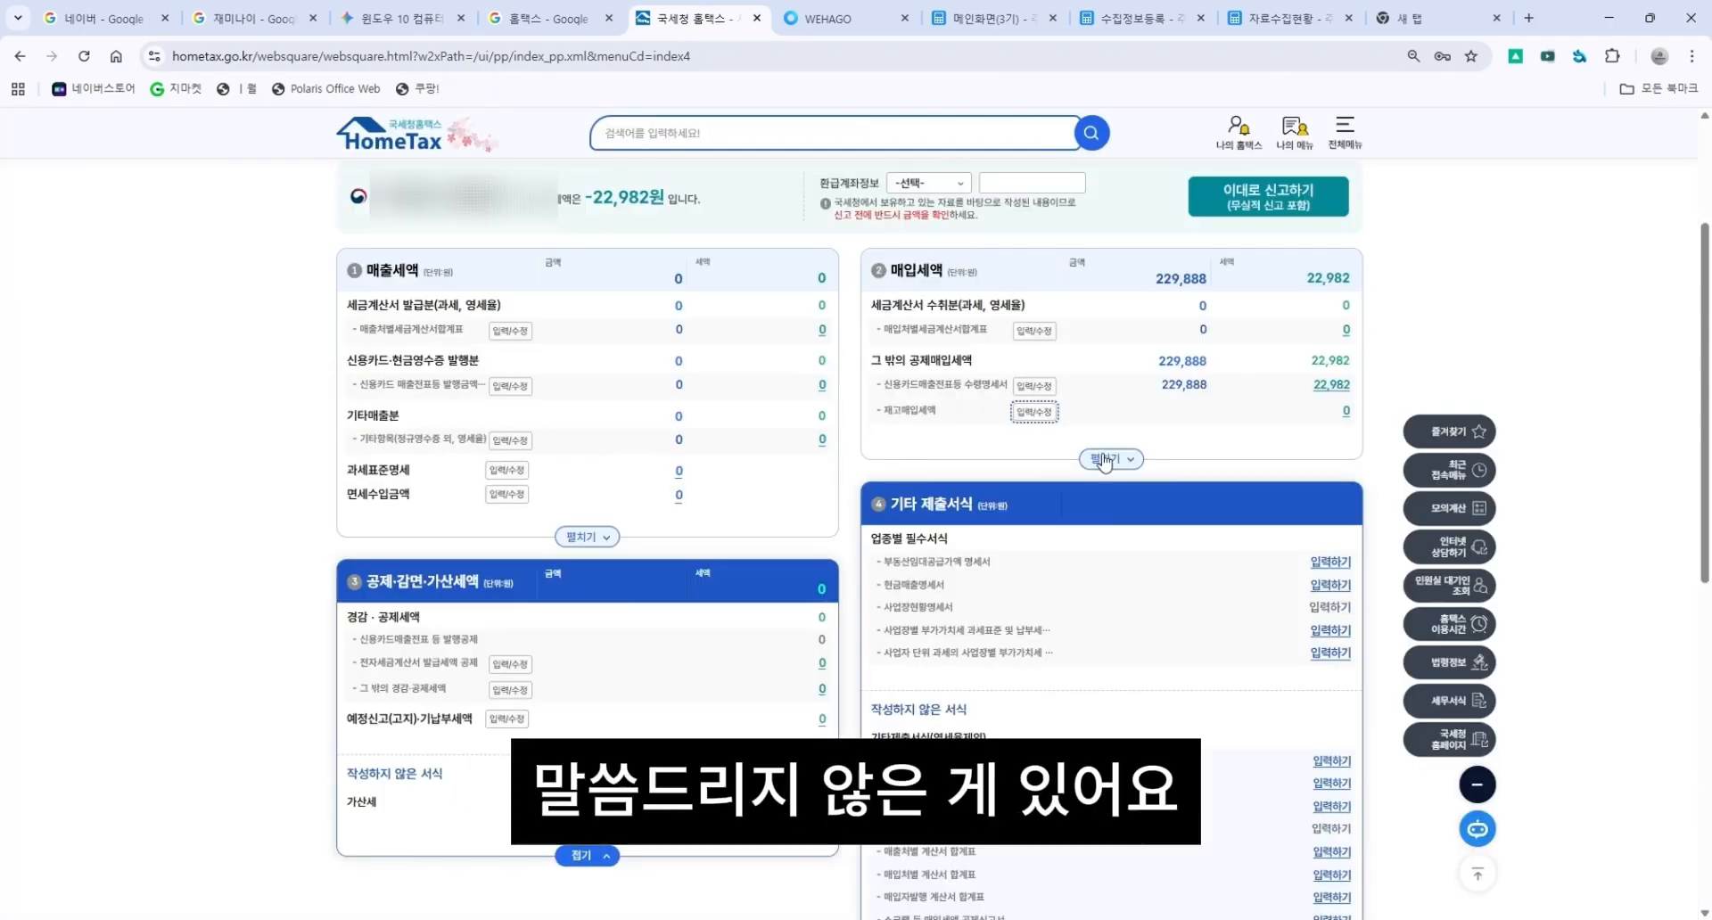
Open the other deductible purchase tax details, including inventory purchase tax, and save them.
drag(947, 415, 901, 425)
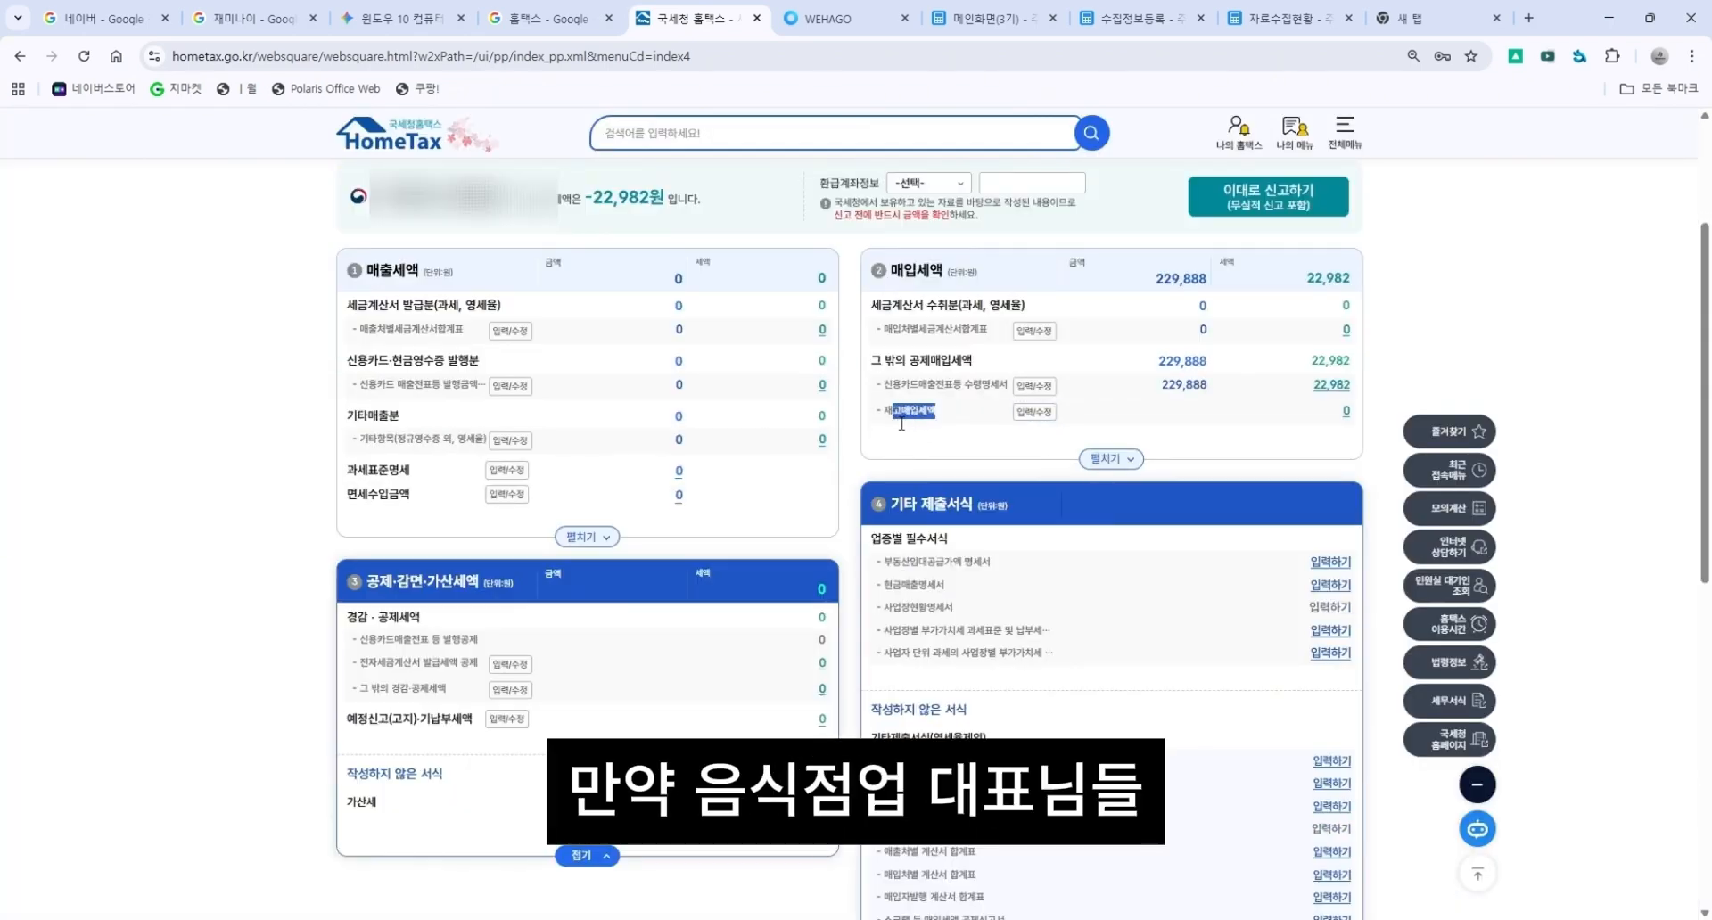
click(971, 423)
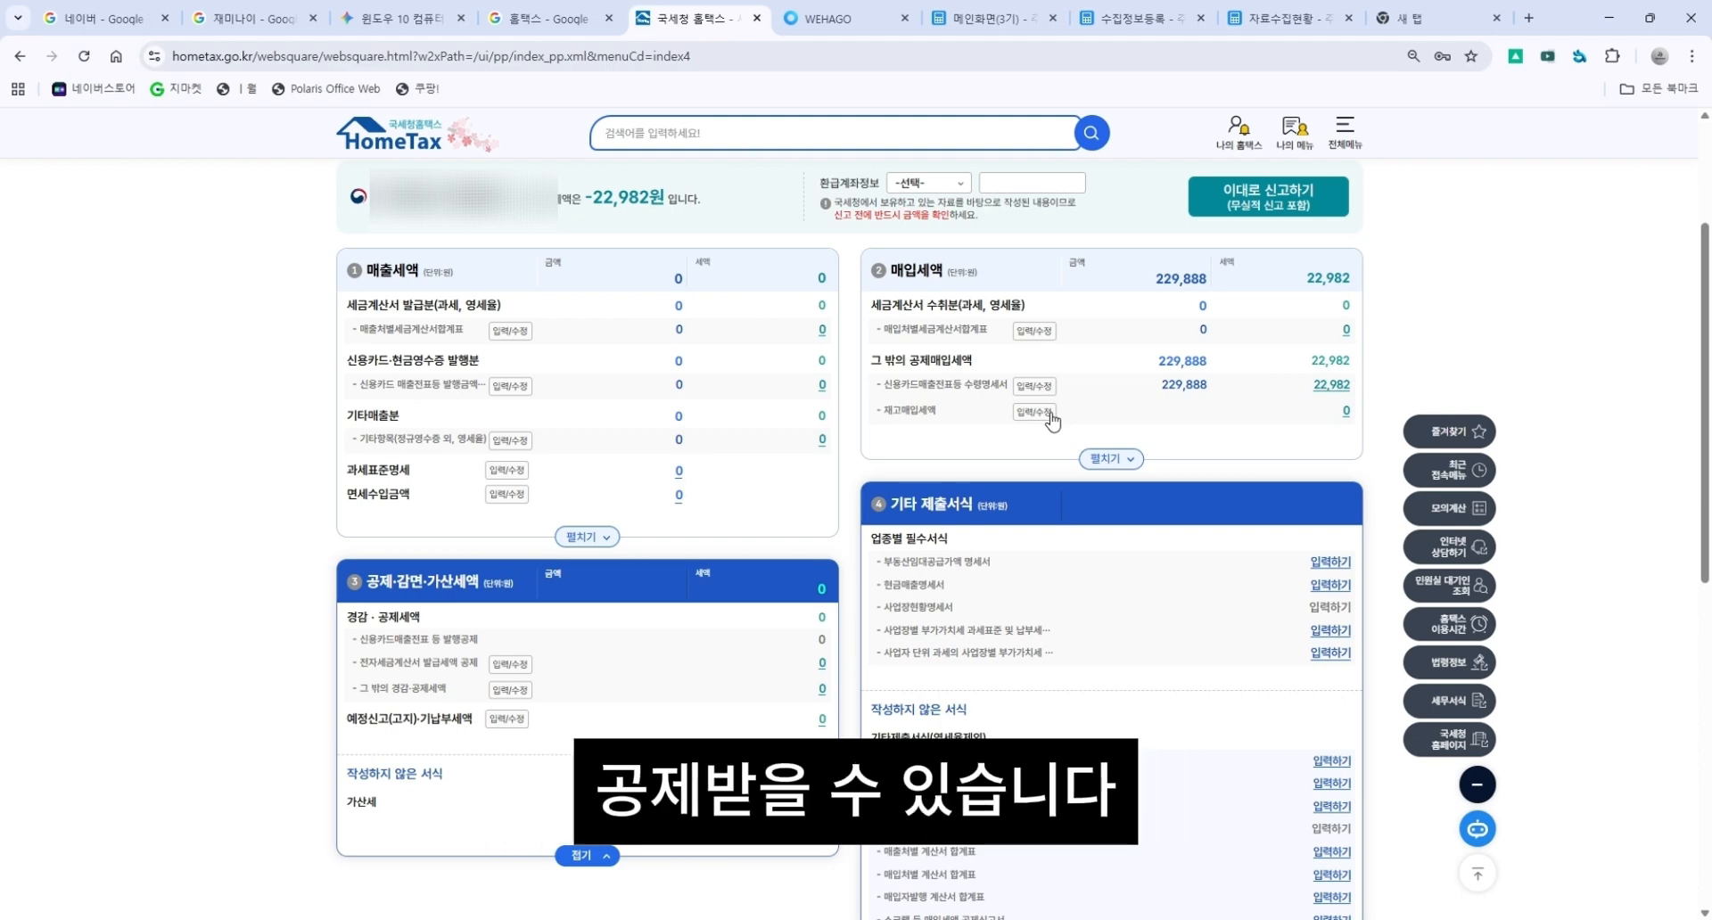
click(1053, 414)
click(1104, 249)
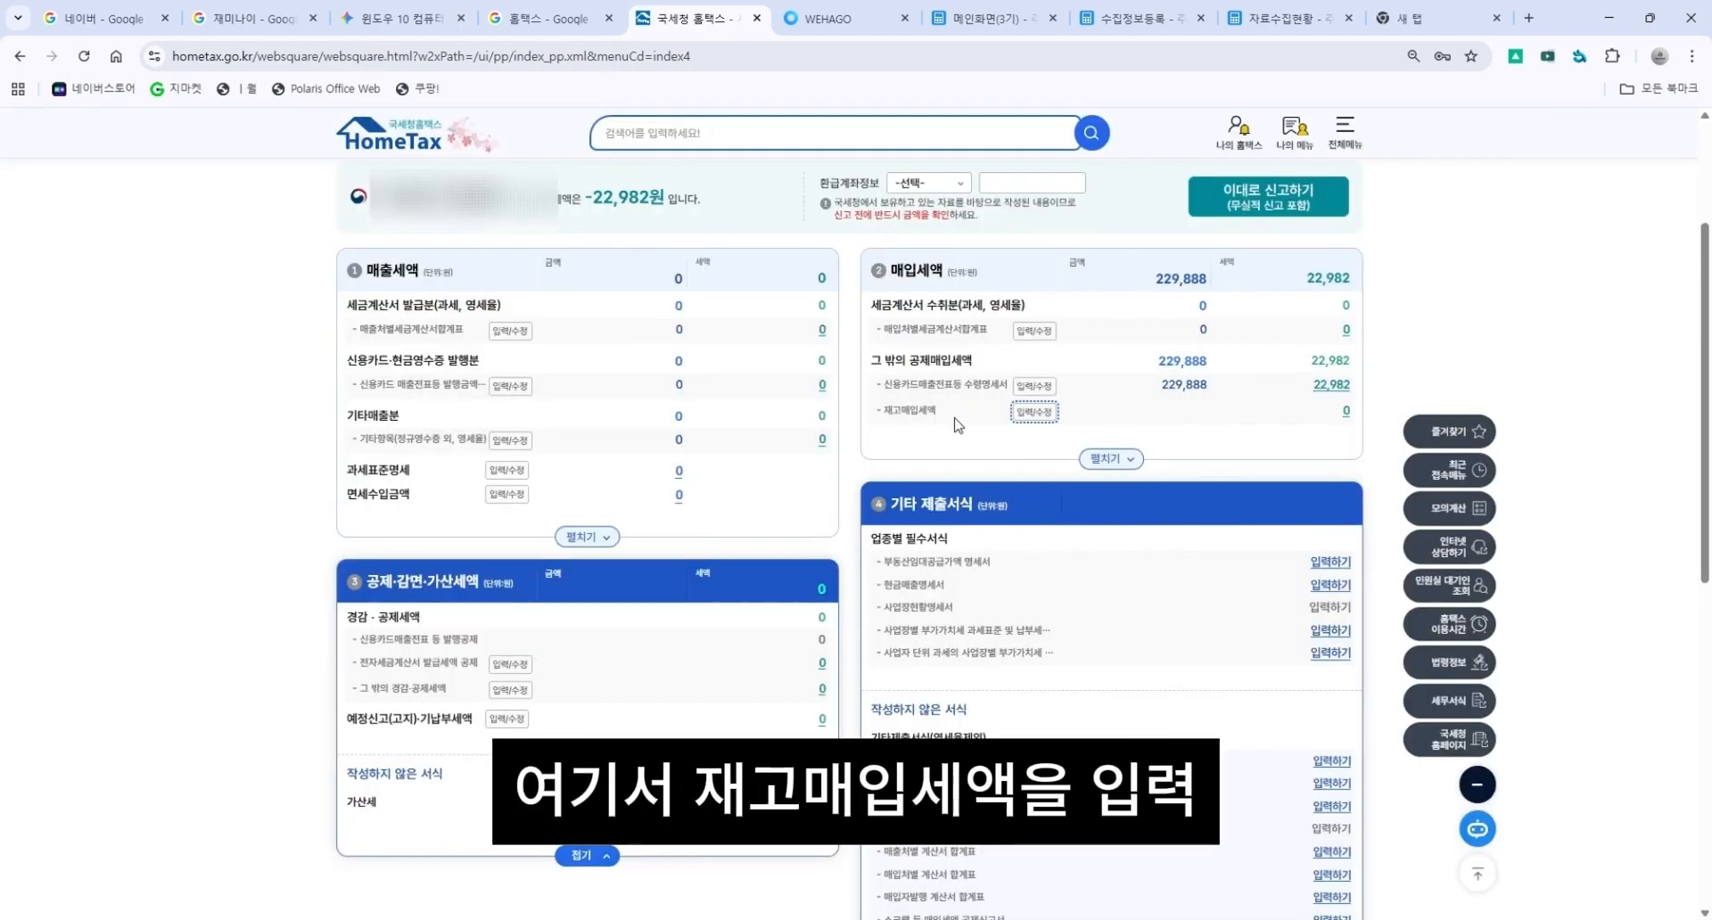
click(1034, 412)
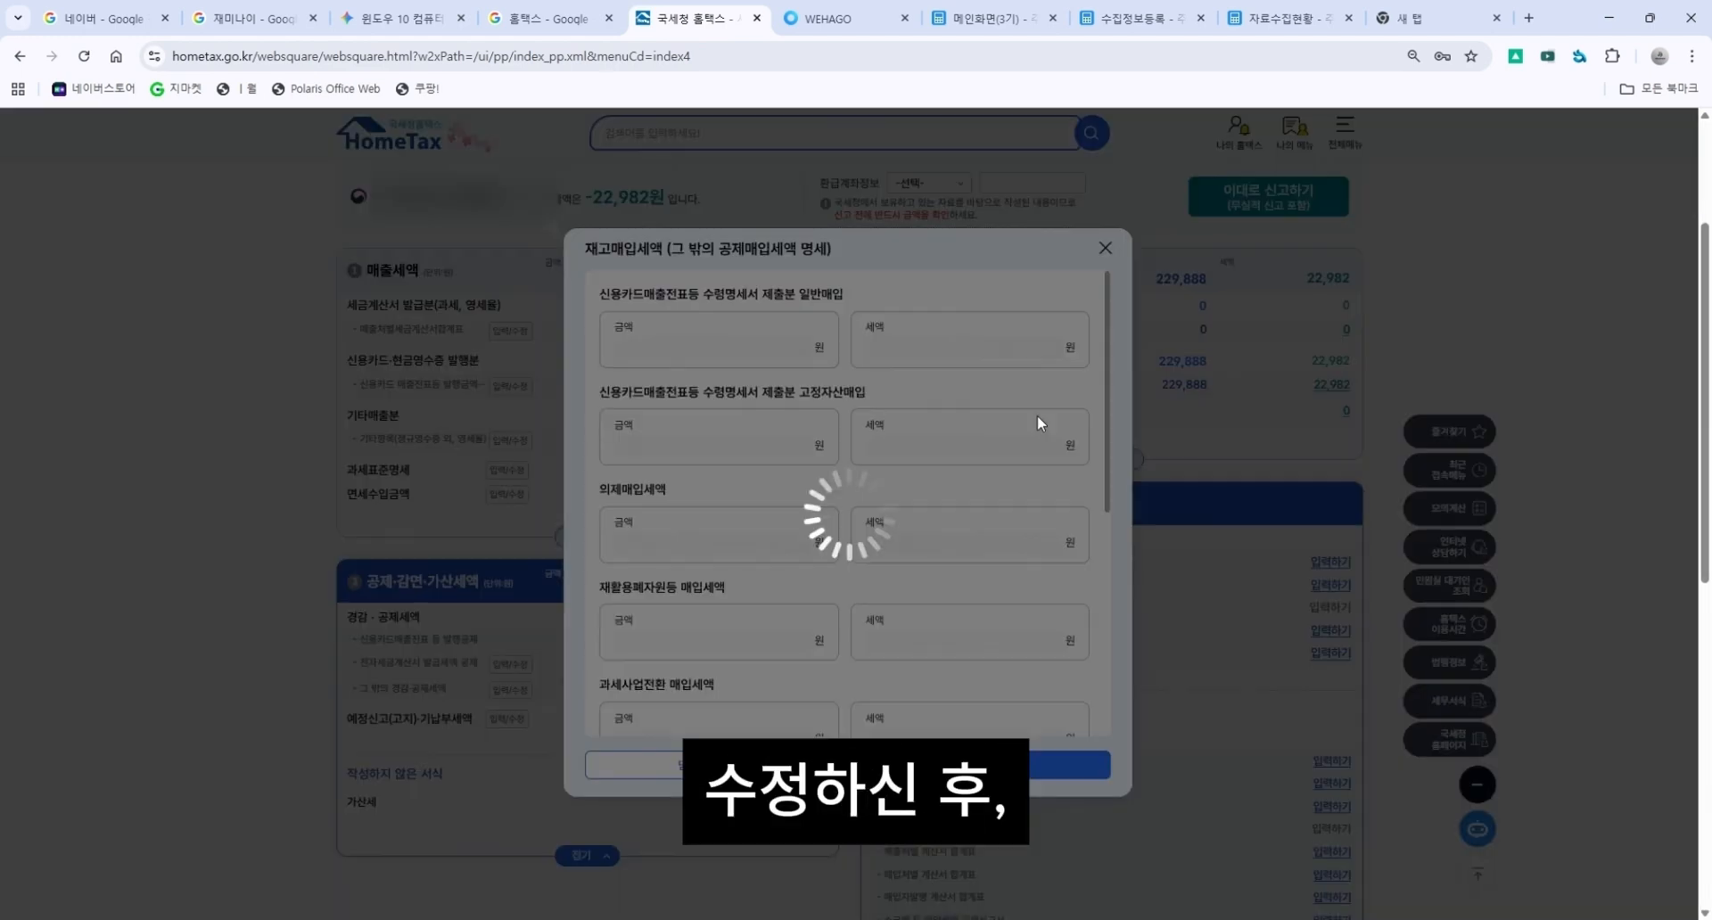
scroll(712, 455, up, 1)
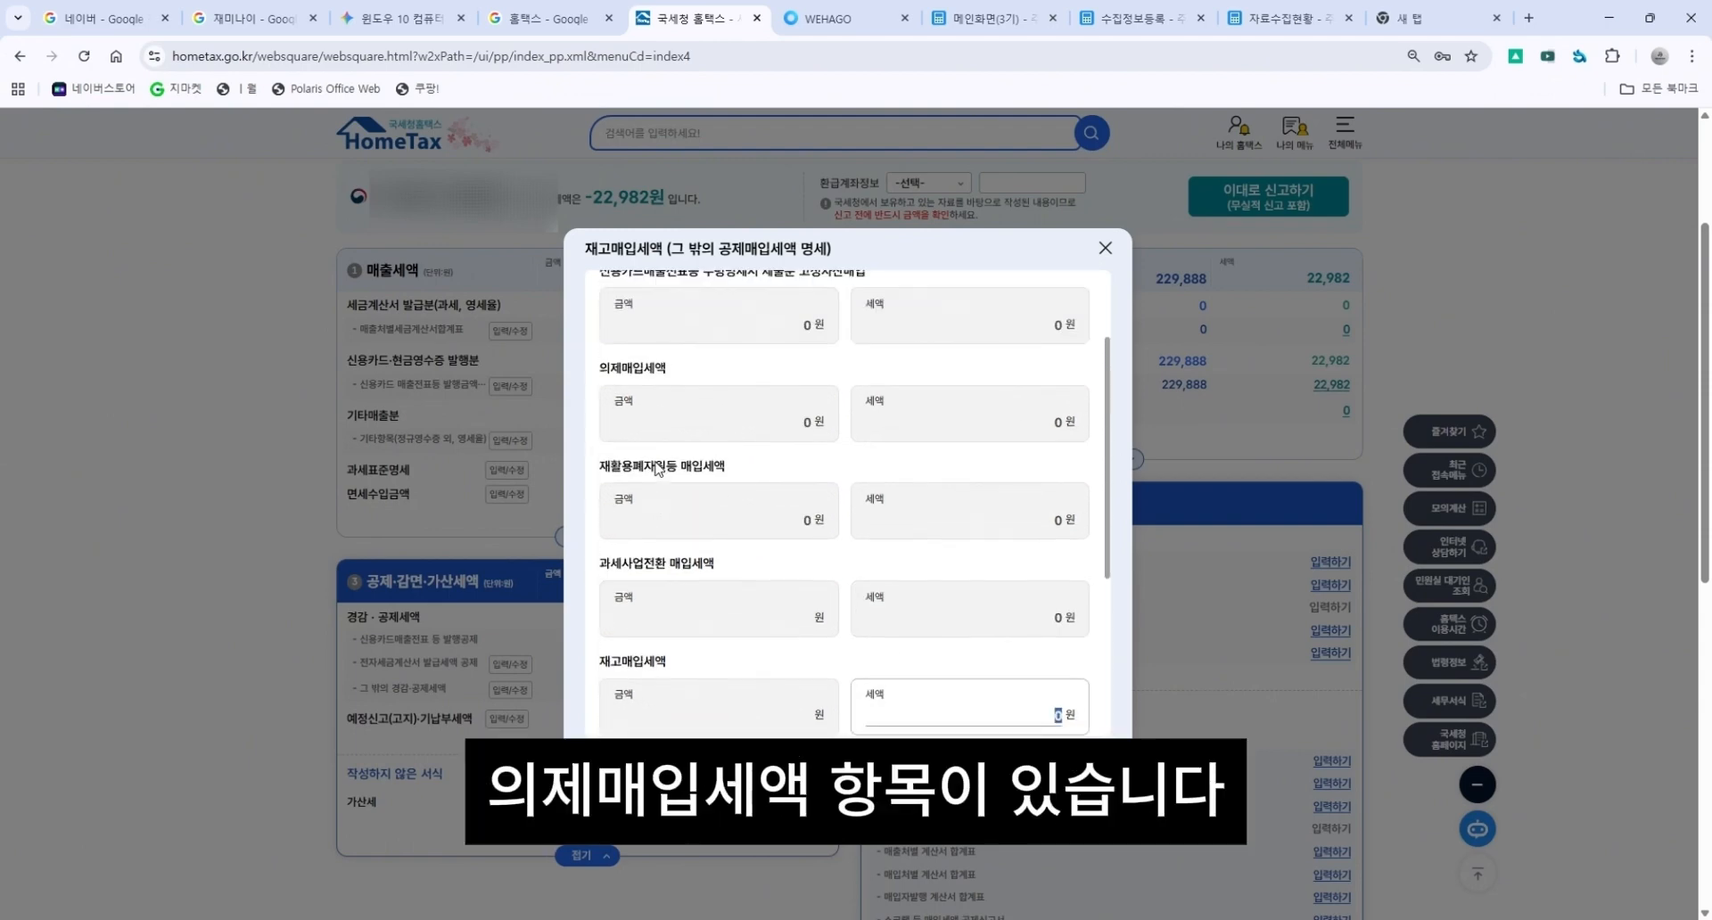
drag(601, 419, 732, 423)
click(734, 424)
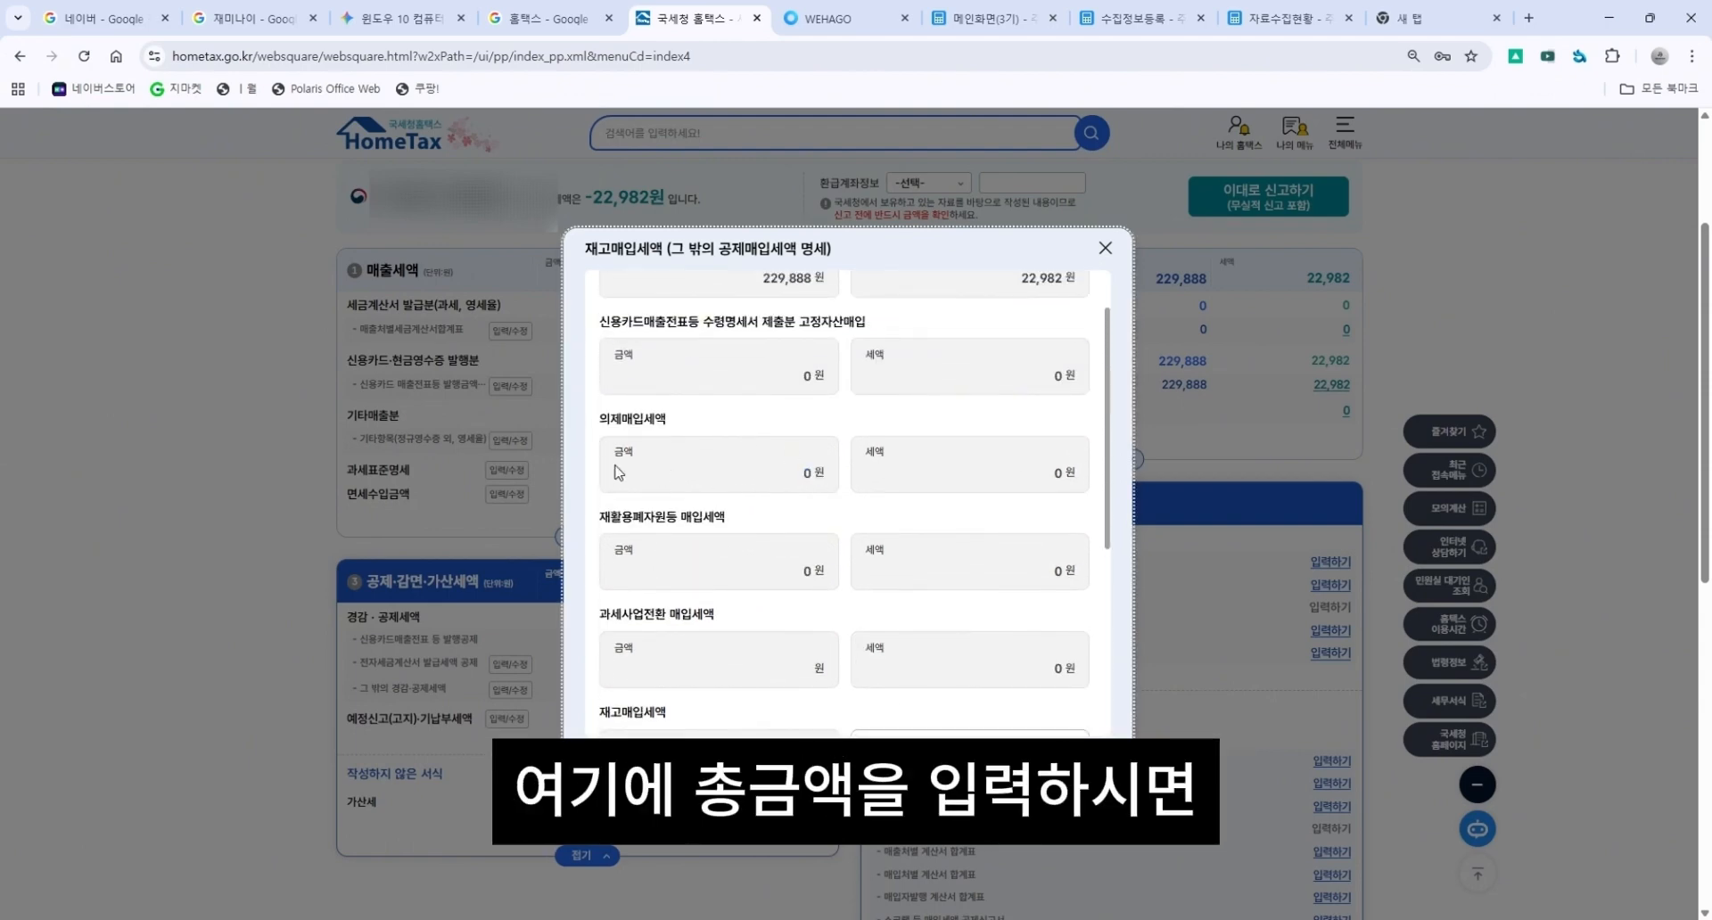
drag(865, 452, 1014, 470)
click(1081, 482)
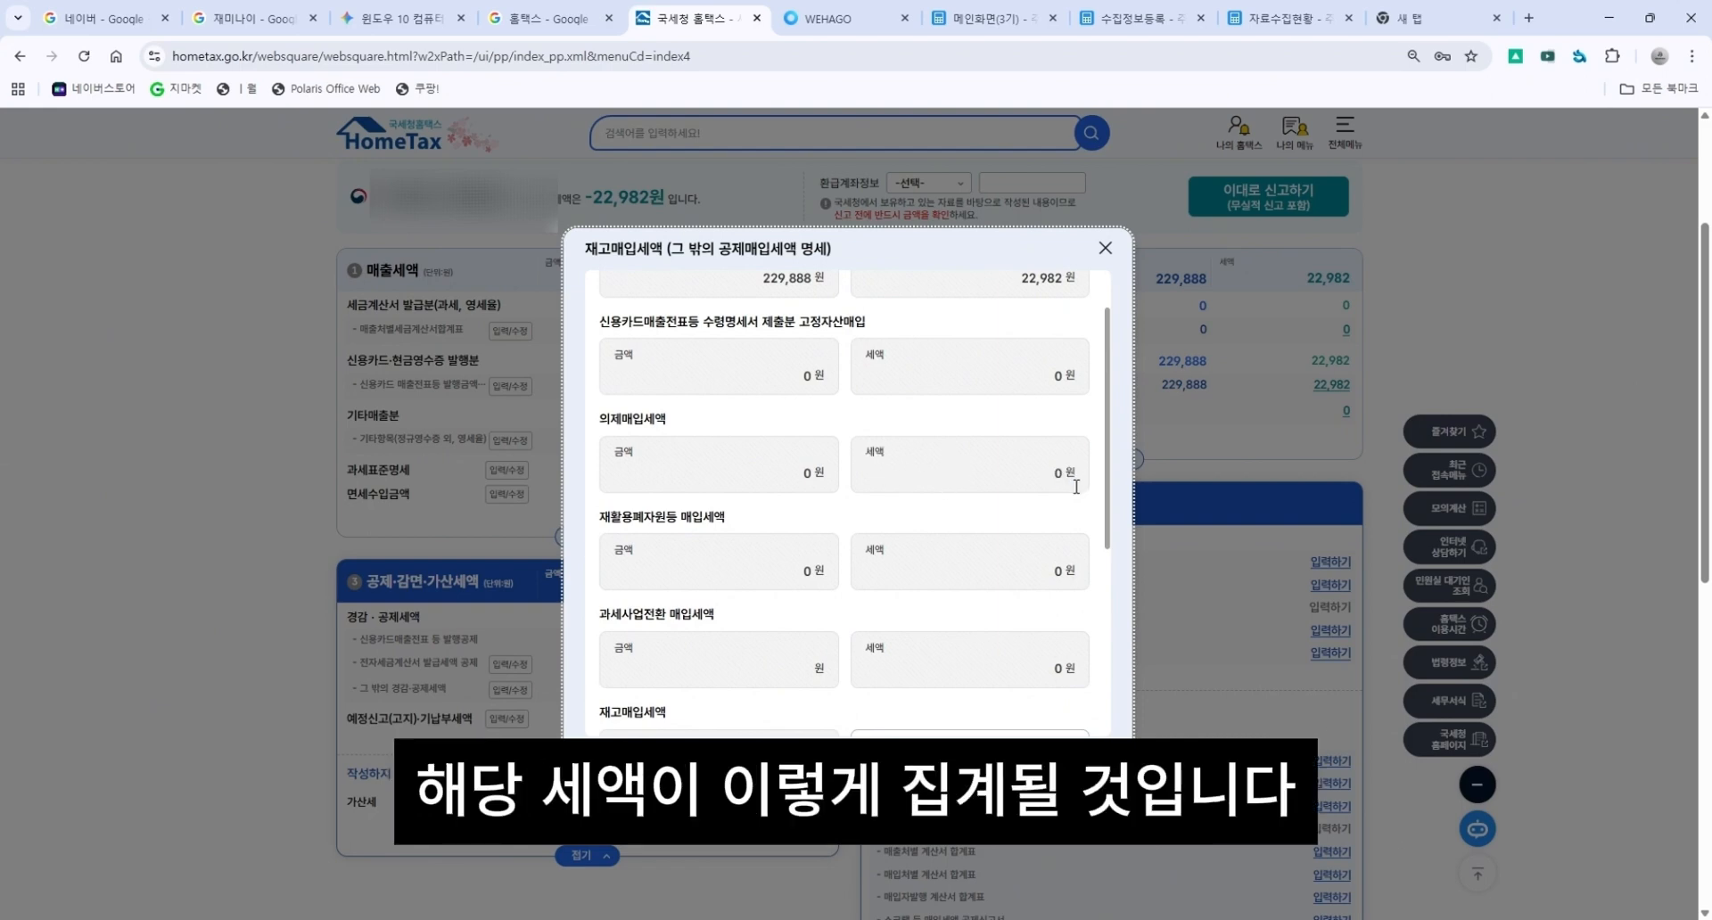
scroll(1076, 488, up, 1)
click(886, 768)
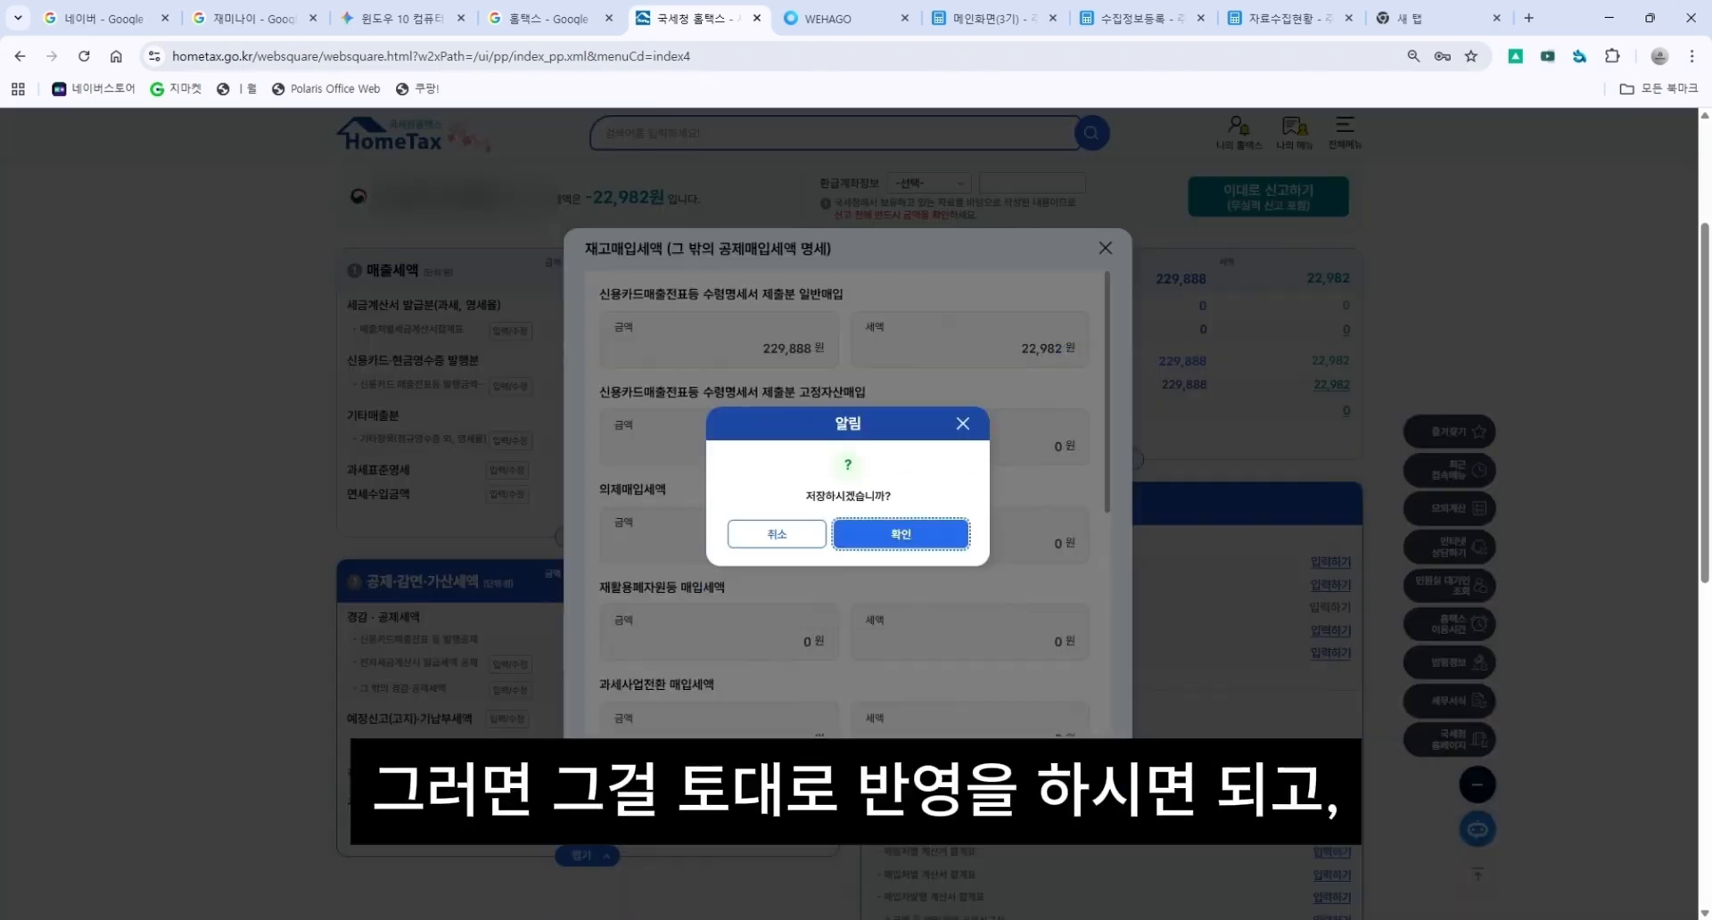
click(891, 532)
click(891, 532)
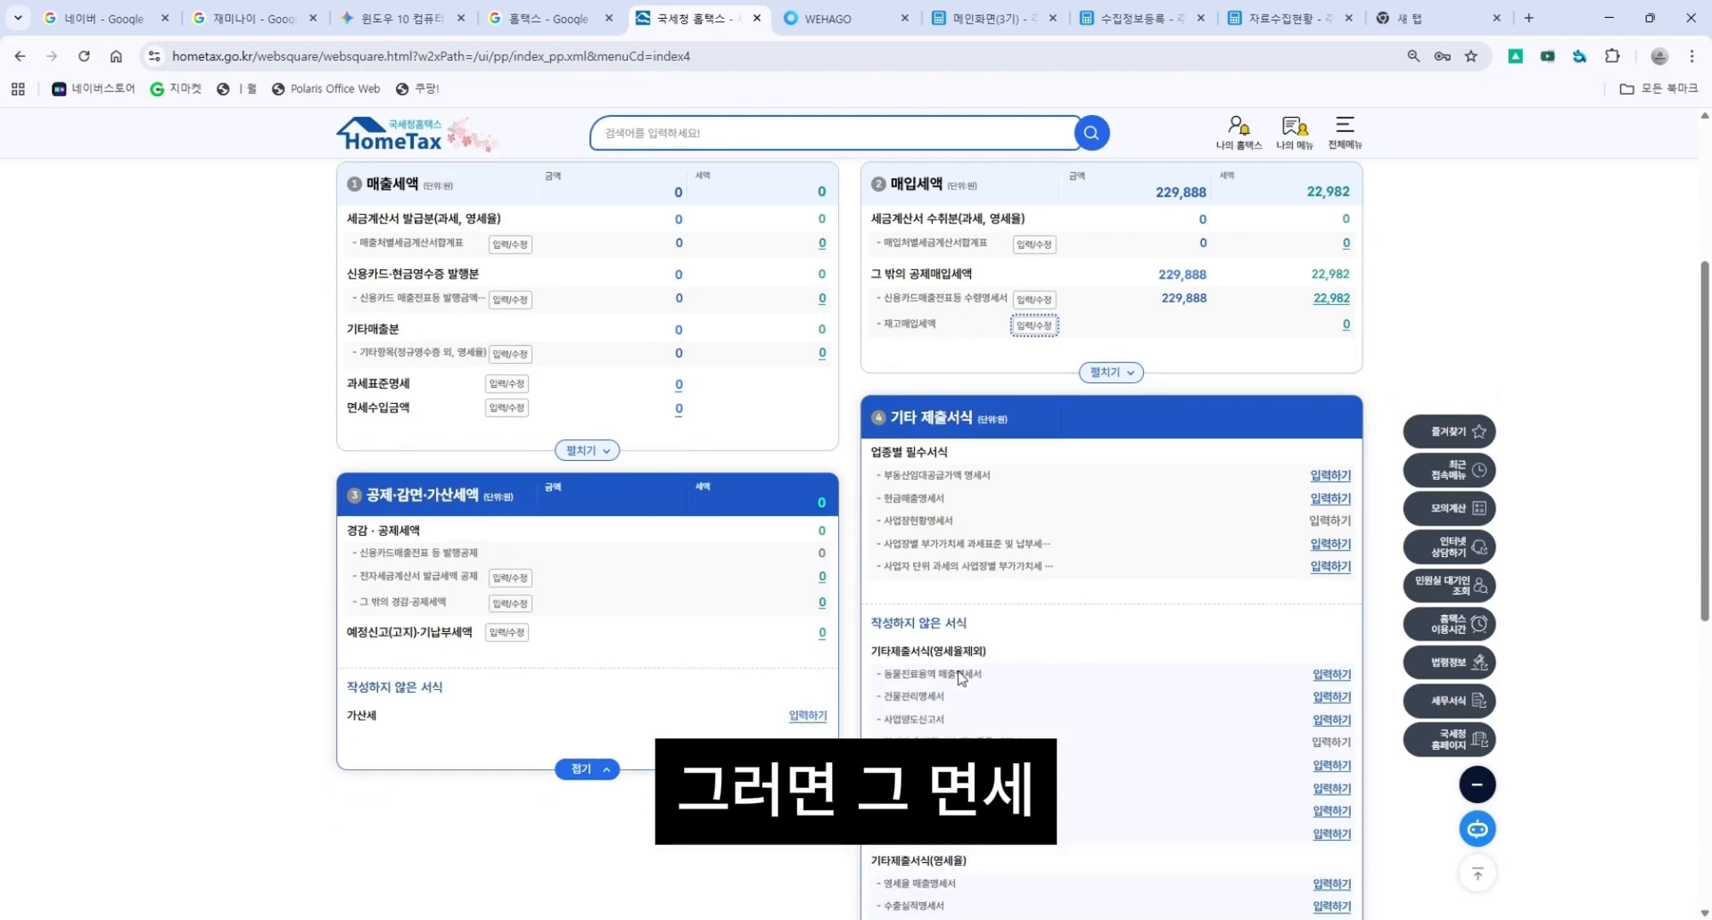
Expand the purchase tax and other submission form sections to examine the unfiled forms.
scroll(958, 678, down, 1)
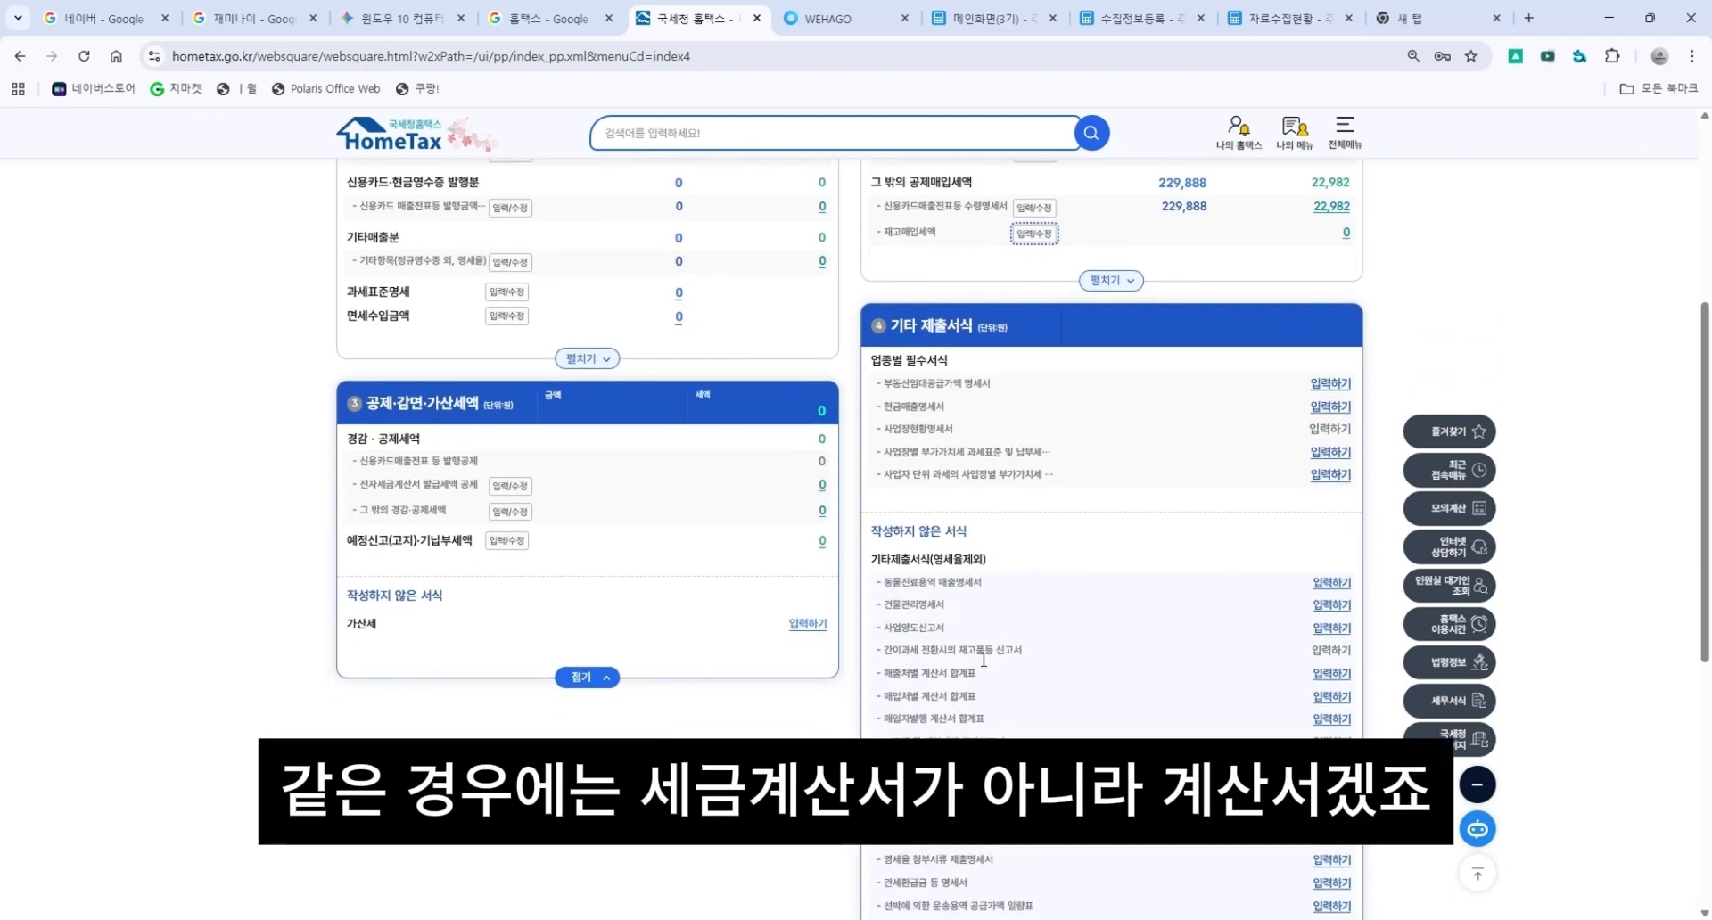
click(1110, 280)
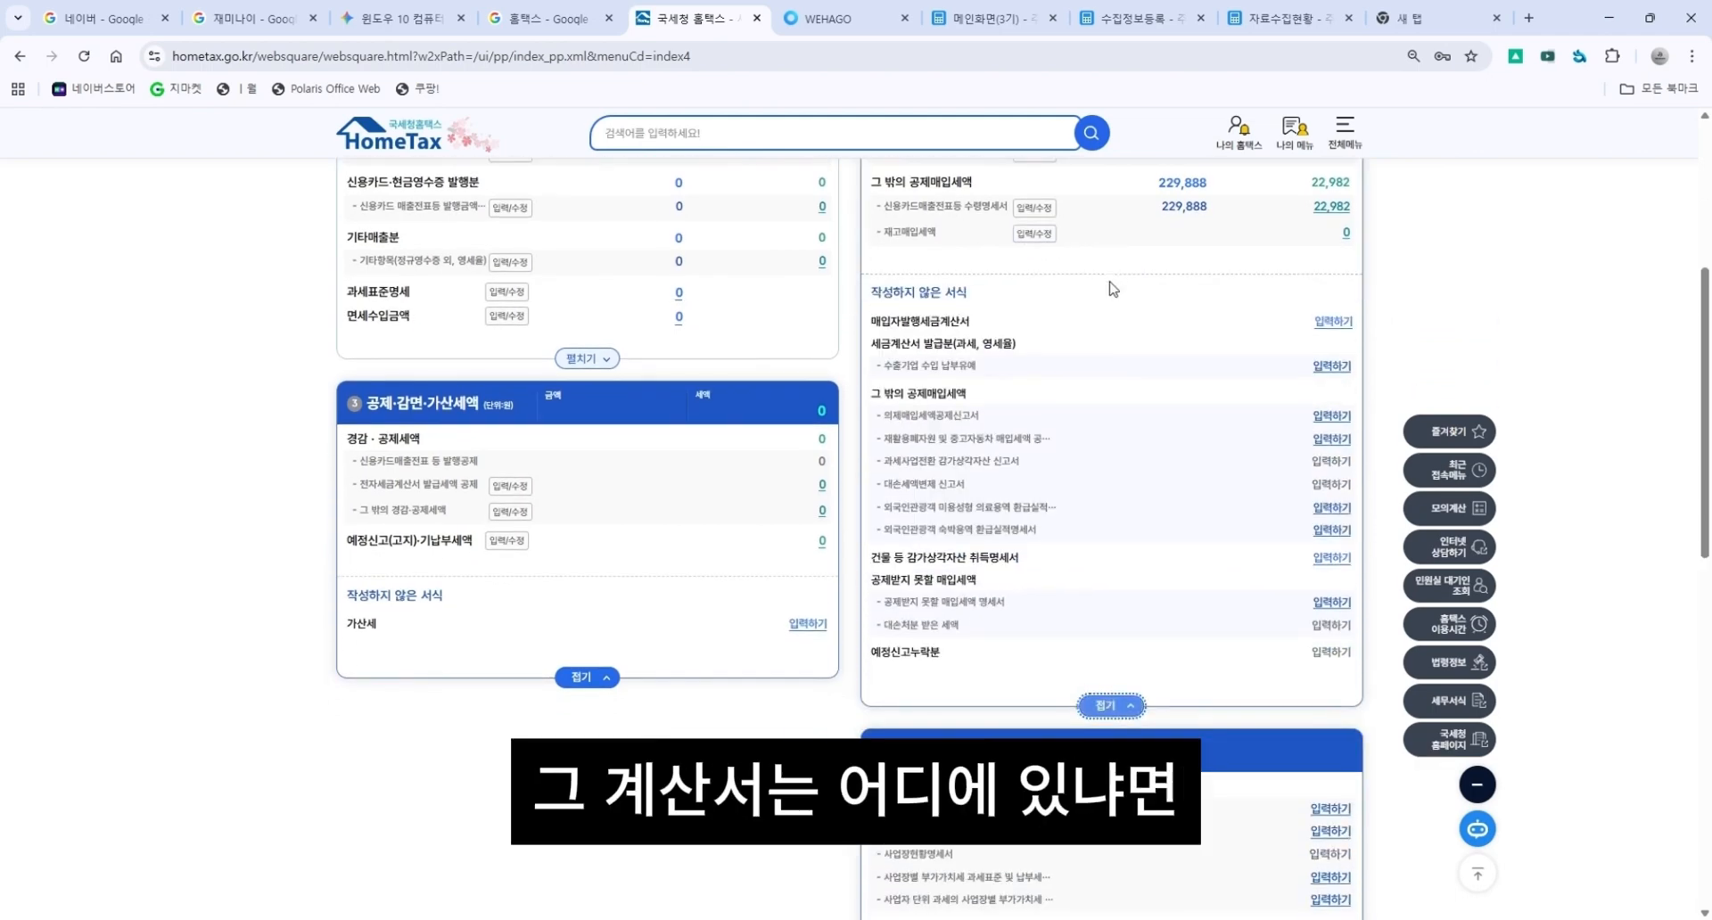
click(1109, 703)
scroll(1082, 623, down, 4)
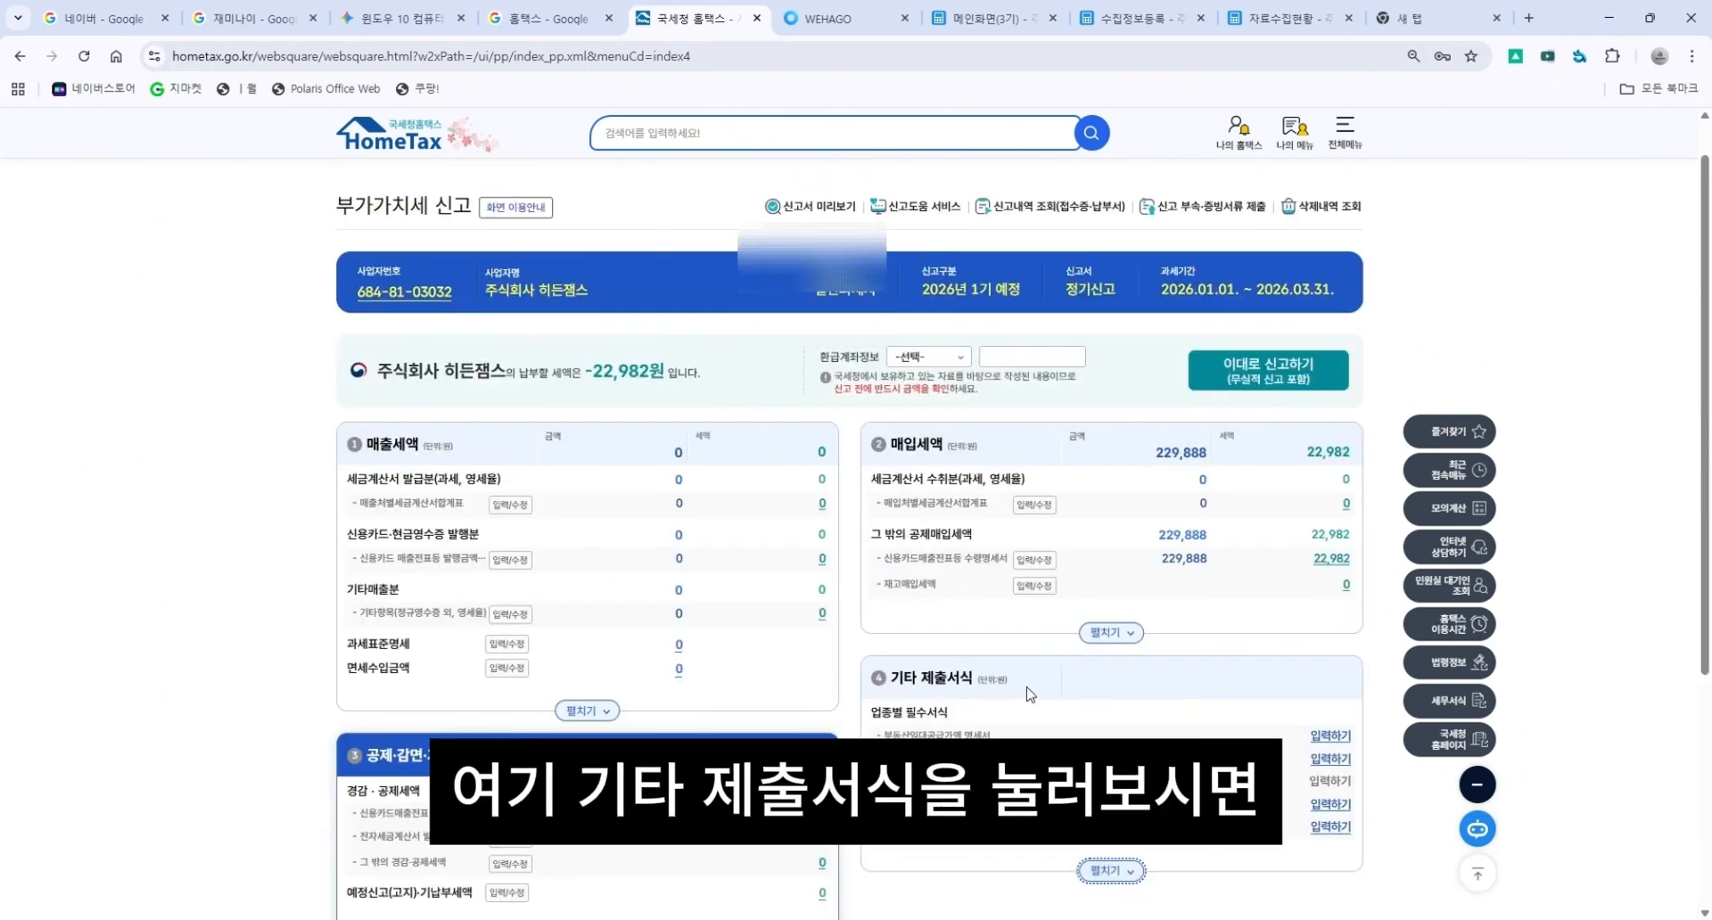
scroll(1123, 709, down, 3)
click(1120, 702)
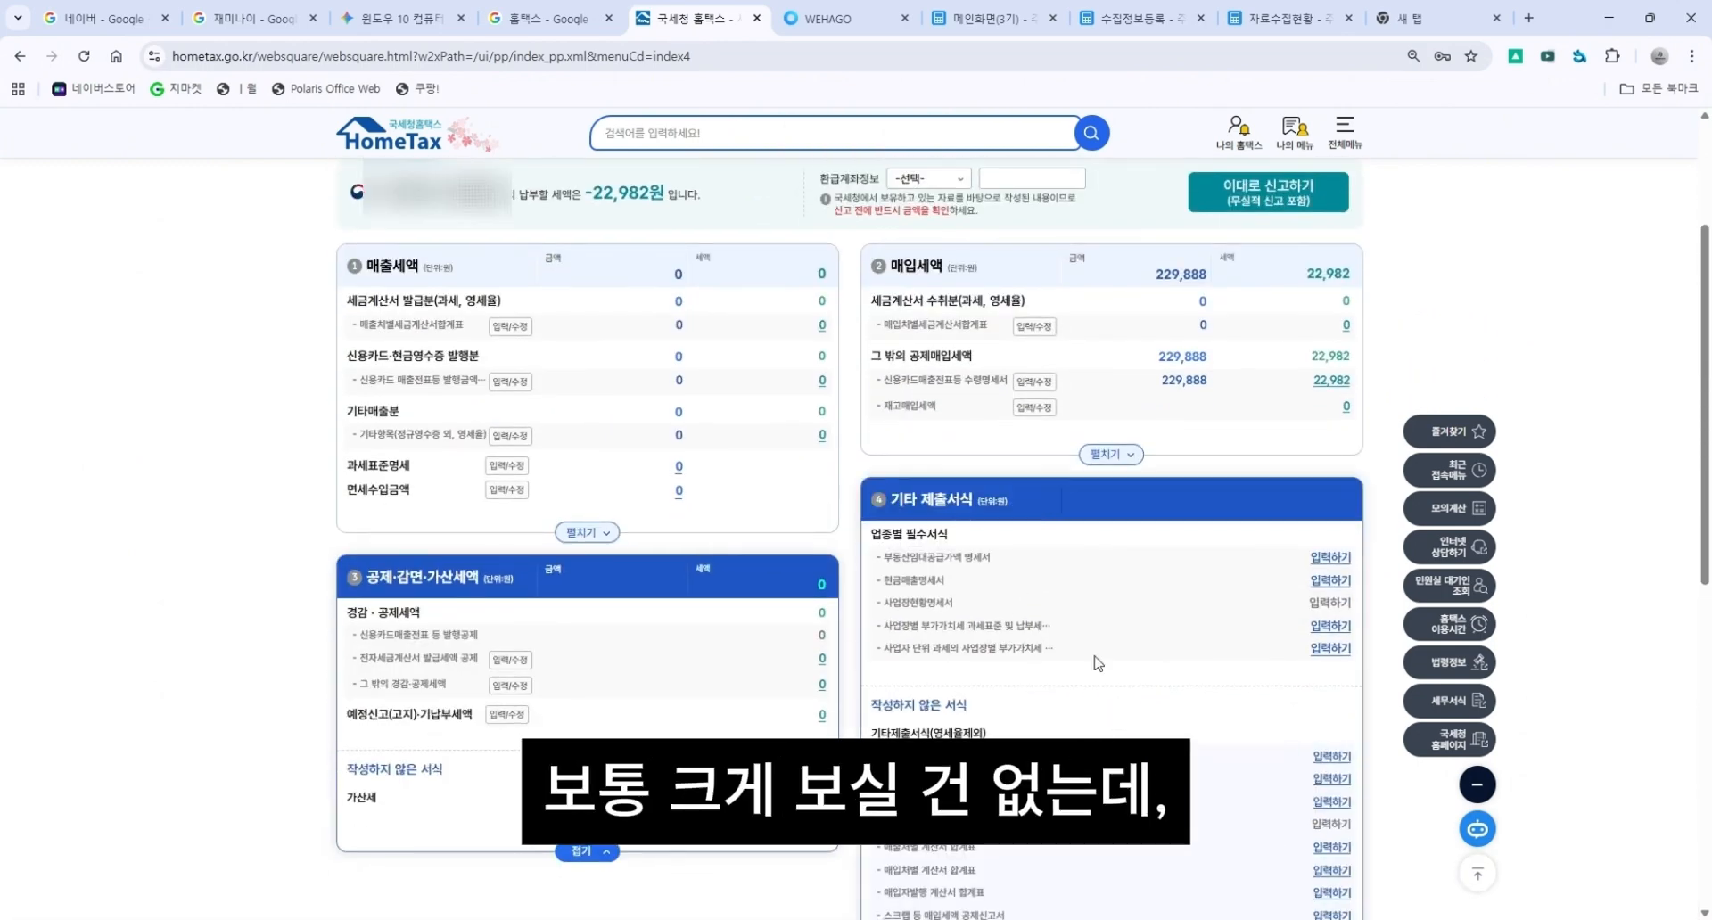
scroll(969, 648, down, 3)
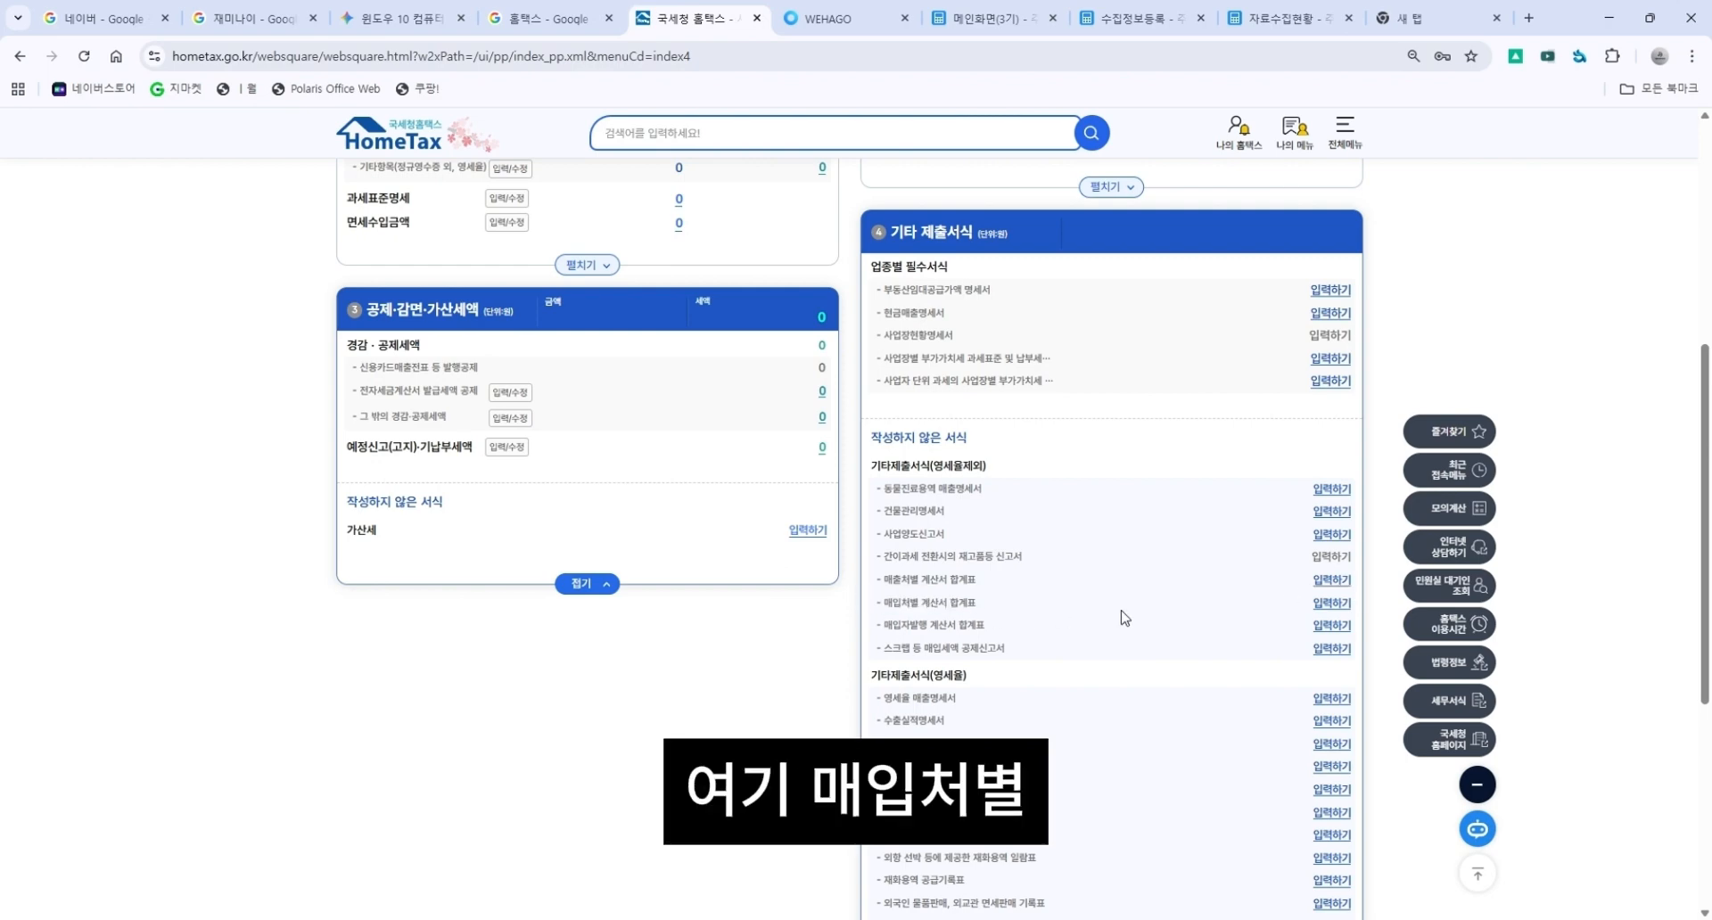
Open the summary of invoices received by supplier and try to load the electronic invoices.
click(1330, 605)
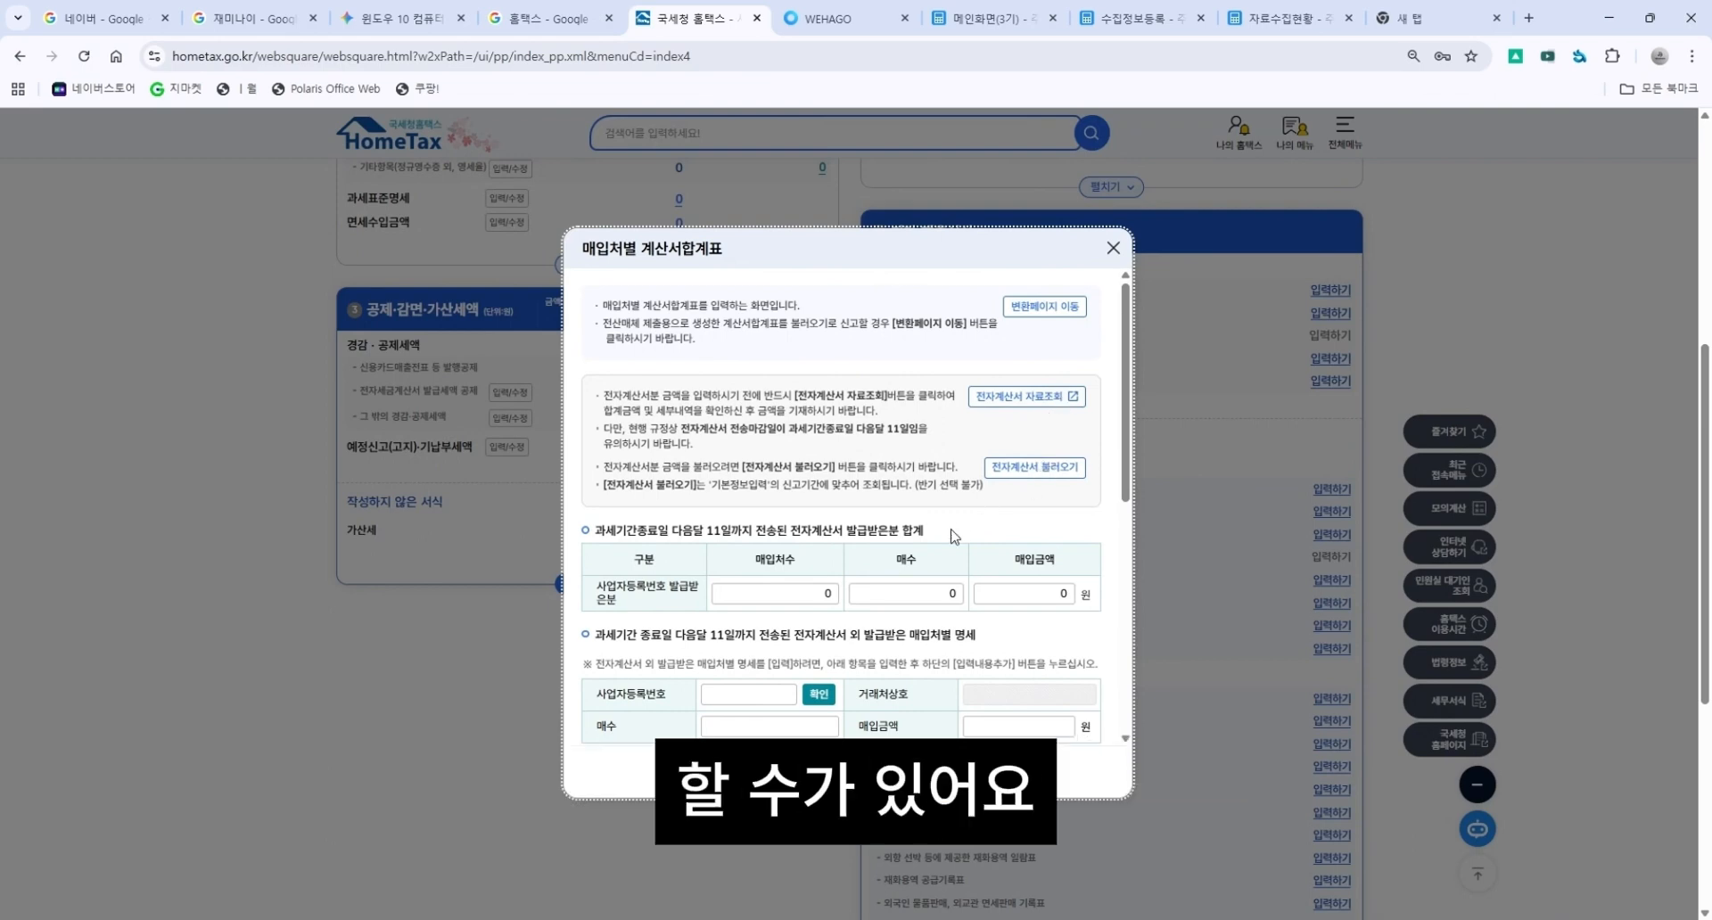
scroll(954, 535, down, 1)
click(1034, 378)
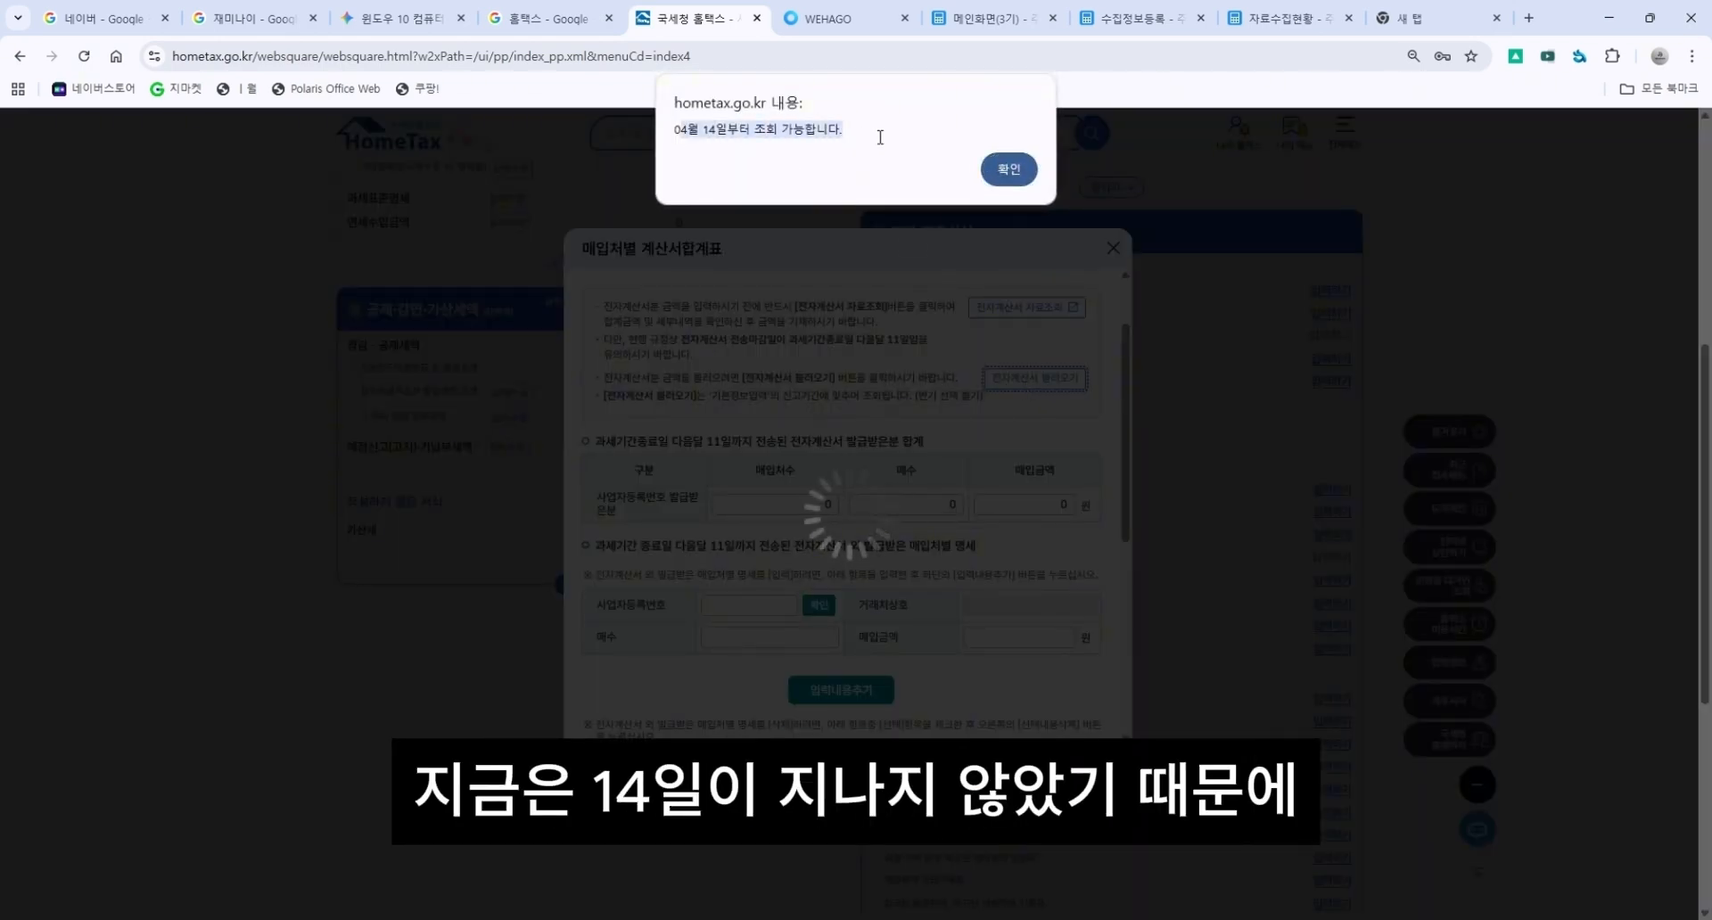
click(993, 168)
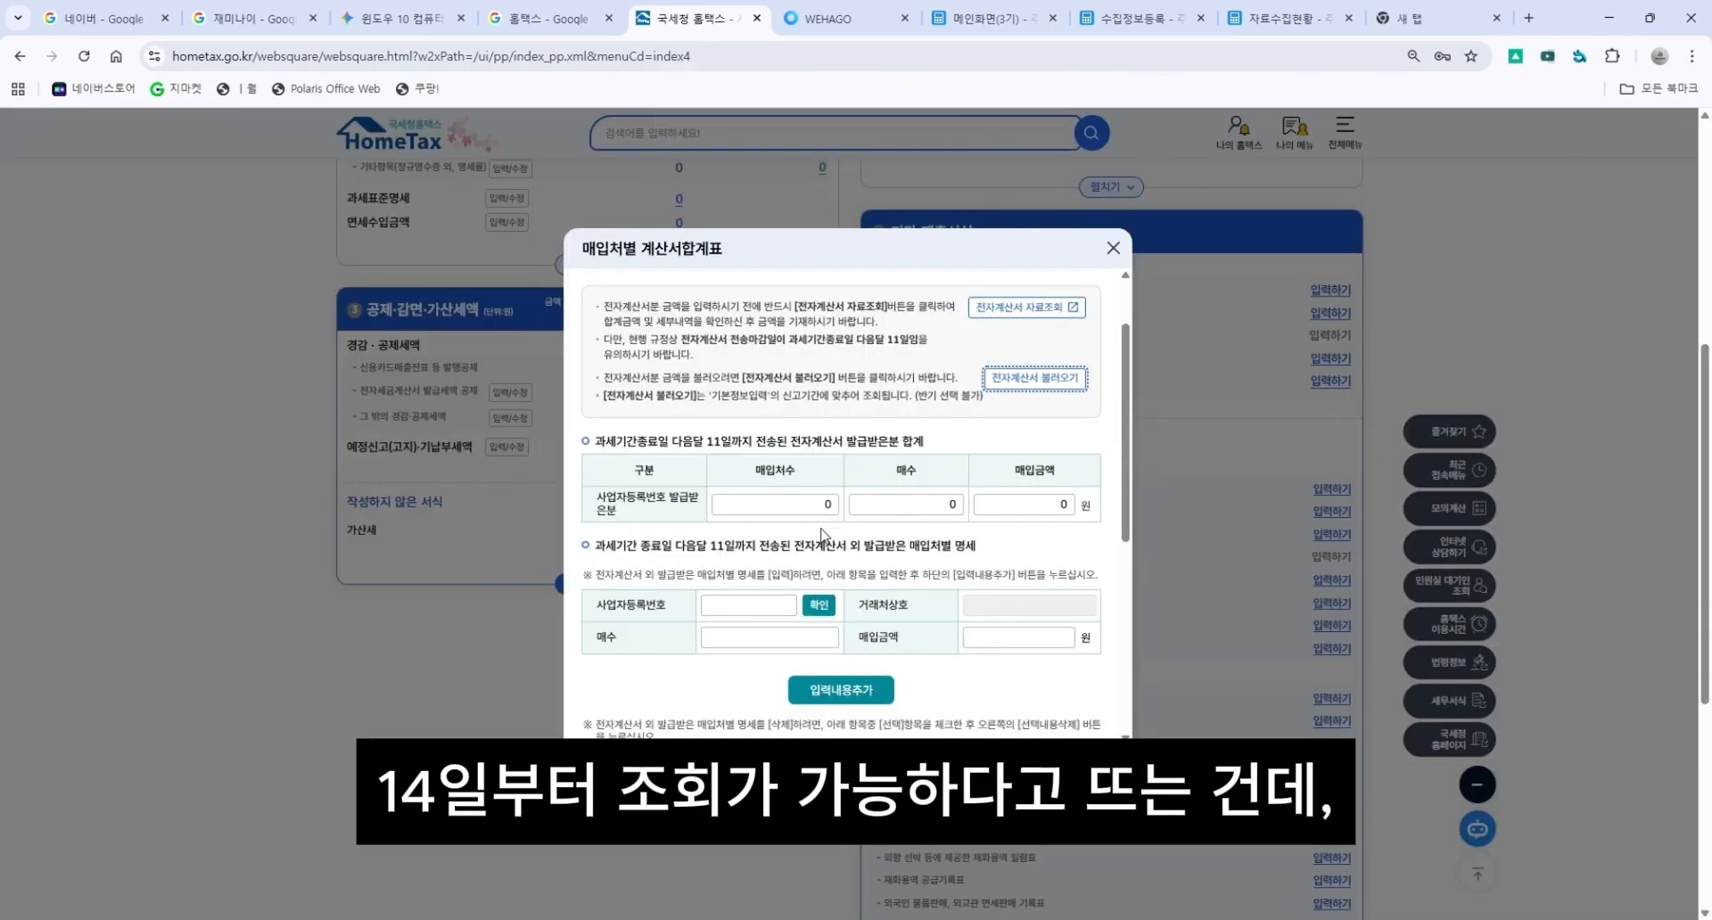
click(881, 771)
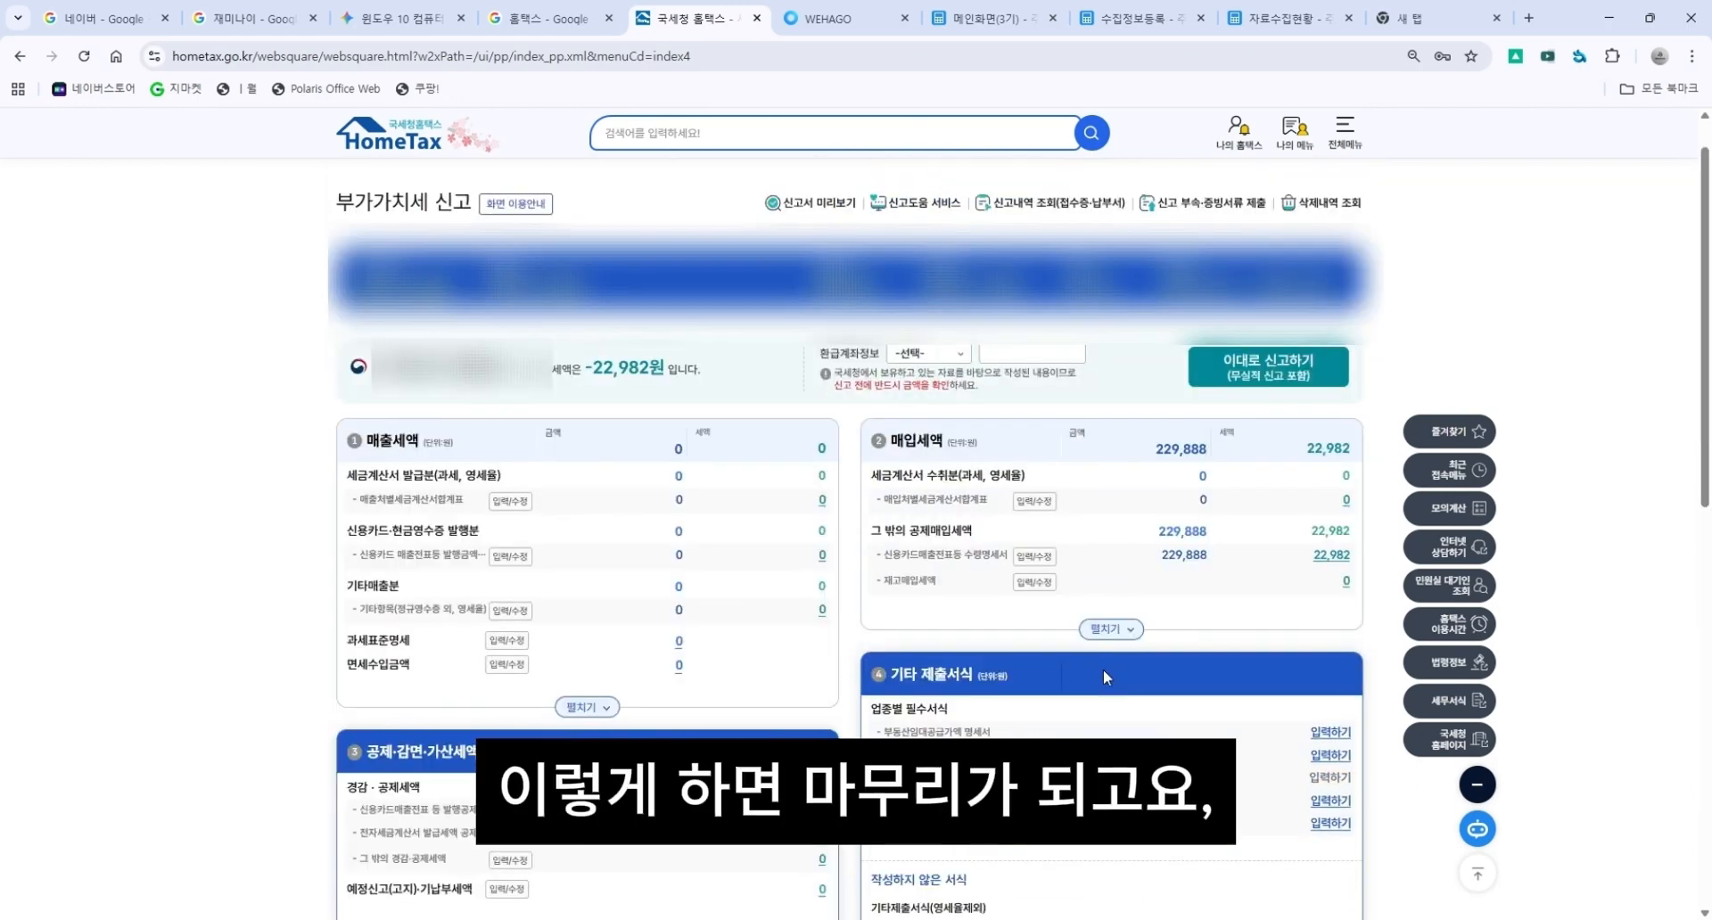
scroll(1104, 626, down, 1)
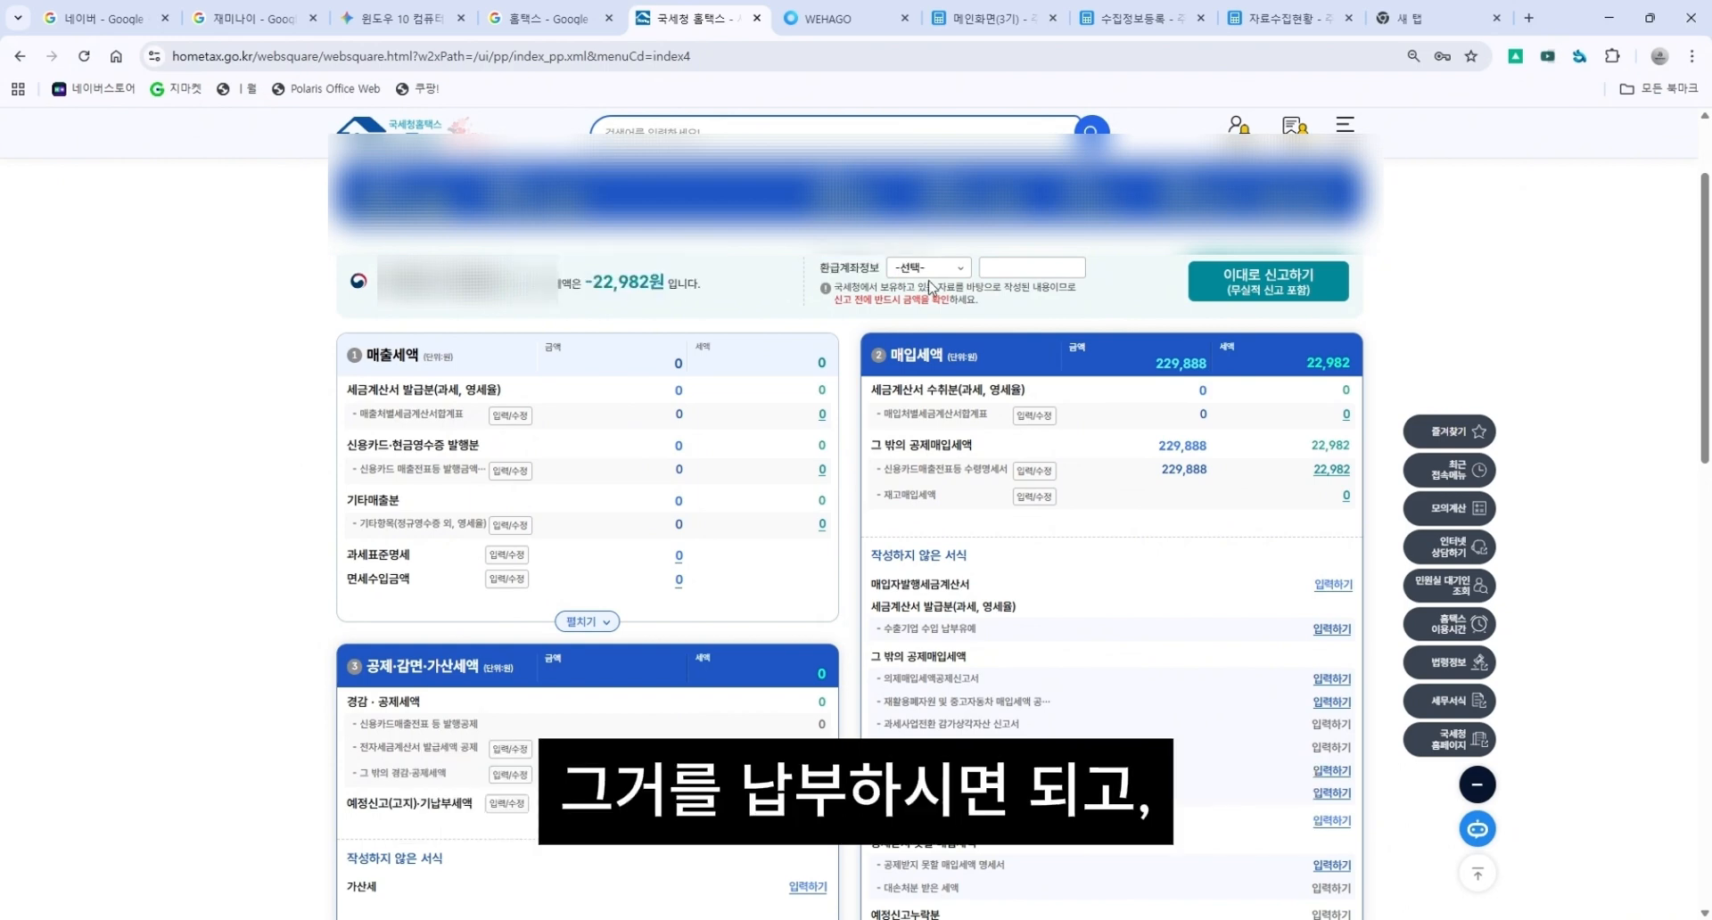
scroll(1477, 402, up, 1)
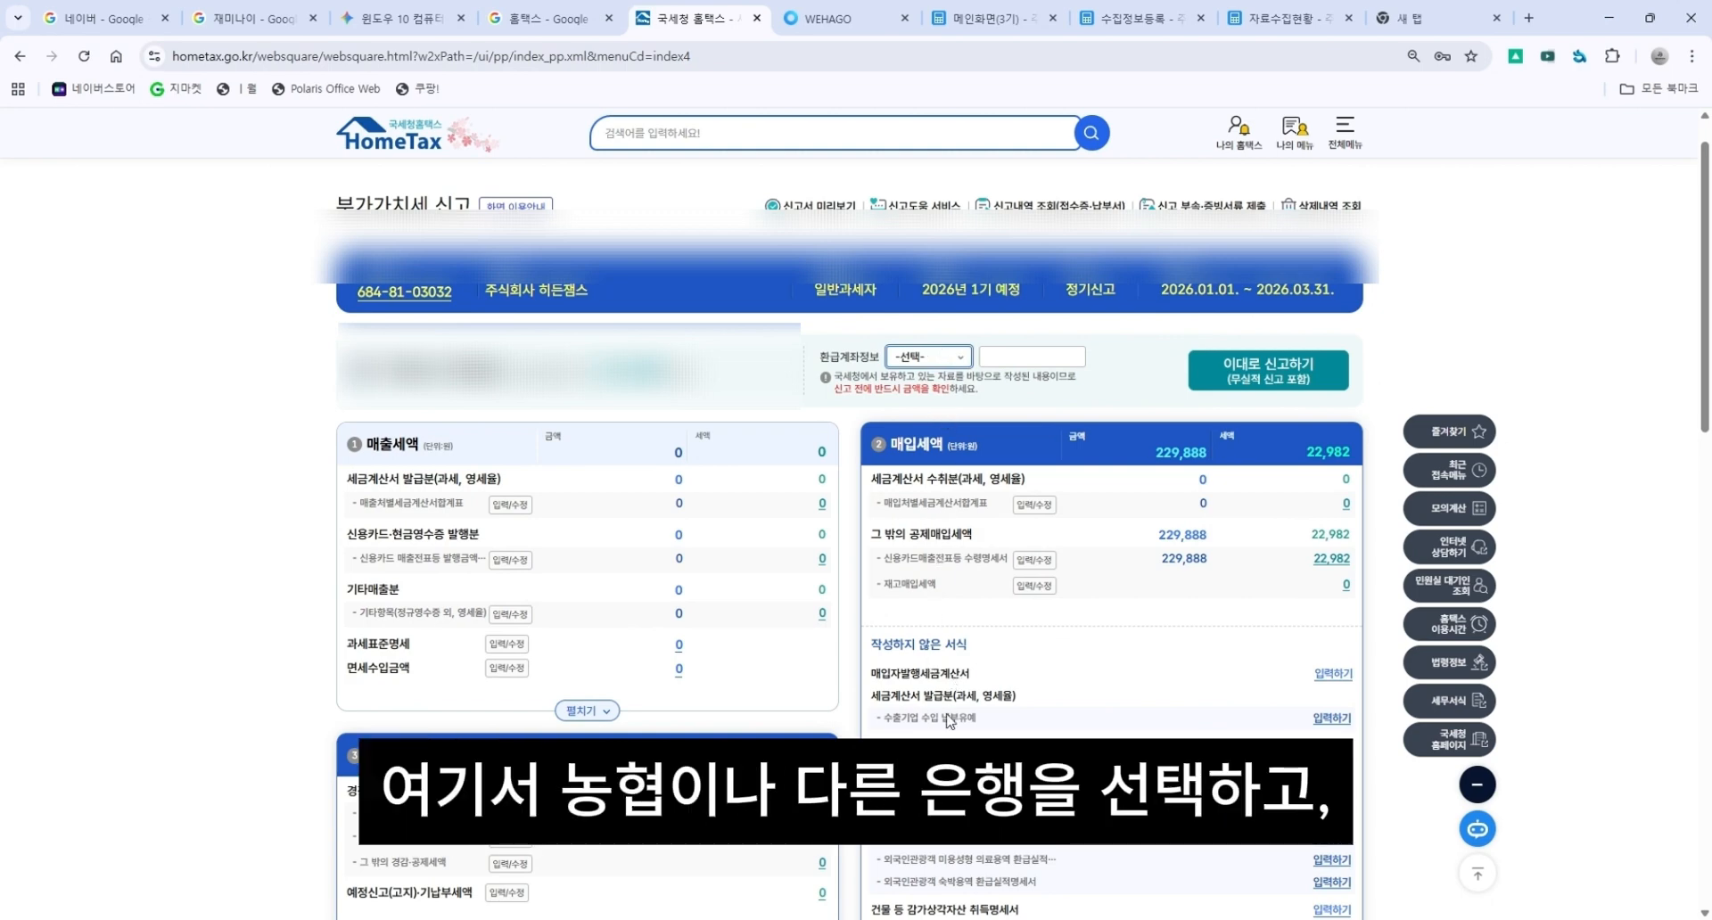
Choose 기업은행 as the refund bank and open the refund account number field.
click(969, 545)
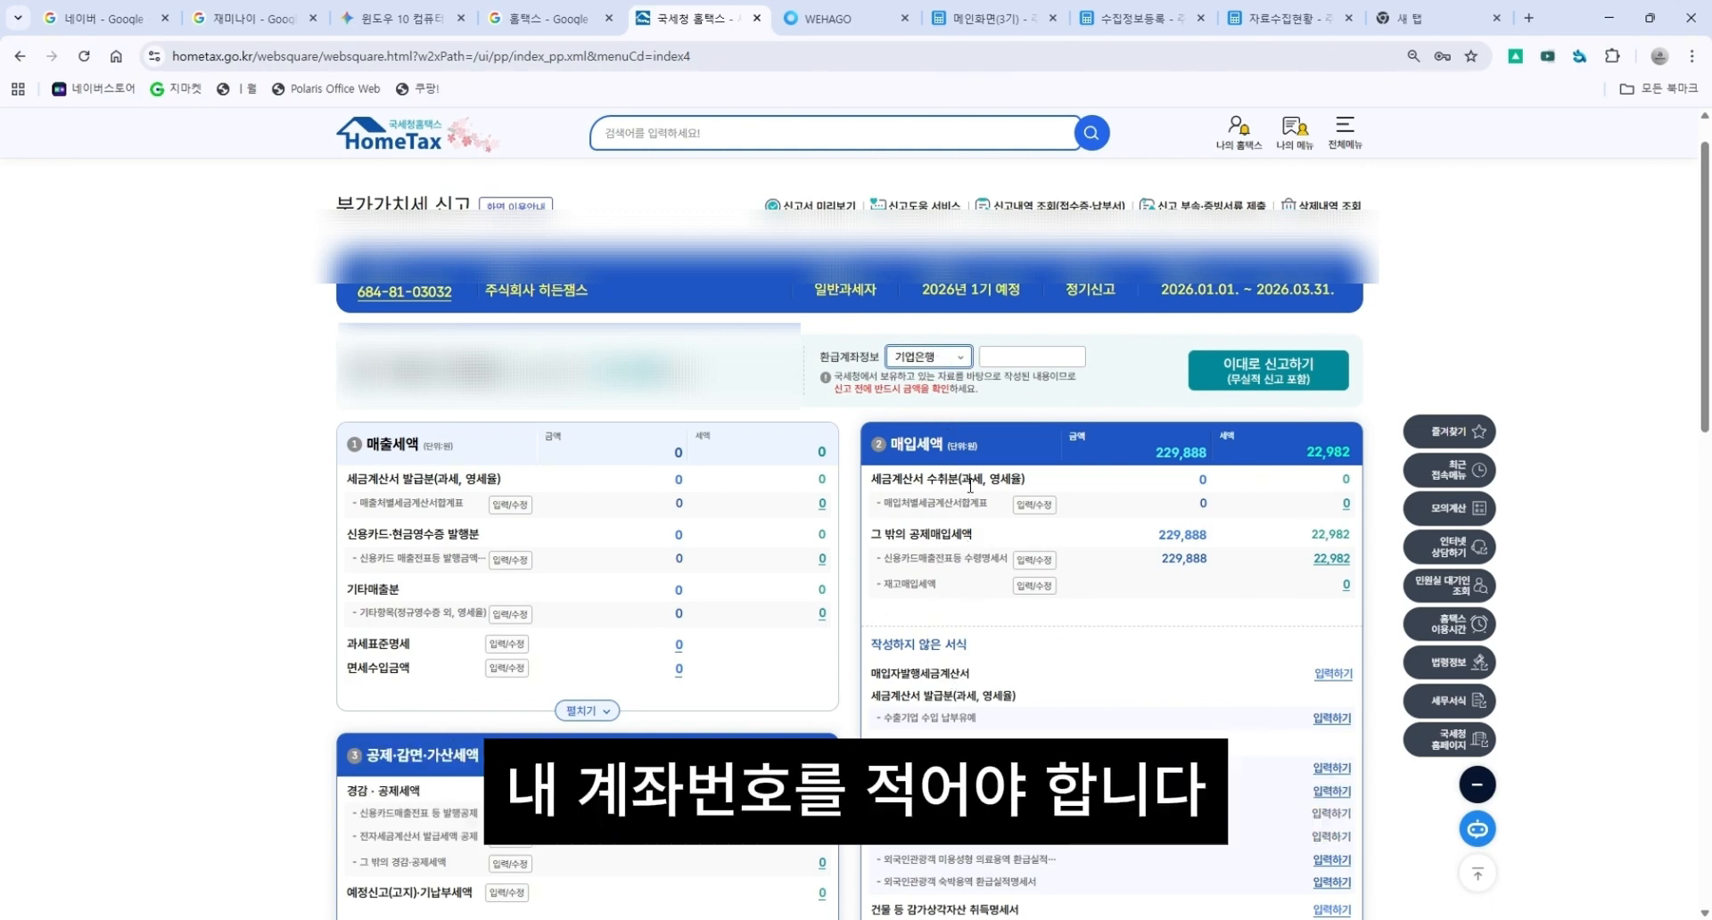
click(1027, 362)
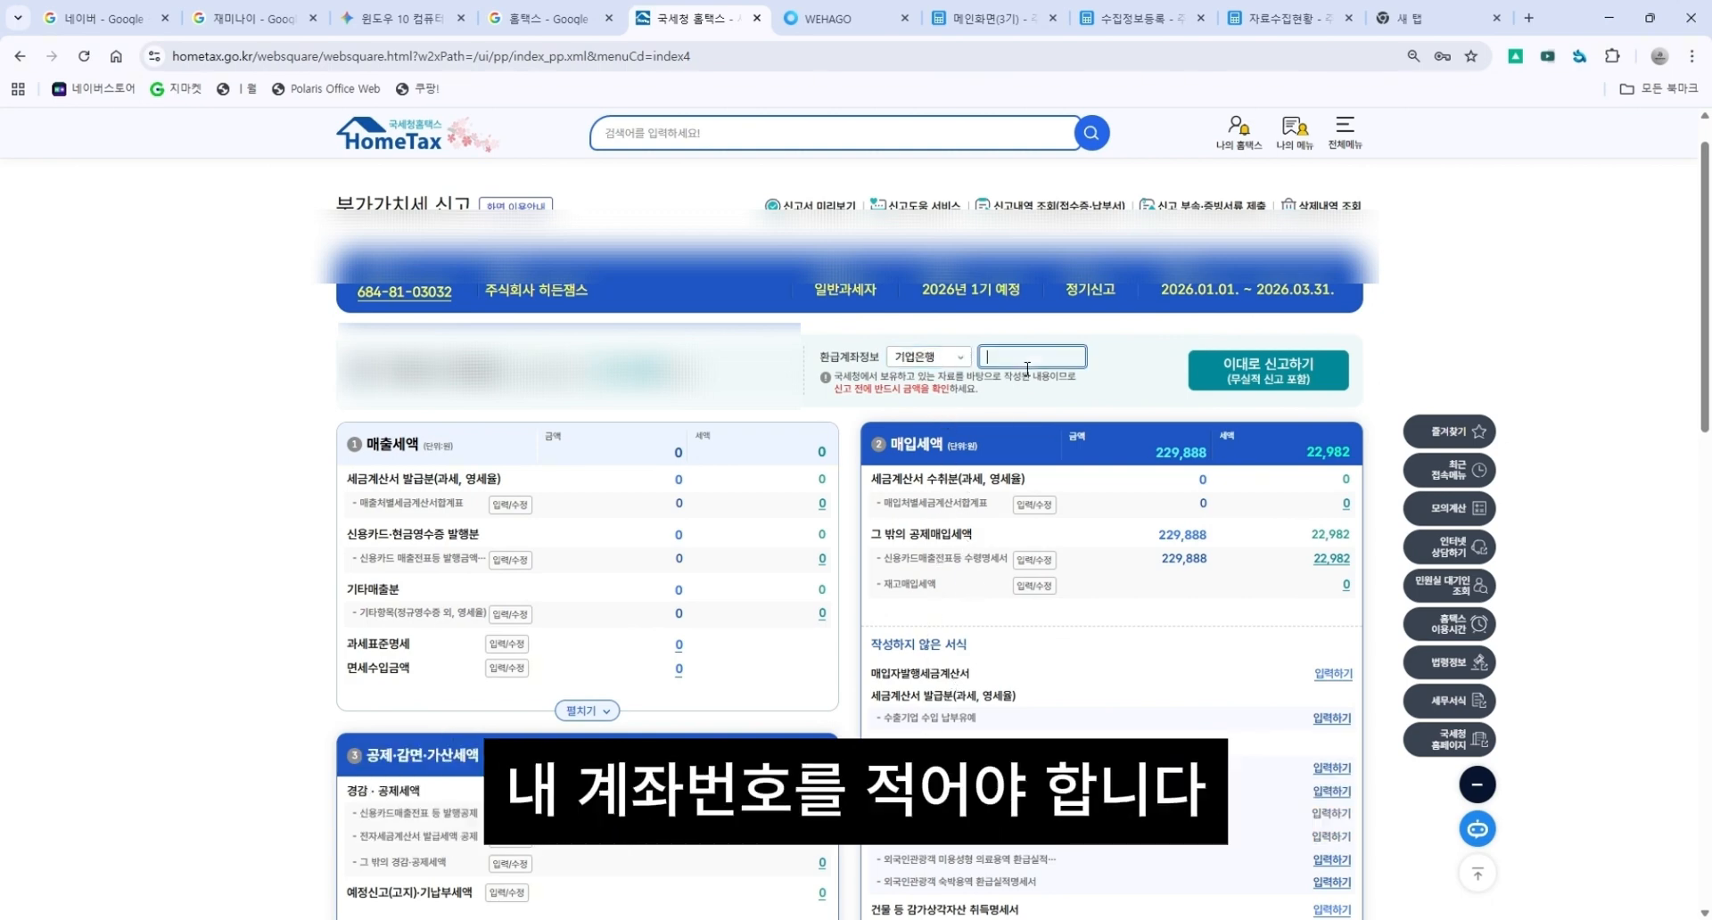
click(1108, 364)
click(1005, 367)
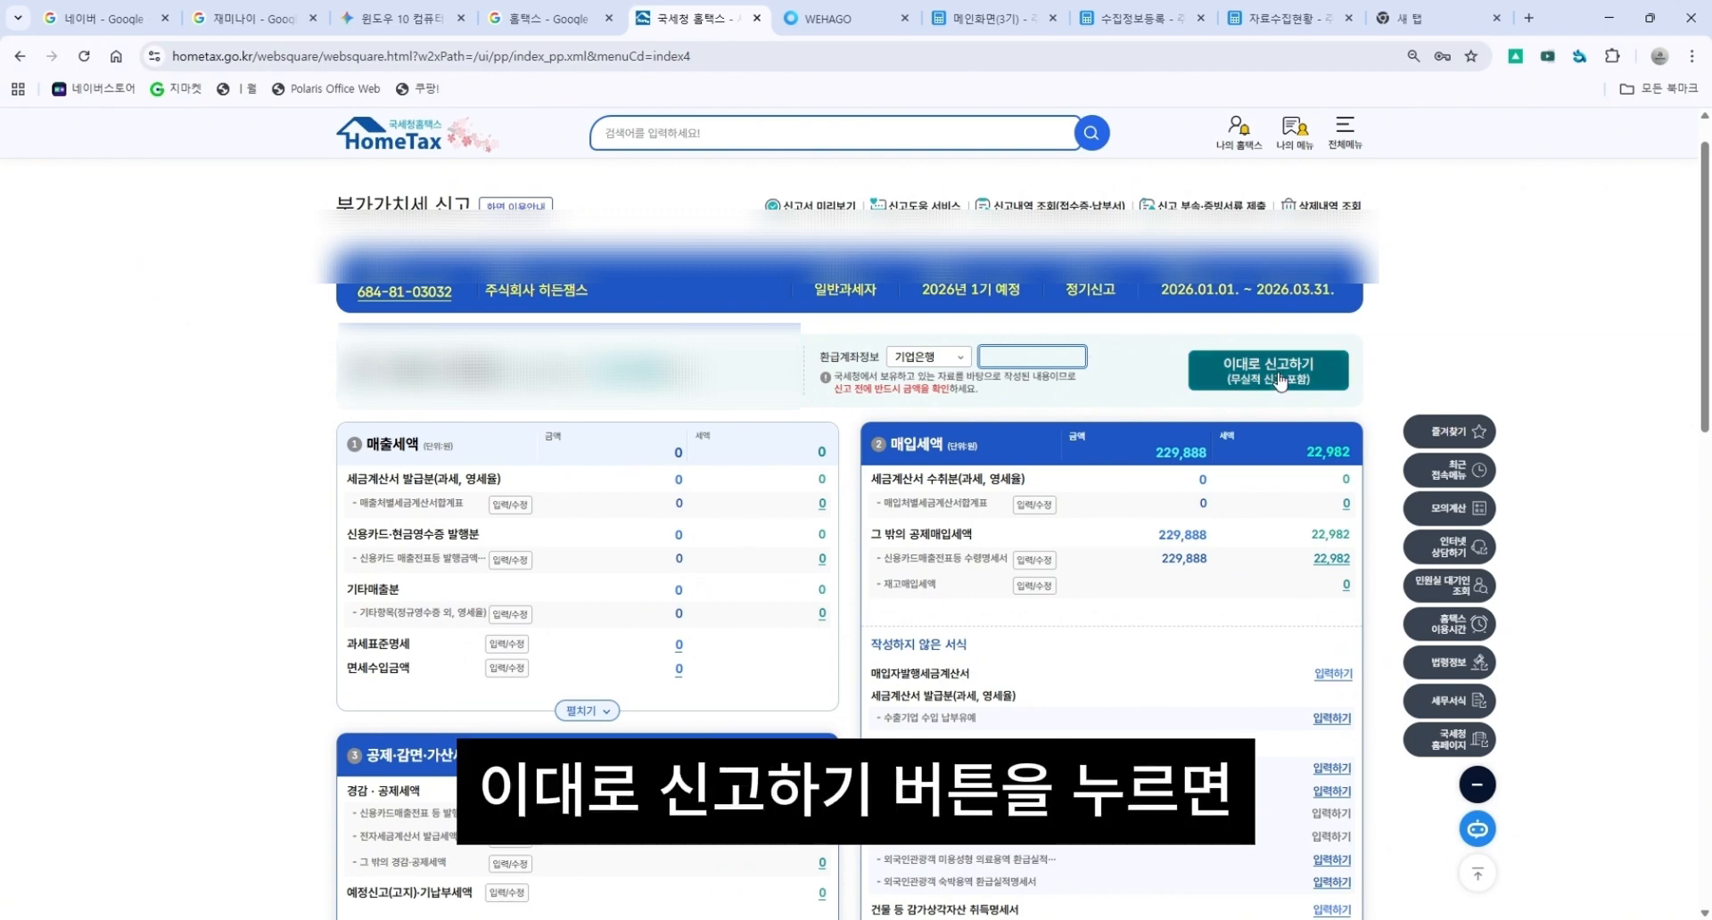
Open the acquisition statement form for buildings and other depreciable assets.
scroll(900, 500, down, 7)
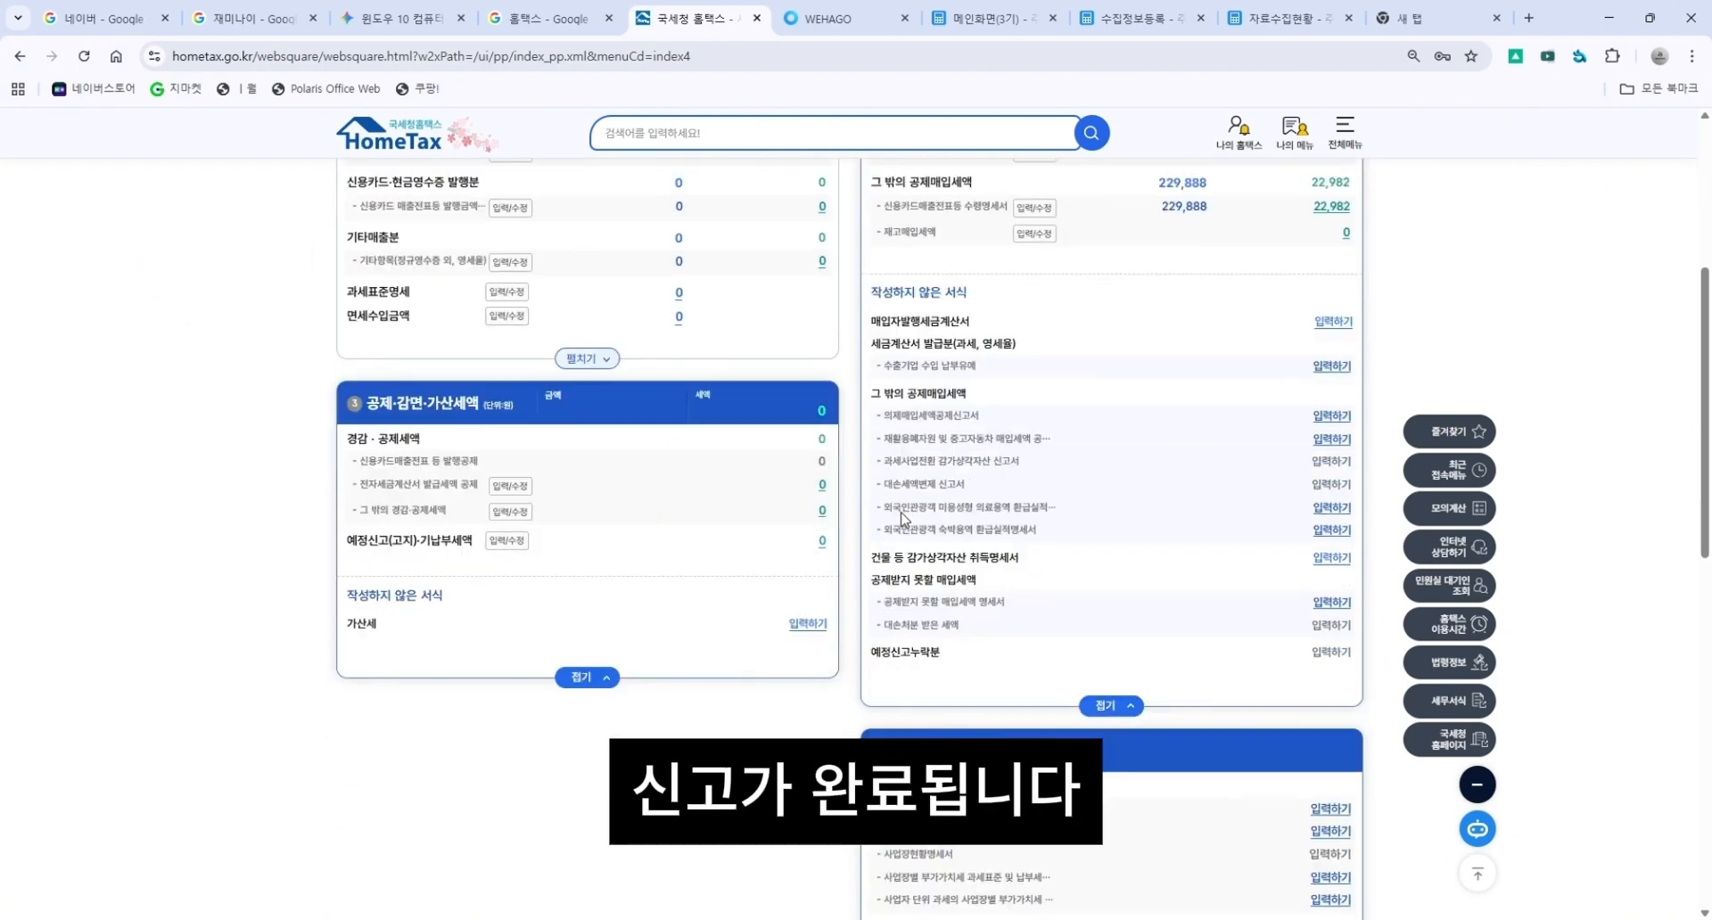
scroll(902, 519, up, 4)
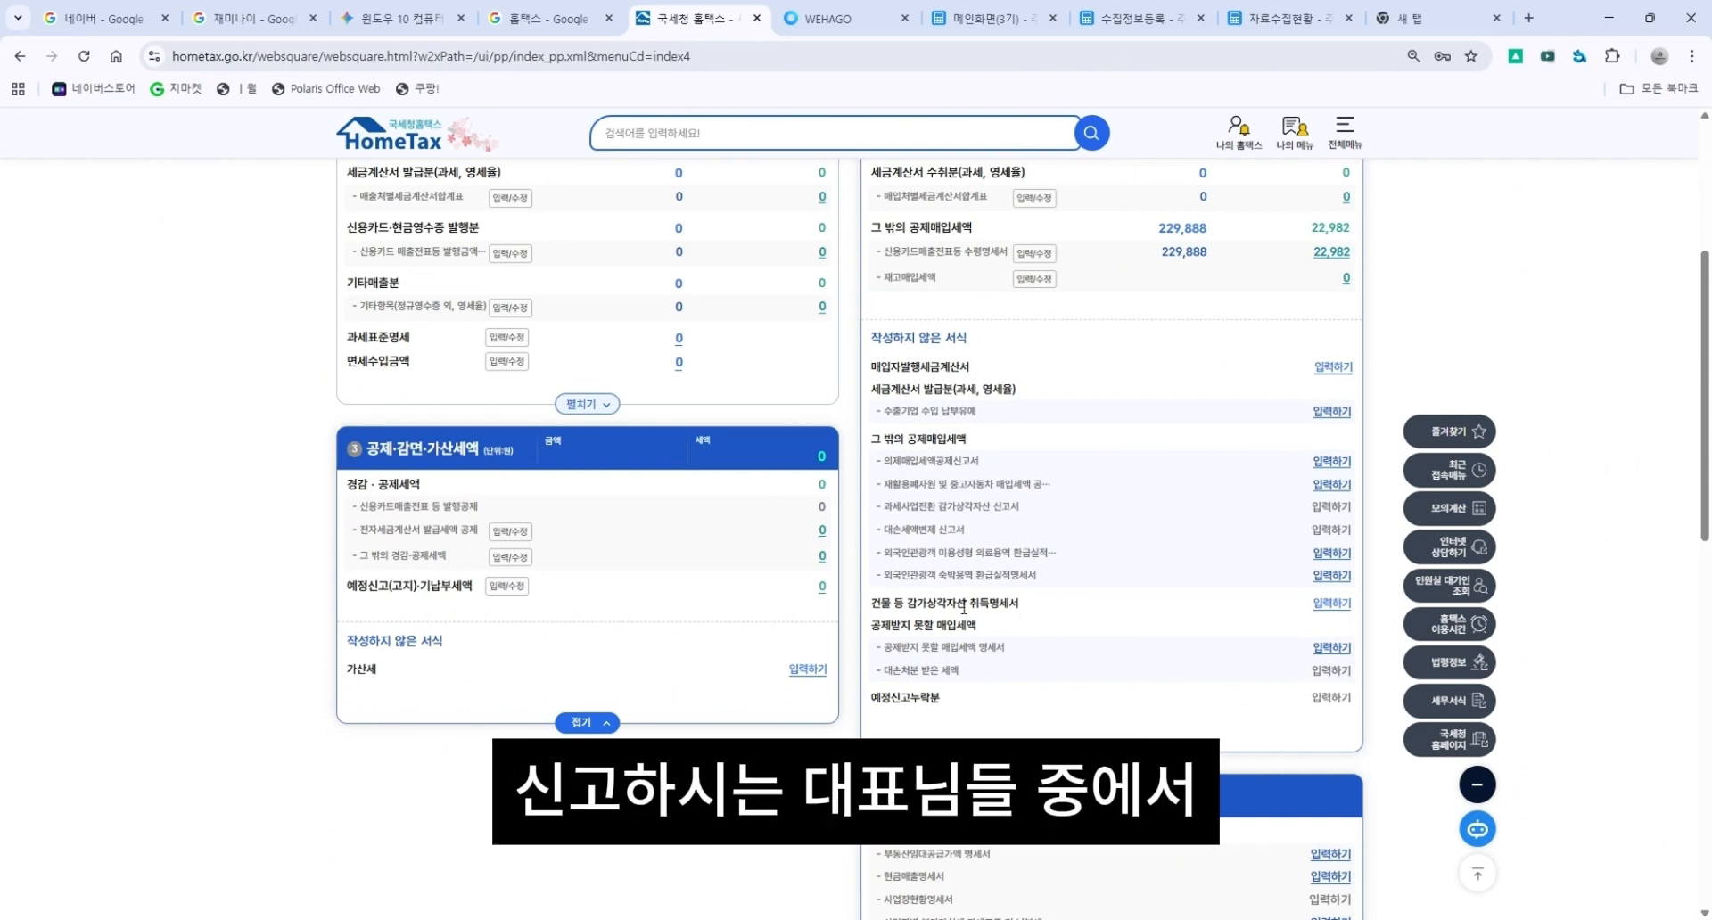
scroll(1067, 620, up, 1)
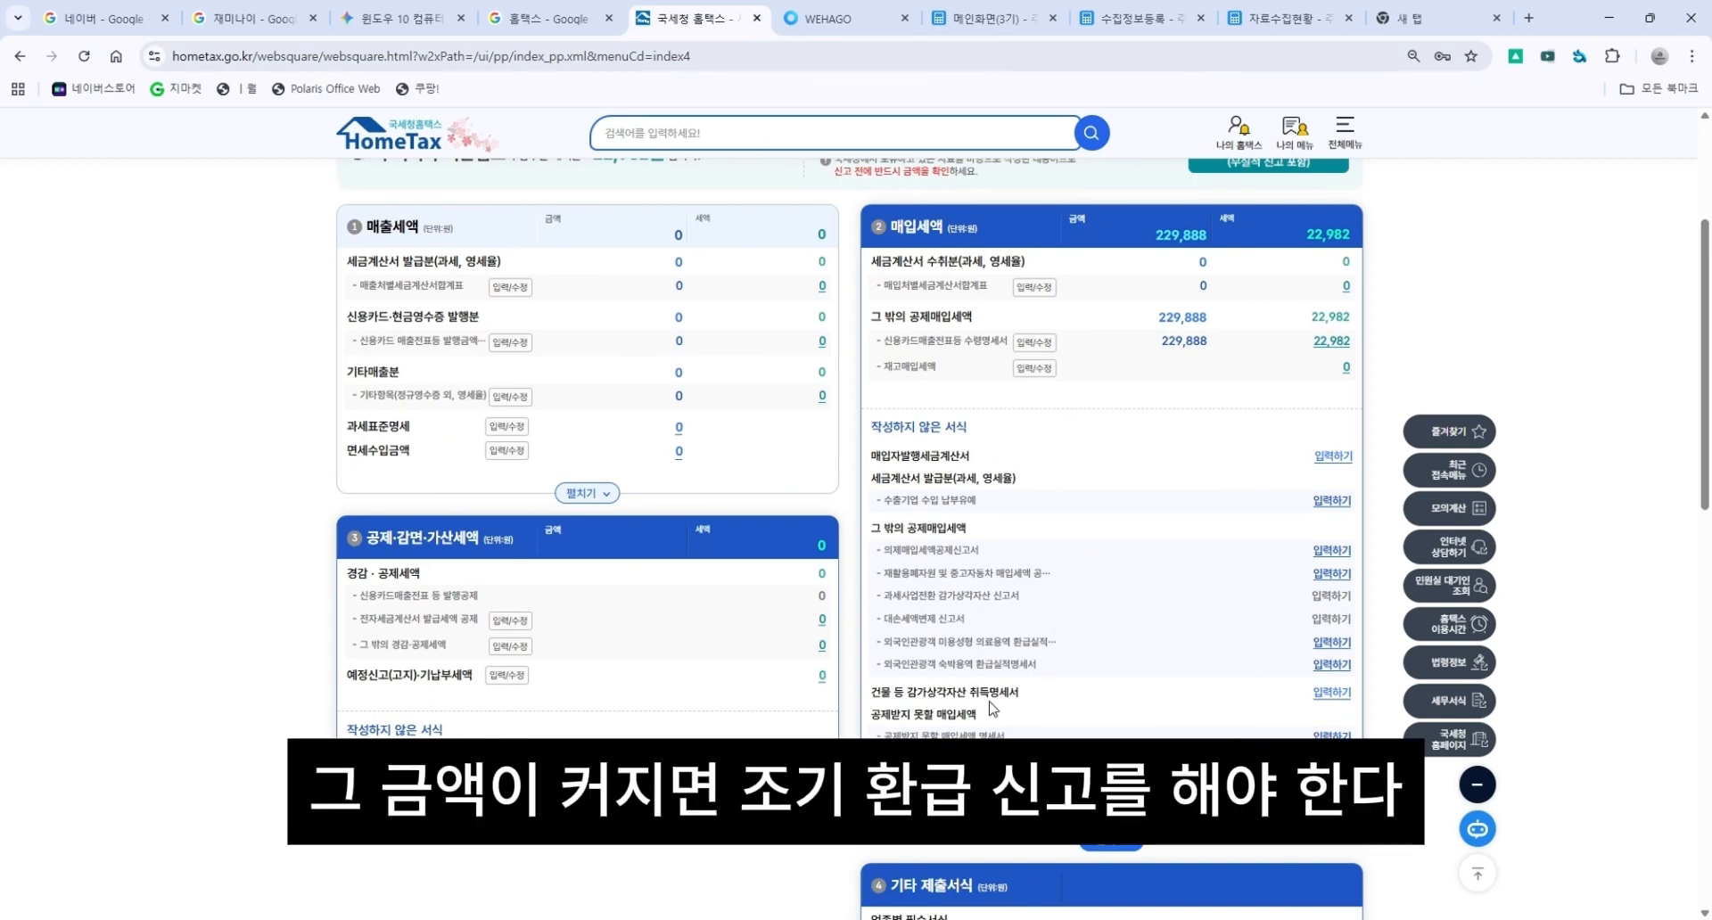
drag(880, 703, 1055, 704)
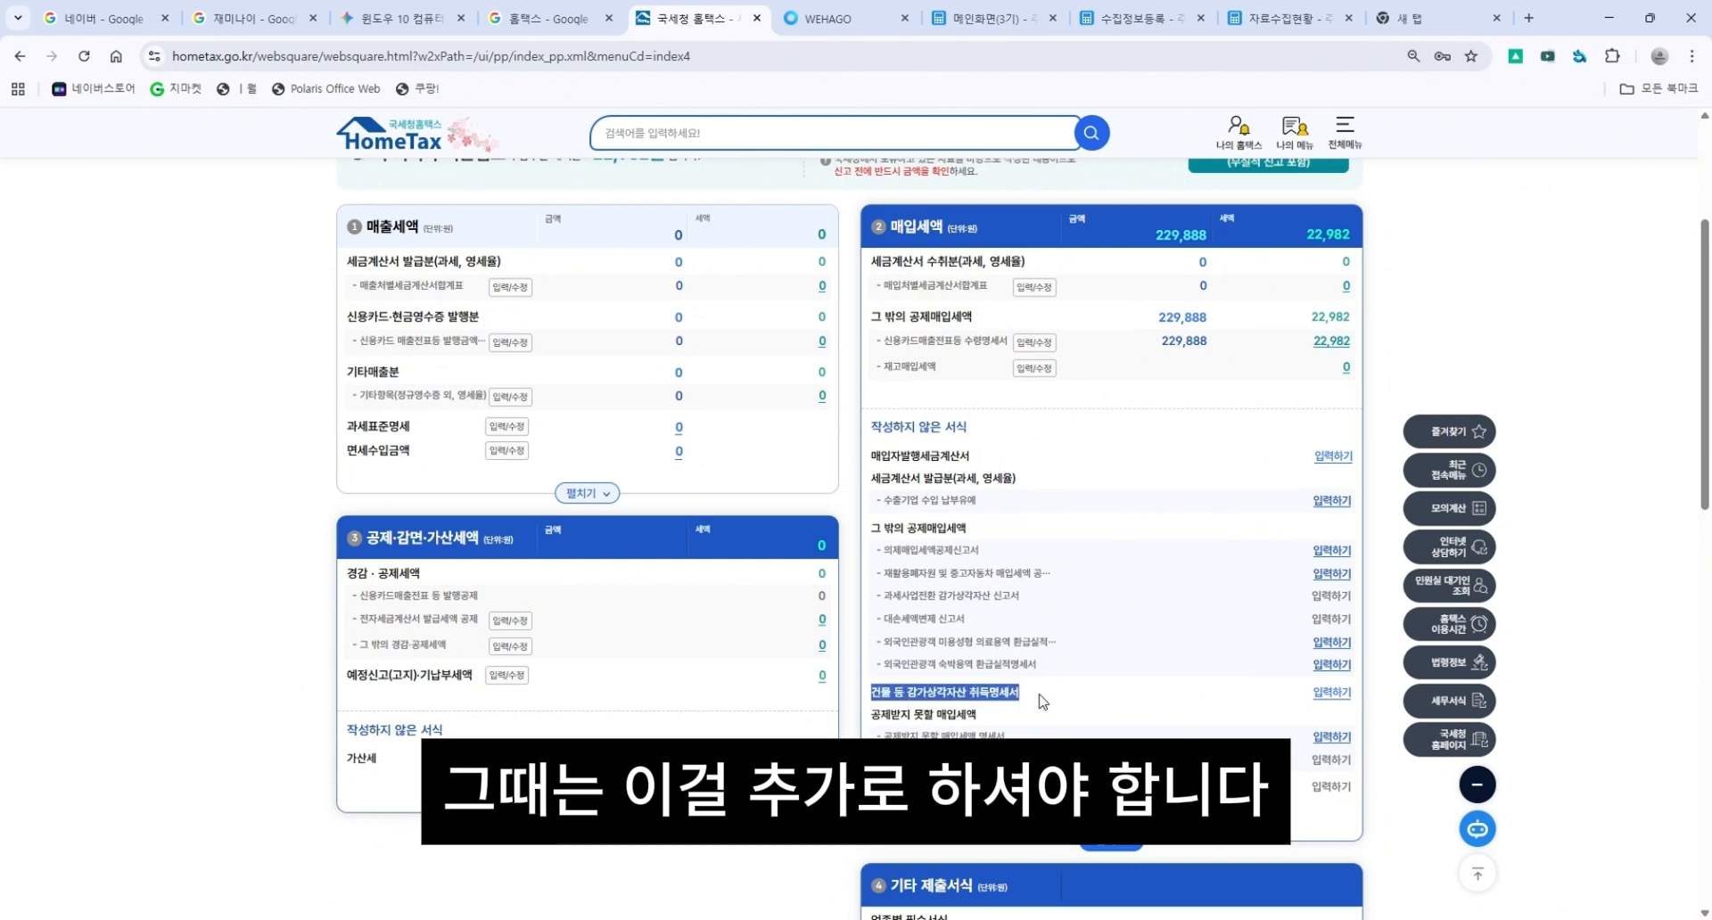
click(1034, 702)
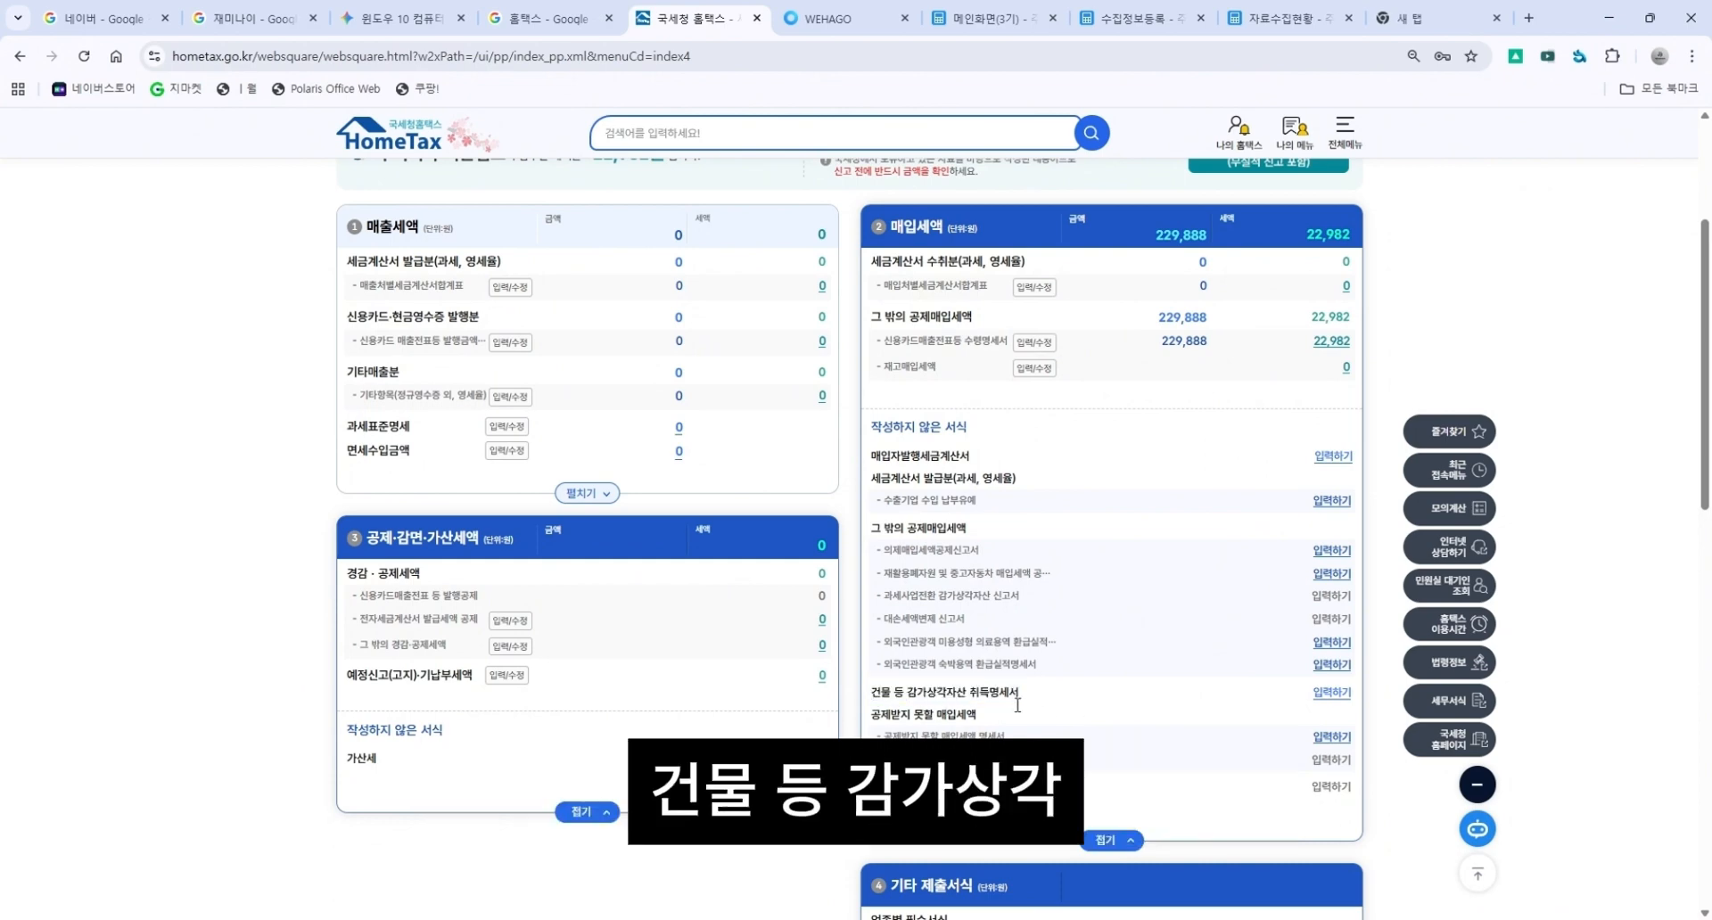
click(1328, 694)
scroll(918, 507, down, 1)
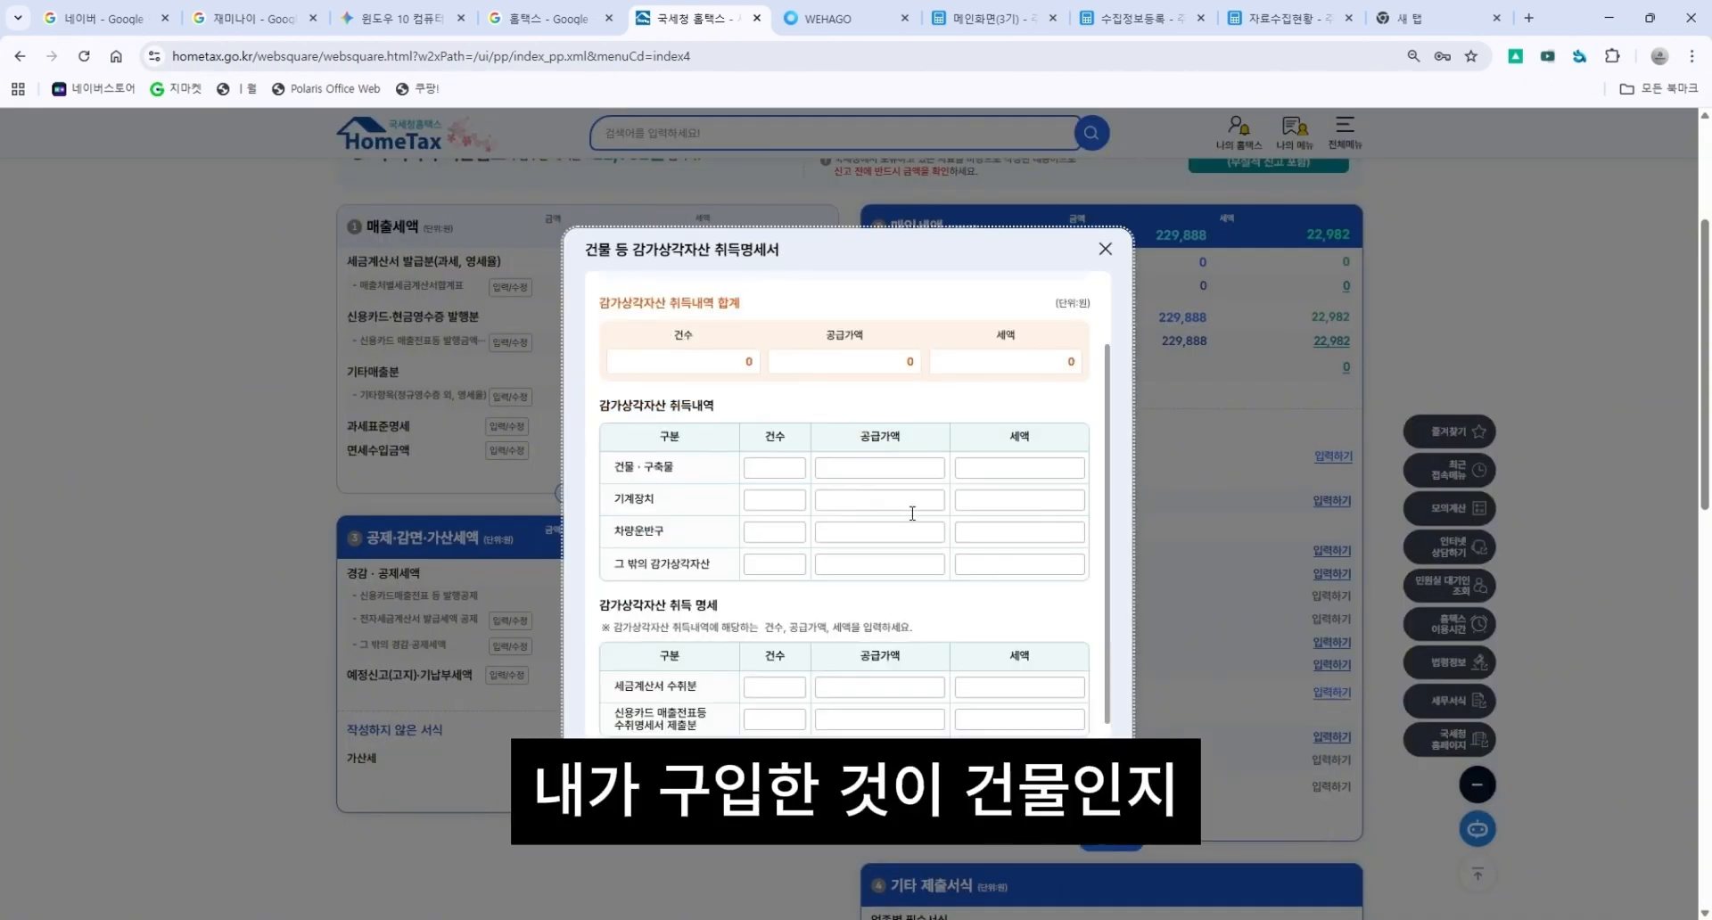
Enter 1 item with a supply value of 70,000,000 under other depreciable assets.
click(774, 470)
click(772, 500)
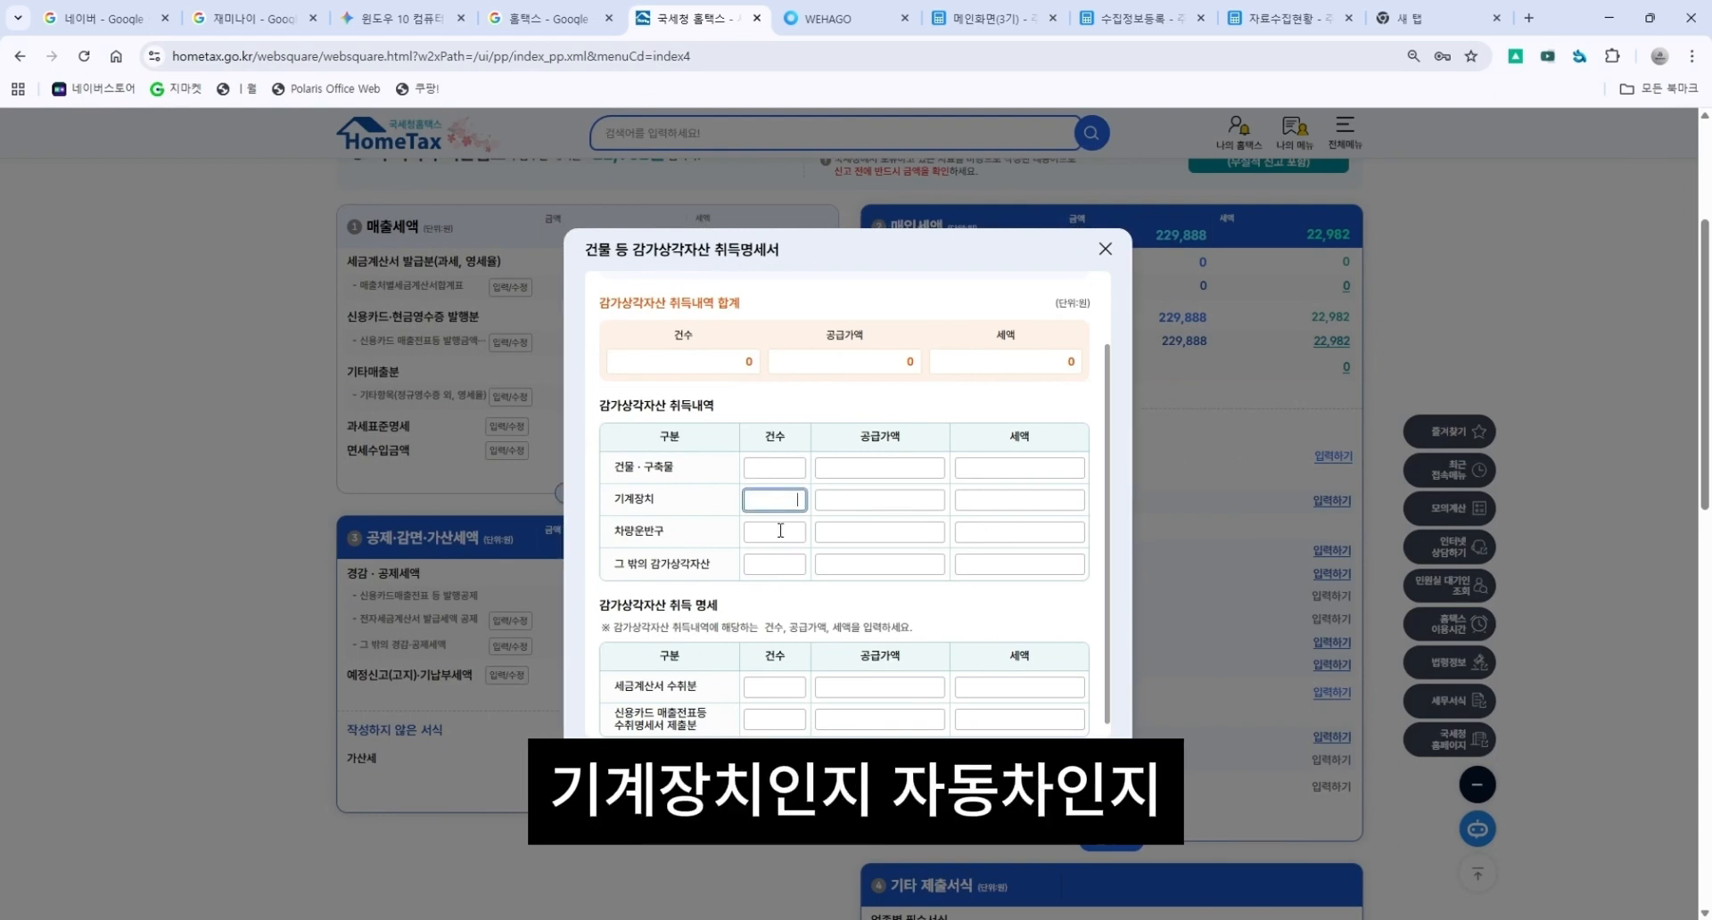
click(780, 535)
scroll(780, 535, down, 1)
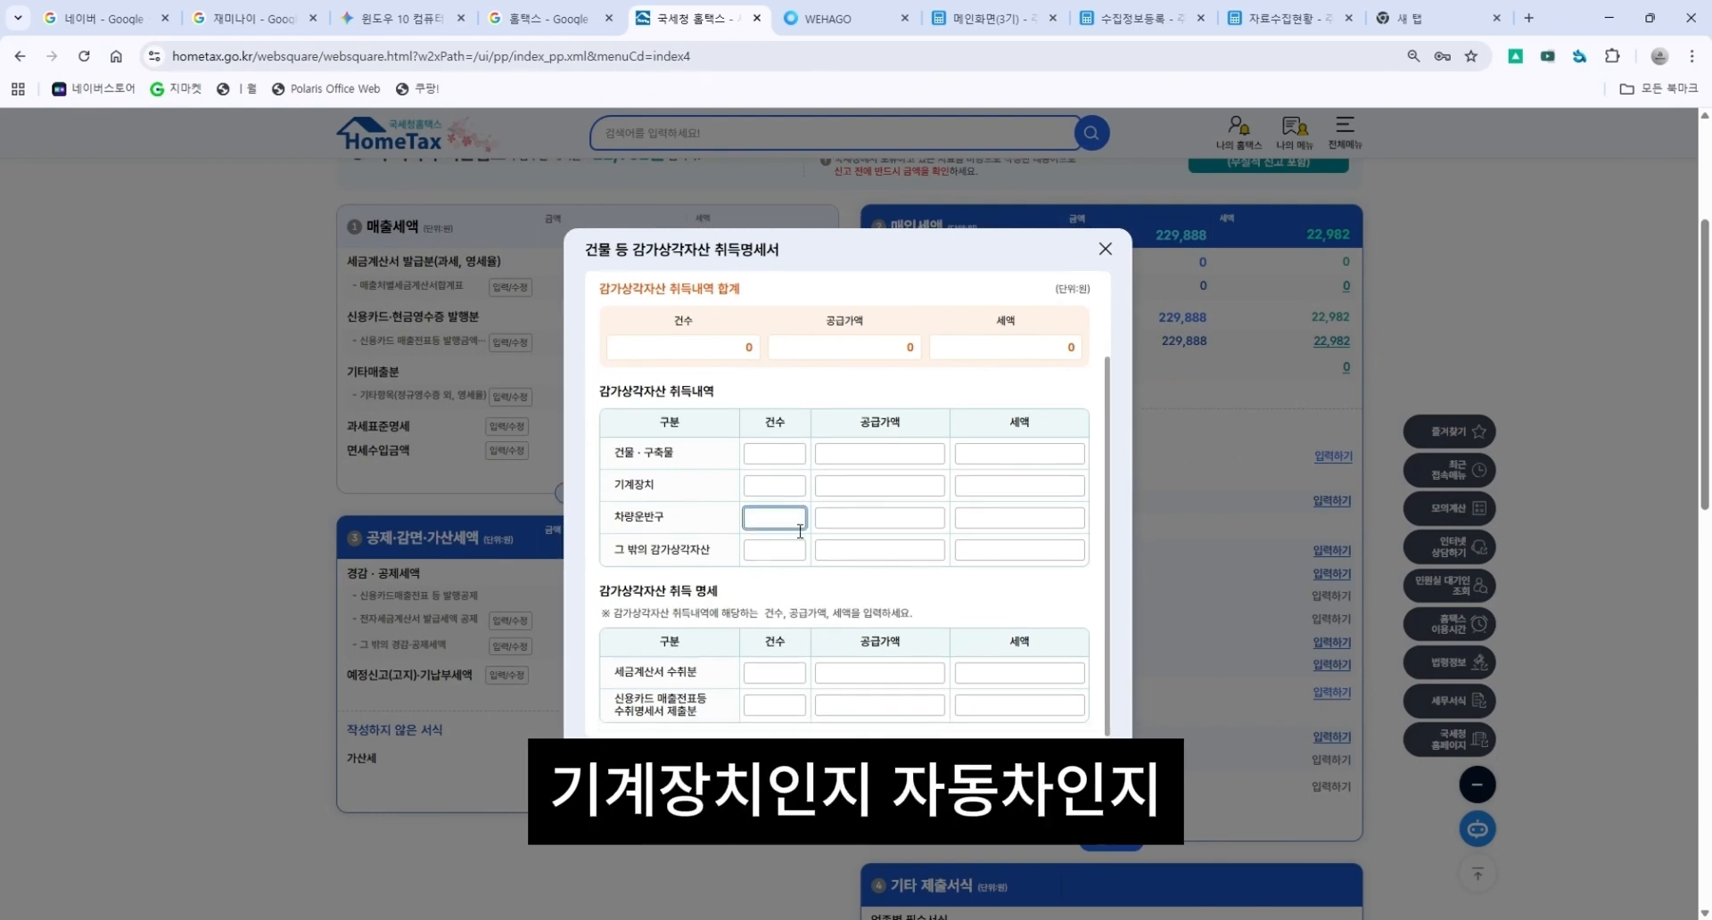
double_click(704, 550)
click(789, 551)
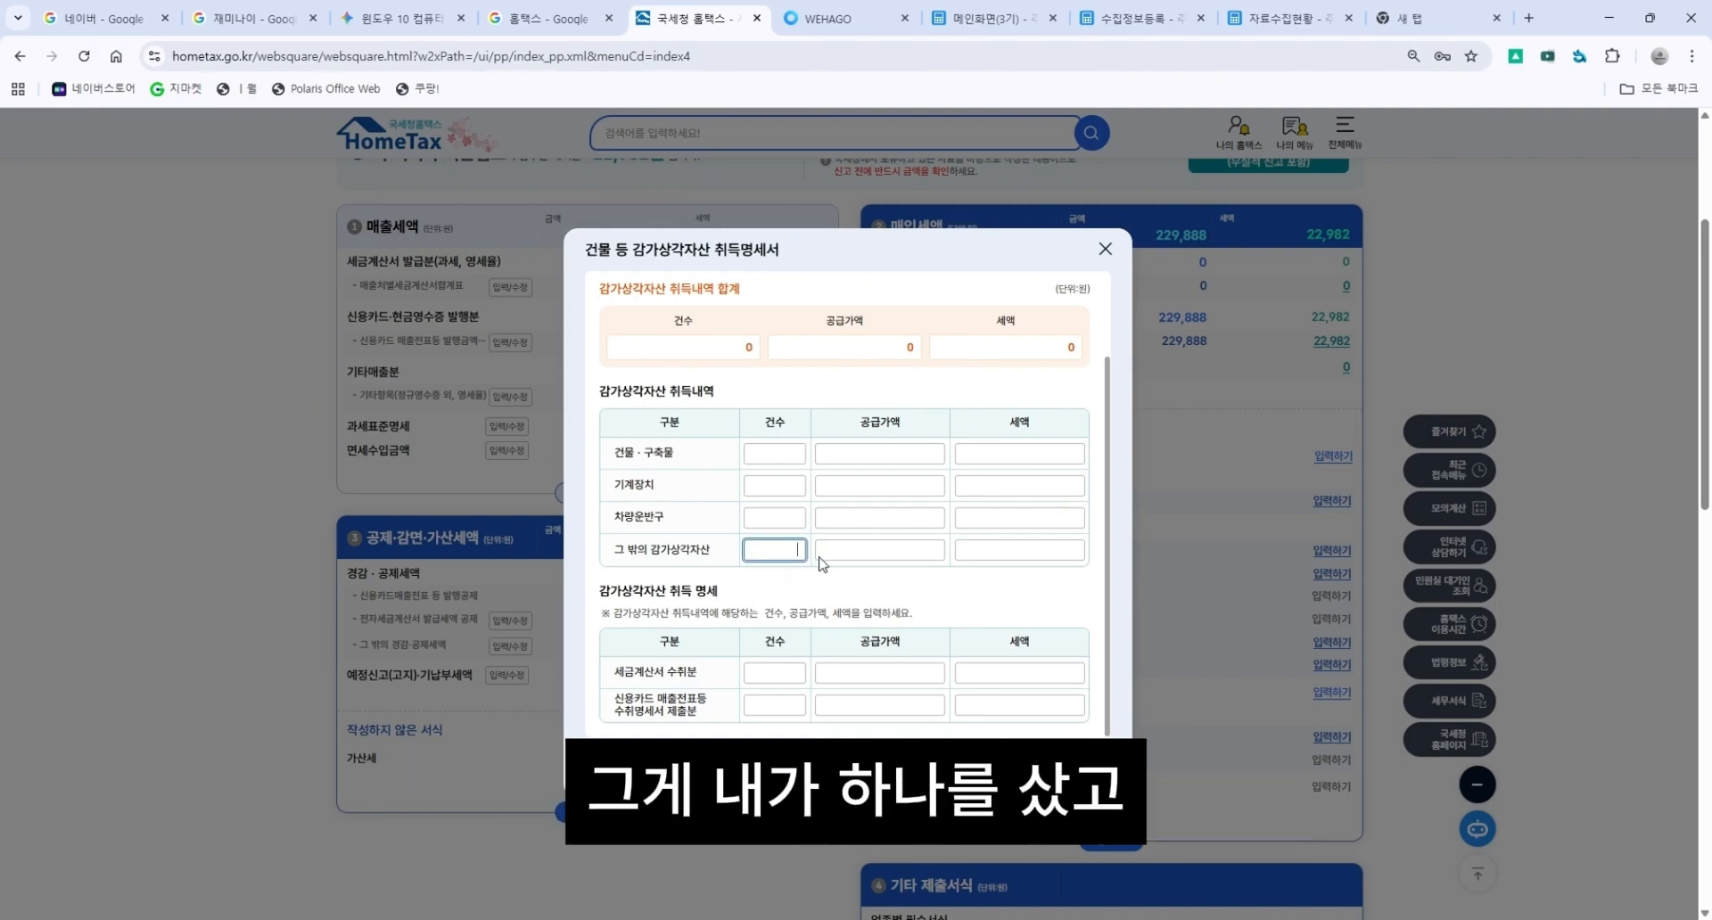
click(871, 550)
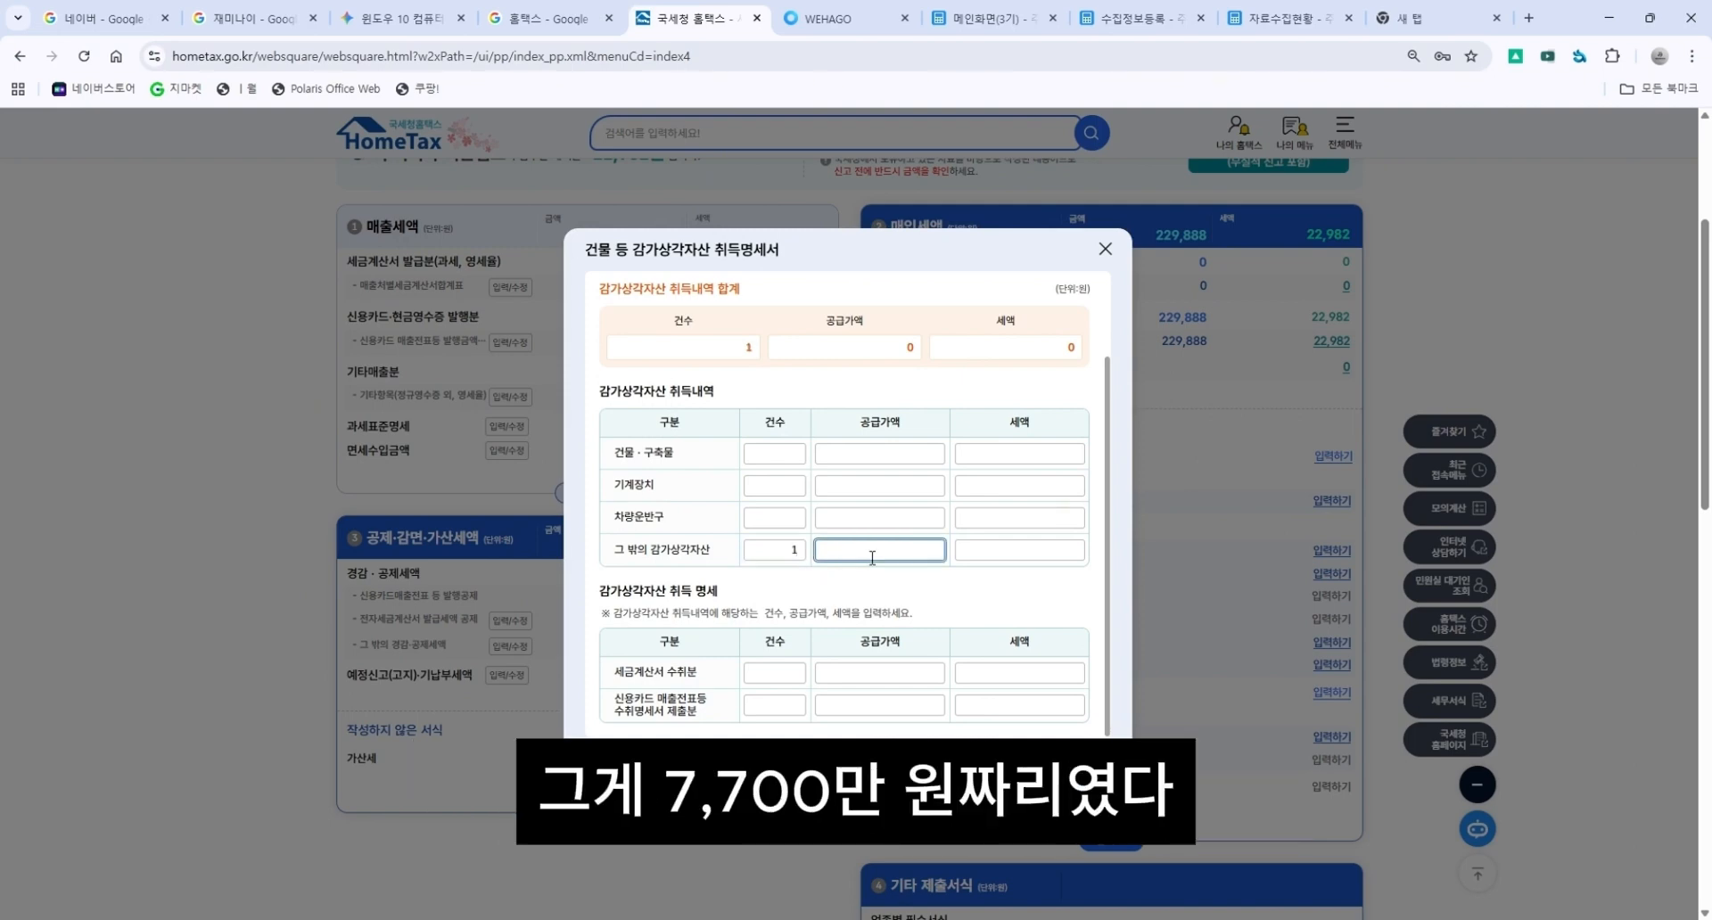
text(7)
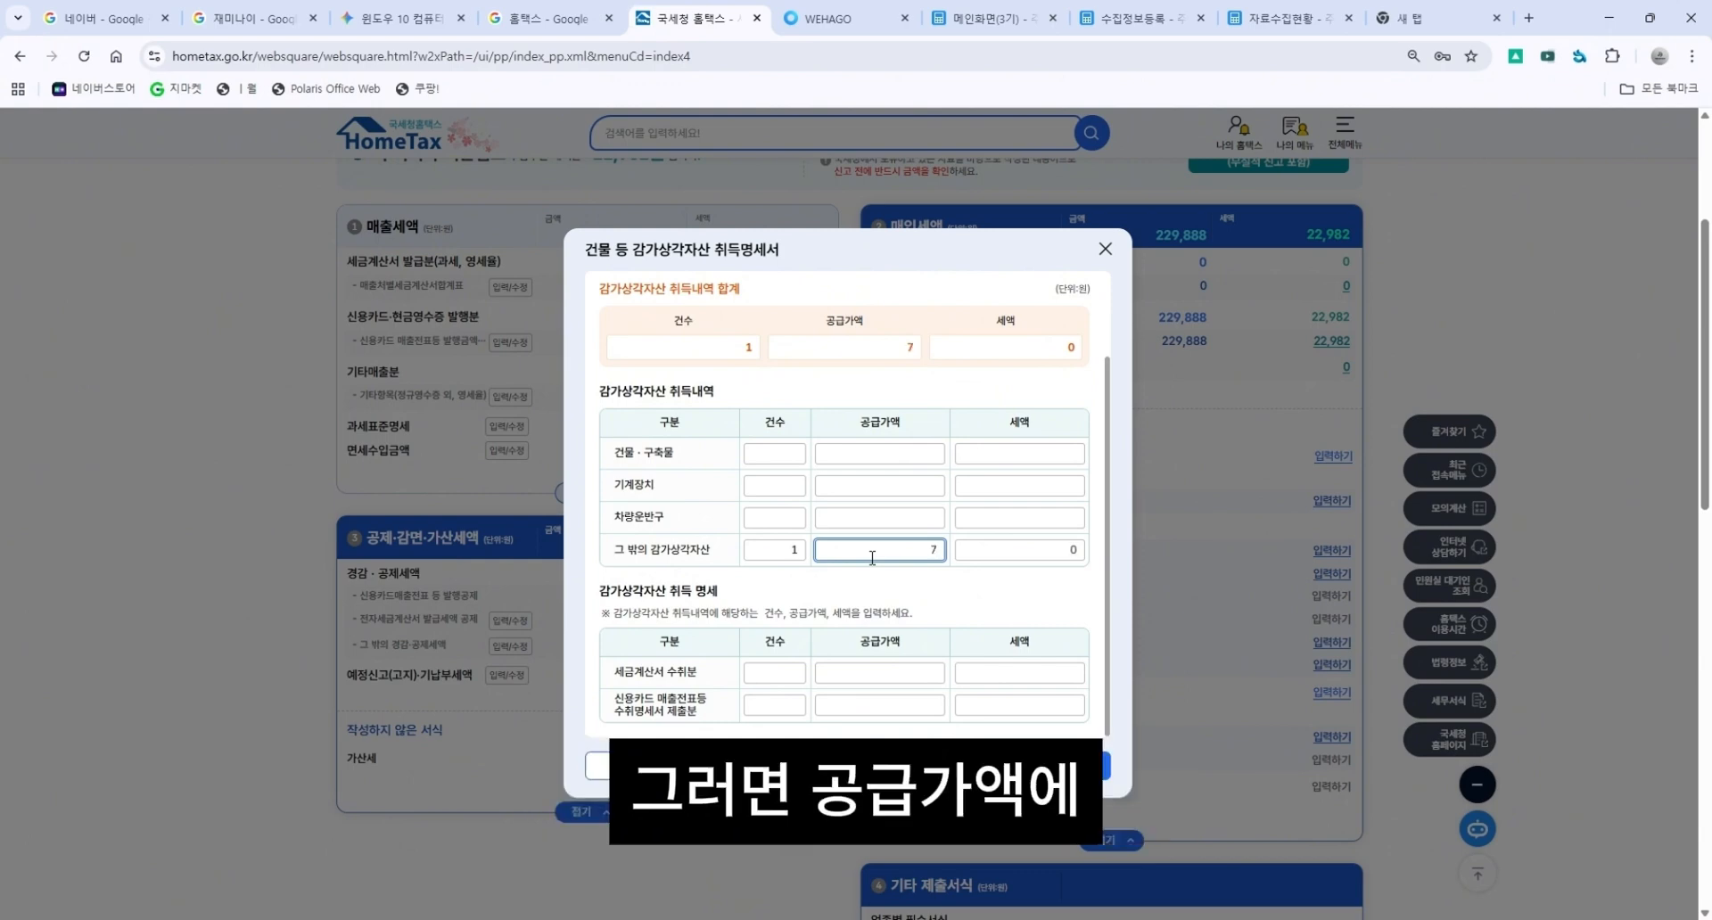
text(0)
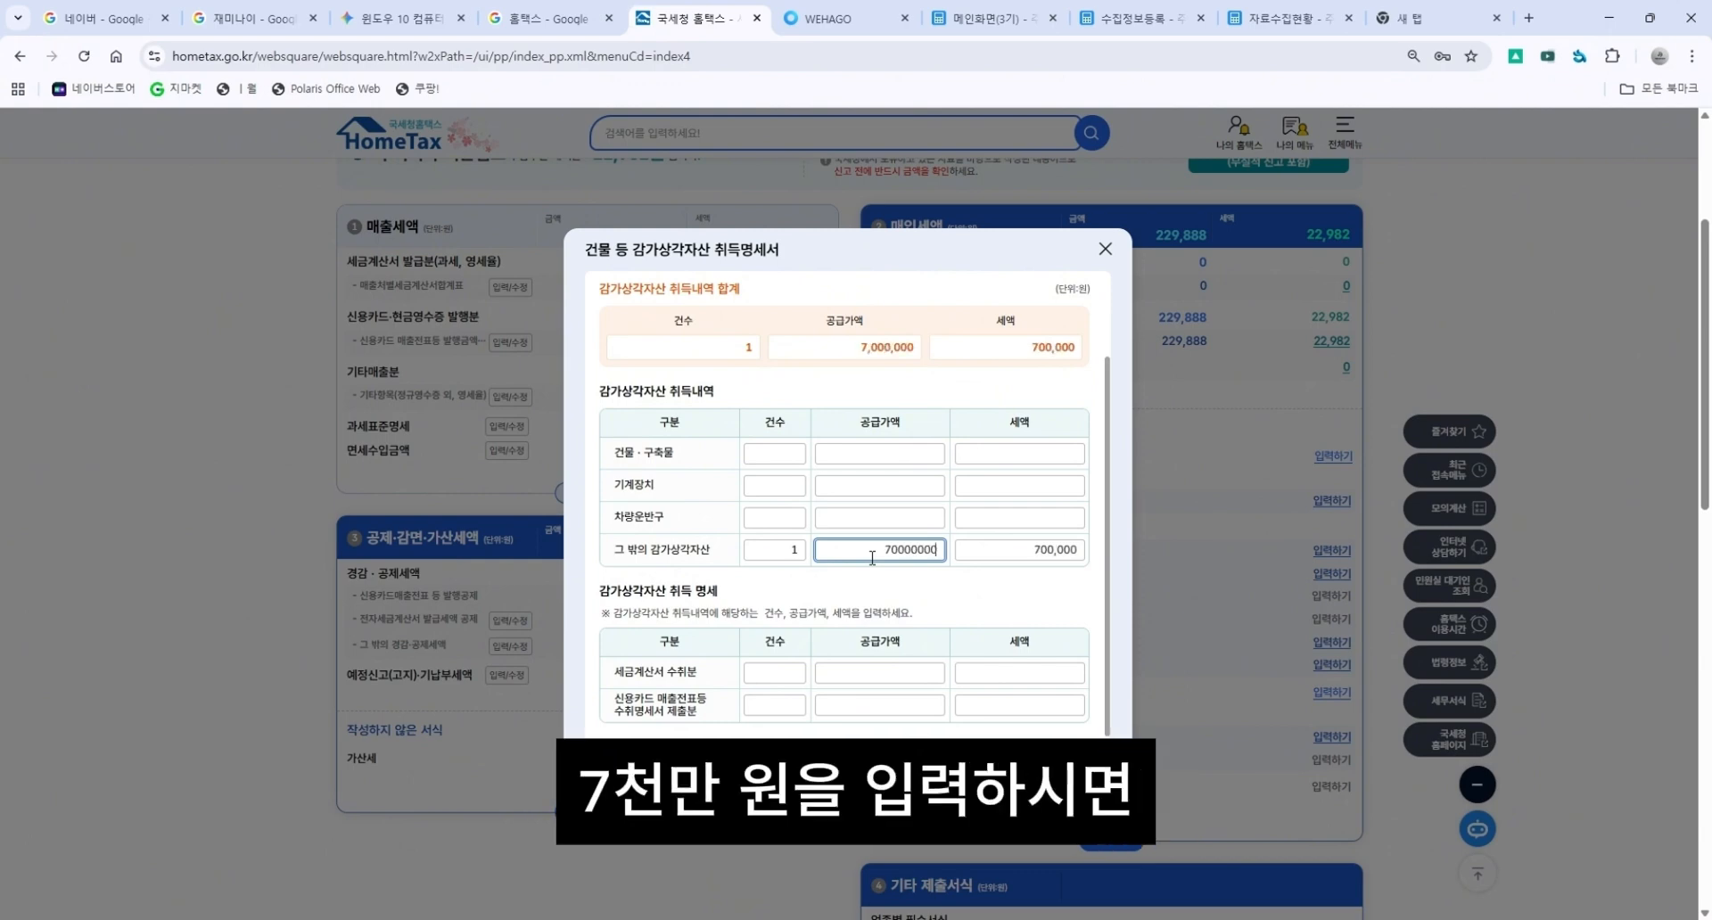
text(,000,000)
key(Tab)
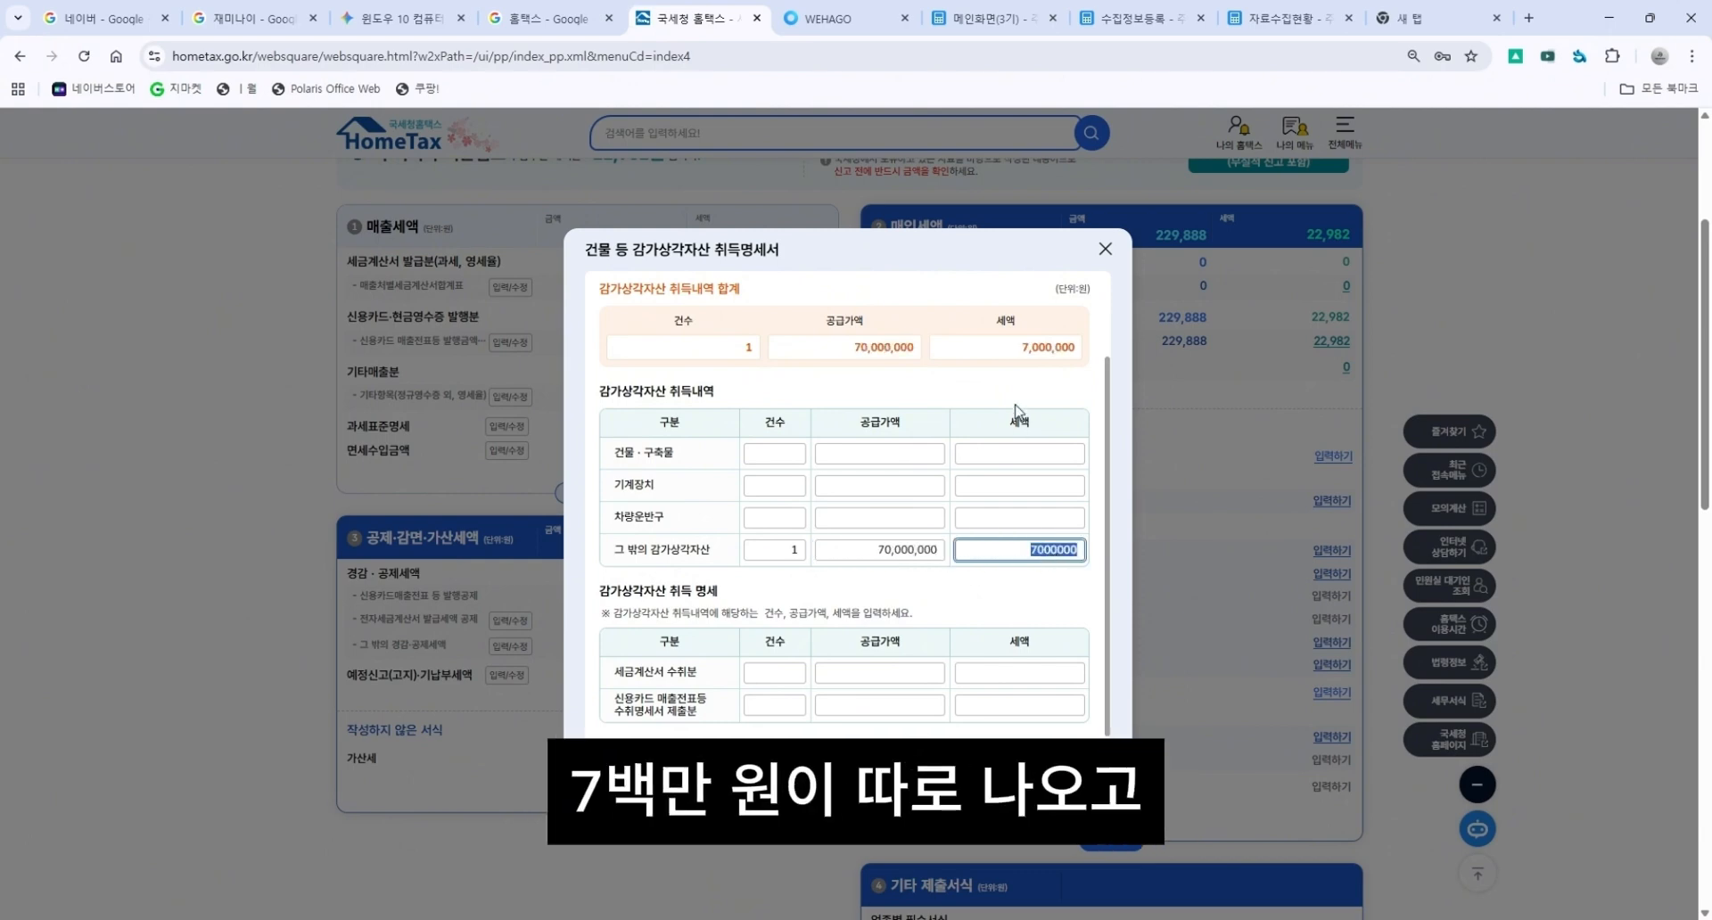
Examine the acquisition detail rows for tax invoices received and credit card receipts.
scroll(965, 560, down, 3)
click(685, 350)
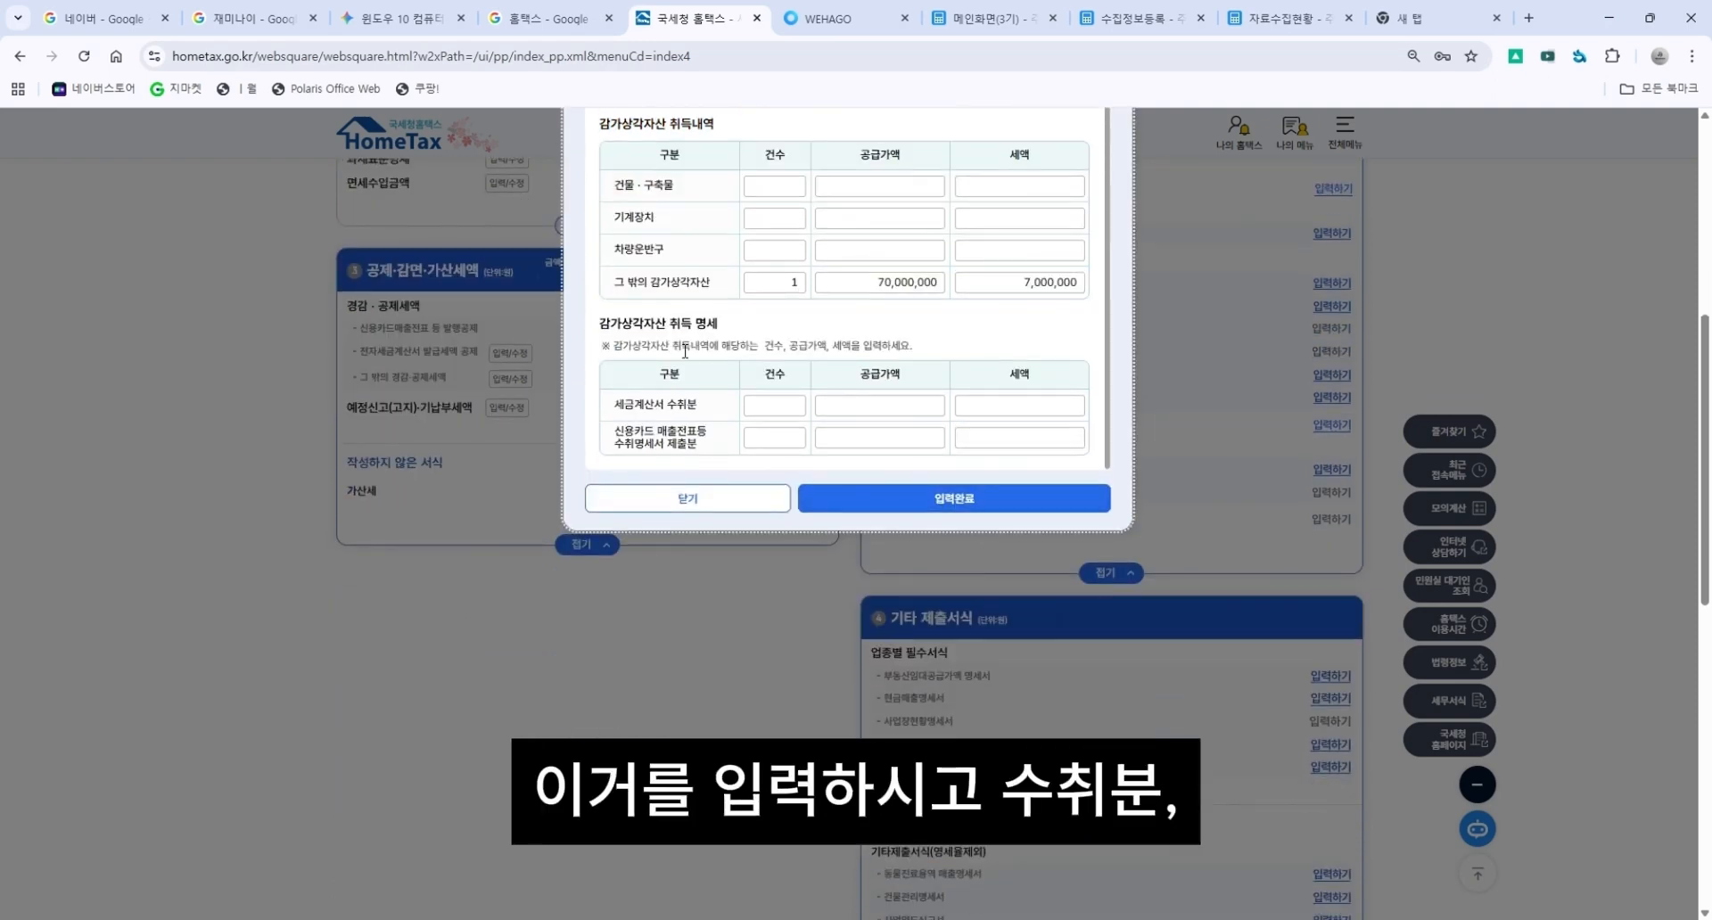
scroll(878, 424, up, 3)
scroll(633, 425, down, 2)
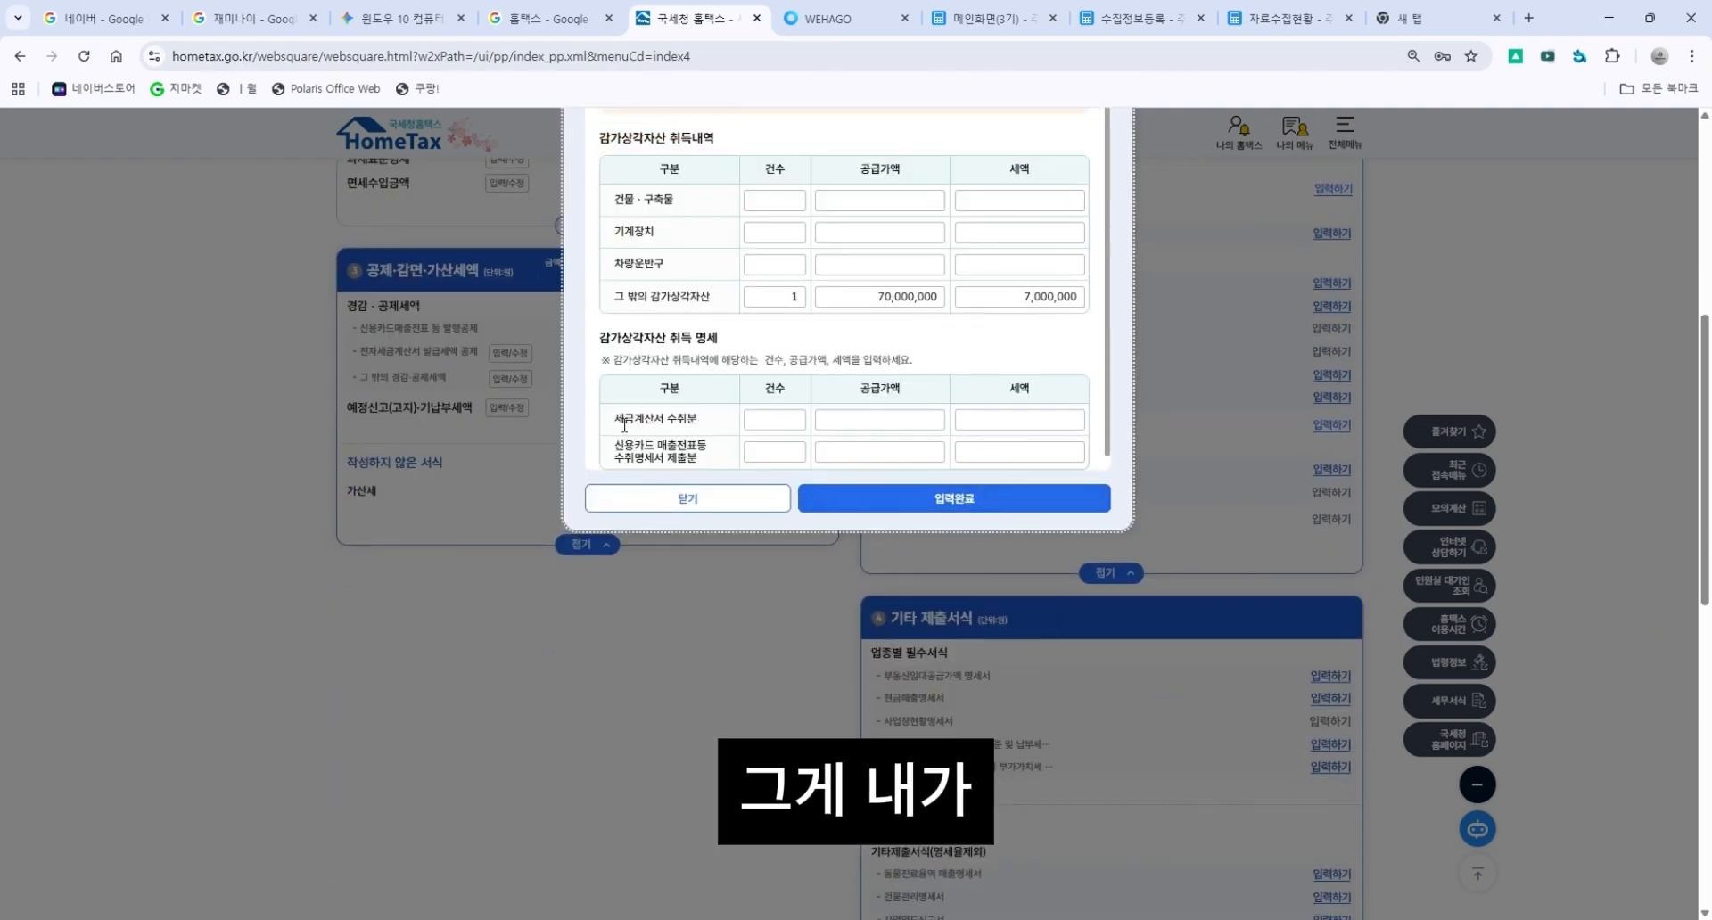
drag(624, 426, 724, 426)
click(720, 427)
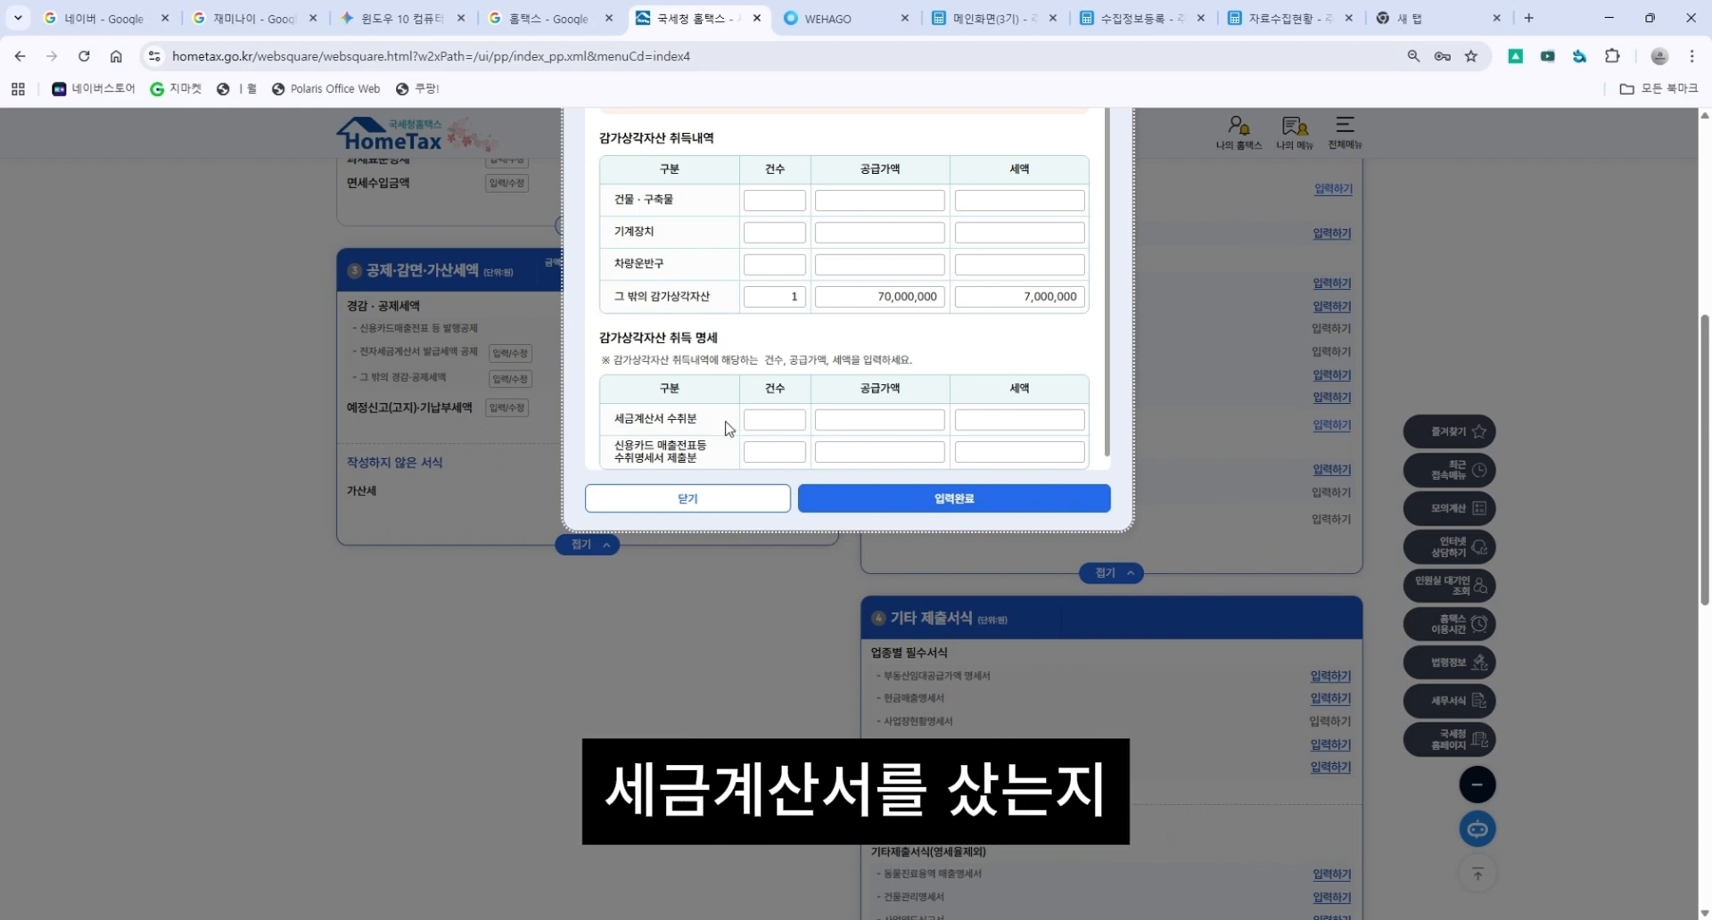
drag(616, 422, 722, 418)
drag(611, 446, 720, 459)
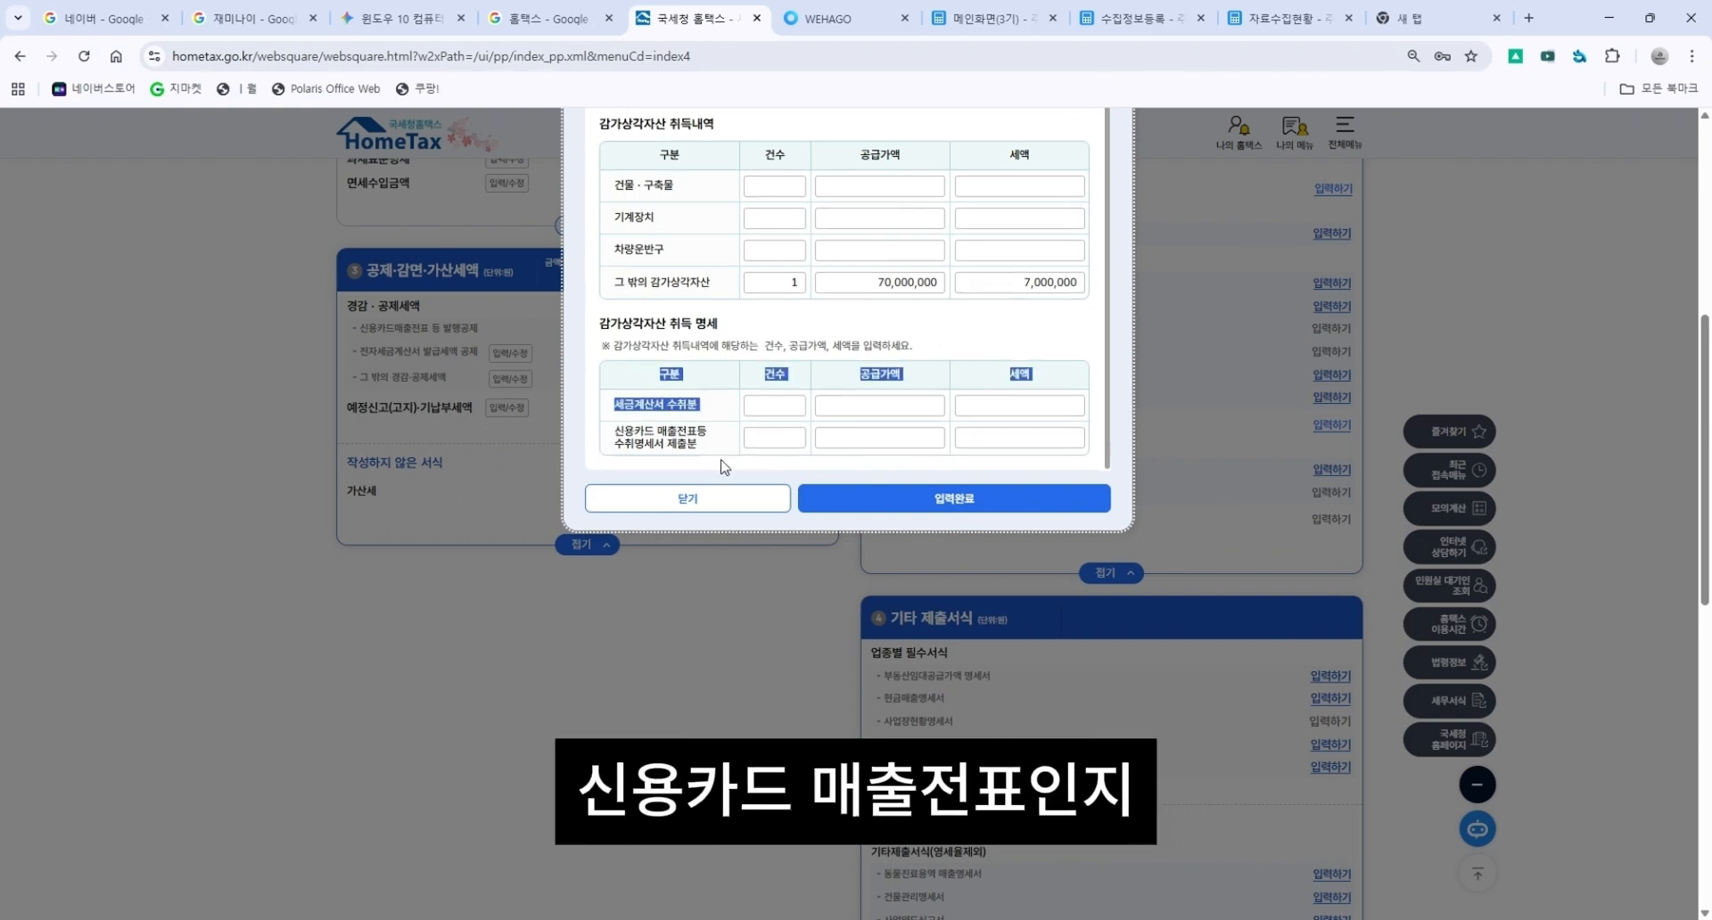
click(712, 442)
Enter 1 item with a 70,000,000 supply value under tax invoices received, then save the form.
click(781, 413)
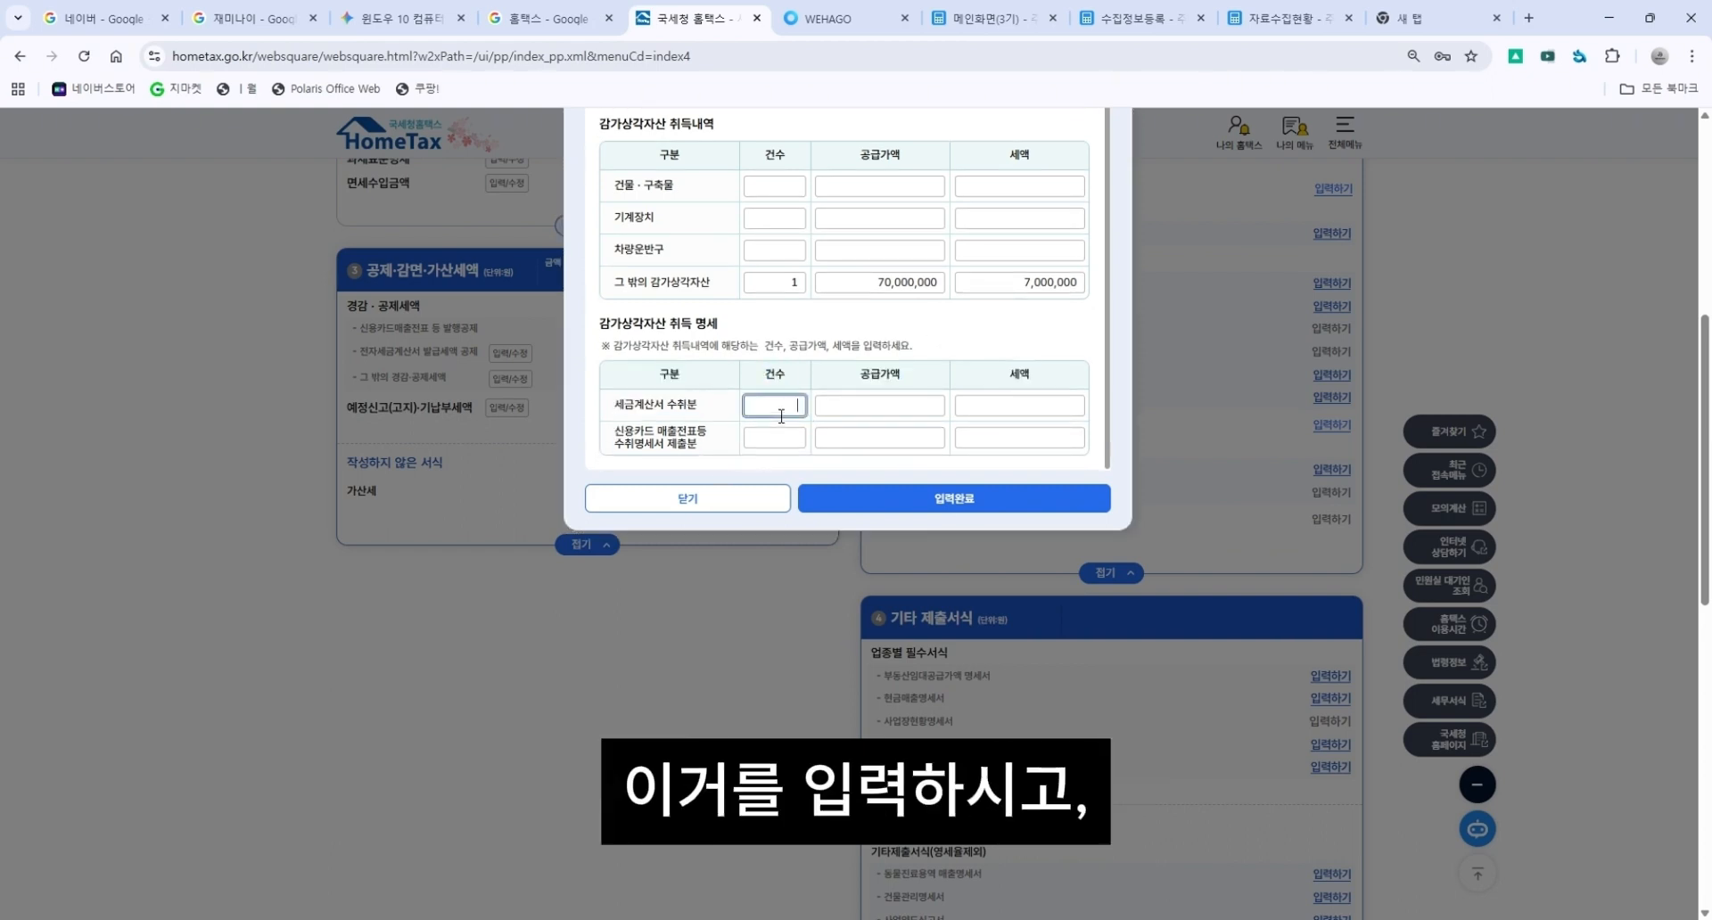
text(1)
click(919, 409)
text(70,0)
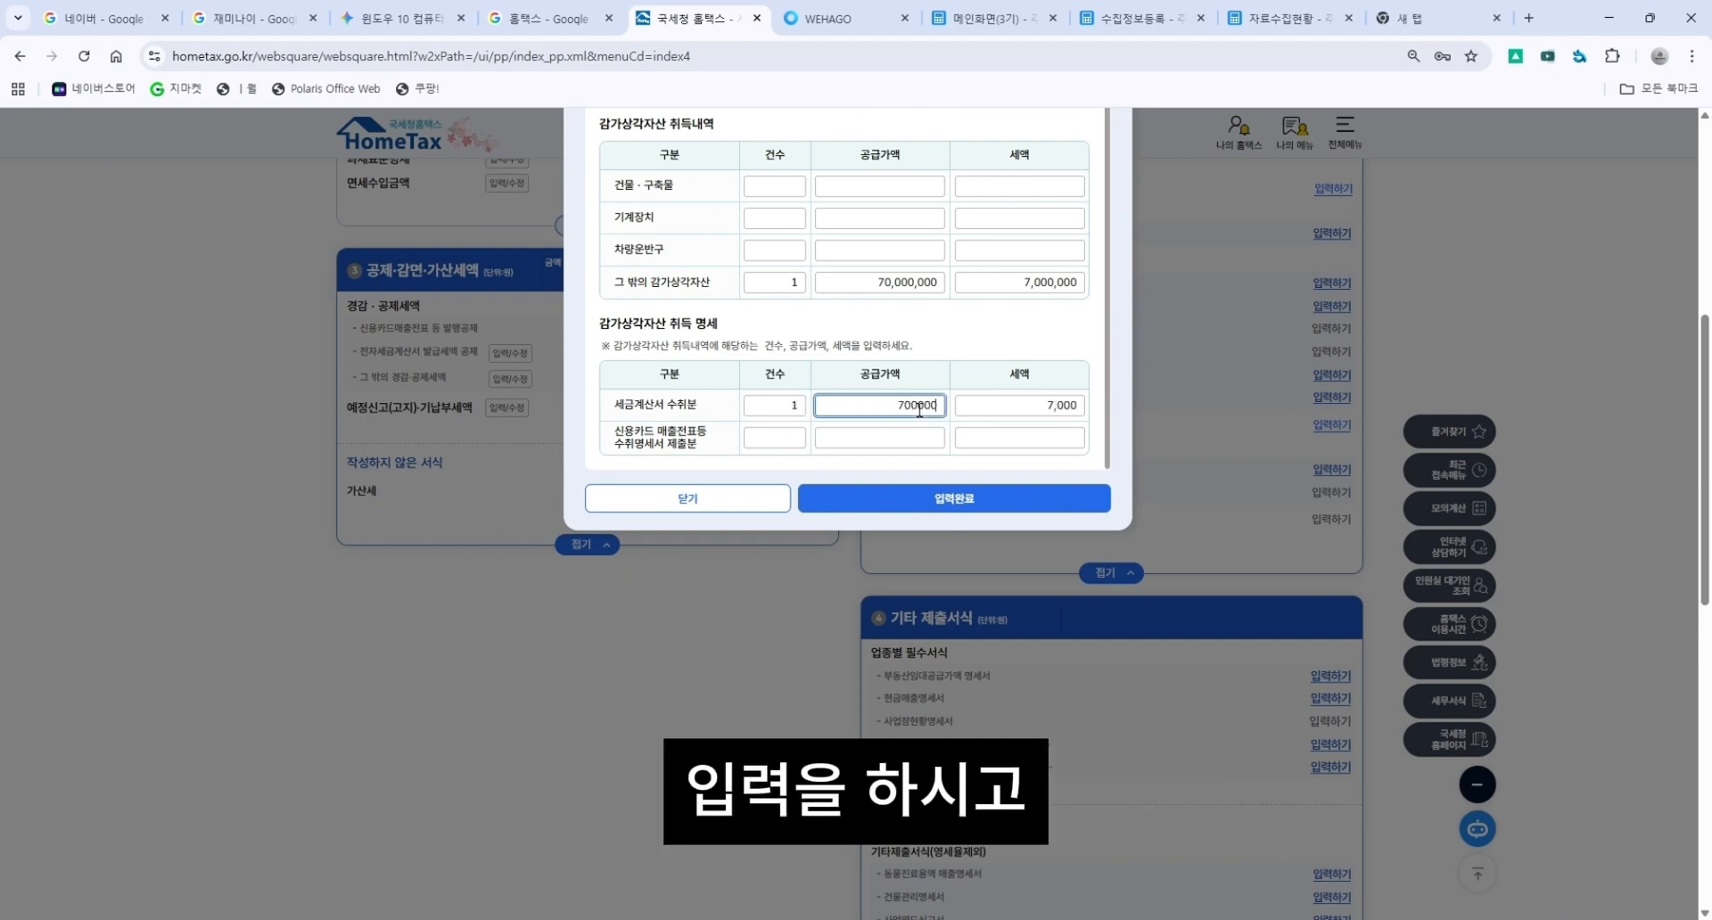
text(00,000)
click(937, 499)
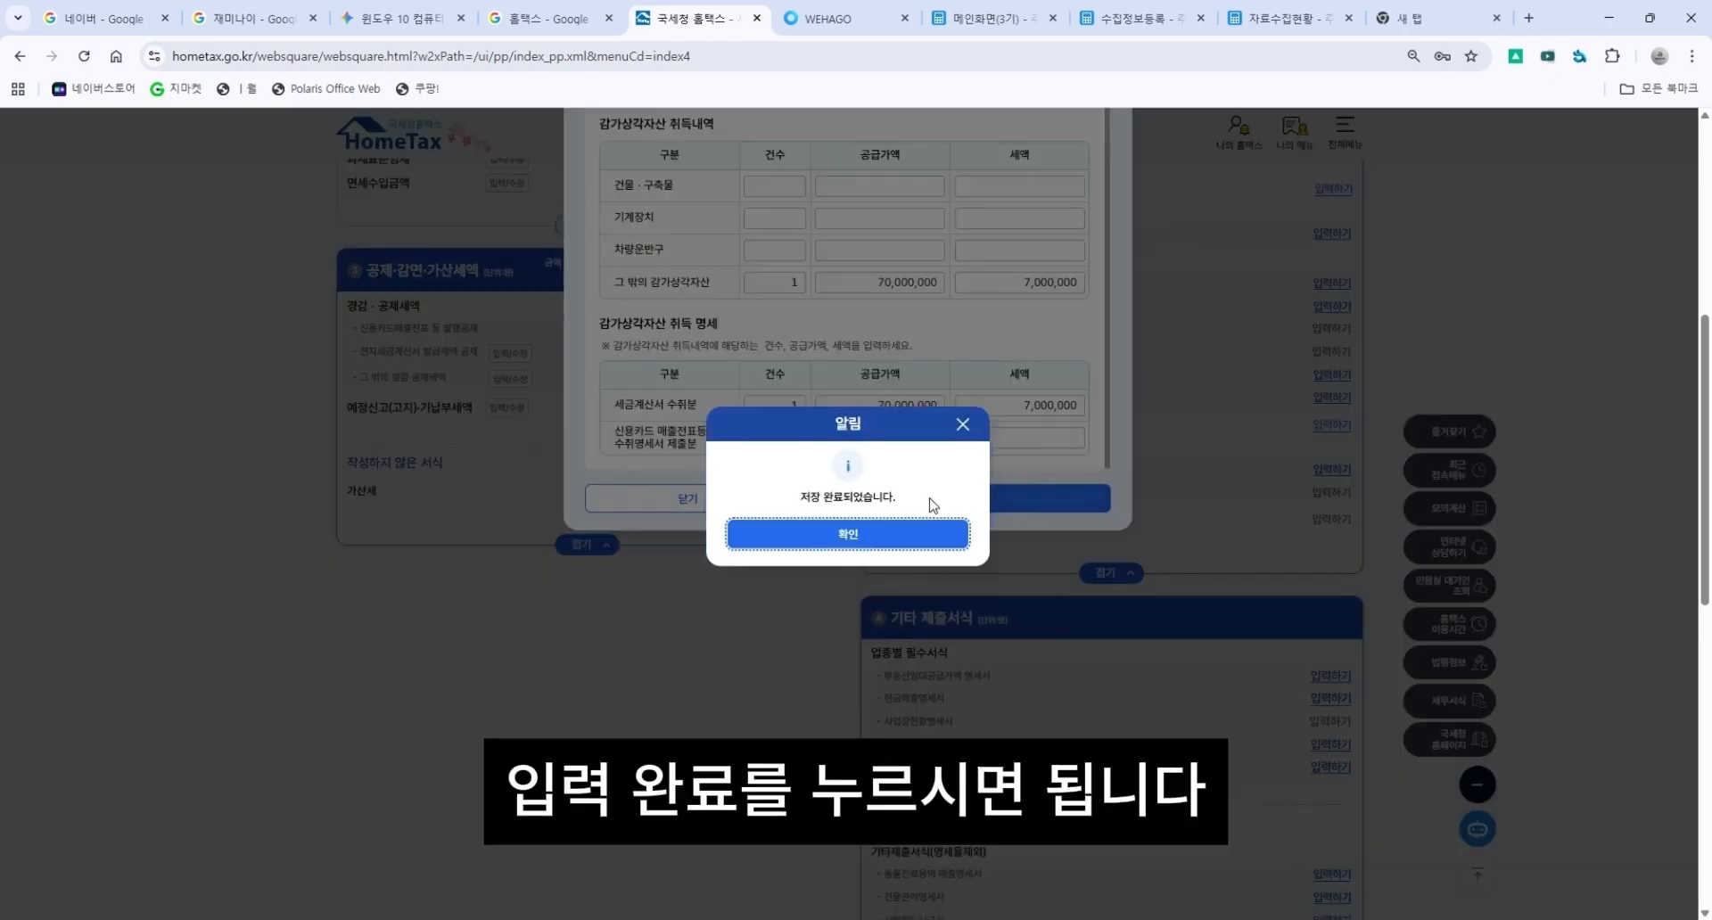
click(907, 528)
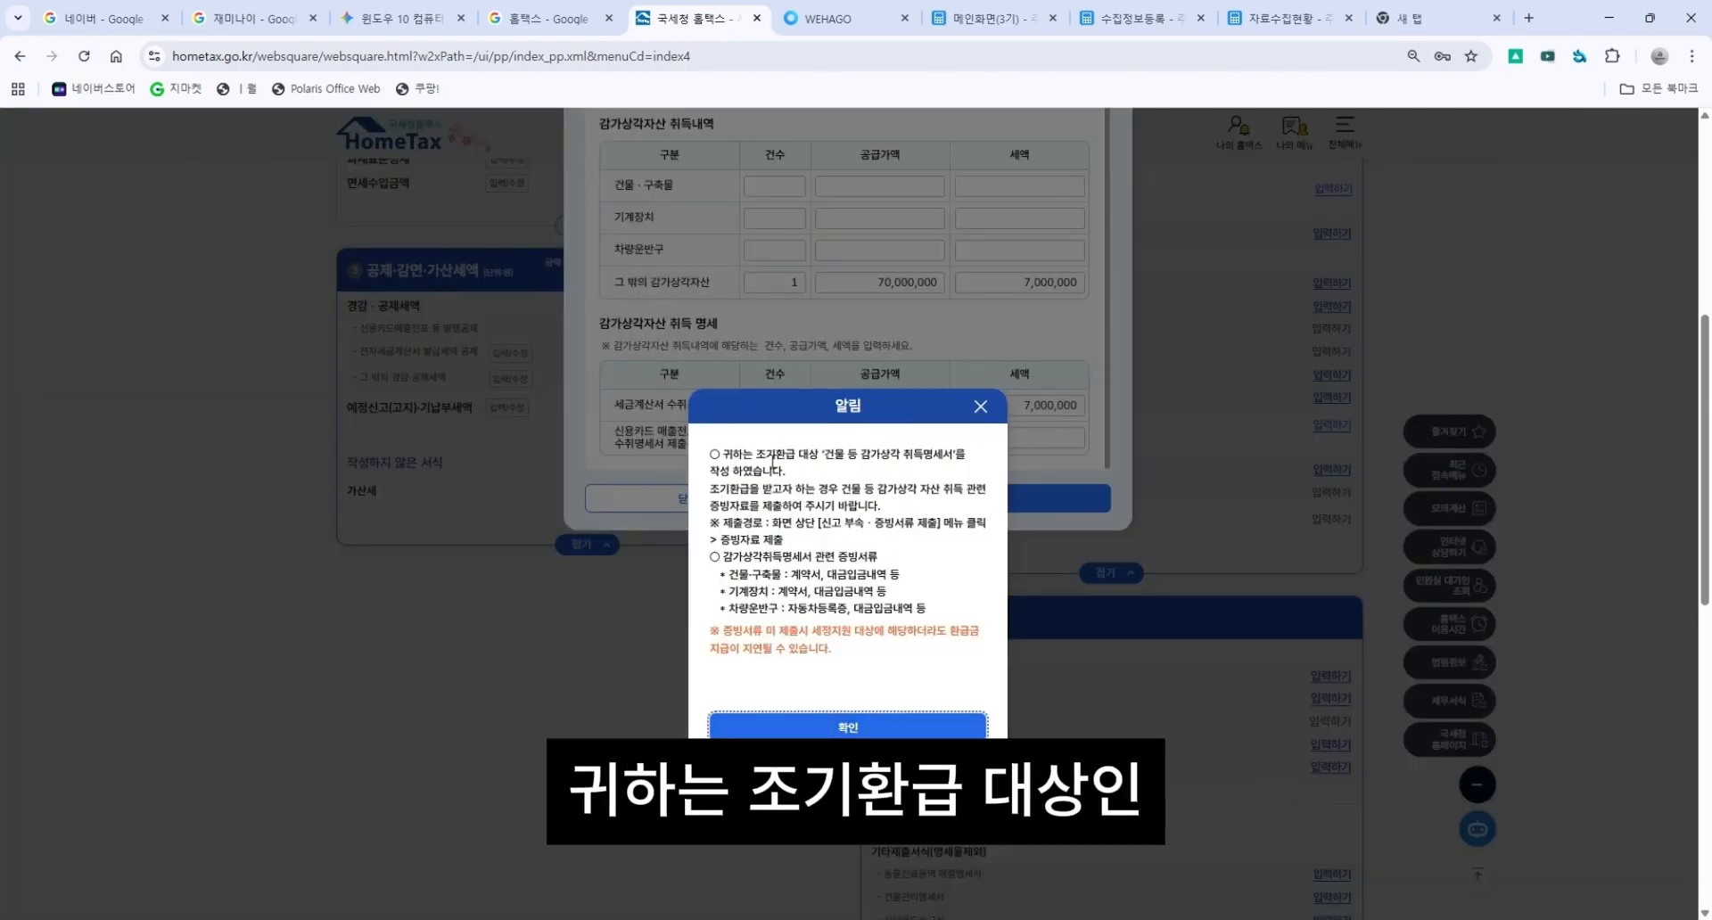
Read the early refund notice about required supporting documents and confirm it.
drag(756, 454, 967, 465)
drag(710, 479, 986, 490)
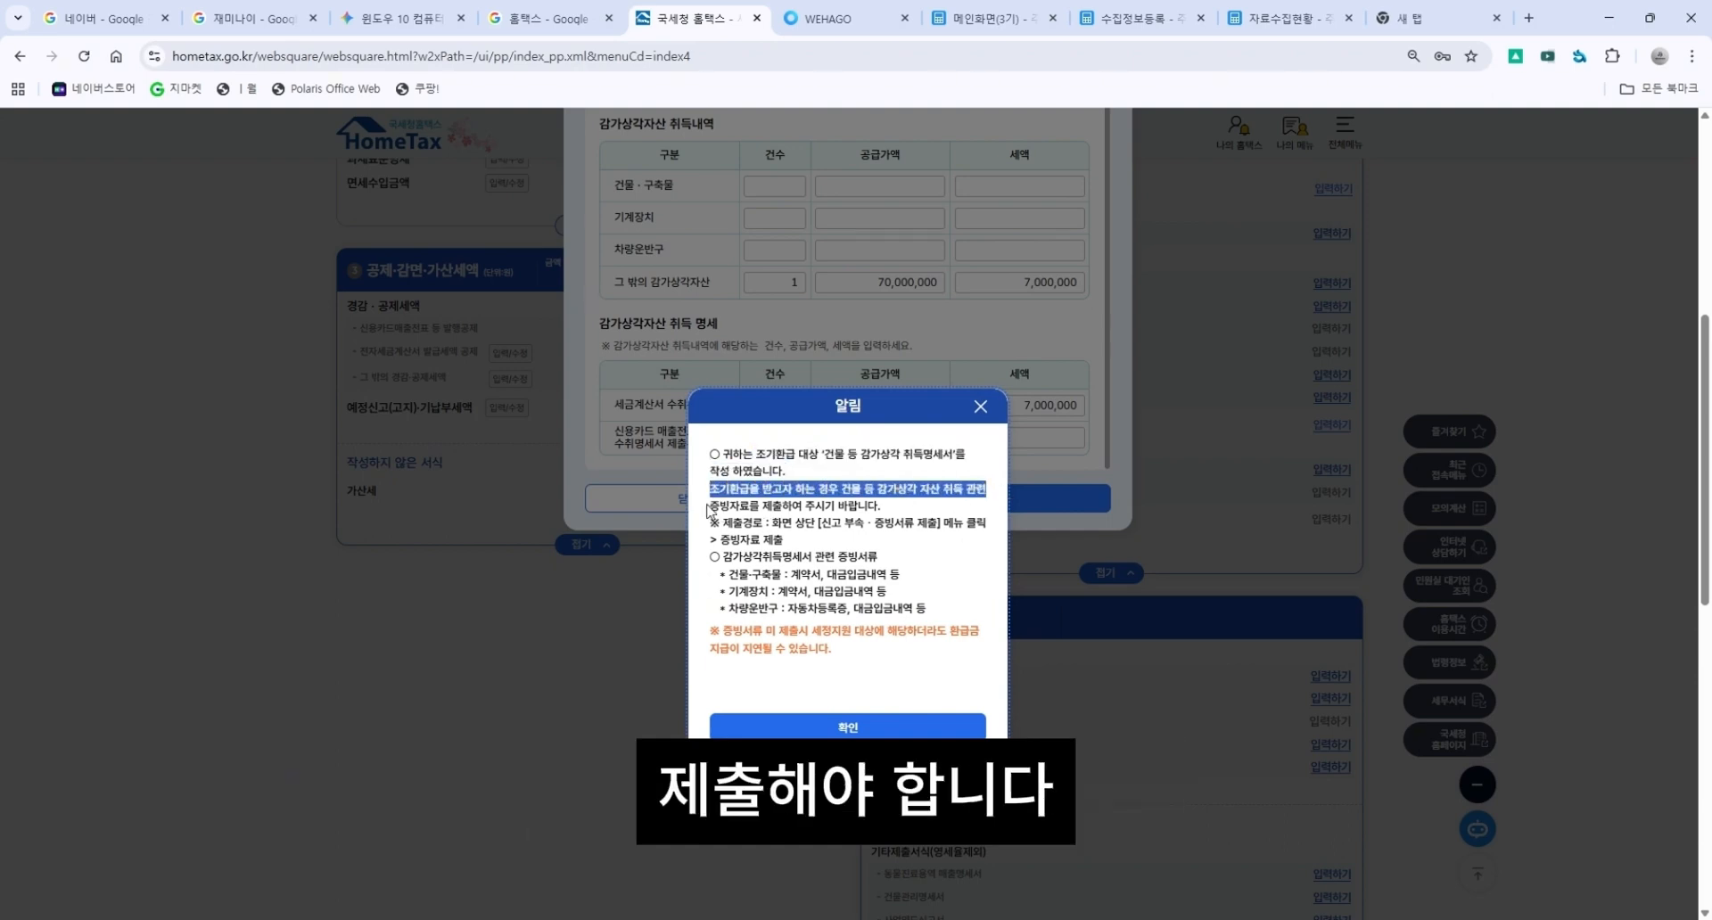
drag(711, 509, 877, 495)
click(874, 501)
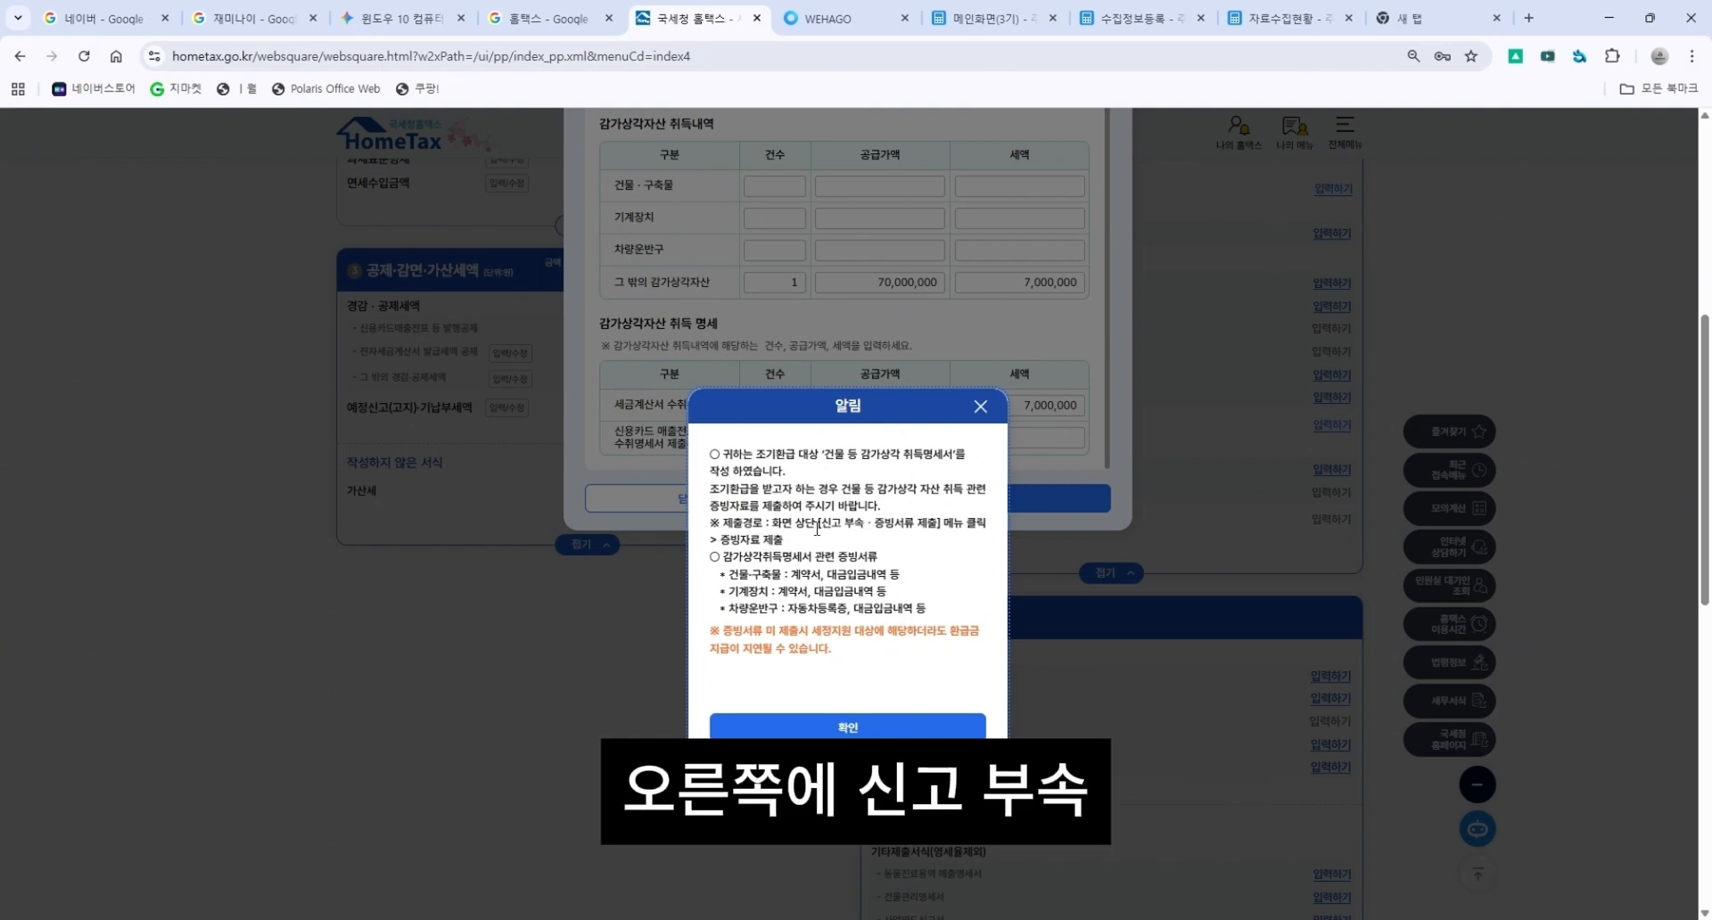
drag(806, 525, 994, 526)
click(952, 531)
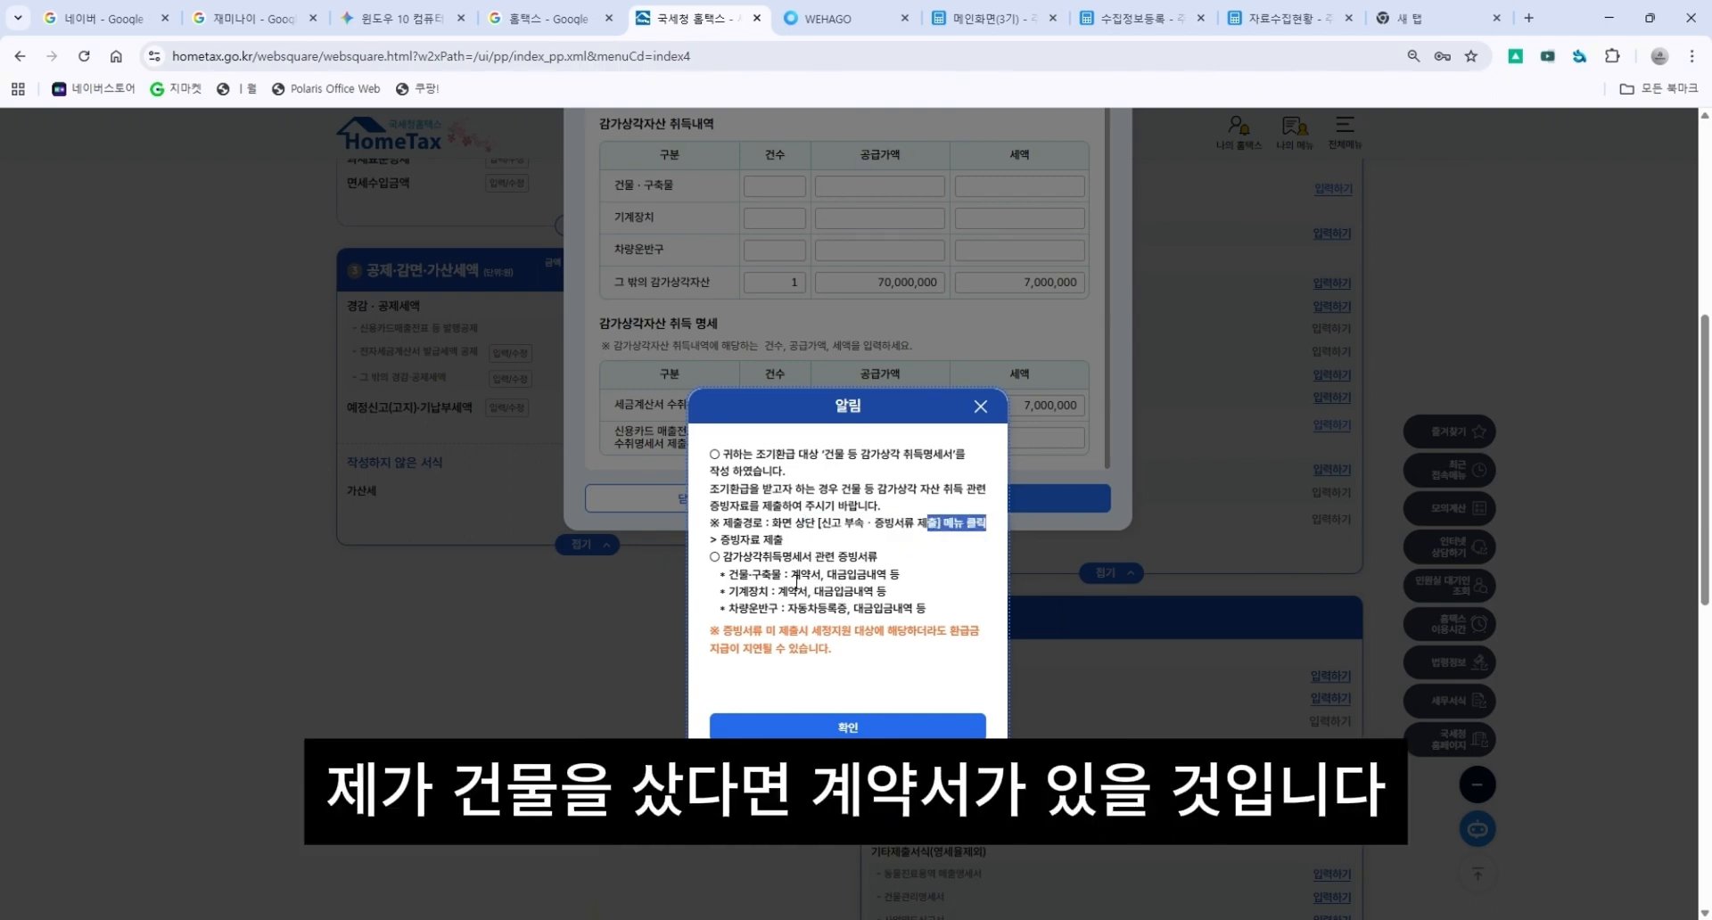
drag(789, 575, 889, 575)
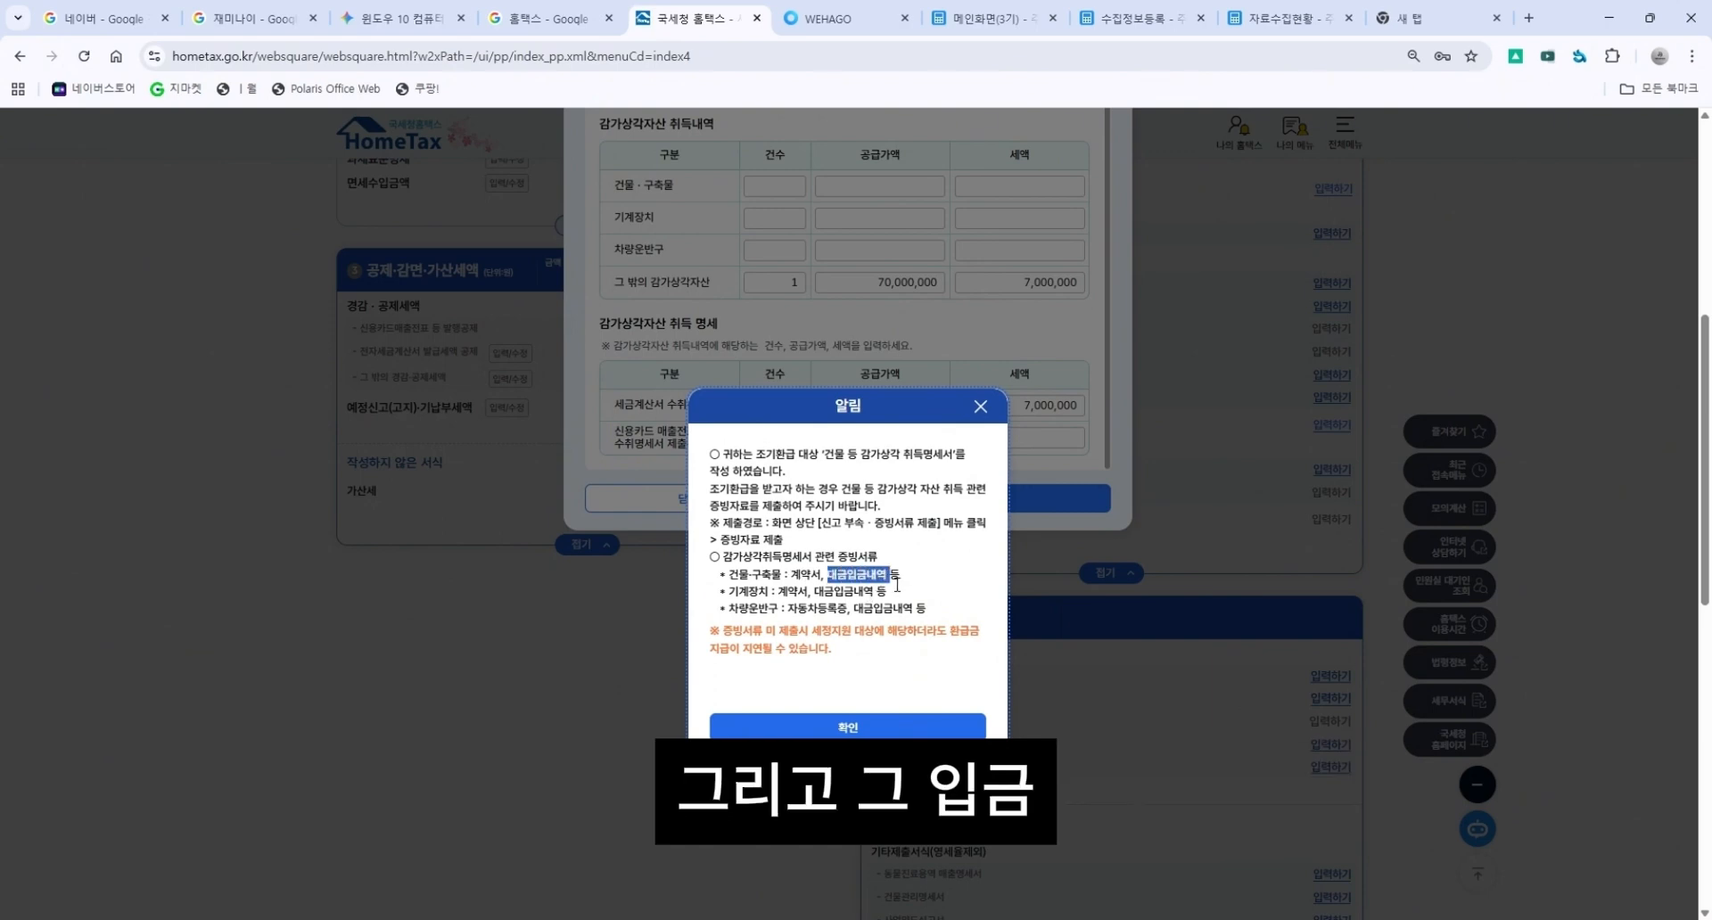
click(894, 729)
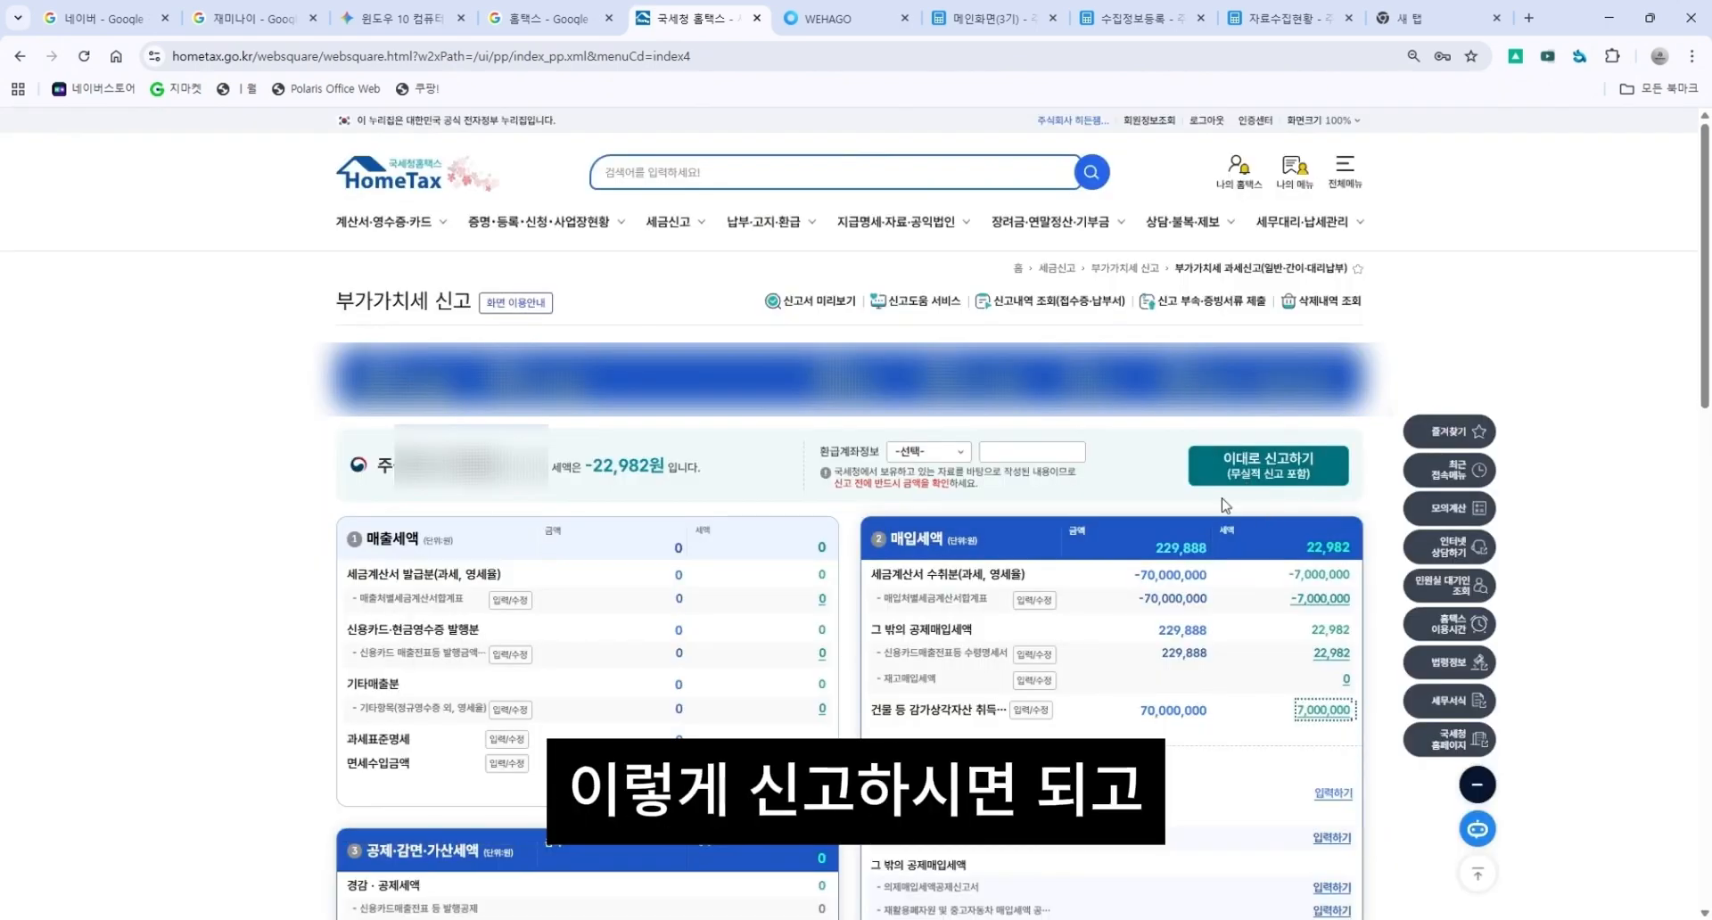